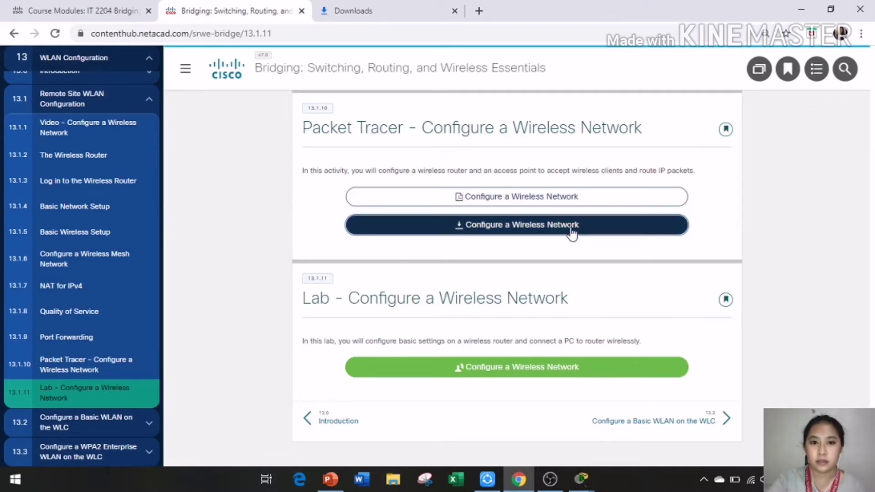
Step: Bring up the 'Configure a Wireless Network.pka' activity with its topology and instructions
left_click(581, 478)
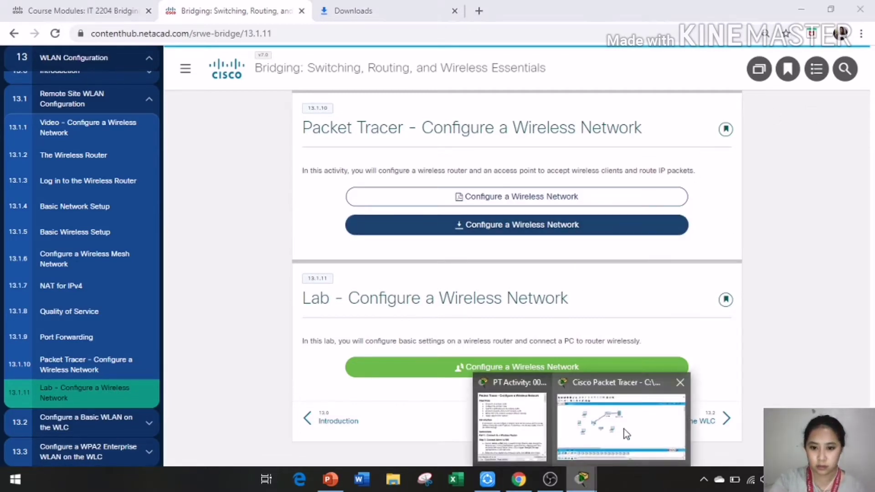
left_click(625, 429)
Step: Read the activity title, Objectives and Introduction, highlighting each part in turn
mouse_move(580, 477)
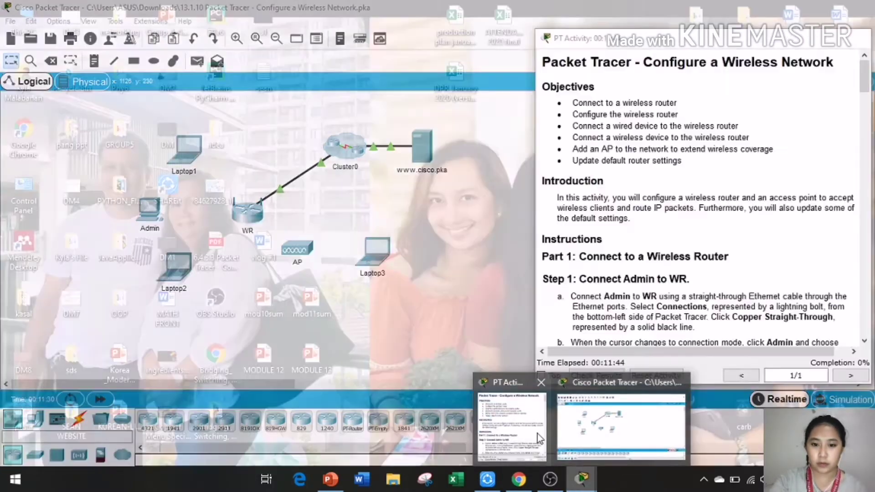
left_click(537, 434)
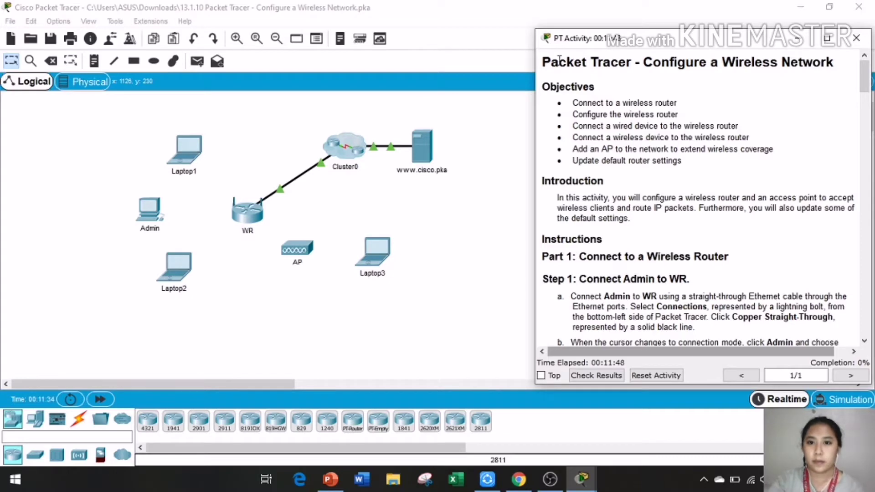
left_click_drag(543, 64, 841, 62)
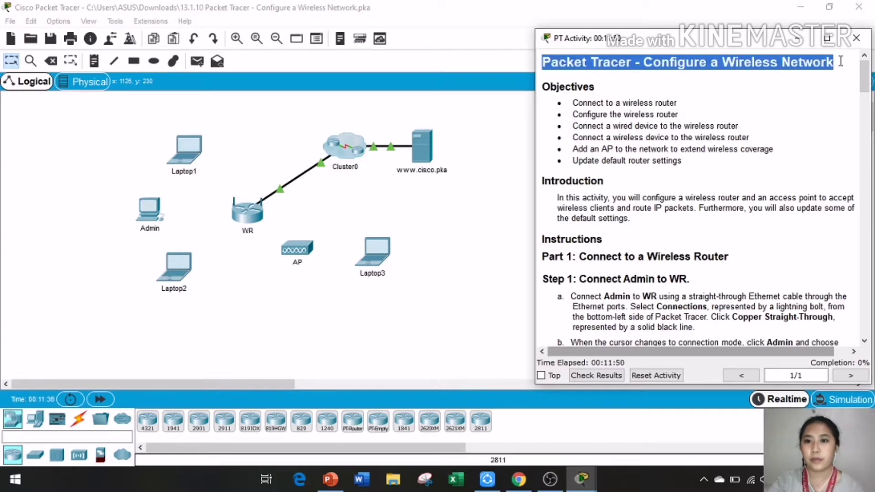
double_click(545, 86)
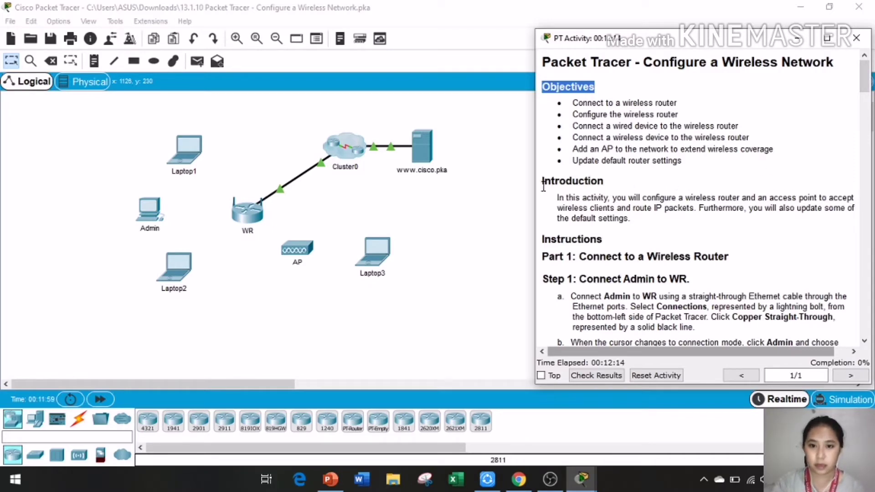
left_click_drag(542, 183, 661, 218)
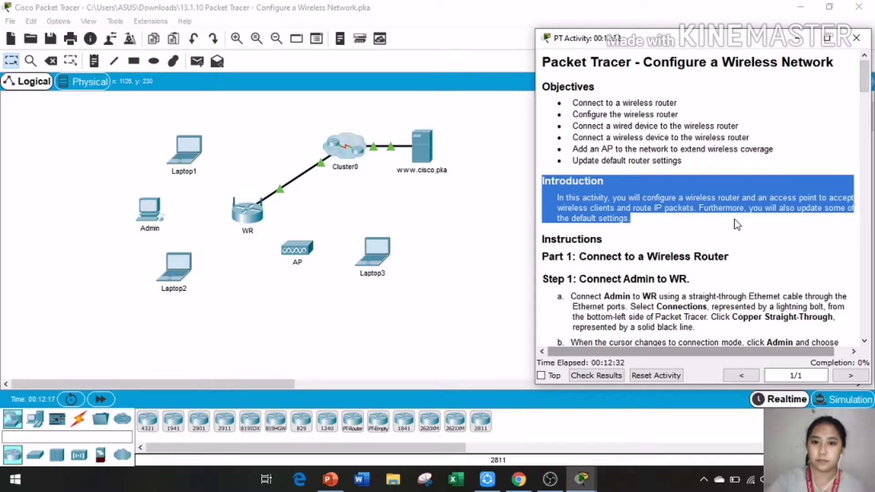
left_click(694, 220)
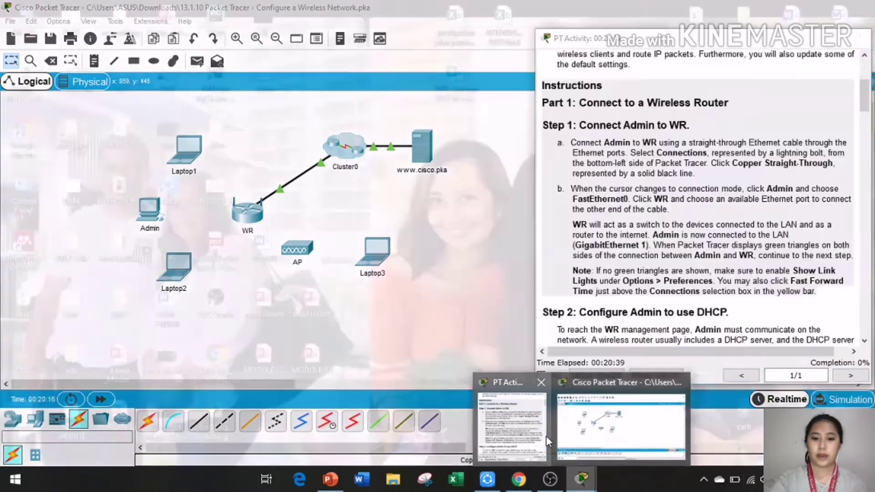
left_click(546, 436)
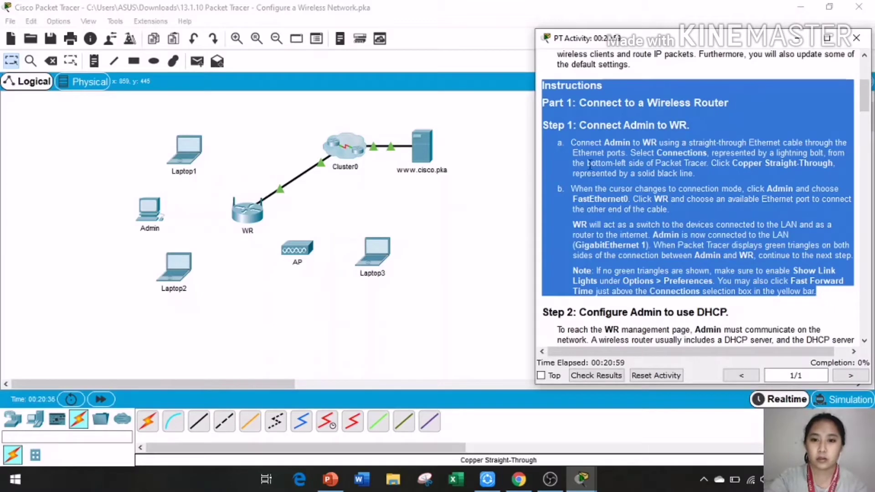
left_click(578, 144)
left_click_drag(572, 142, 821, 297)
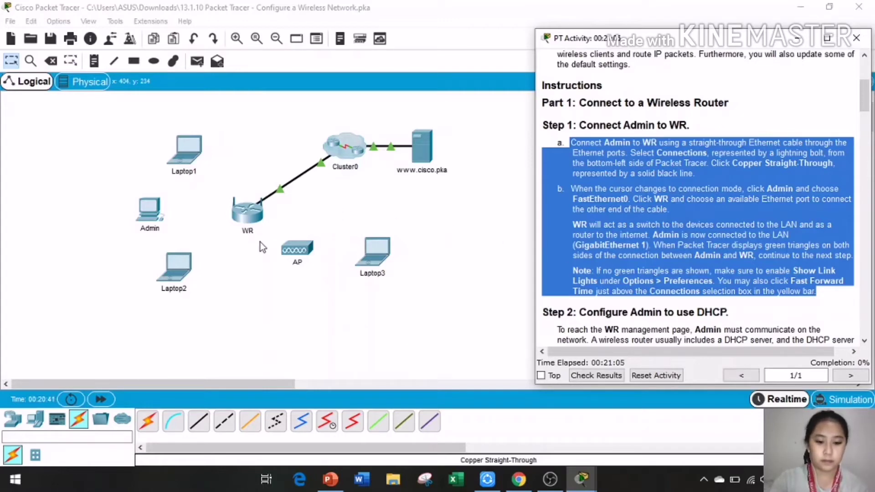
left_click(151, 217)
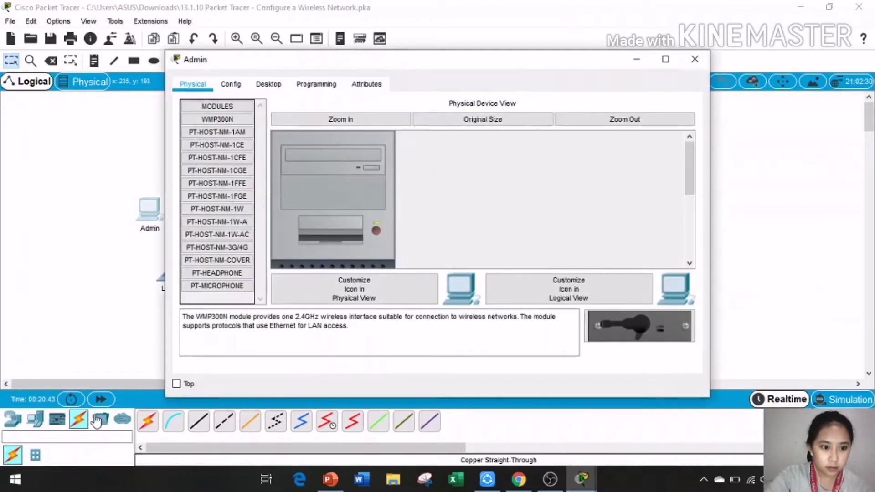
left_click(694, 59)
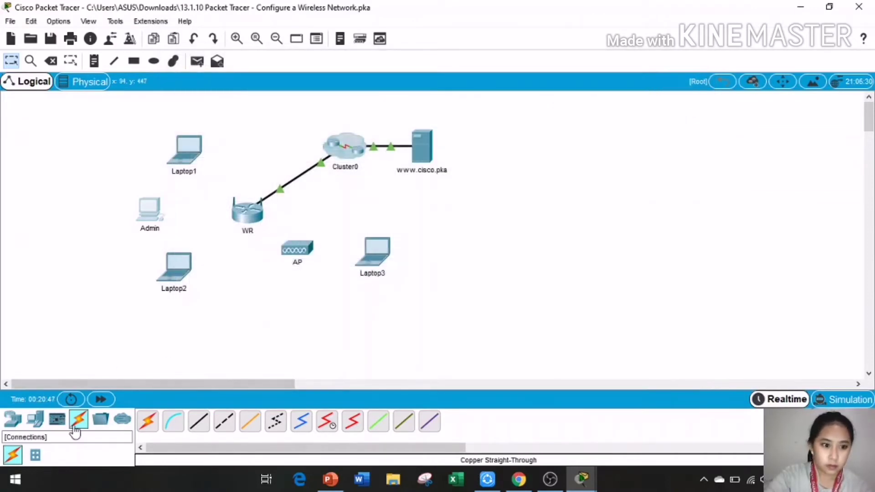
Step: Cable Admin's FastEthernet0 to WR's GigabitEthernet1 with a copper straight-through link
left_click(199, 421)
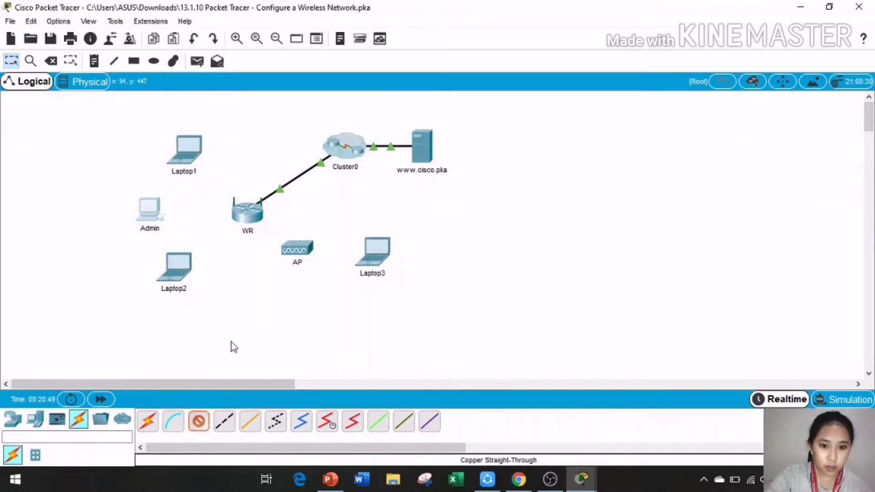
left_click(151, 218)
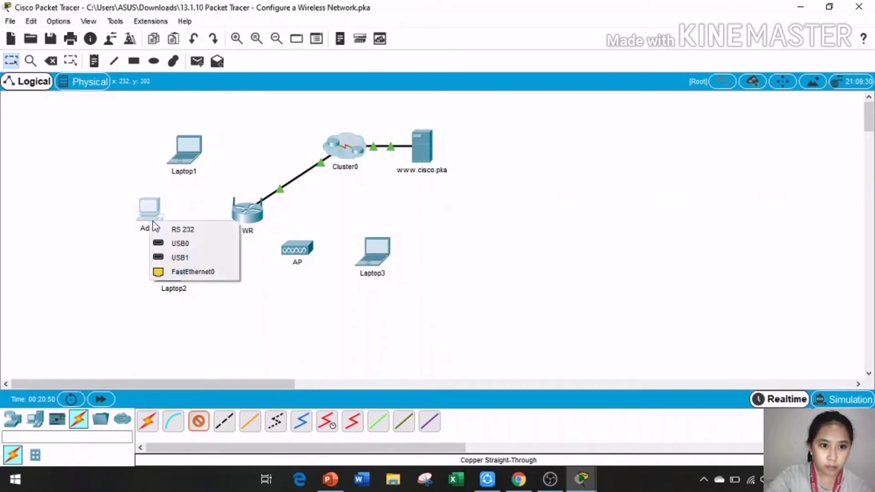
left_click(197, 272)
left_click(253, 215)
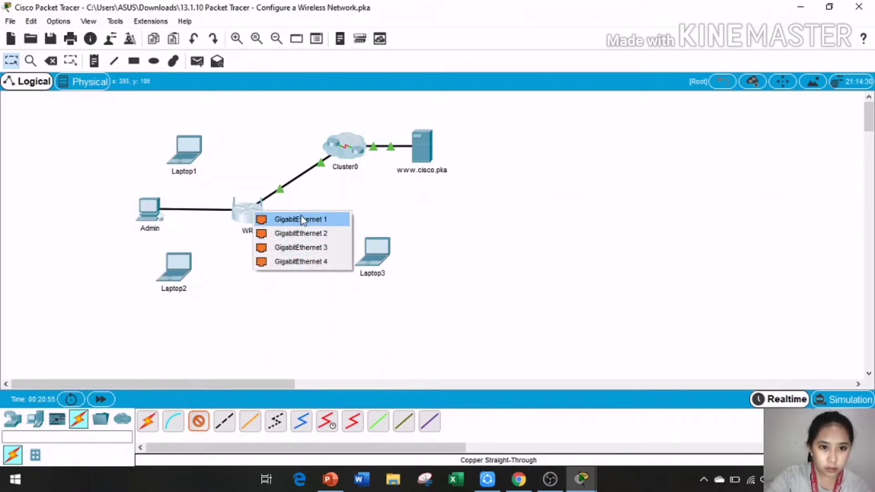
left_click(301, 217)
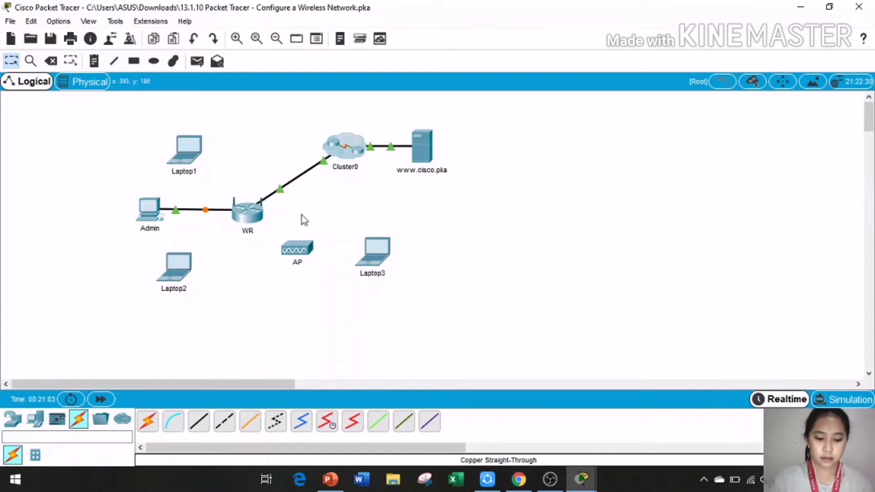
left_click(577, 482)
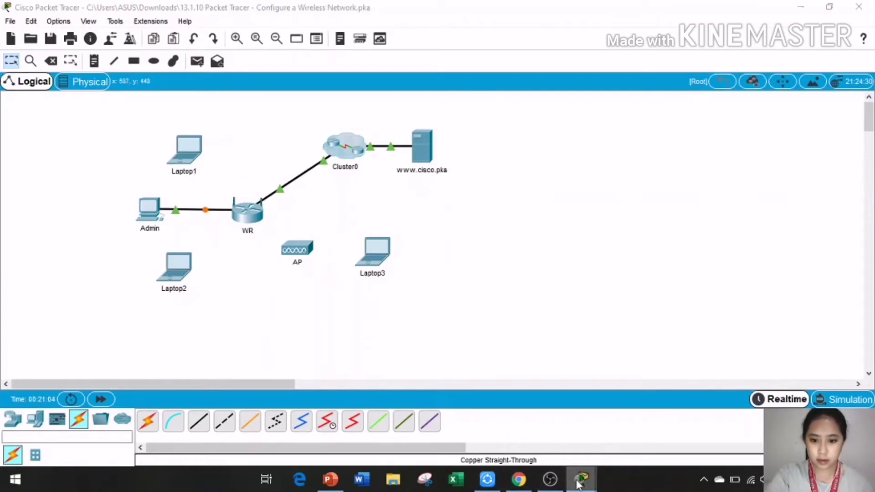
Step: Scroll to and highlight the Step 2 DHCP instructions, then return to the topology
left_click(539, 438)
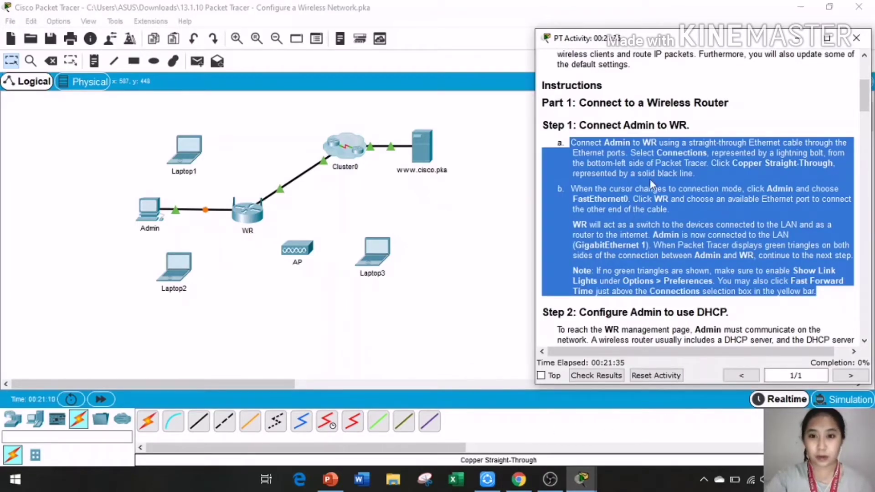
scroll(573, 306, "down", 4)
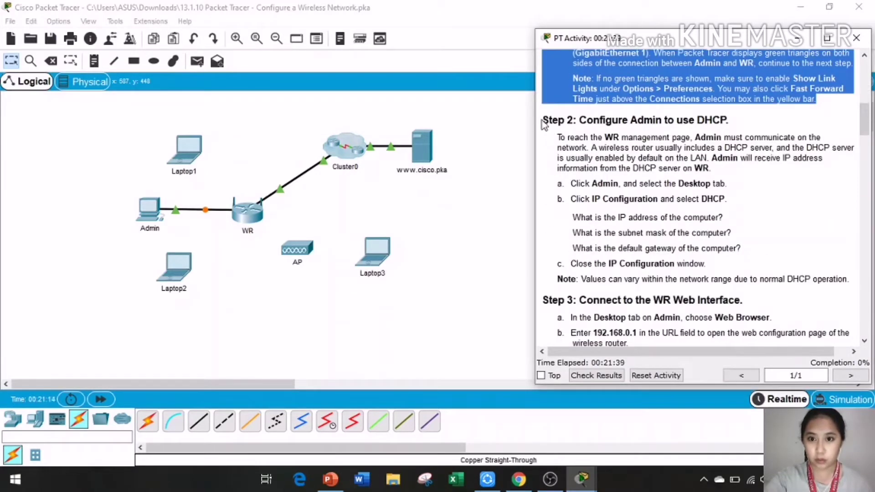
left_click_drag(545, 120, 856, 274)
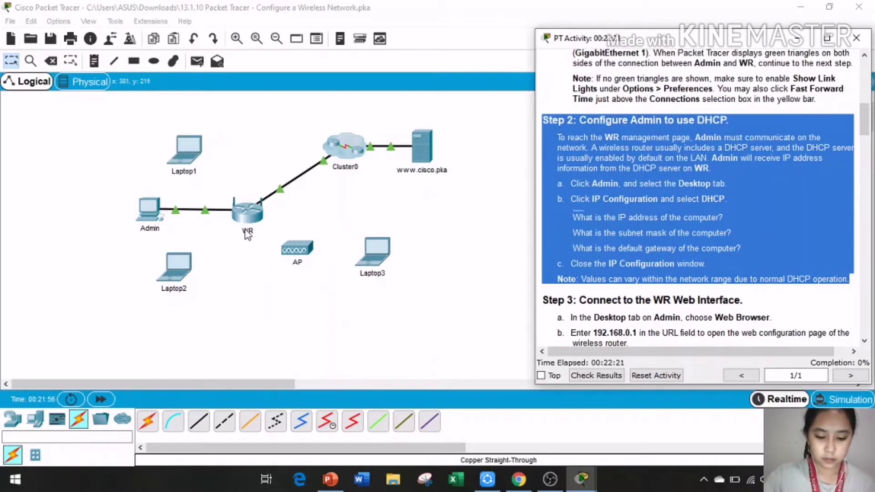
left_click(153, 210)
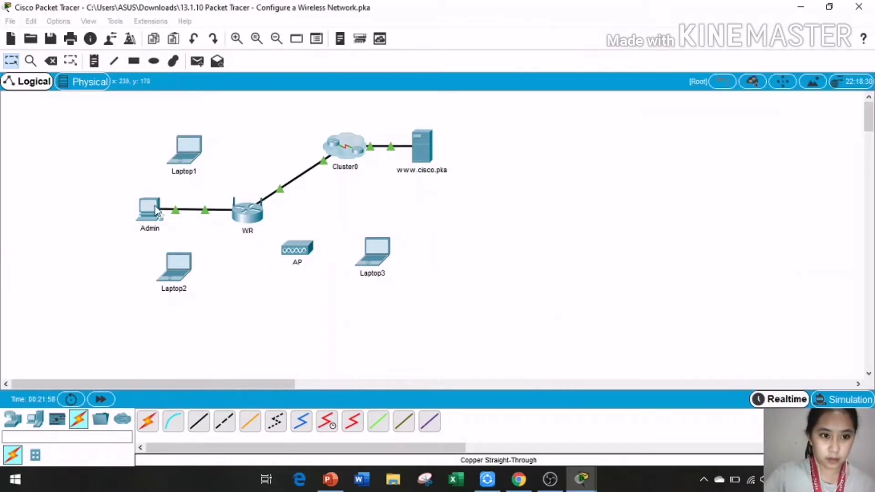
Step: Switch Admin's IP configuration to DHCP and arrange its window beside the instructions
left_click(149, 208)
left_click(268, 83)
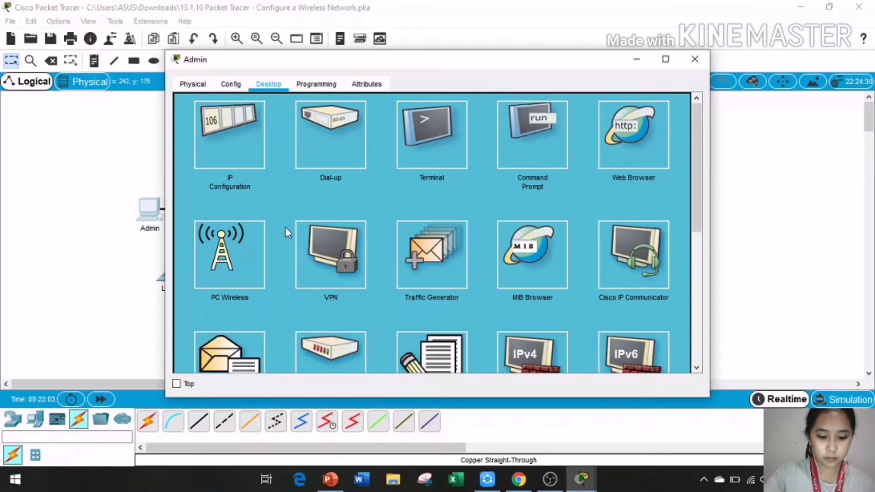
left_click(231, 158)
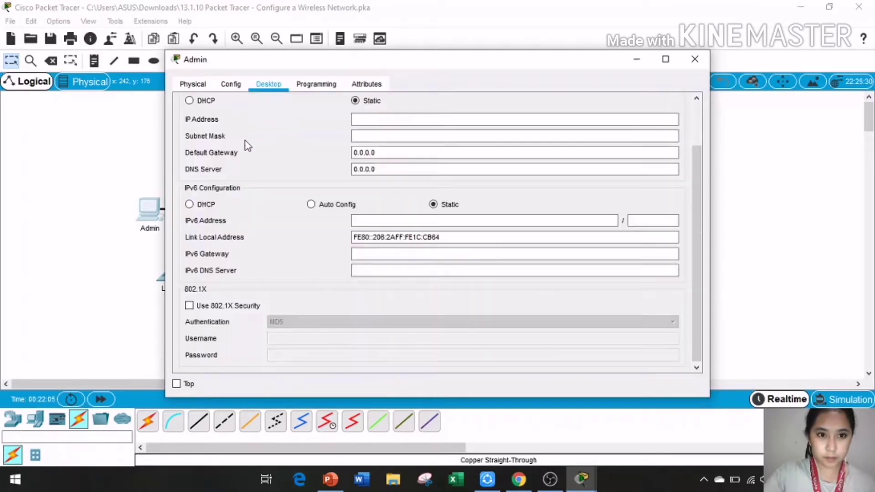
left_click(189, 101)
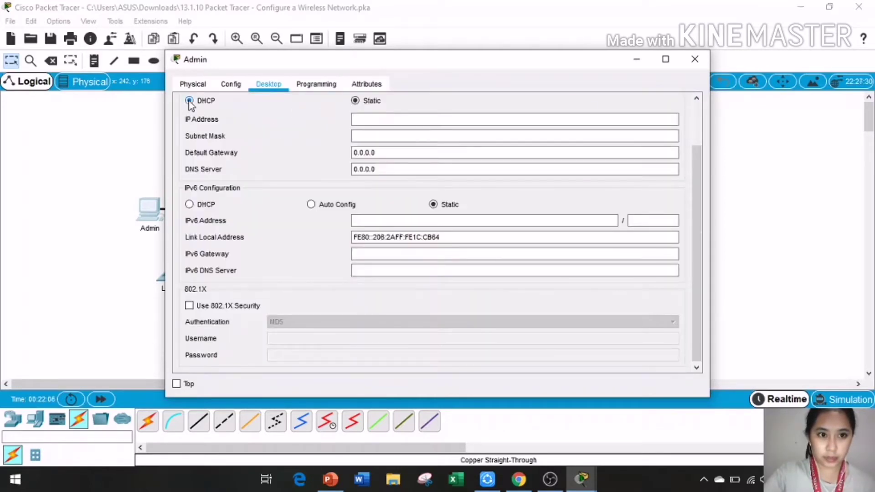
left_click(580, 478)
left_click(456, 430)
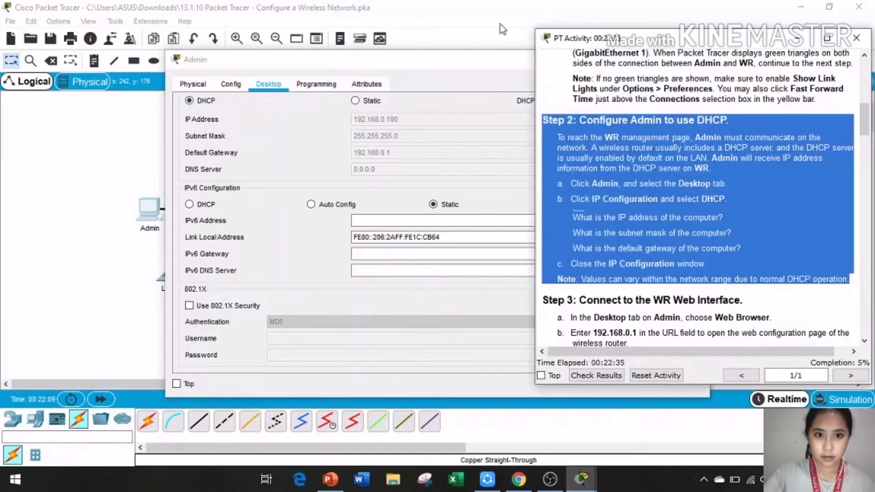
left_click_drag(446, 68, 279, 72)
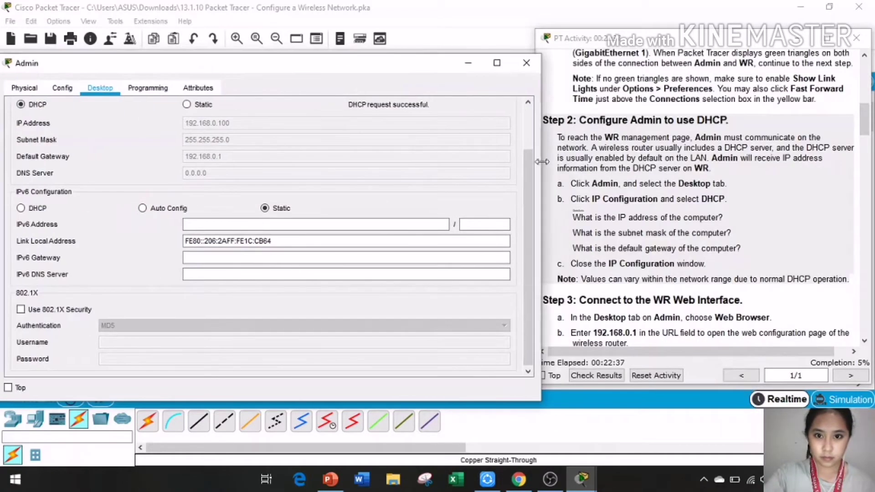
left_click_drag(541, 216, 353, 214)
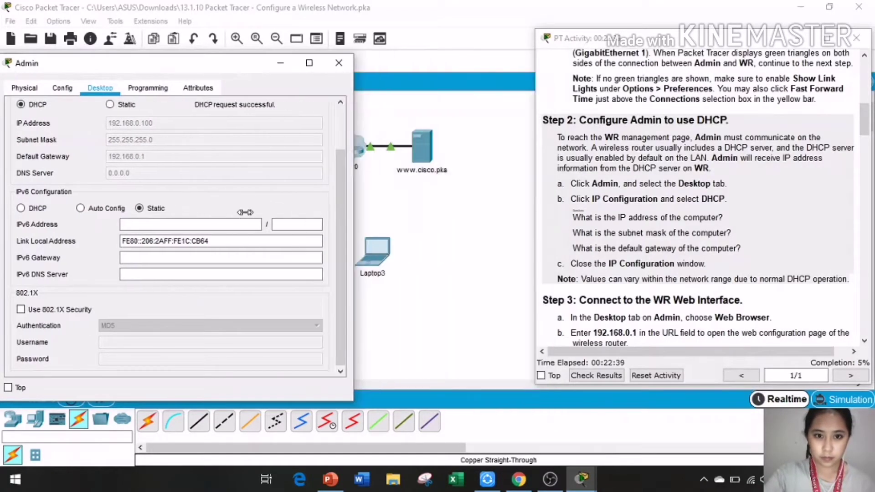
left_click_drag(179, 66, 340, 72)
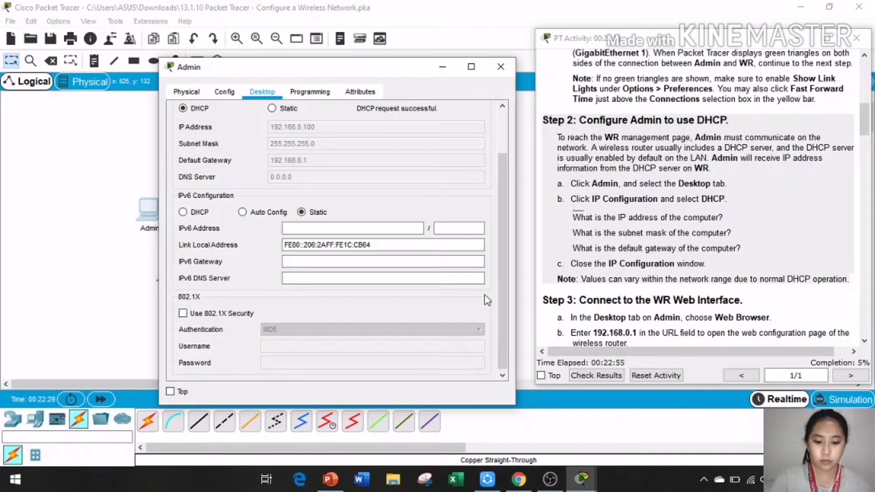
Step: Answer the IP 192.168.0.100, mask 255.255.255.0 and gateway 192.168.0.1 questions, then close Admin
left_click(573, 217)
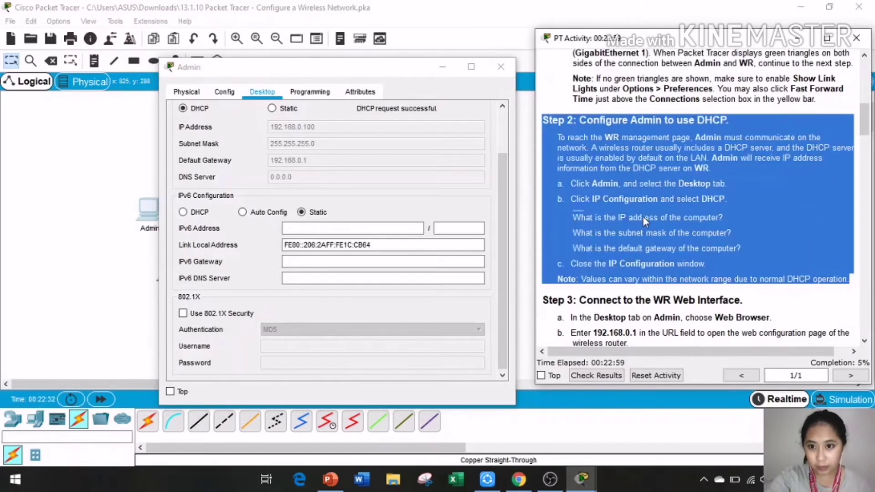
left_click(602, 214)
left_click_drag(573, 218, 728, 222)
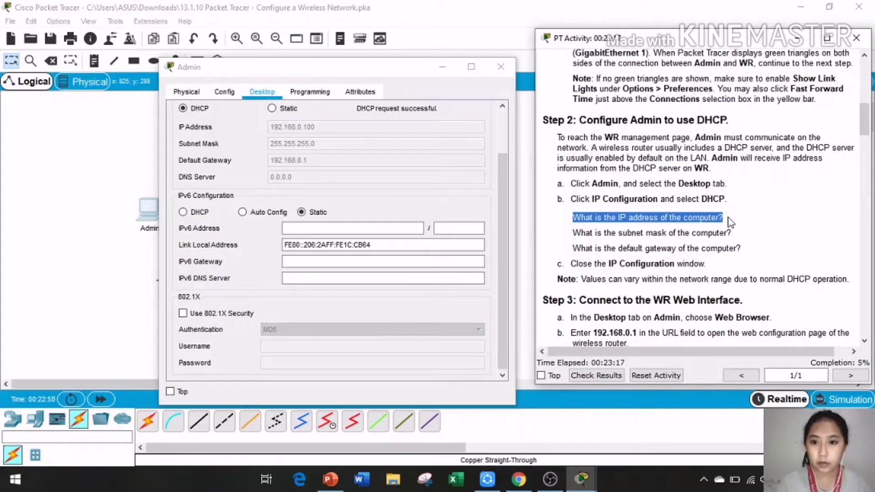
left_click(659, 233)
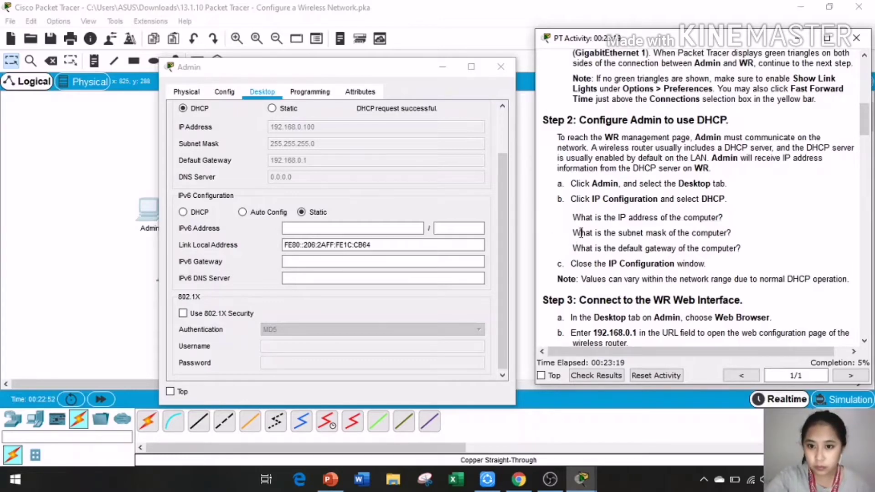
left_click_drag(573, 235, 738, 234)
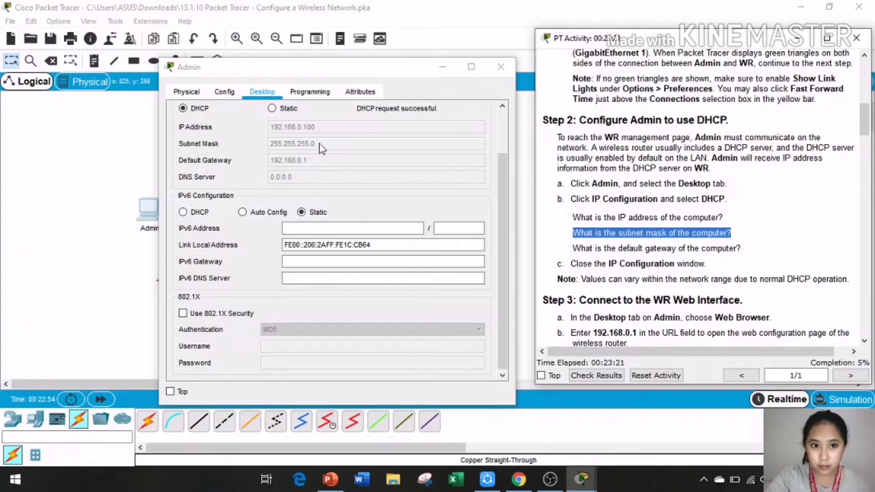
left_click(619, 248)
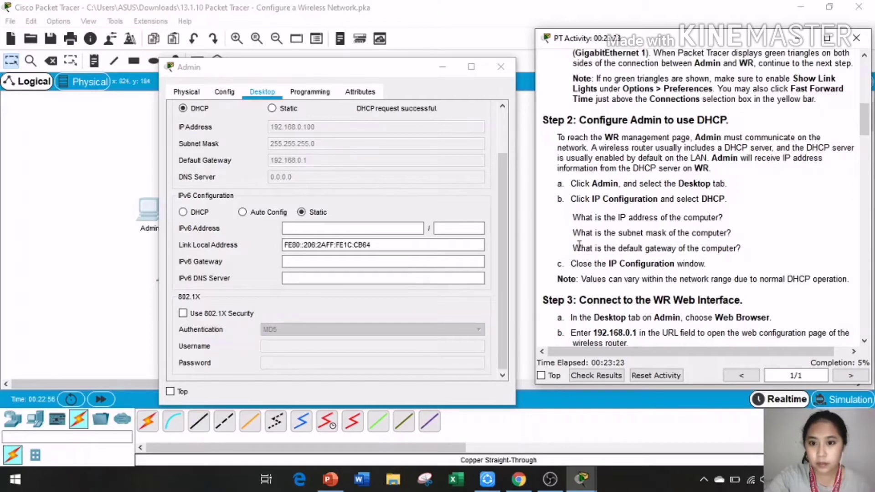
left_click_drag(573, 248, 764, 250)
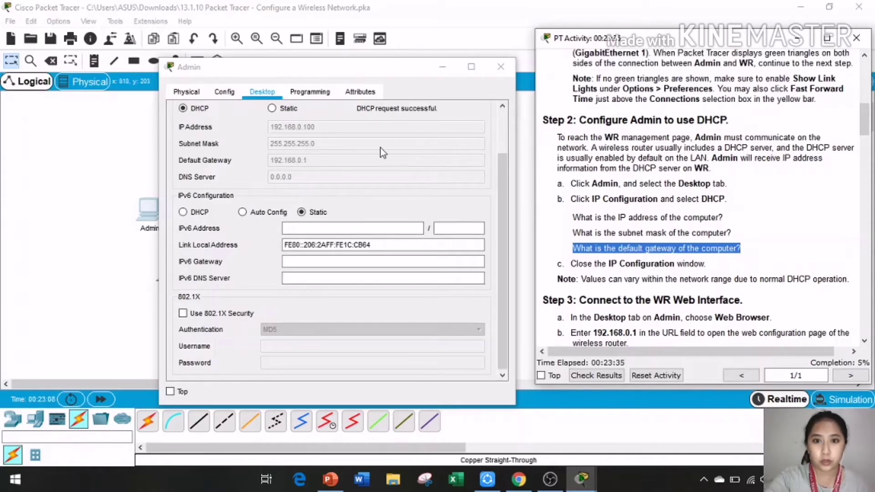
left_click(509, 67)
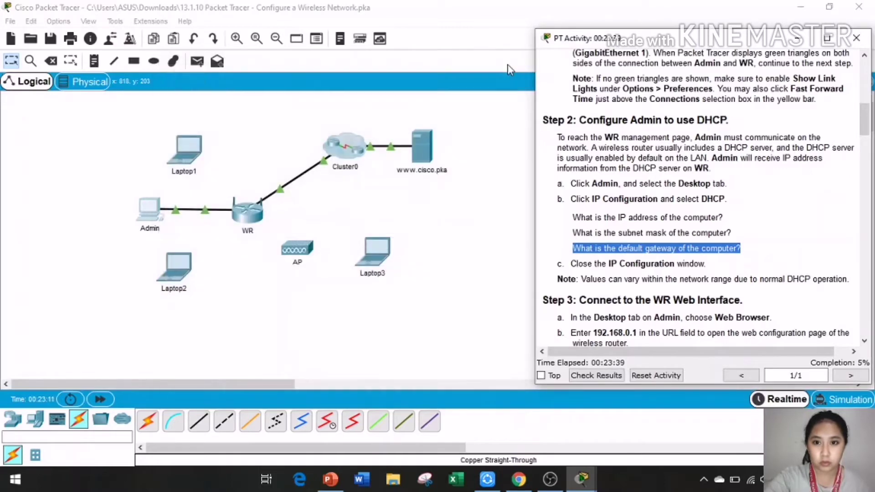
Step: Scroll the instructions further and reopen Admin's window, positioned beside the topology
left_click_drag(610, 270, 606, 277)
left_click(590, 265)
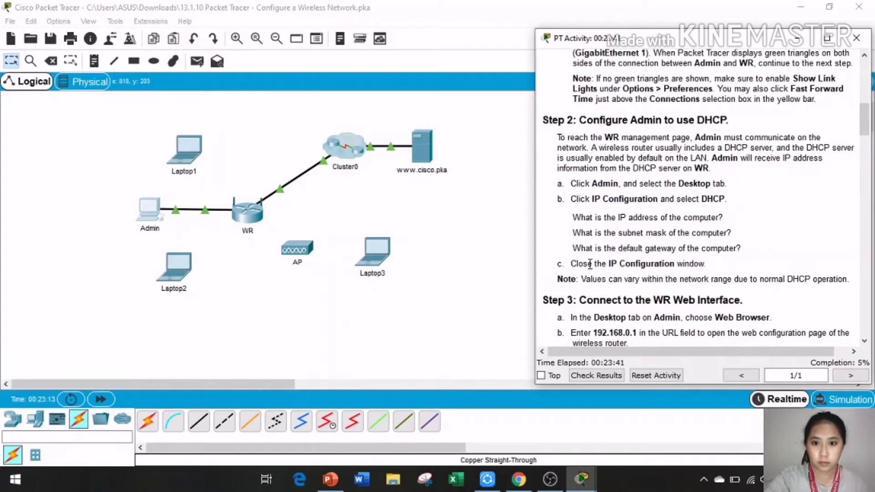
scroll(660, 258, "down", 3)
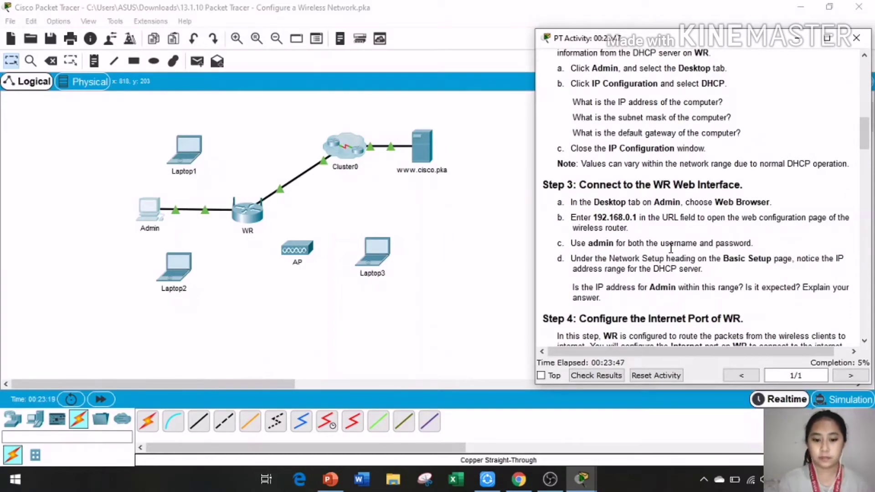
scroll(701, 225, "down", 1)
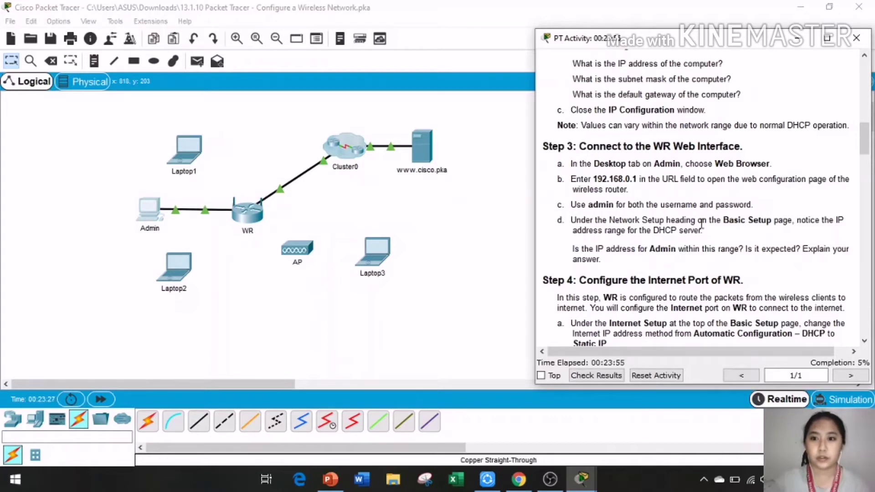
left_click(147, 218)
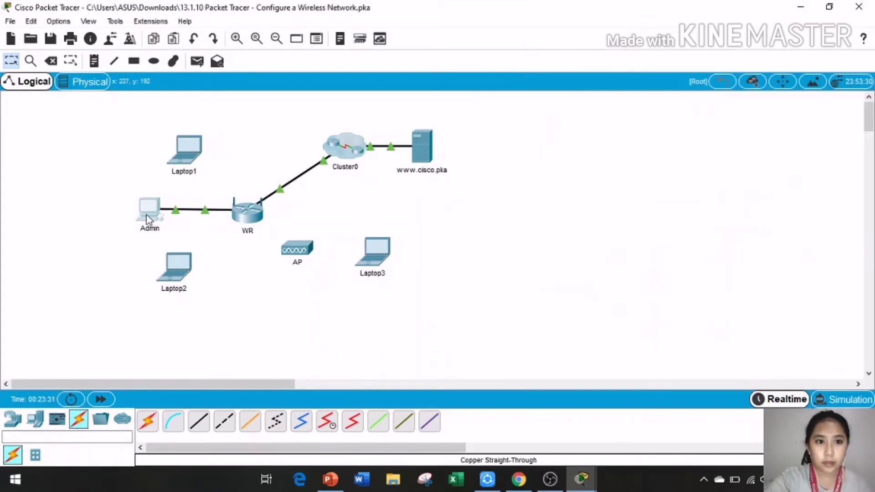
left_click(147, 218)
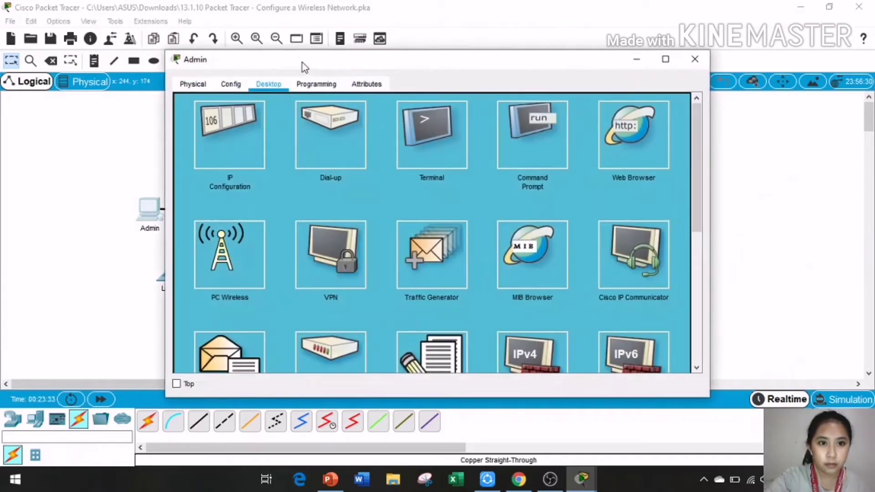
left_click_drag(304, 67, 162, 64)
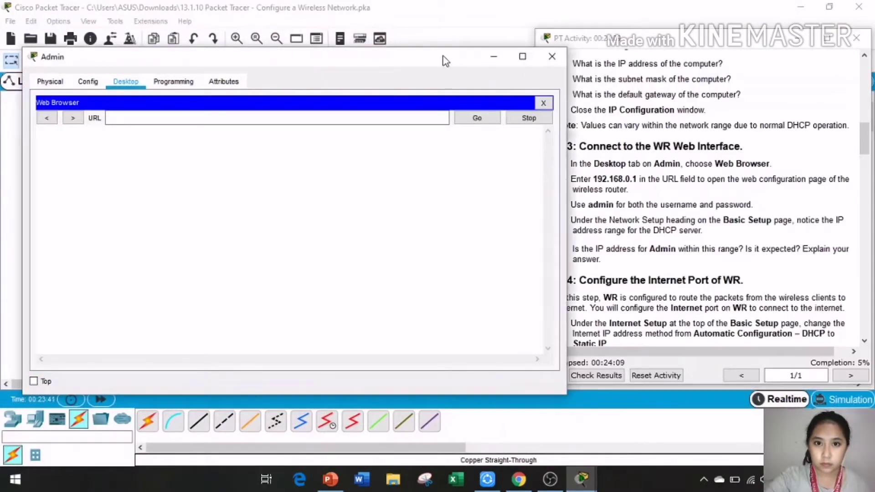
left_click_drag(446, 61, 347, 57)
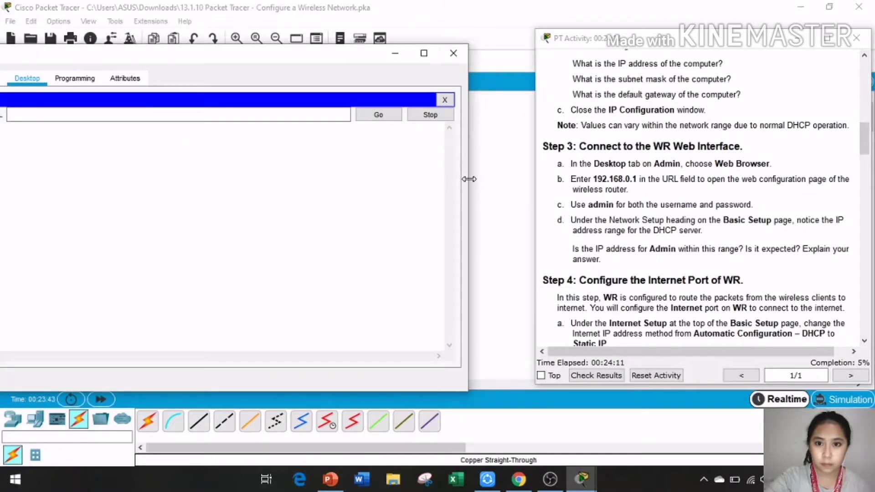
left_click_drag(469, 179, 296, 180)
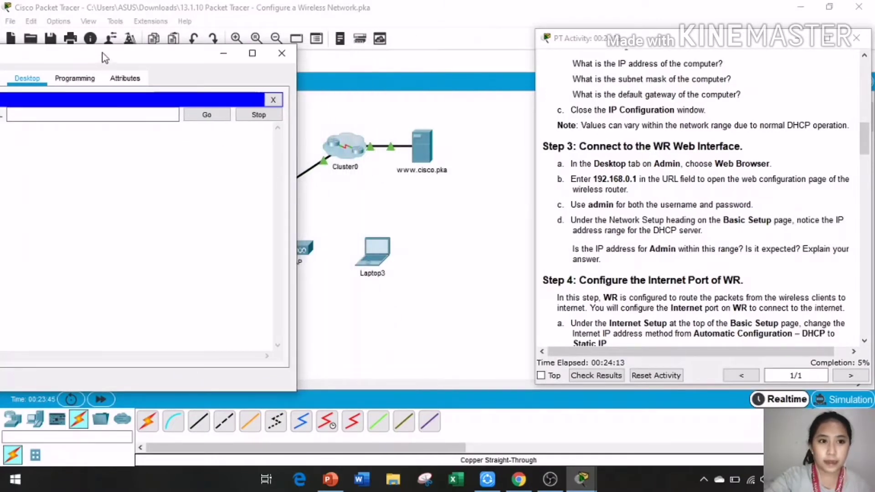
left_click_drag(105, 57, 276, 58)
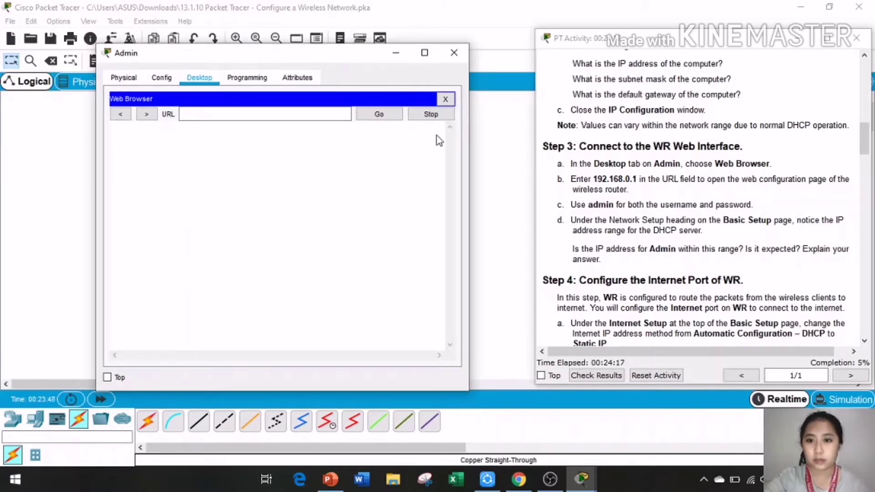
Step: Enter 192.168.0.1 in Admin's web browser address field
left_click(282, 114)
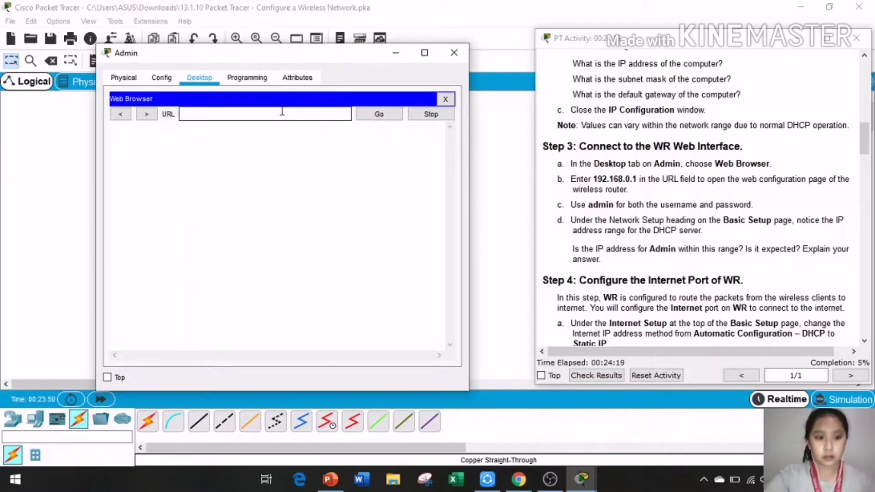
type("191")
key("BackSpace")
type("2")
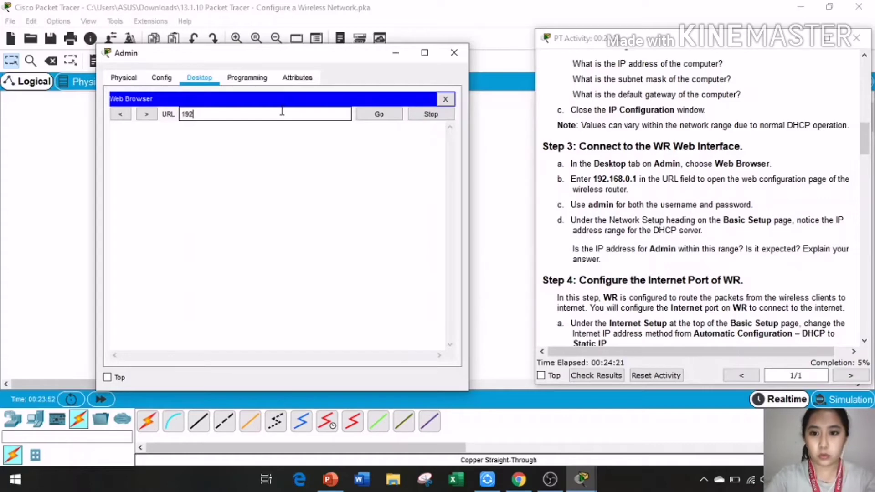
type(".1")
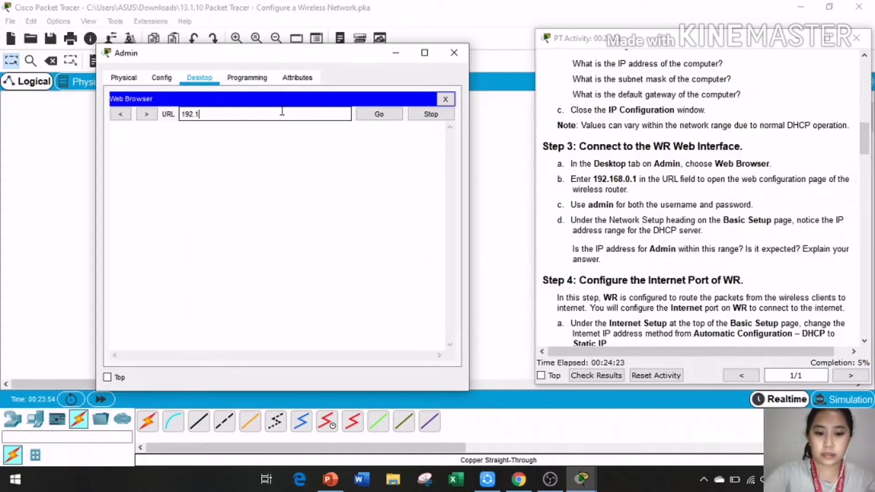
type("68.")
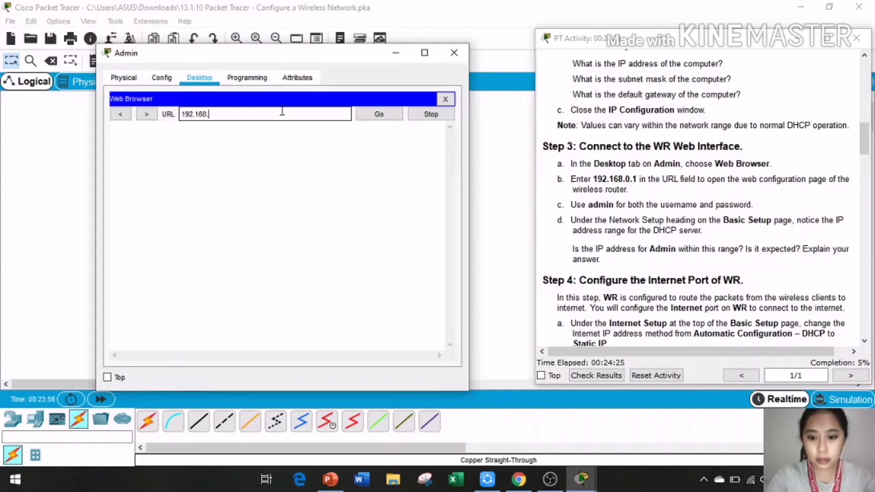
type("0.1")
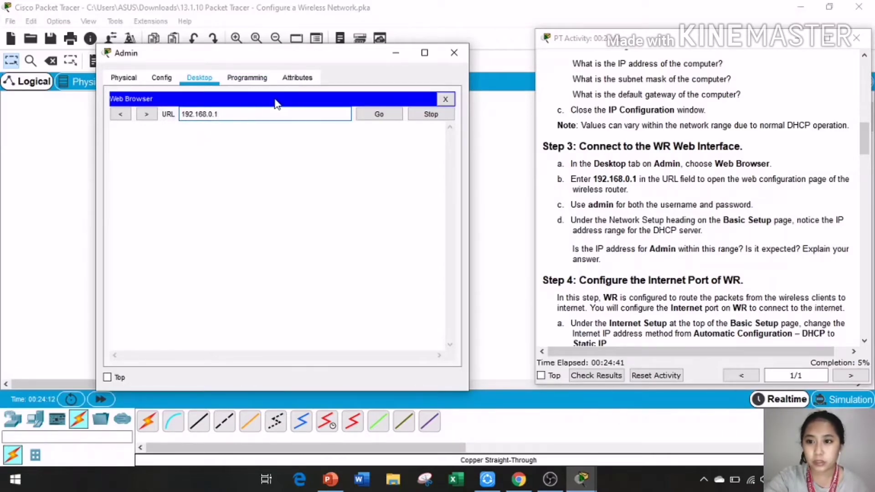
Step: Load 192.168.0.1 and sign in to WR with user name admin and the router password
left_click(389, 114)
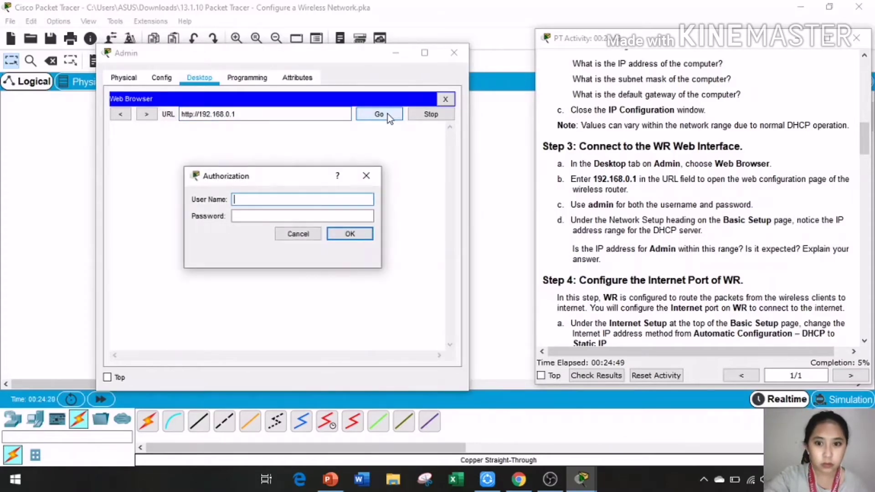
type("ad")
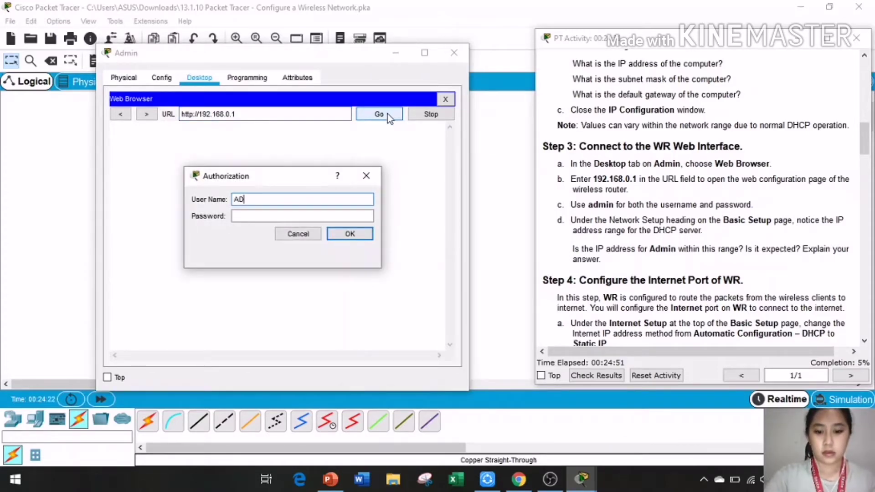
key("BackSpace")
key("BackSpace")
type("admin")
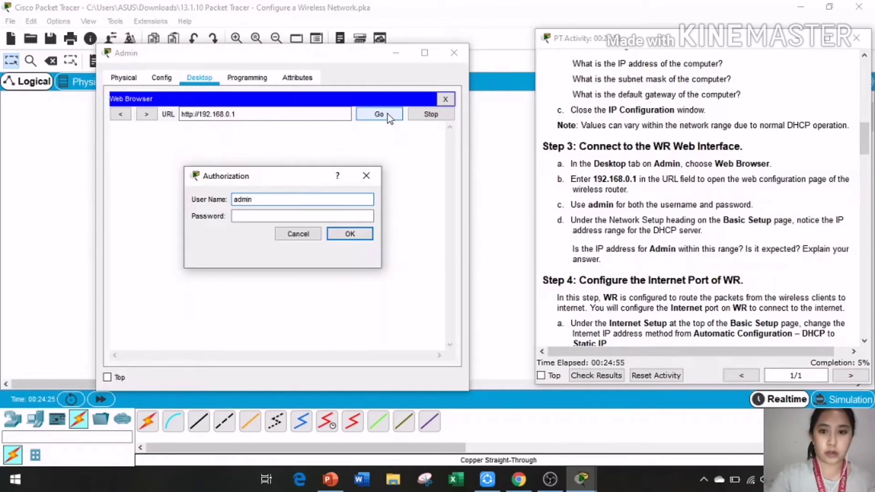
left_click(285, 217)
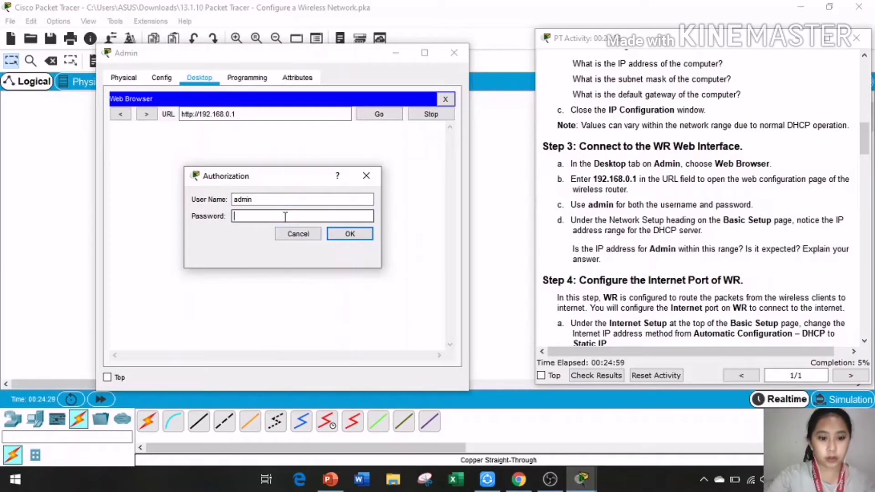
type("admin")
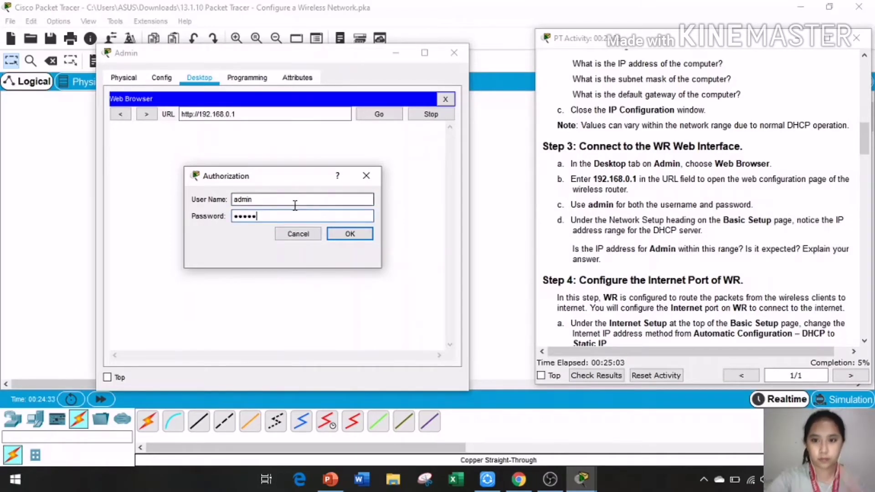
left_click(349, 234)
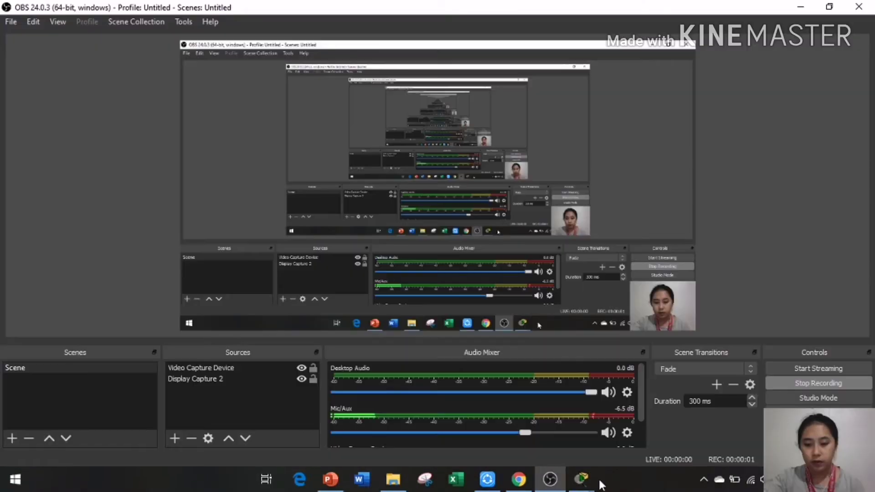
Step: Confirm WR's DHCP range 192.168.0.100–149 covers Admin, then close Admin's window
mouse_move(581, 478)
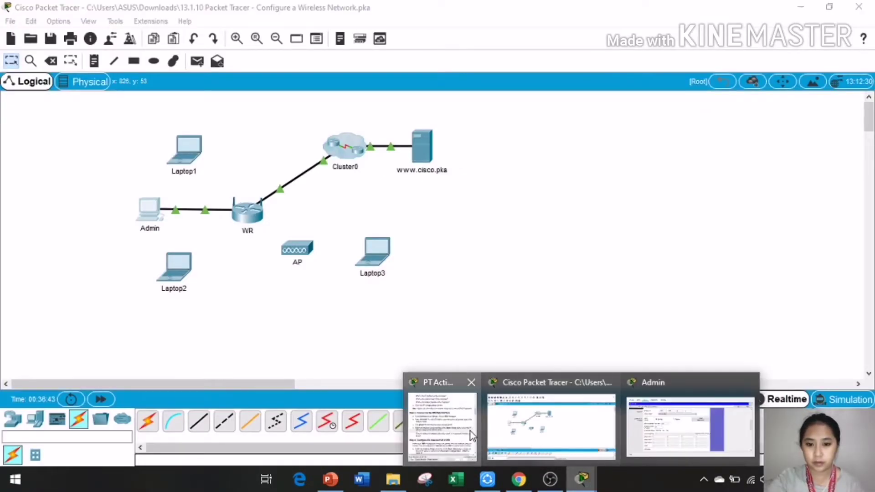
left_click(471, 435)
left_click(696, 418)
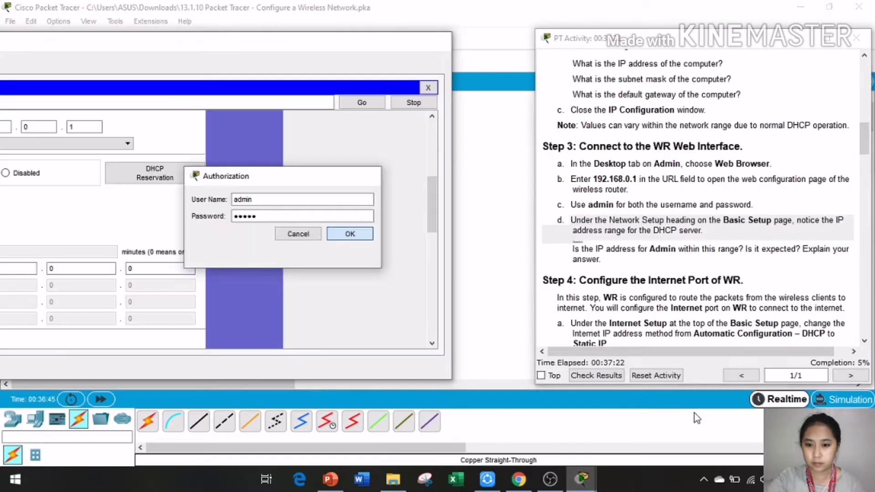
key("Return")
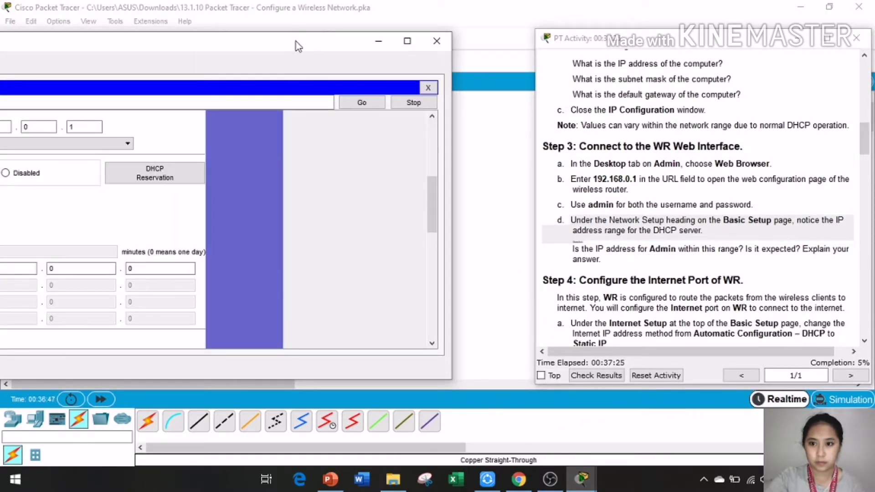
left_click_drag(294, 45, 688, 57)
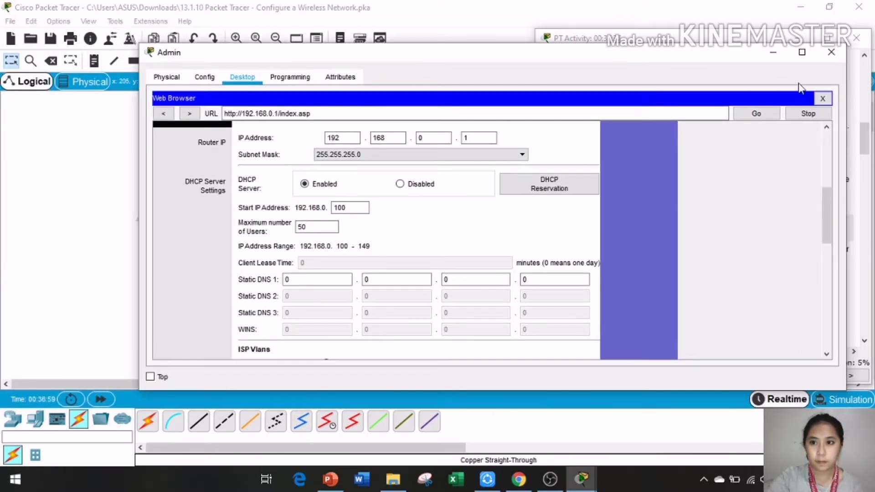
left_click(831, 52)
left_click_drag(570, 220, 676, 244)
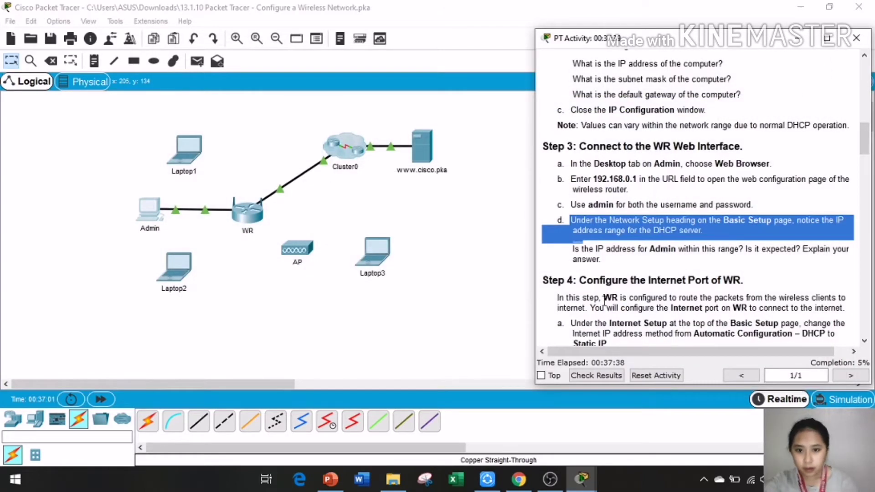
left_click_drag(868, 144, 872, 169)
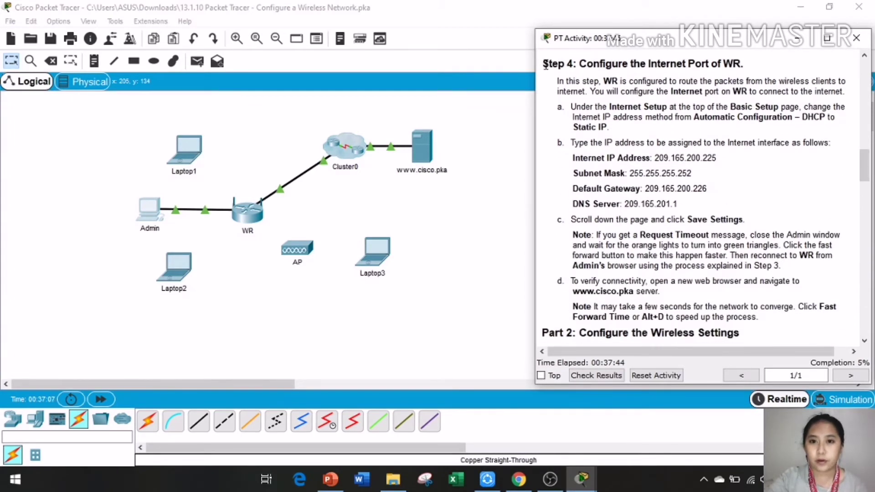
left_click_drag(545, 65, 751, 70)
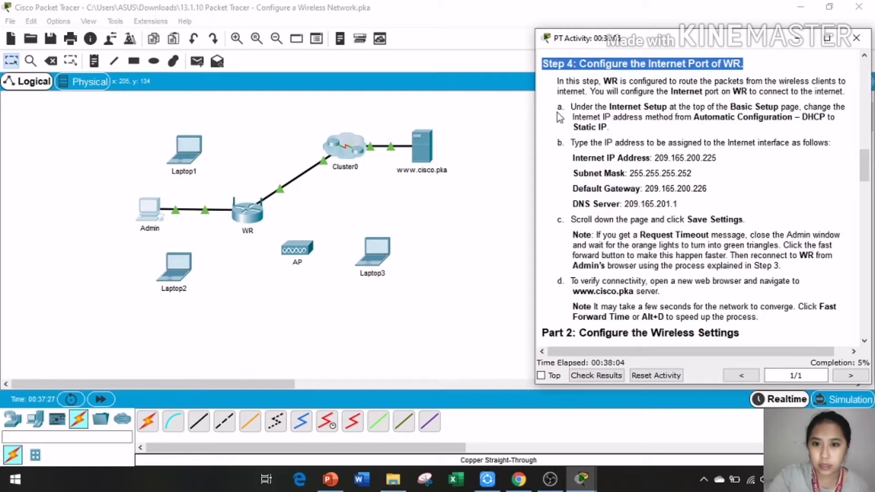
left_click_drag(557, 108, 784, 309)
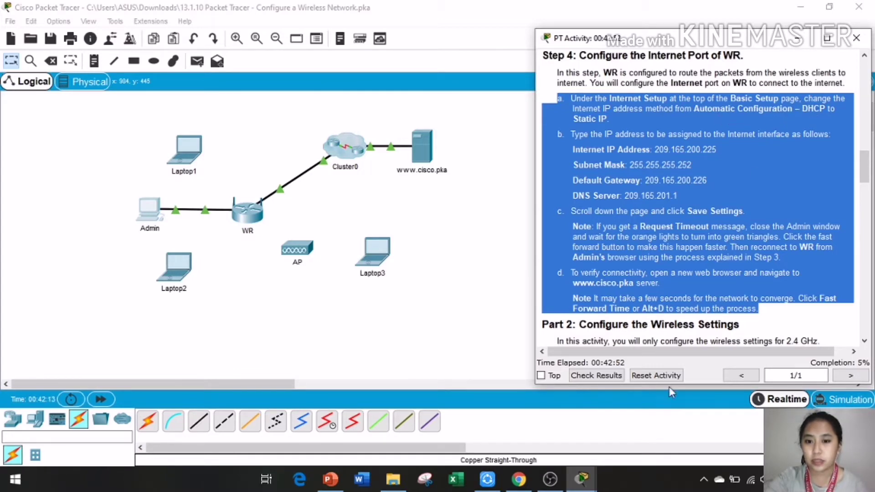
left_click(581, 478)
Step: Change WR's Internet connection type from Automatic Configuration - DHCP to Static IP
left_click(670, 418)
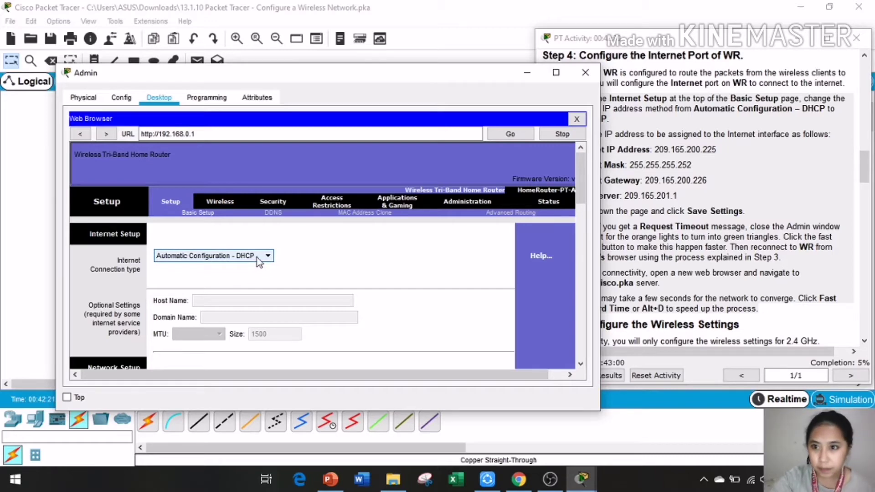
left_click_drag(325, 81, 192, 155)
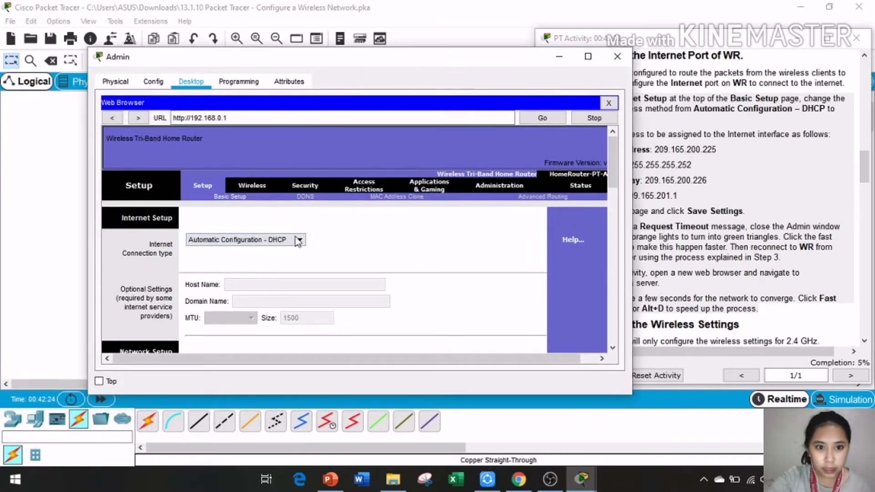
left_click(295, 239)
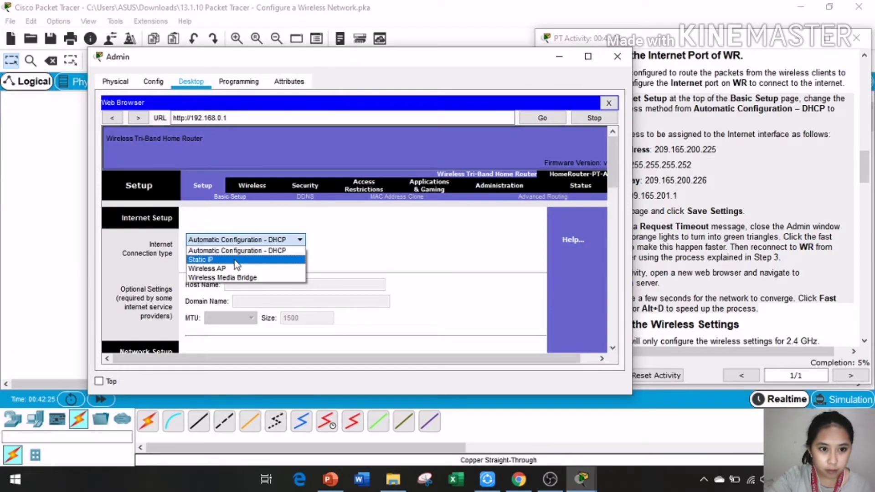
left_click(234, 260)
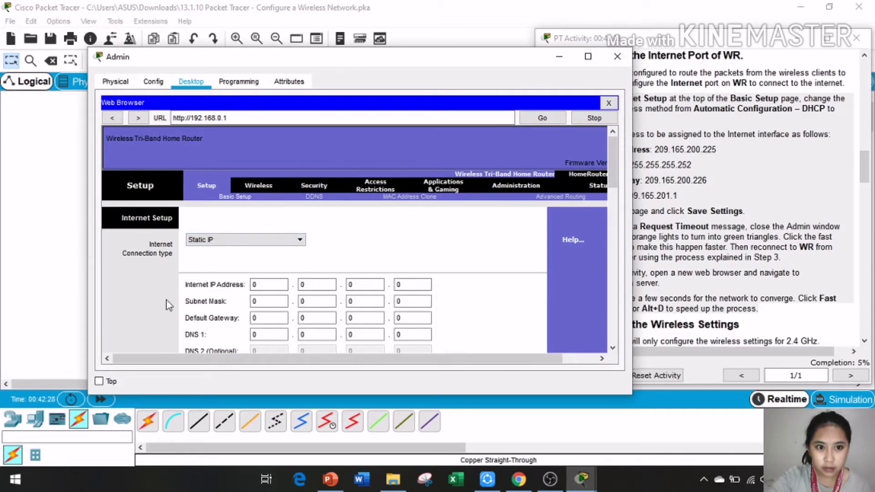
left_click_drag(449, 56, 315, 74)
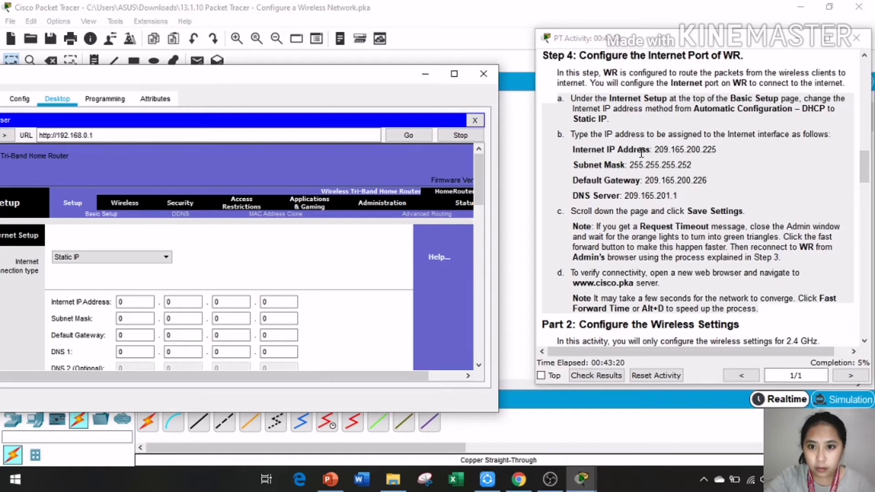
Step: Enter WR's static Internet IP address 209.165.200.225
left_click(130, 301)
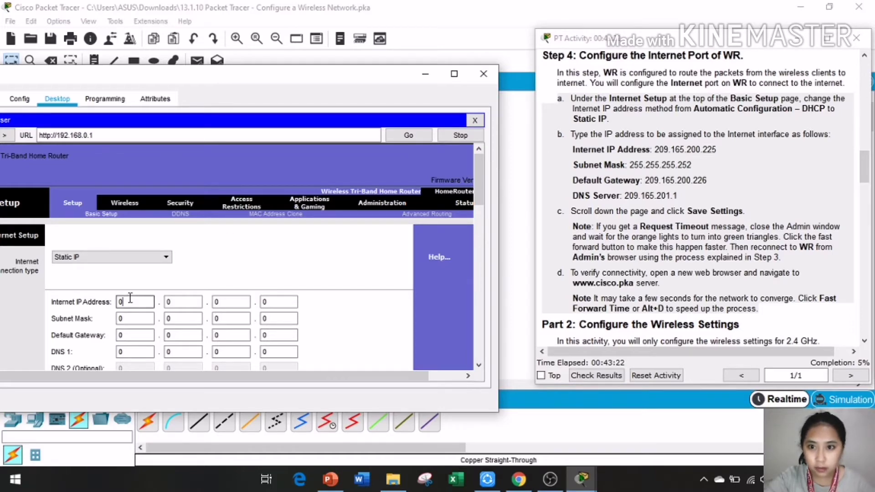
type("20")
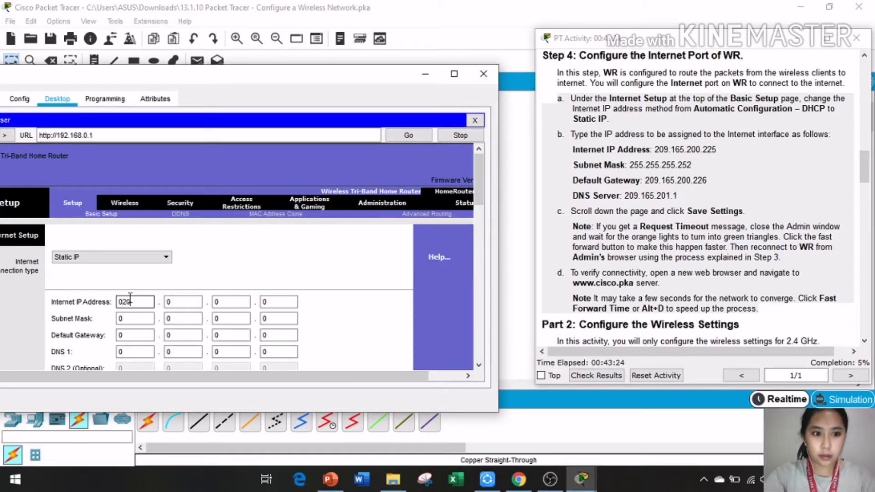
key("BackSpace")
key("BackSpace")
key("BackSpace")
type("2")
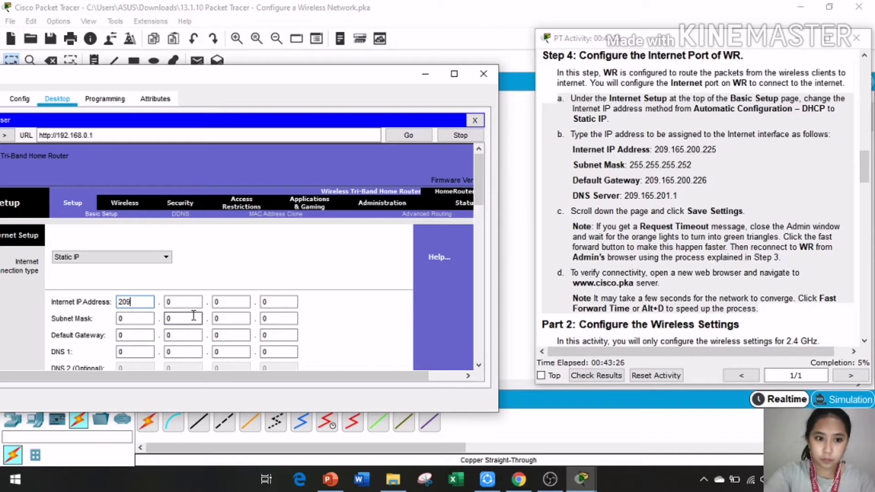
left_click(188, 305)
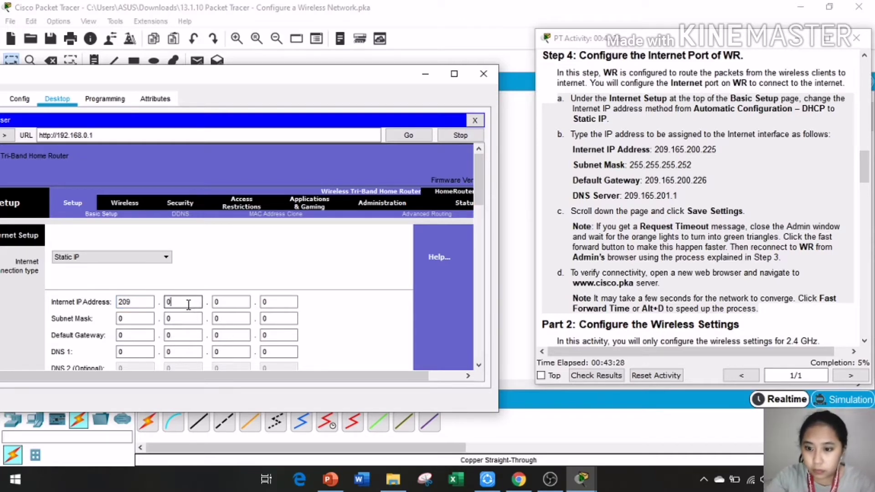
type("165")
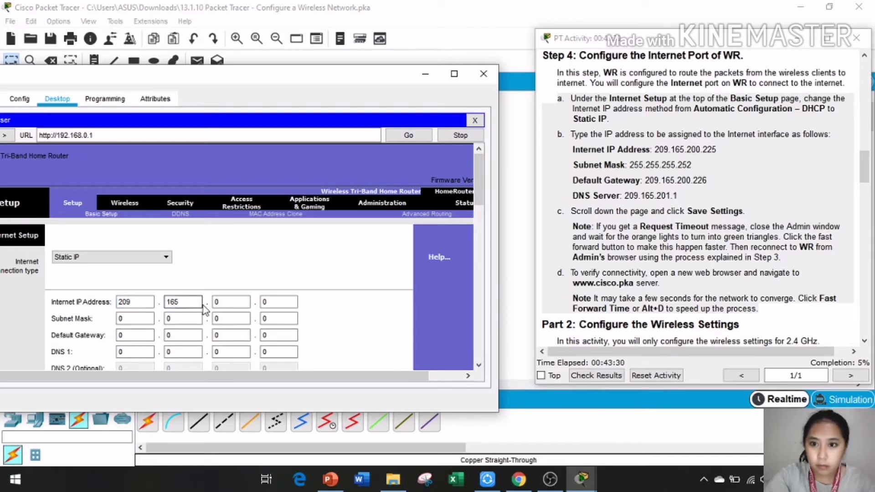
left_click(220, 302)
type("200")
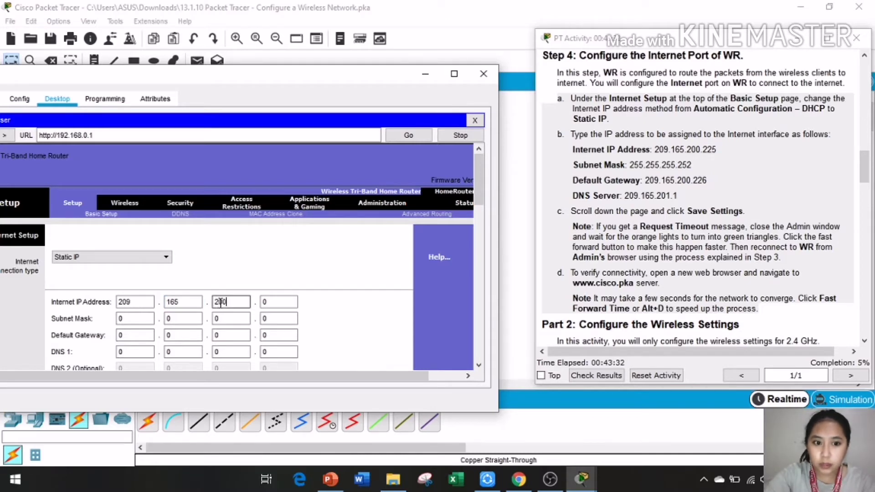
left_click(271, 302)
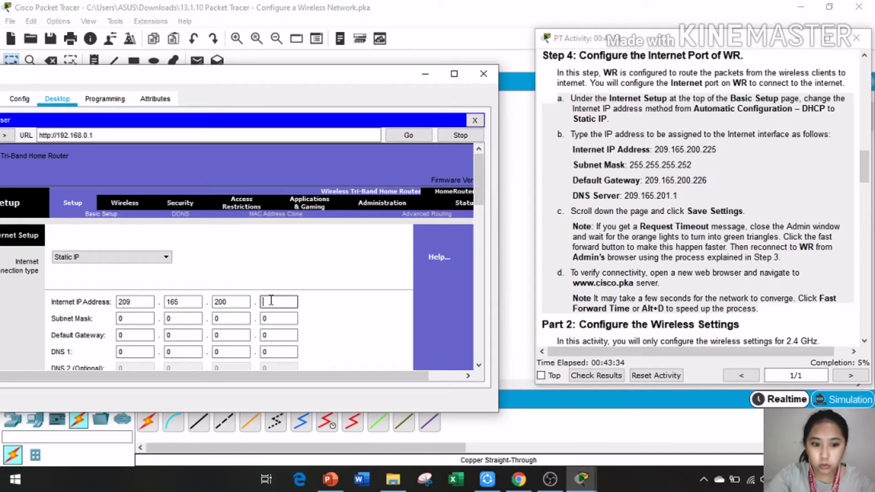
type("225")
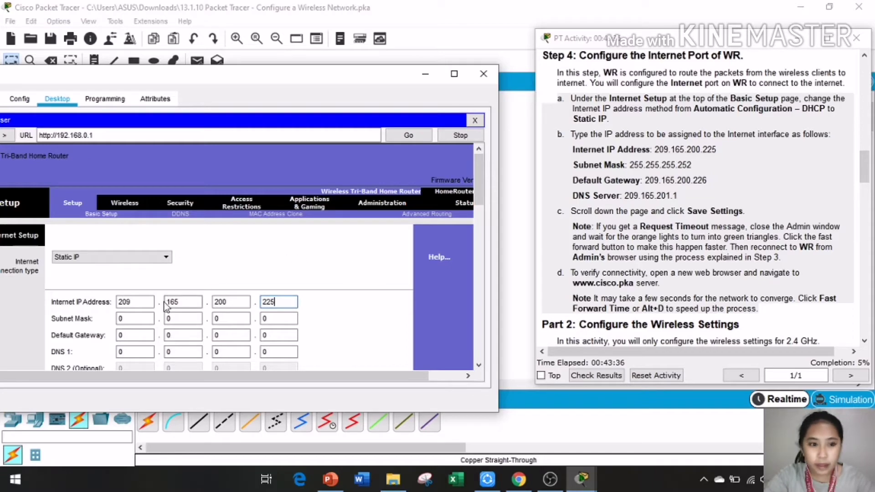
Step: Enter the subnet mask 255.255.255.252
left_click(138, 318)
left_click(138, 318)
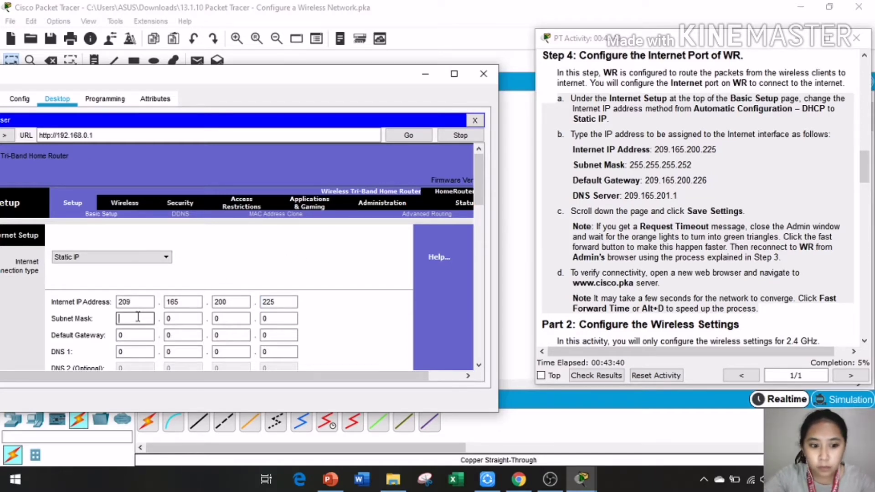
type("255")
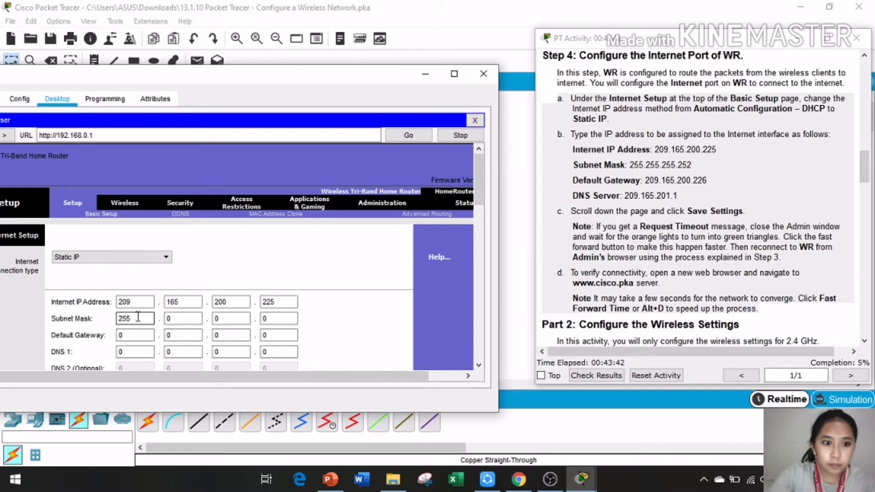
left_click(199, 316)
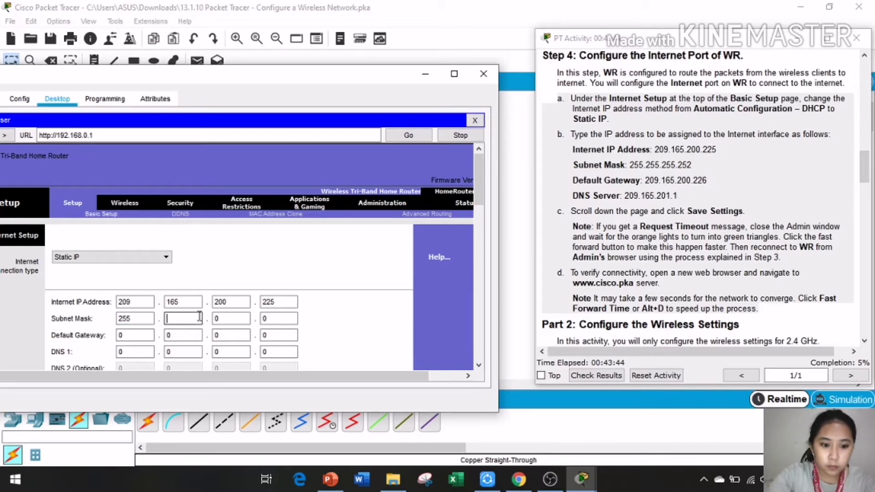
type("255")
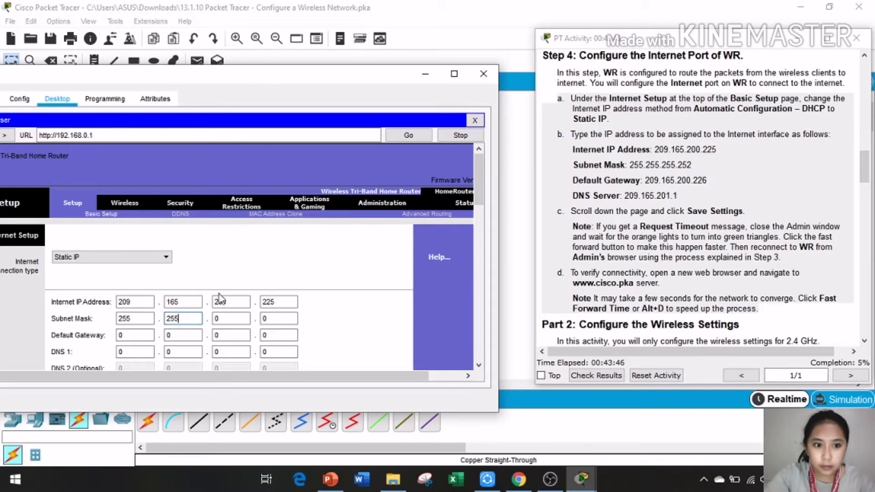
left_click(237, 318)
key("BackSpace")
type("255")
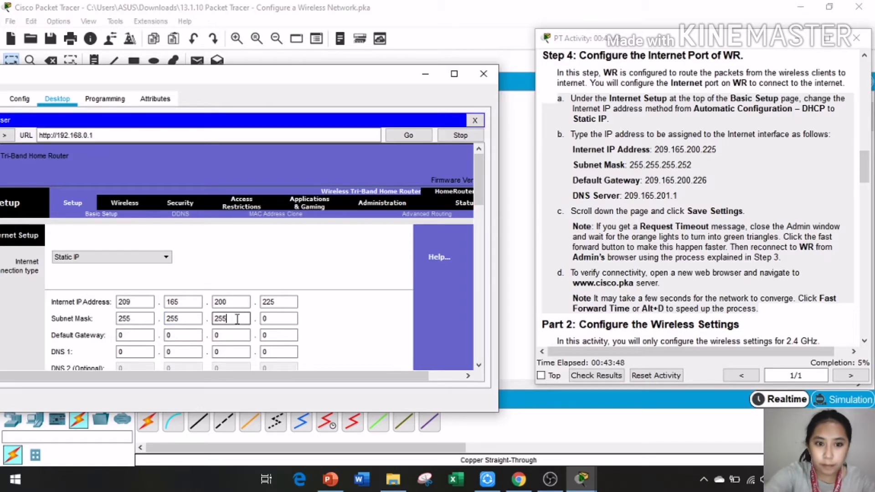
left_click(270, 318)
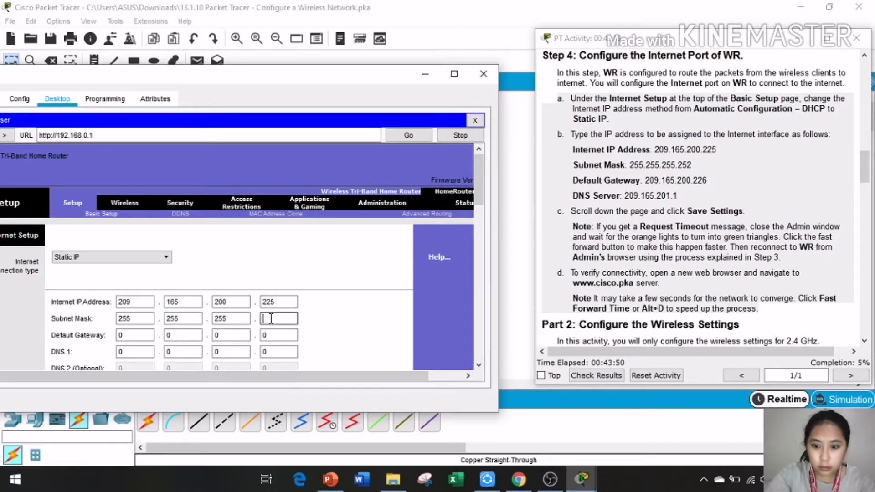
type("252")
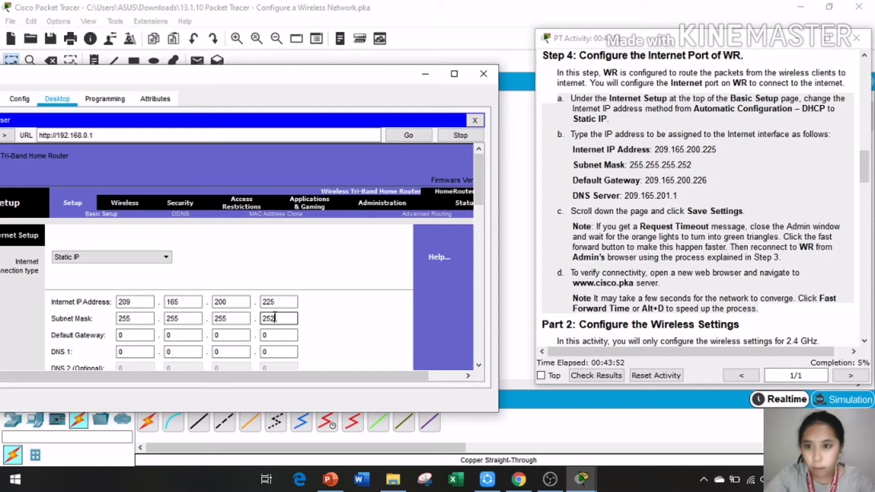
Step: Enter the default gateway 209.165.200.226
left_click(138, 336)
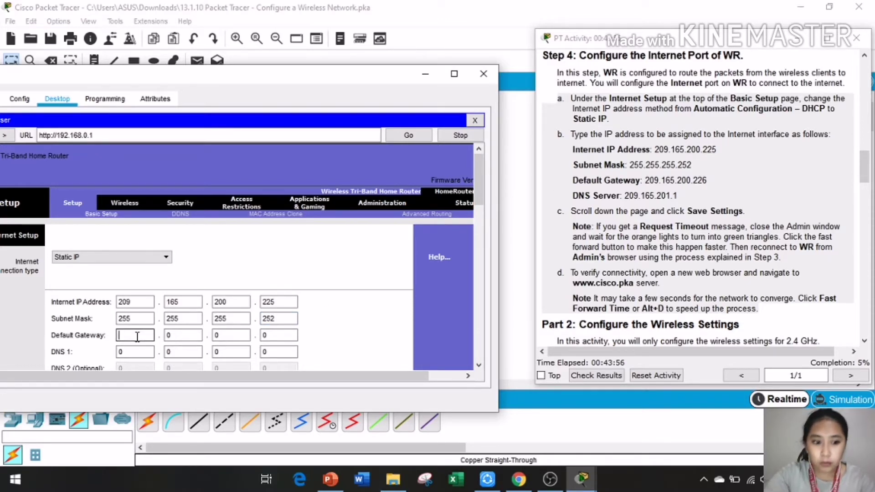
type("209")
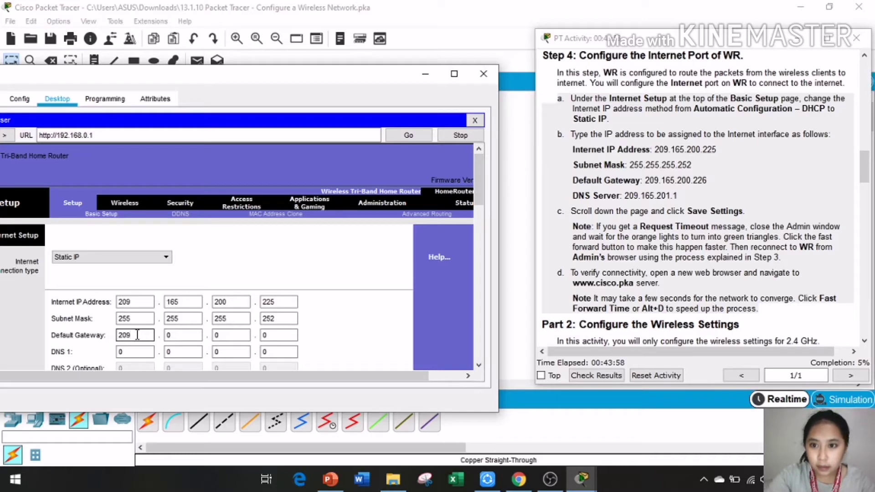
left_click(173, 335)
key("BackSpace")
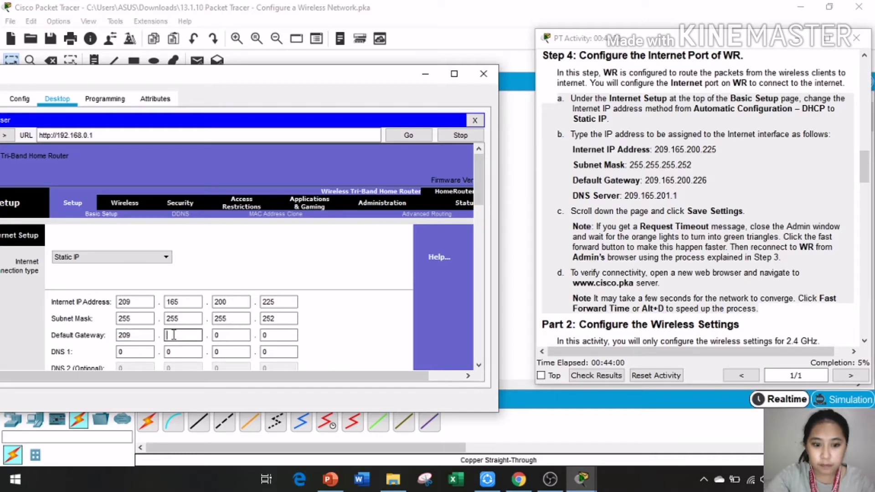
type("165")
left_click(231, 336)
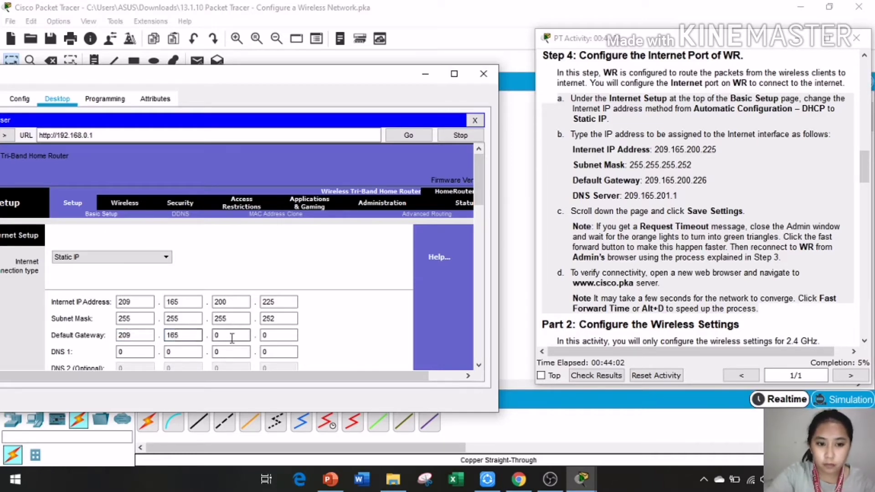
type("2")
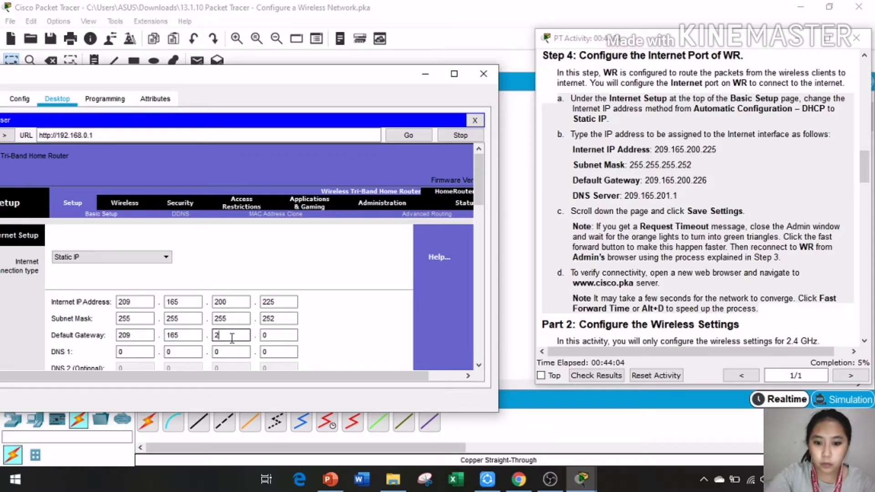
type("00")
left_click(276, 336)
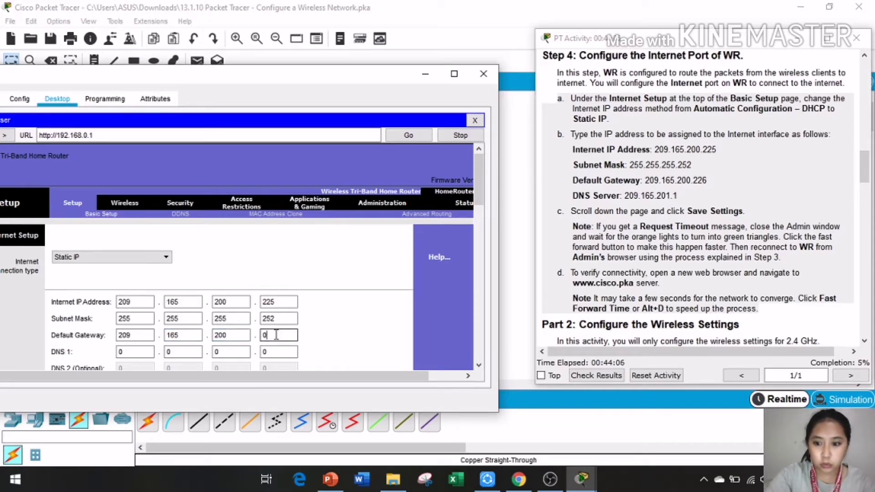
type("226")
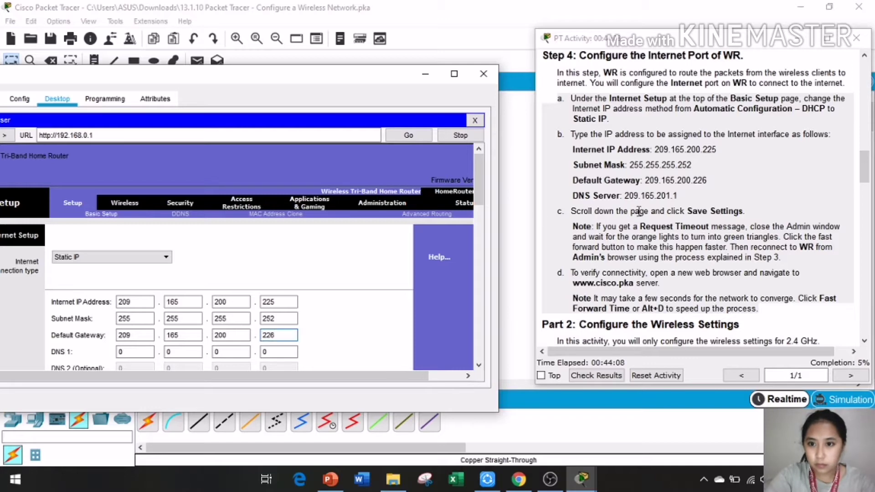
Step: Fill the DNS 1 octets with 209, 165, 201 and clear the last box for 1
scroll(106, 343, "down", 2)
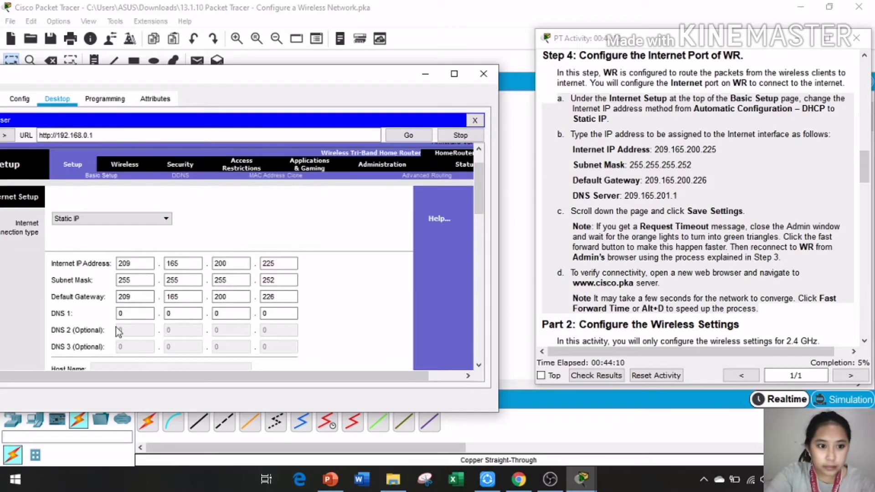
left_click(134, 313)
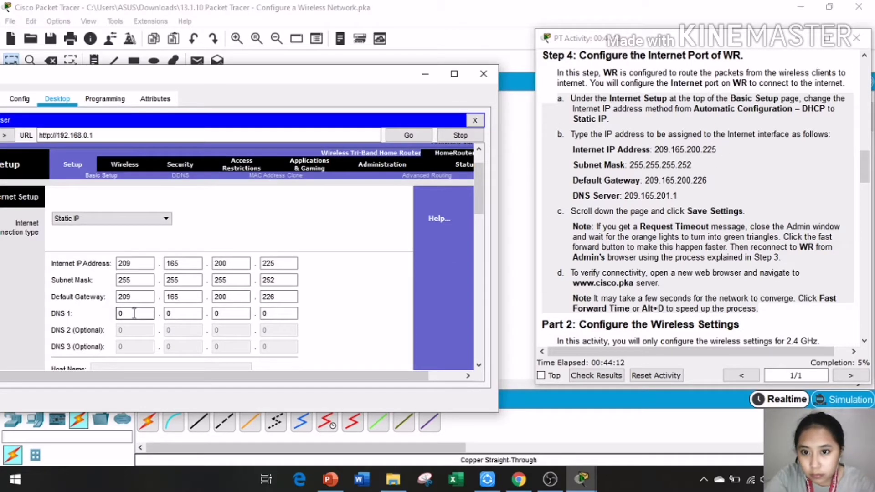
key("BackSpace")
type("209")
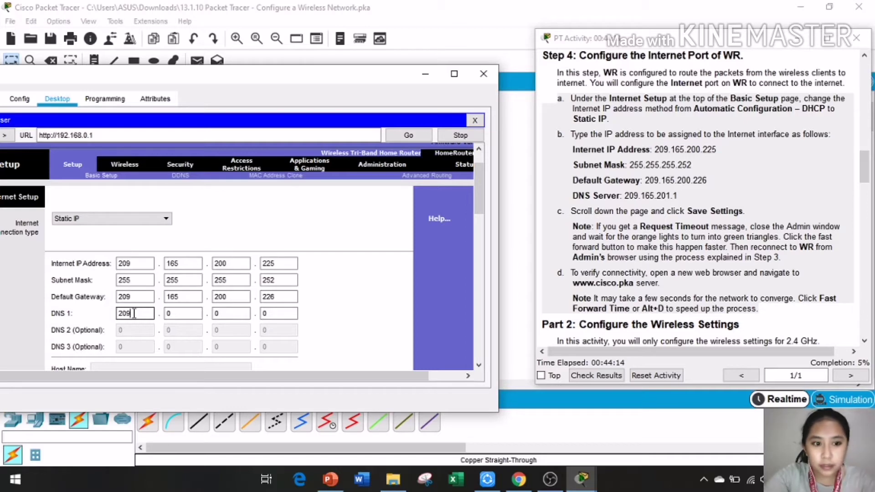
left_click(169, 313)
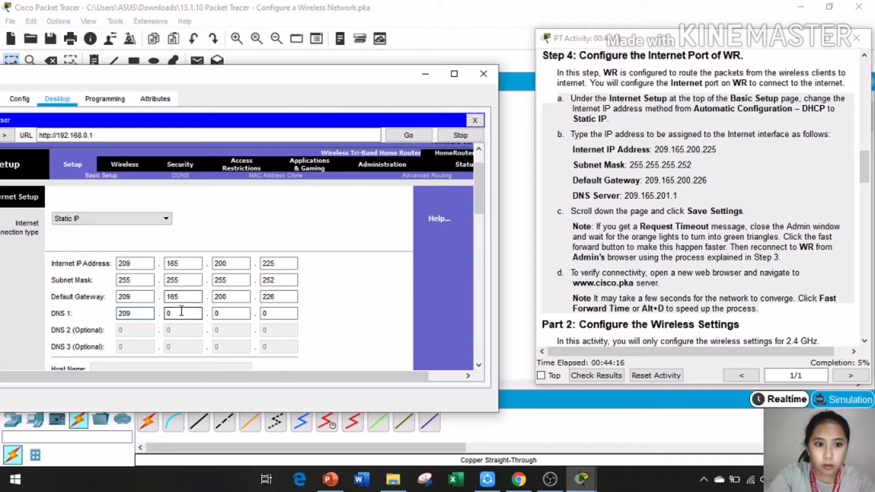
key("BackSpace")
type("165")
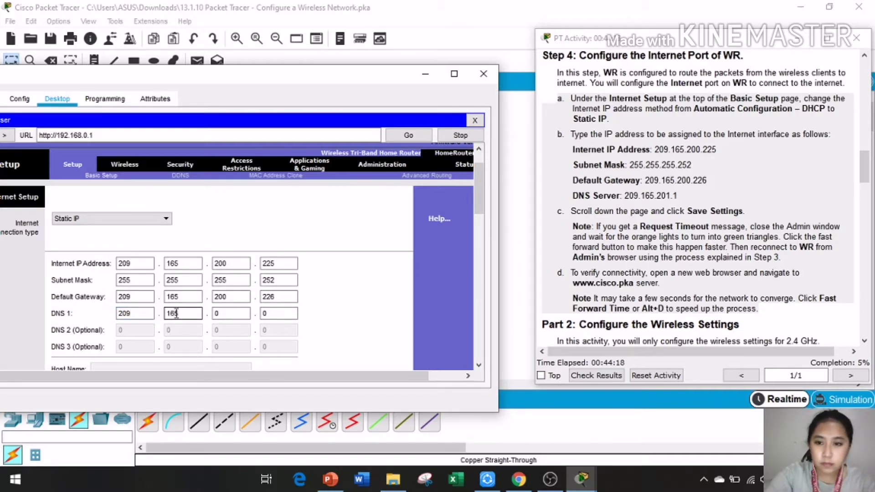
left_click(218, 313)
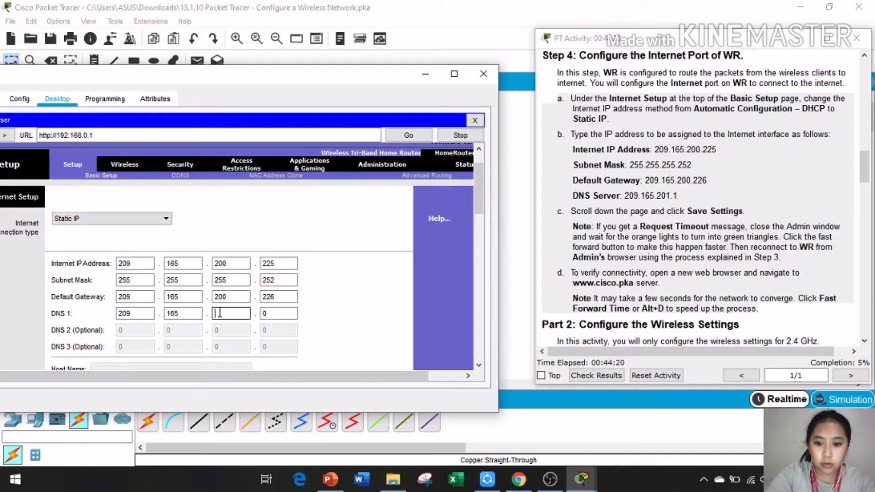
type("202")
left_click(273, 315)
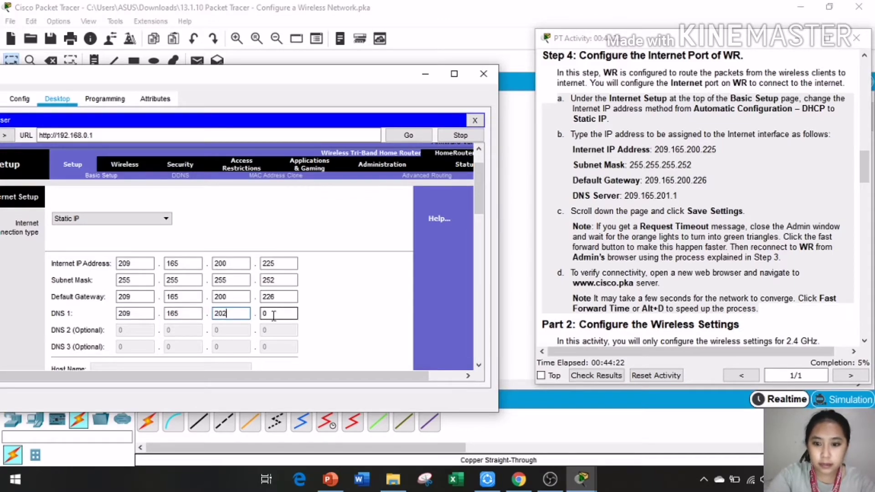
key("BackSpace")
type("1")
left_click(266, 313)
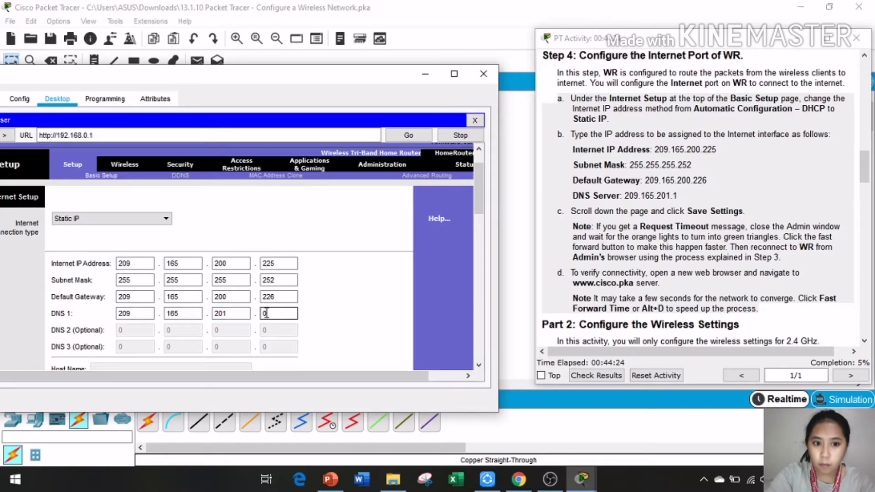
key("BackSpace")
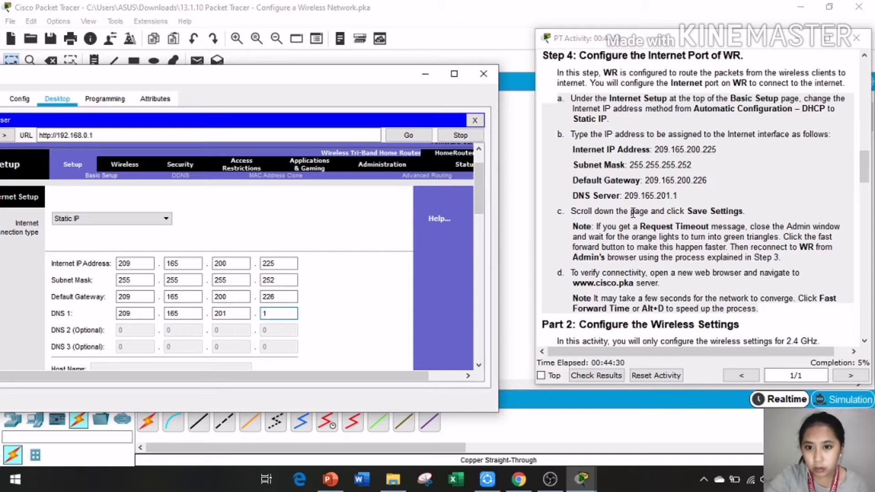
Step: Scroll to the bottom of WR's setup page and save the static Internet settings
scroll(283, 278, "down", 3)
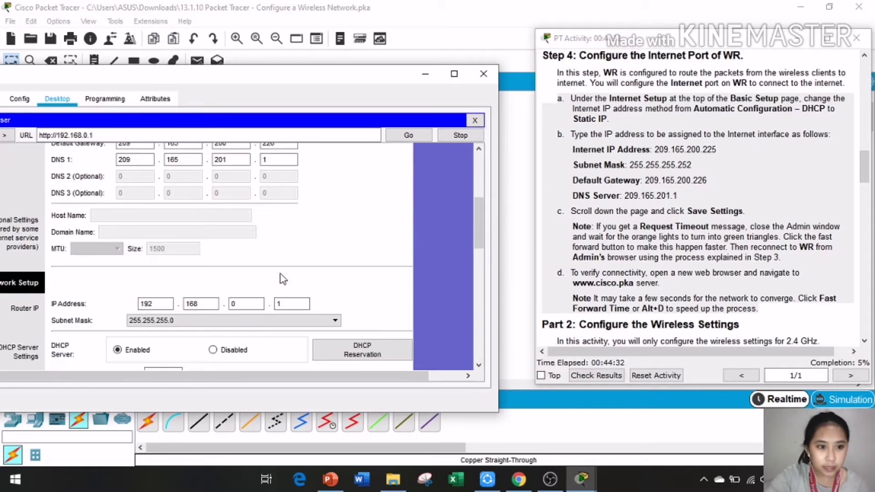
left_click_drag(303, 82, 386, 57)
scroll(353, 156, "down", 10)
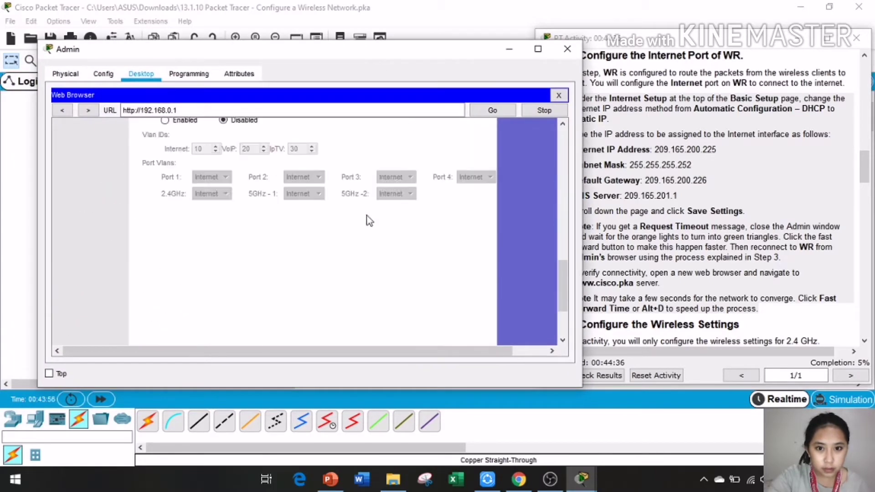
left_click(370, 325)
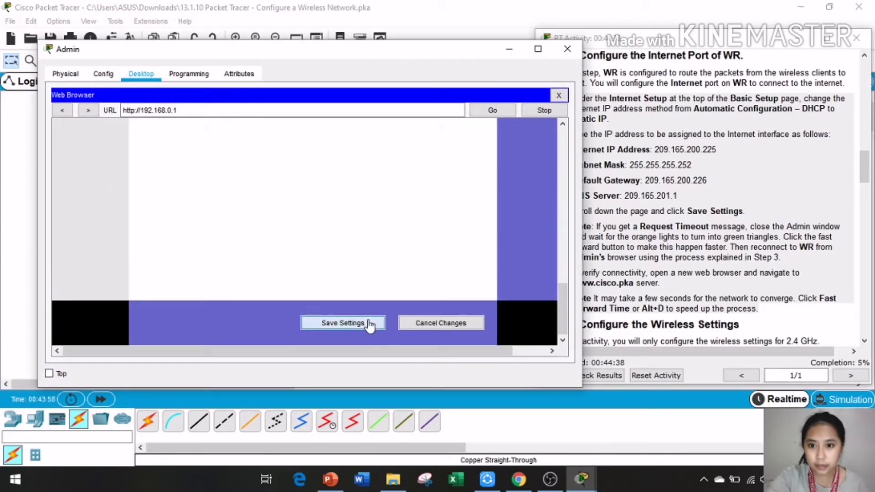
Step: Close the Admin PC window after the request timeout and return to the main workspace
left_click_drag(418, 46, 350, 50)
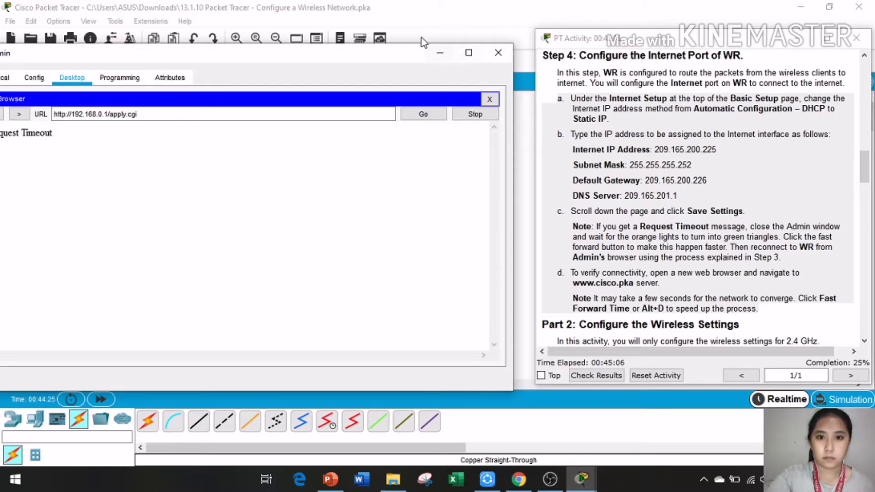
left_click_drag(406, 52, 450, 54)
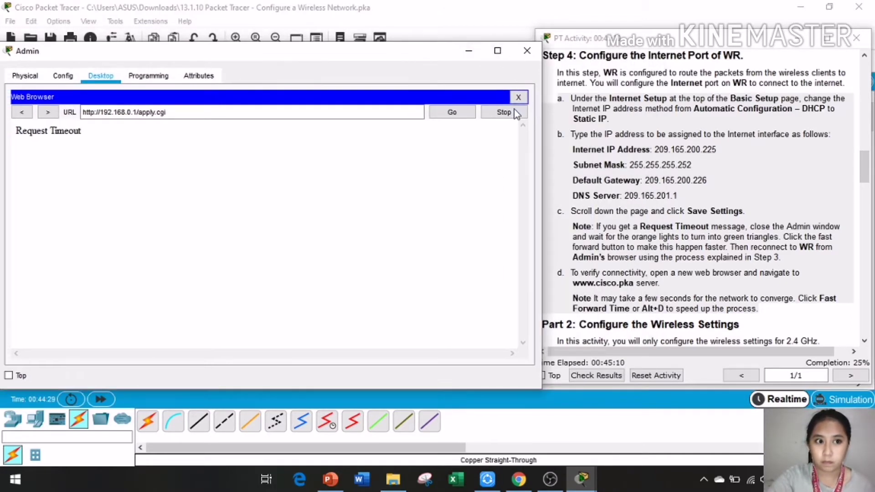
left_click(534, 52)
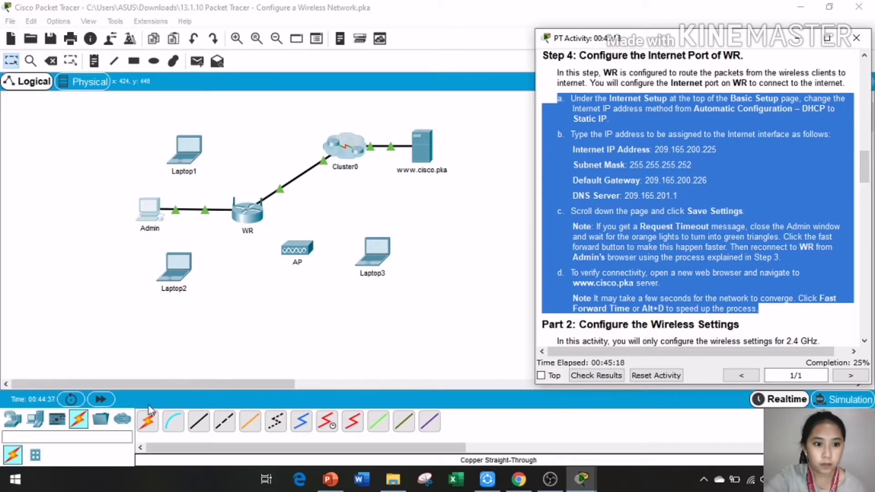
left_click(102, 400)
Step: Fast-forward the simulation time twice to 00:53:34 and bring the PT Activity instructions back up
left_click(110, 399)
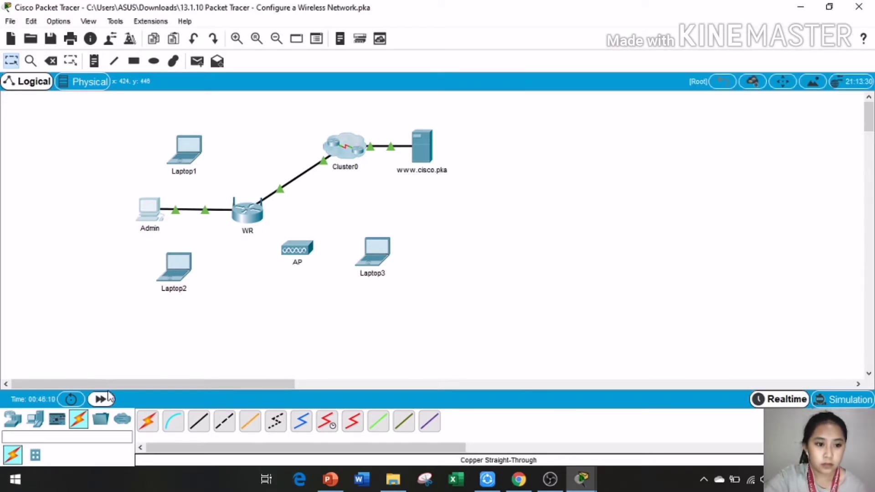
left_click(105, 403)
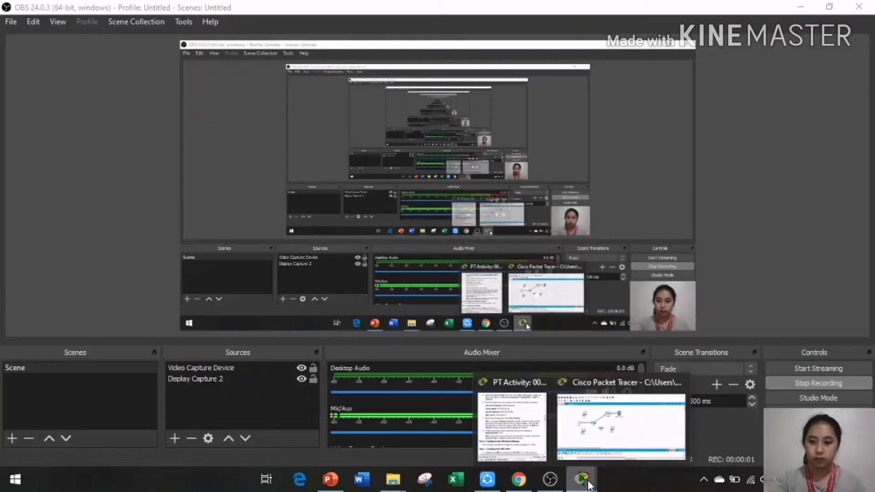
left_click(621, 425)
mouse_move(583, 479)
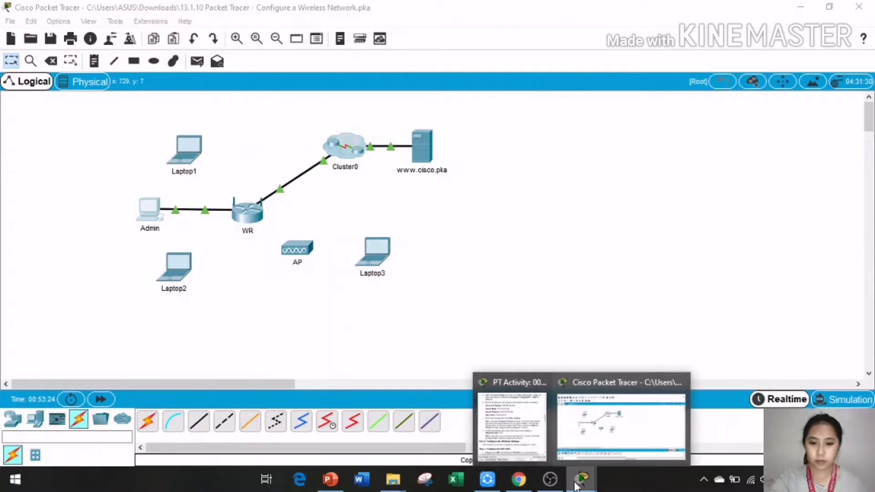
left_click(524, 448)
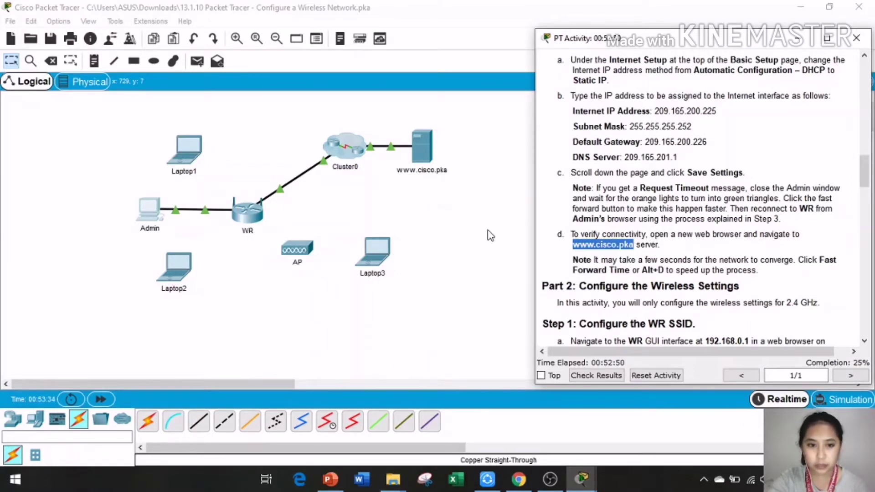
Step: Open the Admin PC's Web Browser and focus its address field
left_click(157, 216)
left_click(157, 216)
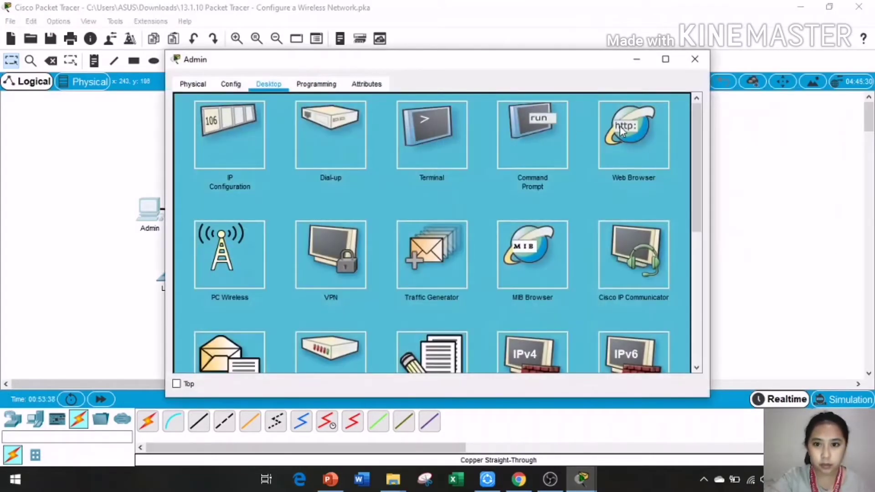
left_click(633, 134)
left_click(331, 121)
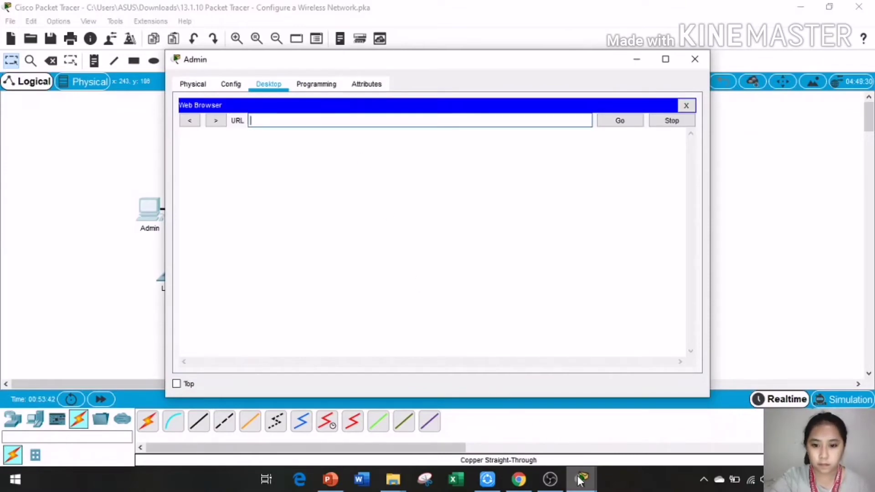
left_click(580, 479)
left_click(481, 419)
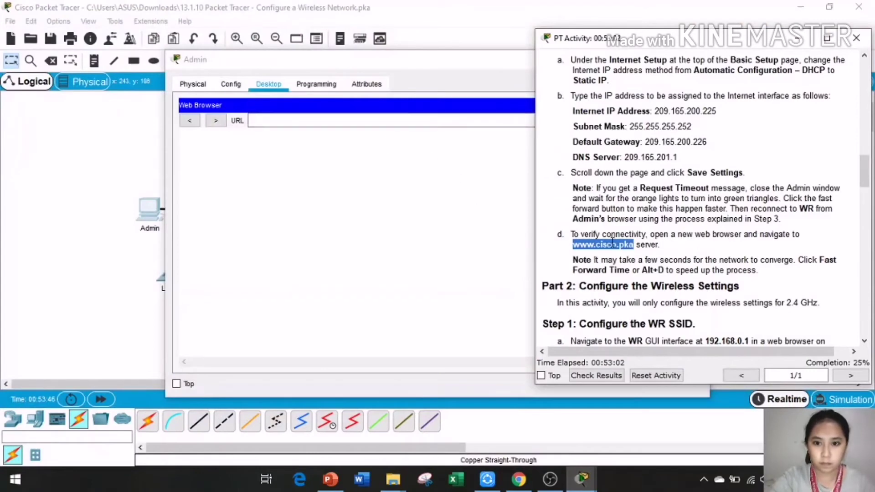
left_click_drag(610, 246, 360, 127)
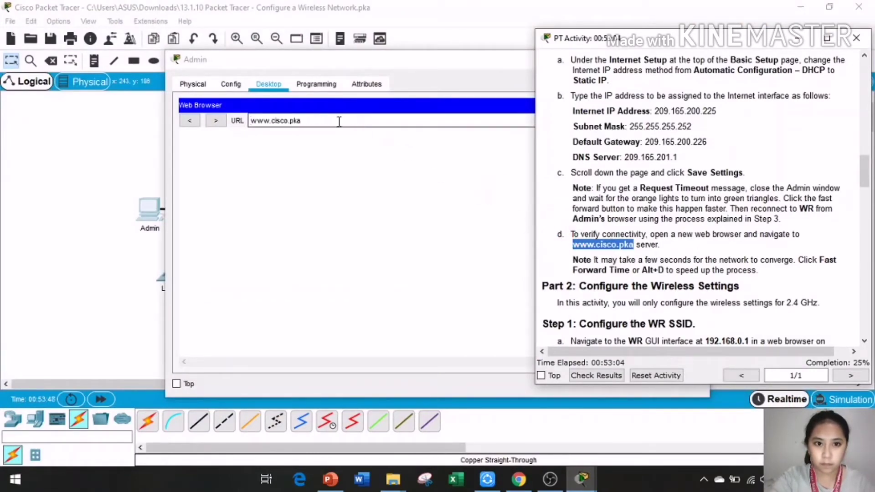
left_click(595, 129)
left_click(618, 123)
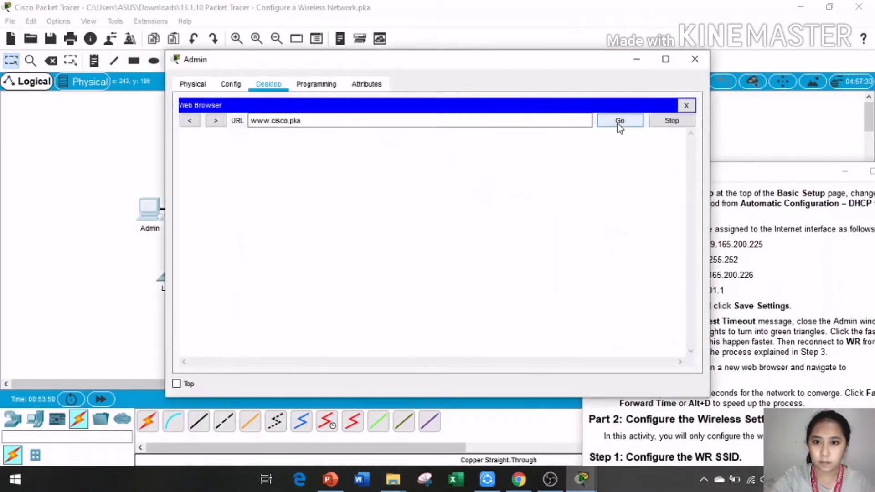
left_click(618, 122)
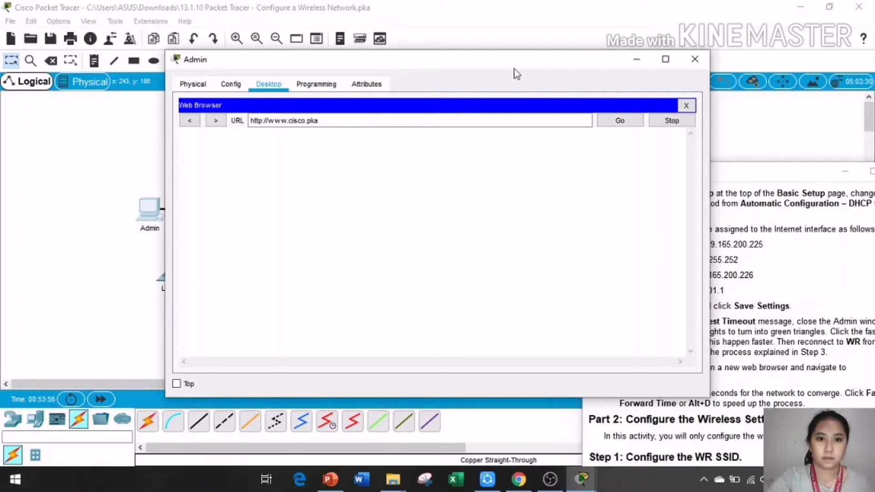
left_click_drag(516, 73, 309, 42)
left_click_drag(678, 172, 553, 49)
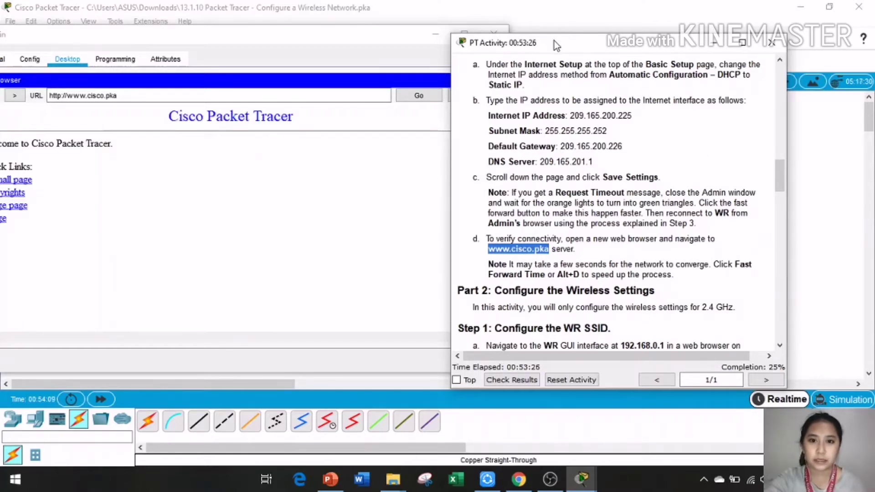
left_click_drag(554, 45, 640, 34)
left_click_drag(357, 40, 452, 59)
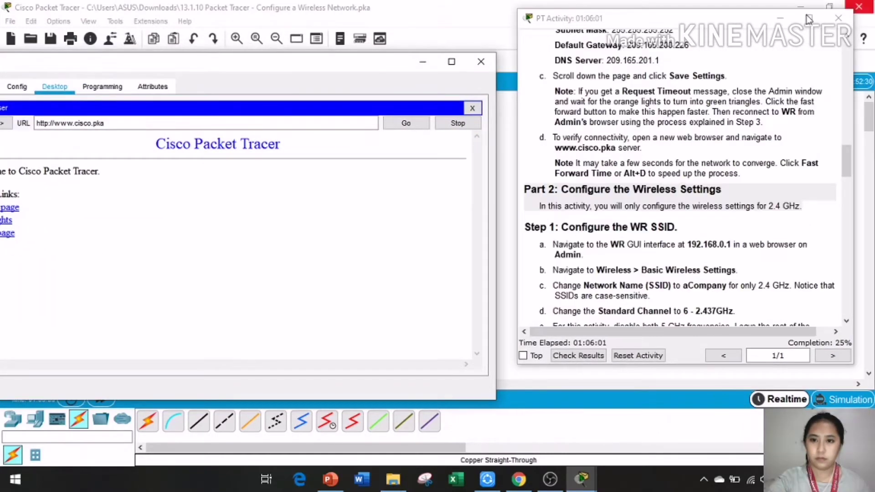
left_click_drag(315, 69, 543, 76)
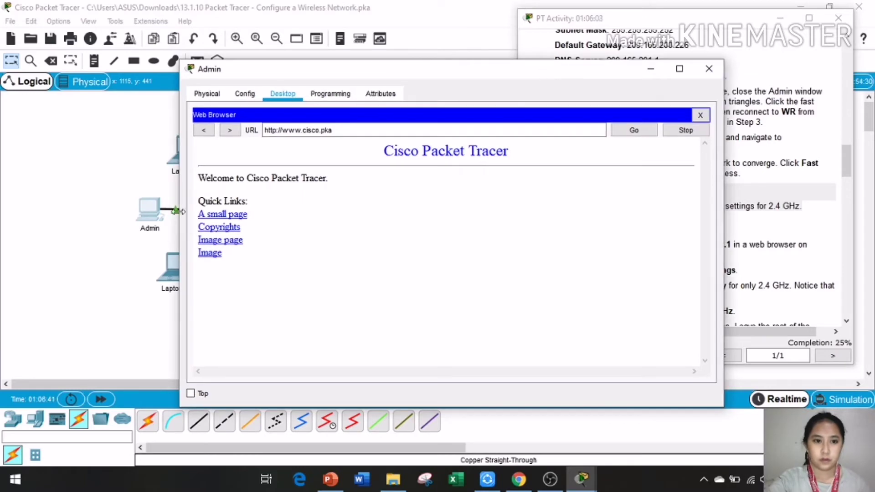
left_click(223, 215)
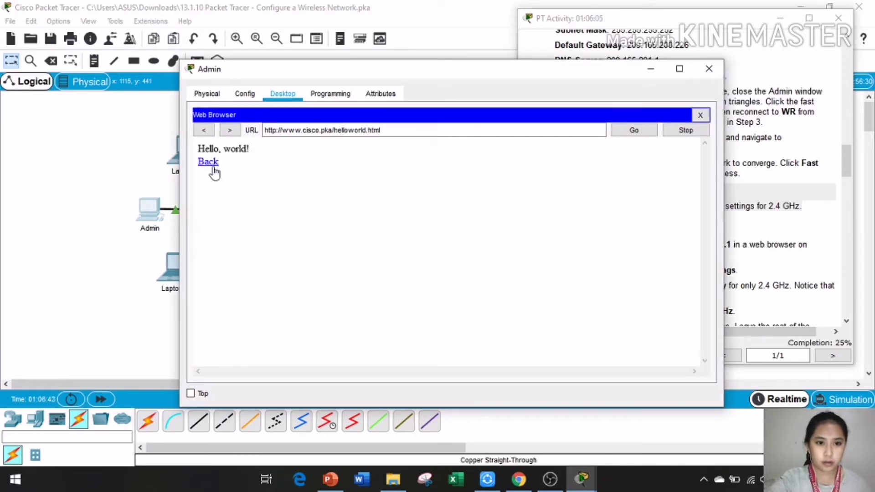
left_click(209, 163)
left_click(238, 226)
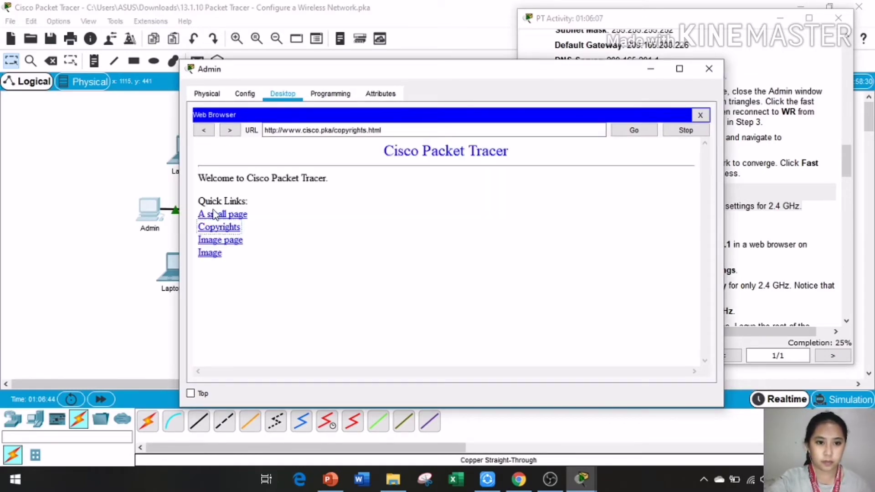
scroll(337, 233, "down", 10)
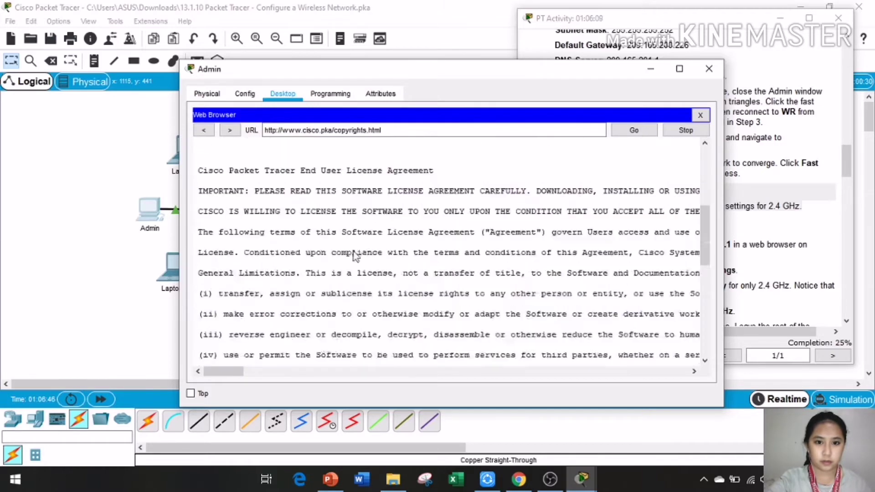
left_click(204, 130)
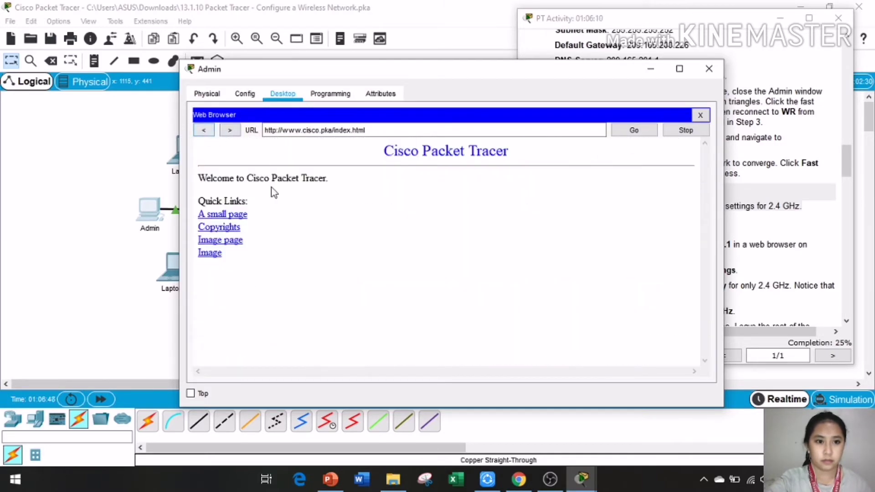
Step: Visit the Image page and Cisco logo image, then close Admin's window
left_click(220, 240)
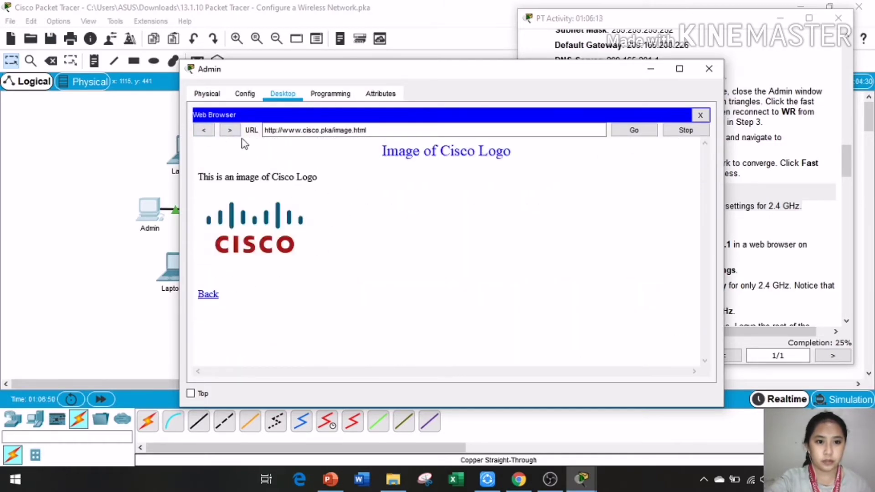
left_click(204, 130)
left_click(211, 254)
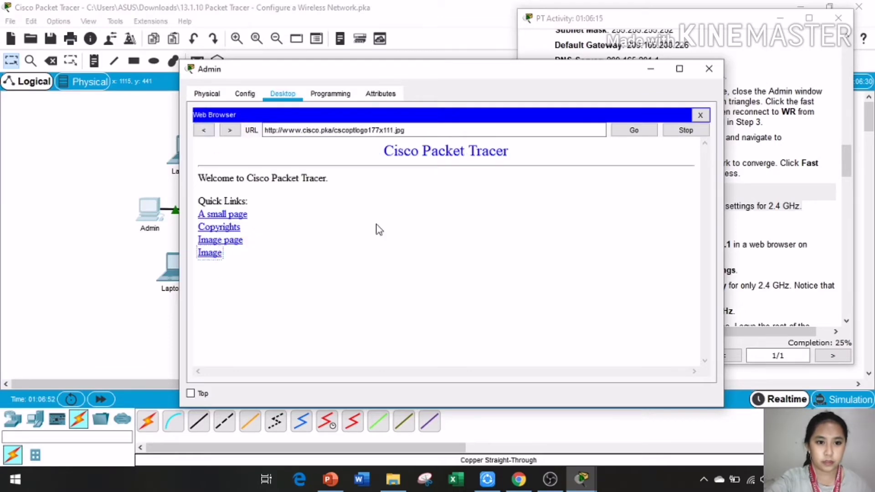
left_click(200, 131)
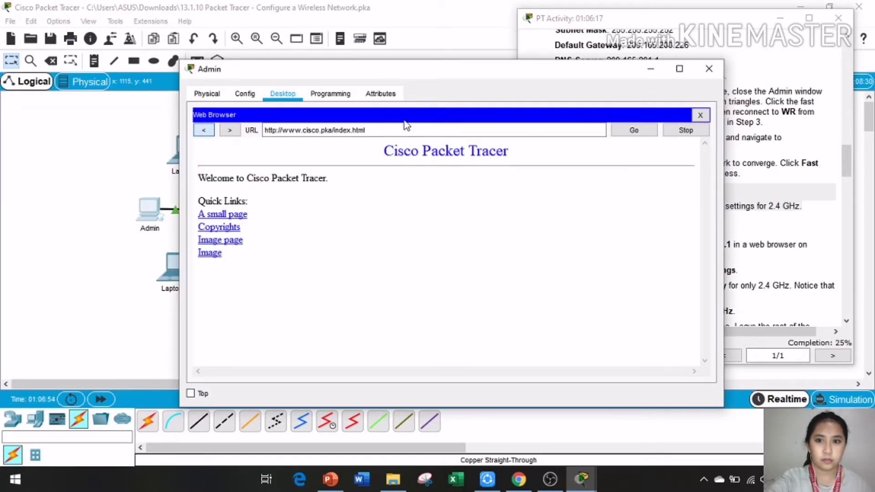
left_click(708, 69)
left_click_drag(524, 188, 801, 207)
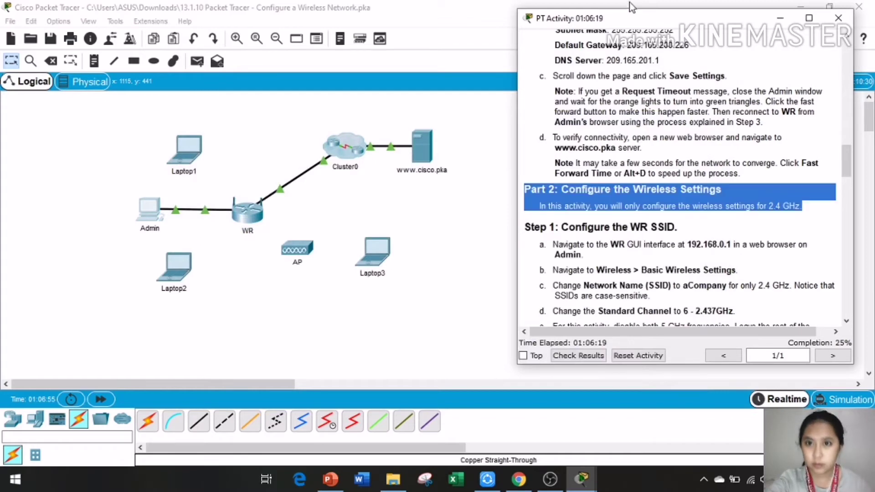
Step: Review Part 2 and highlight the Step 1 SSID instructions through item a
left_click_drag(634, 15, 632, 33)
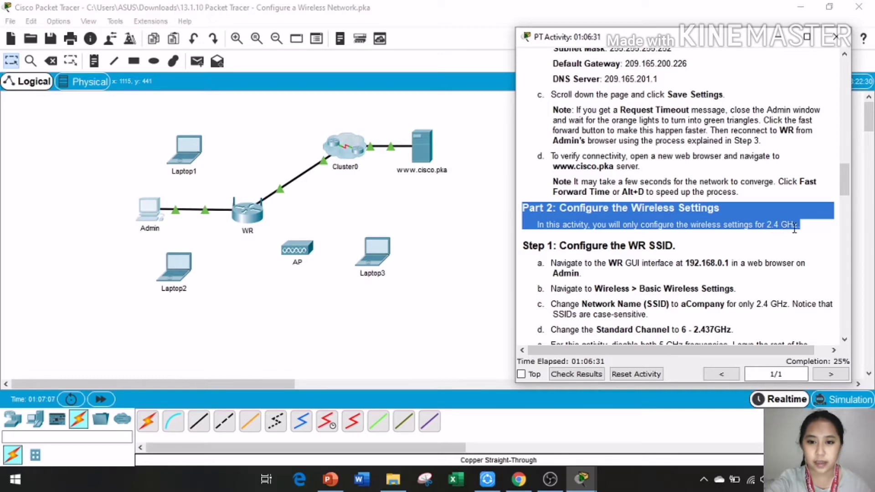
scroll(621, 244, "down", 3)
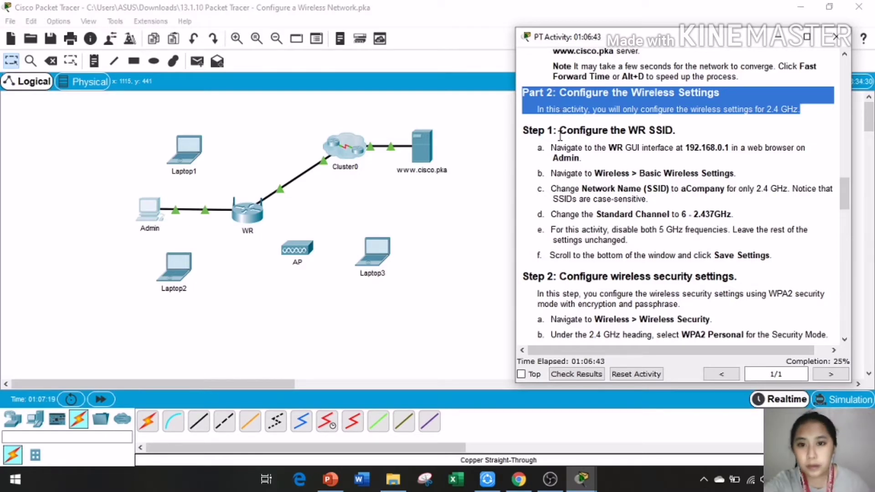
left_click_drag(524, 131, 721, 163)
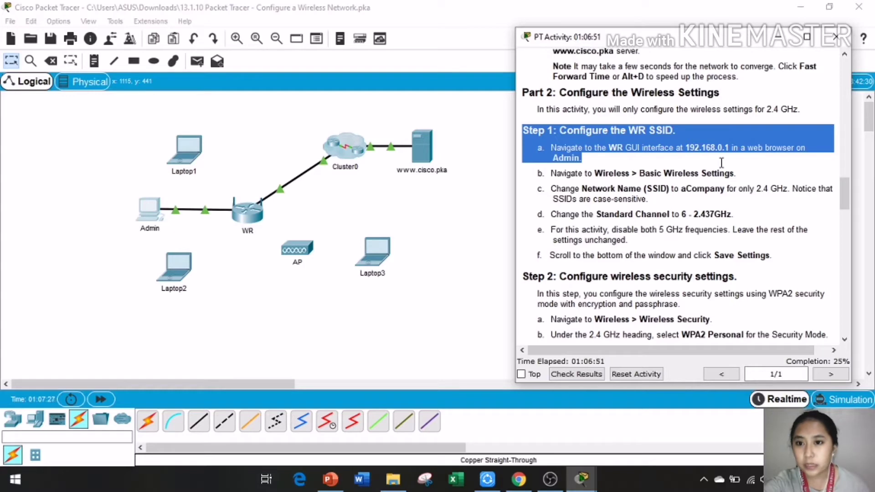
left_click_drag(721, 162, 805, 253)
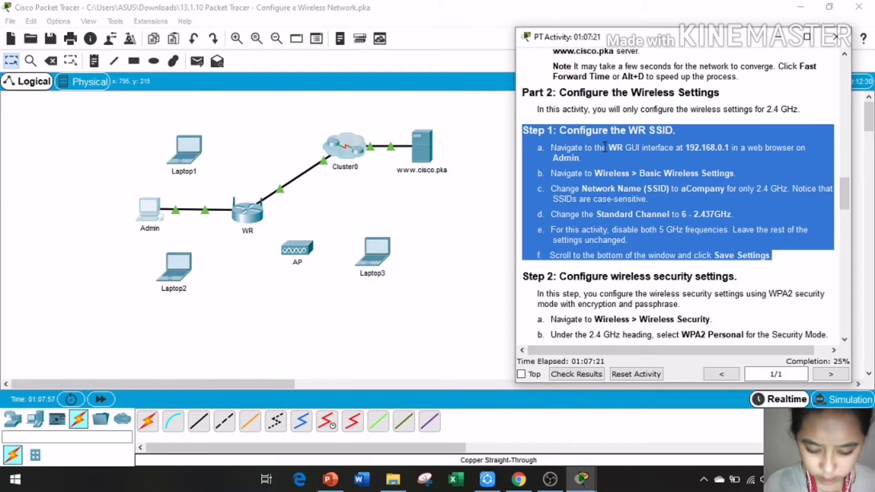
Step: Bring the topology window forward and open the Admin PC
left_click(581, 478)
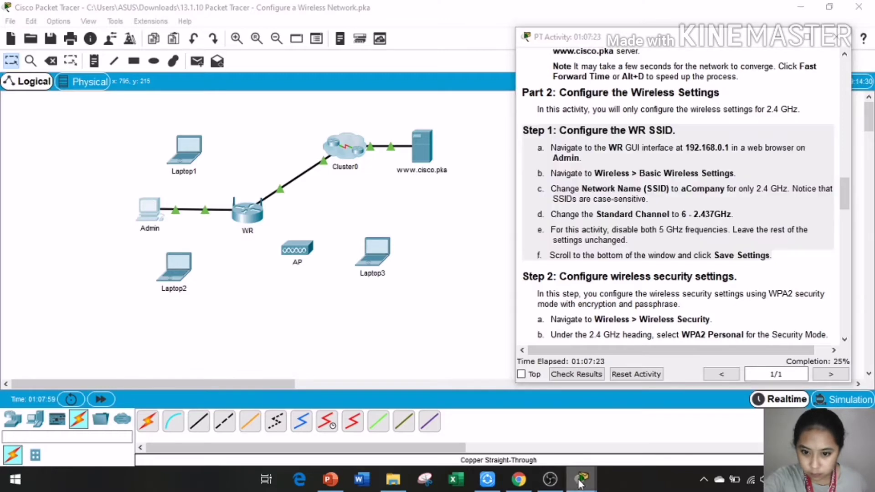
left_click(630, 431)
left_click(151, 216)
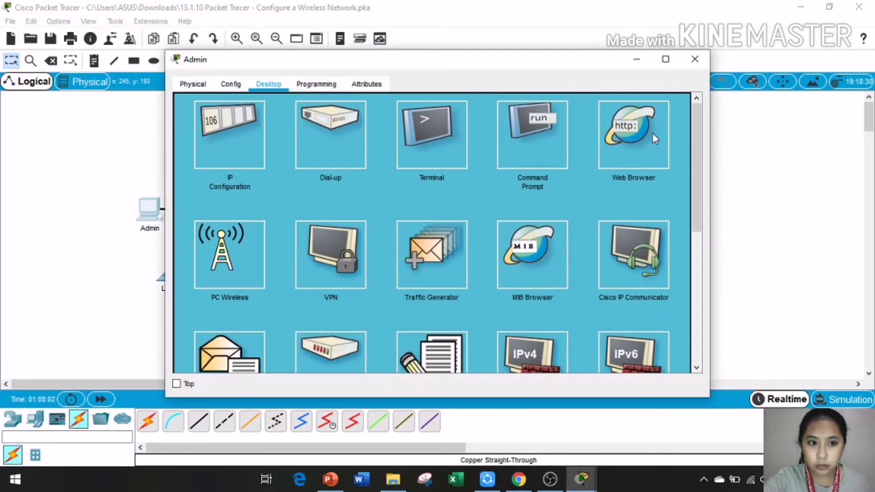
Step: Open Admin's Web Browser and bring the Step 1 instructions alongside it
left_click(638, 137)
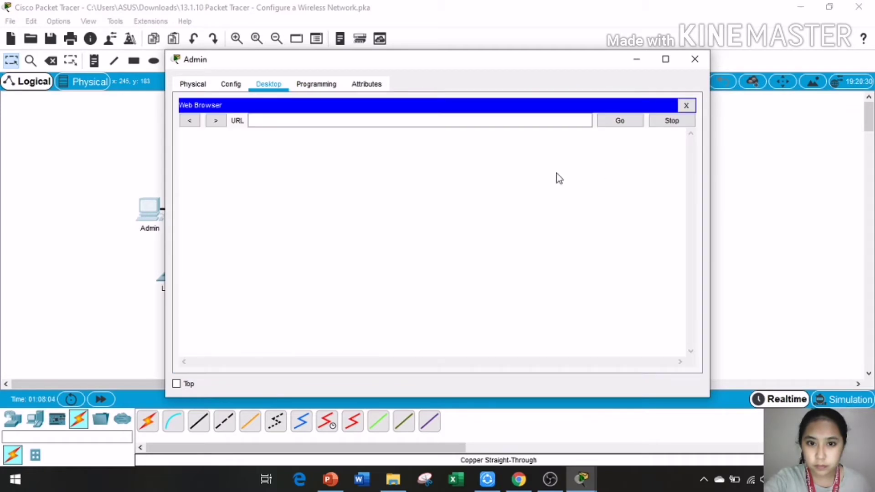
left_click(368, 118)
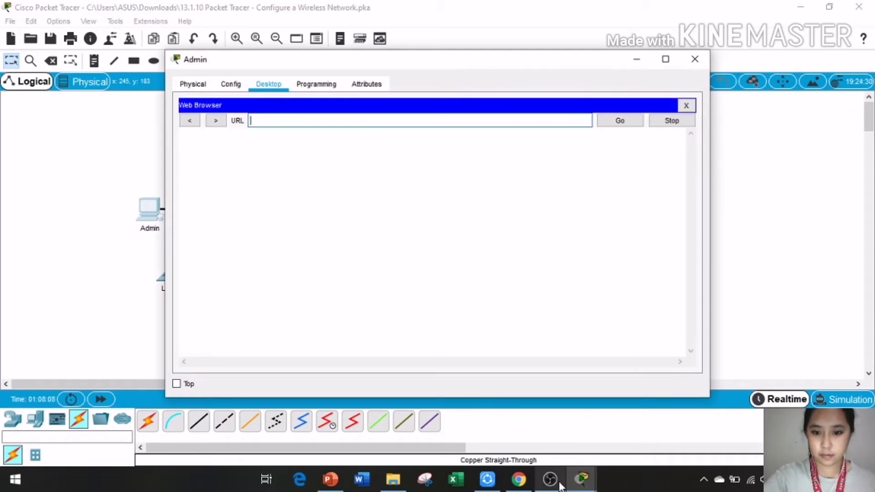
left_click(581, 477)
left_click(460, 424)
triple_click(632, 207)
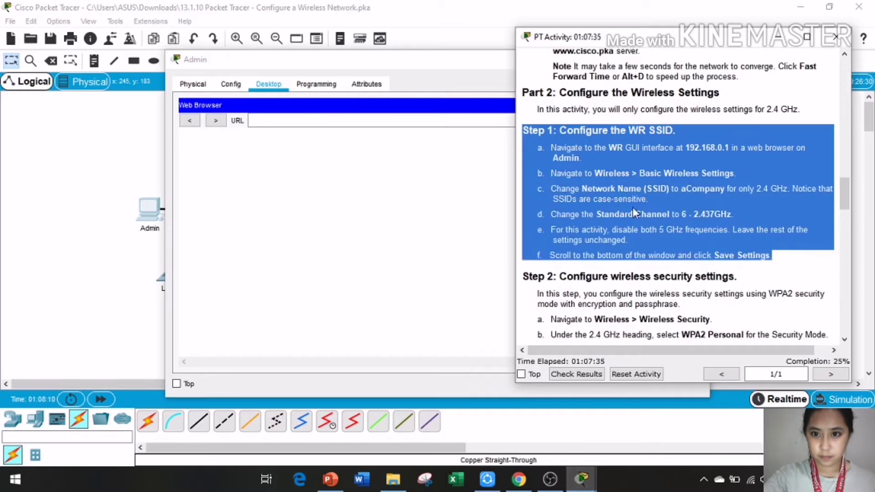
scroll(622, 190, "up", 1)
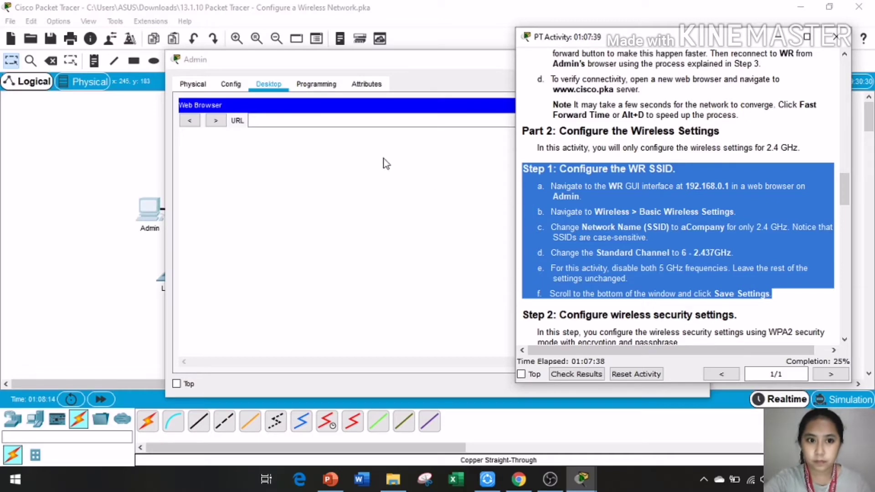
Step: Drag the router address 192.168.0.1 from the instructions toward Admin's browser address
left_click(377, 119)
left_click_drag(466, 60, 388, 57)
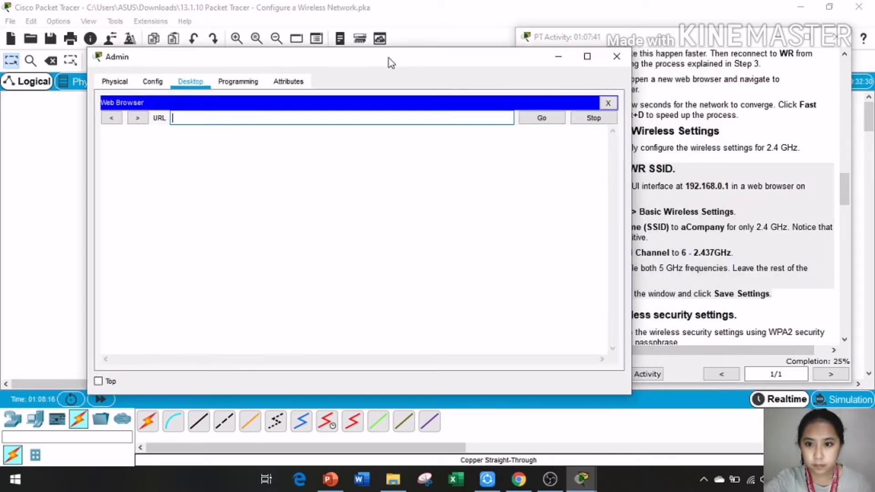
left_click(676, 50)
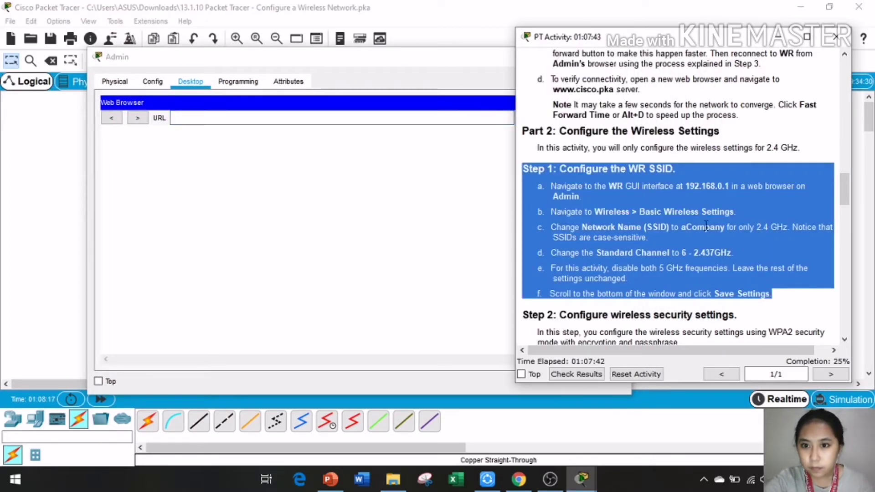
left_click(678, 181)
left_click_drag(694, 186, 373, 124)
left_click(675, 185)
left_click_drag(667, 45, 659, 159)
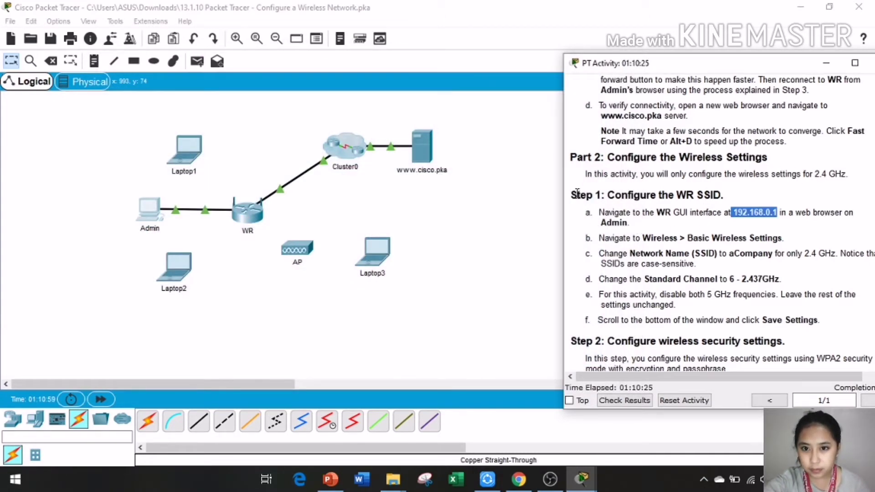
Step: Open Admin's Web Browser again and move its window to the left
left_click_drag(571, 195, 680, 223)
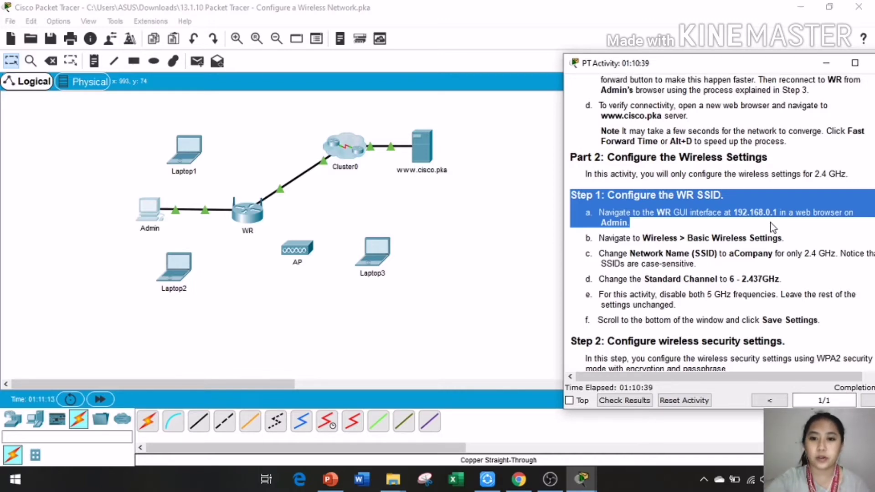
left_click(149, 215)
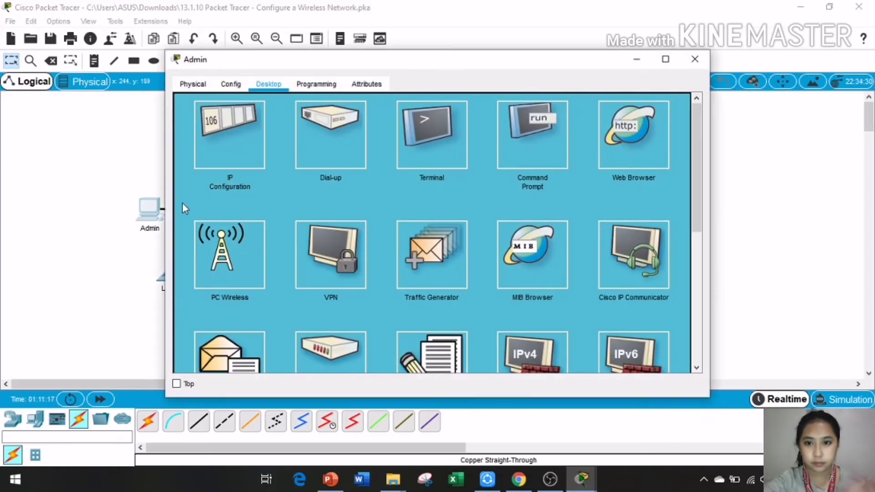
left_click(621, 144)
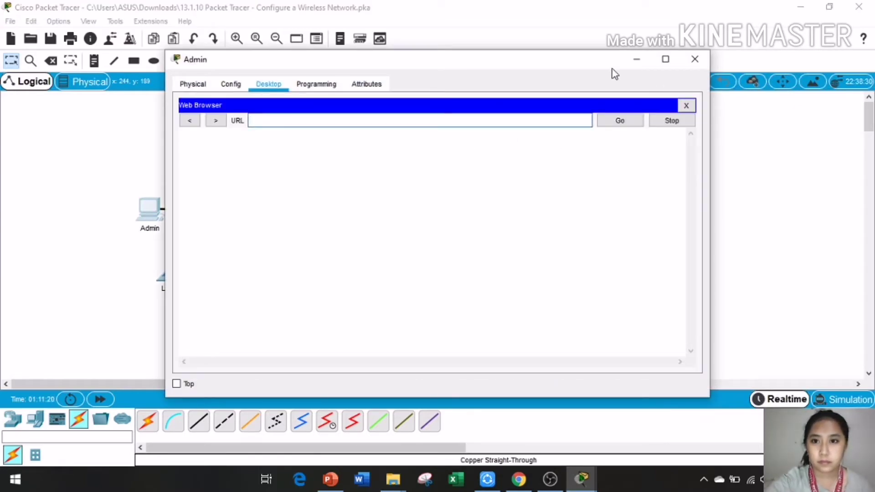
left_click_drag(606, 59, 494, 59)
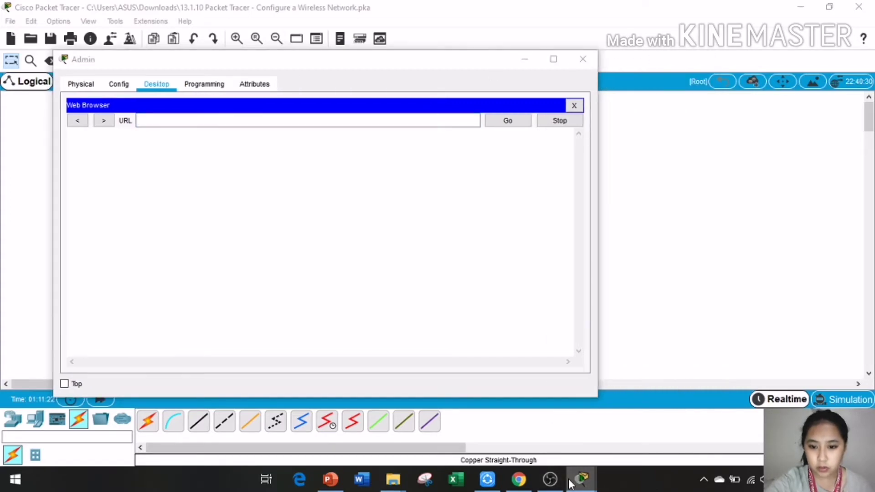
Step: Scroll the instructions and drag 192.168.0.1 into the browser's URL field
mouse_move(572, 482)
left_click(451, 418)
scroll(736, 201, "up", 2)
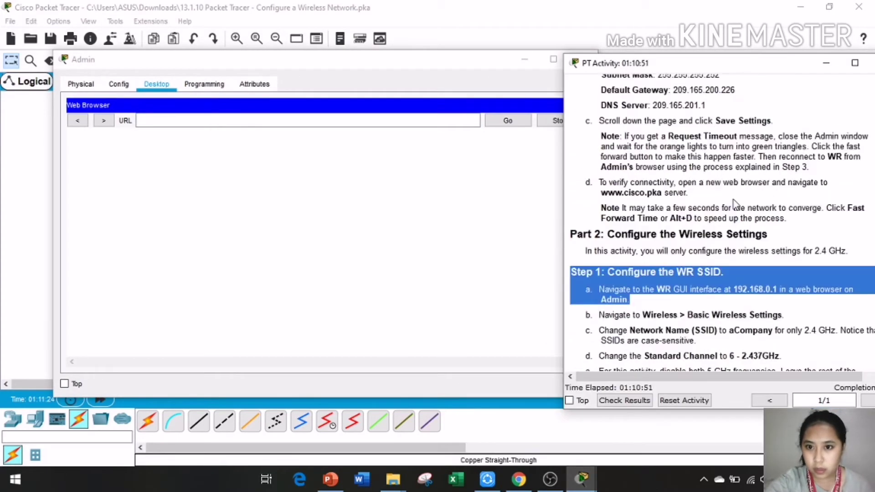
scroll(734, 204, "up", 3)
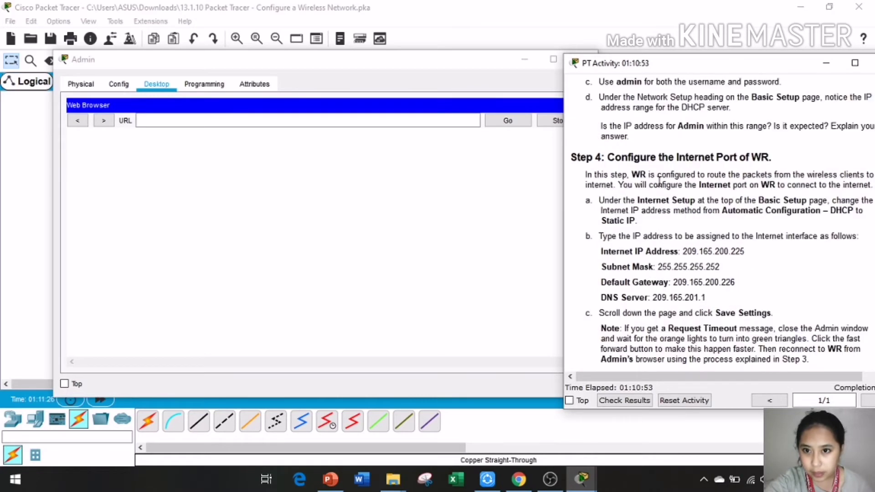
scroll(659, 181, "up", 3)
left_click_drag(652, 170, 299, 124)
left_click(623, 169)
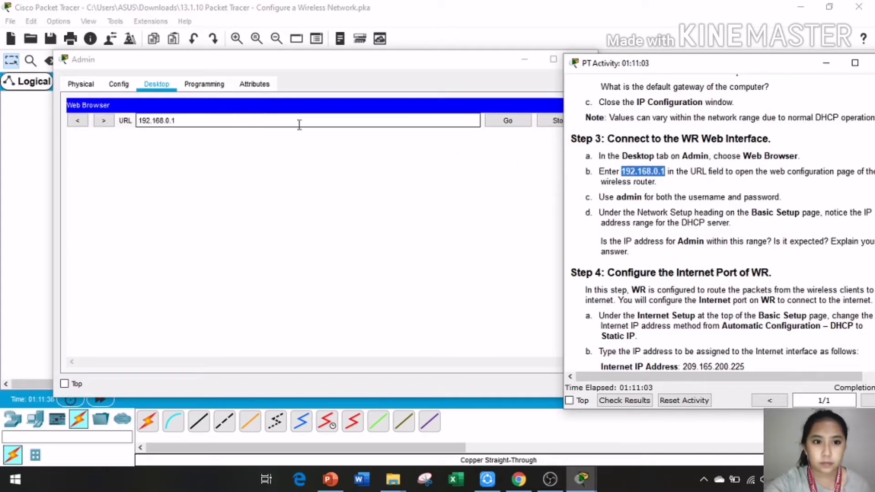
Step: Load 192.168.0.1, sign in with the router's login credentials, and scroll down Basic Setup
left_click(511, 121)
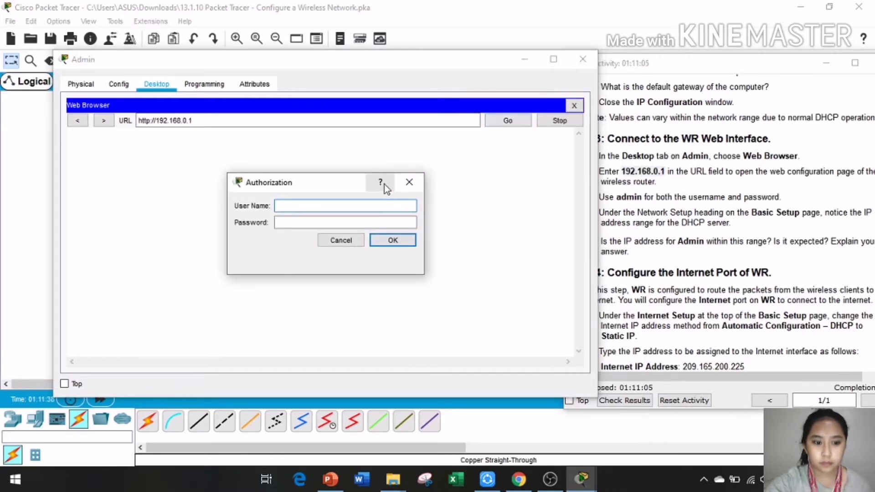
type("admin")
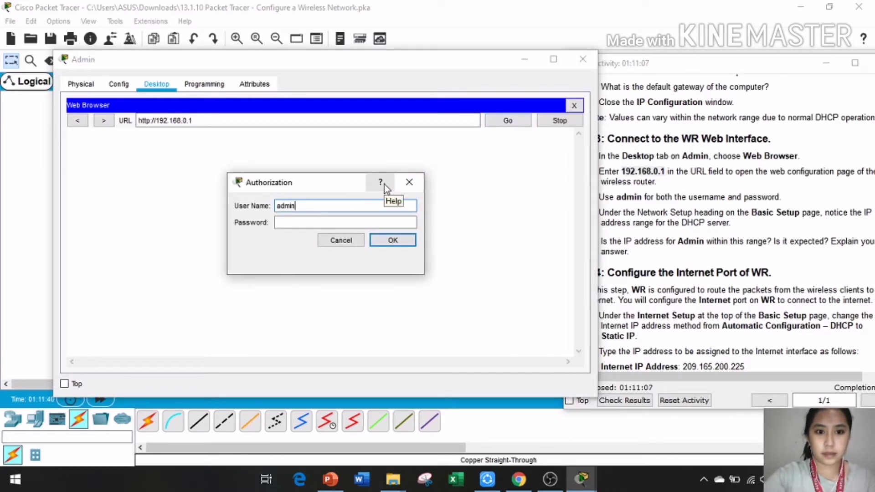
left_click(376, 223)
type("ad")
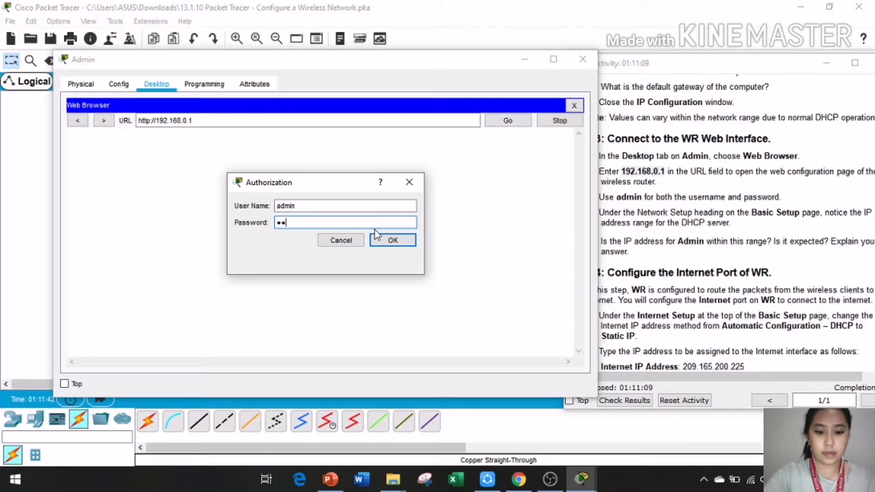
type("min")
key("BackSpace")
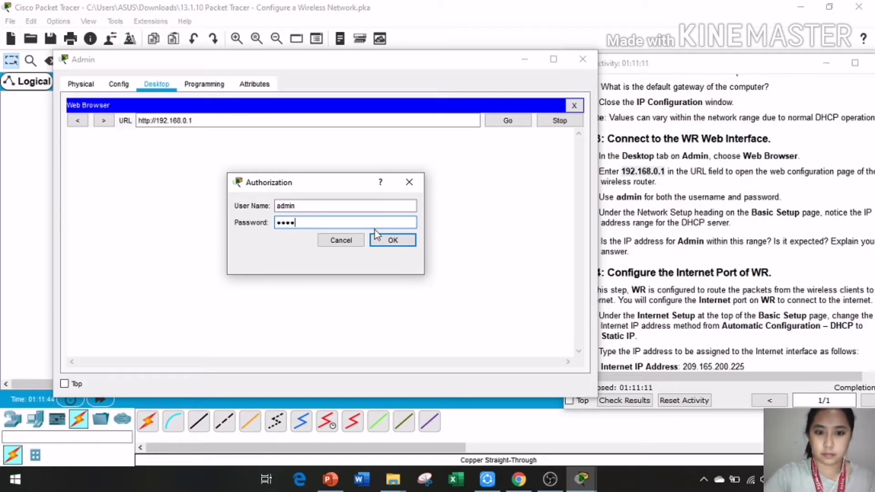
key("BackSpace")
key("BackSpace")
key("BackSpace")
key("BackSpace")
type("adm")
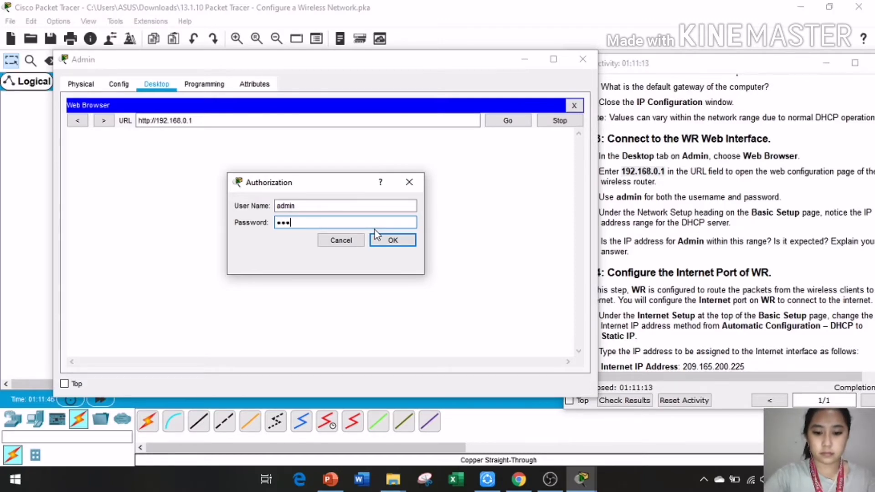
type("in")
left_click(391, 240)
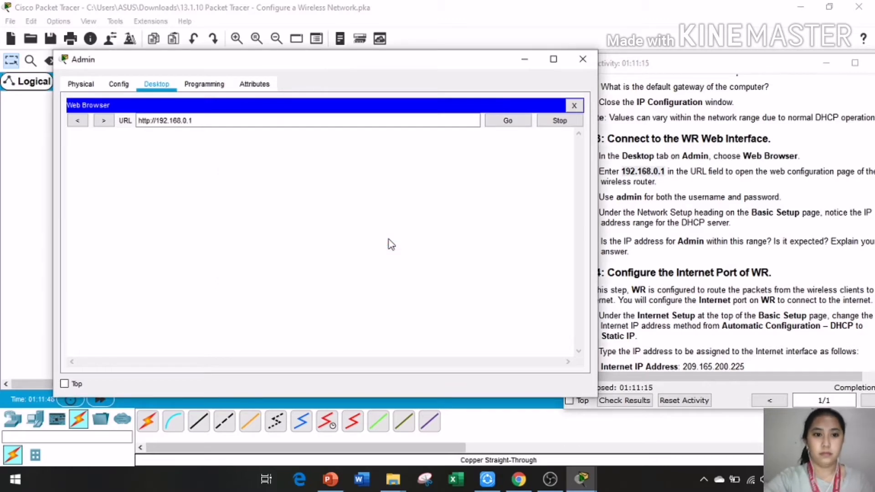
scroll(356, 223, "down", 3)
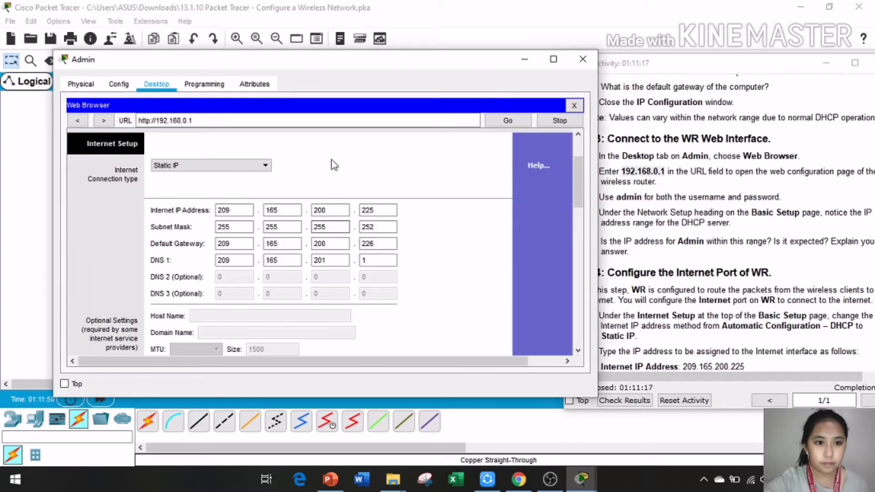
scroll(407, 241, "down", 5)
scroll(412, 210, "down", 8)
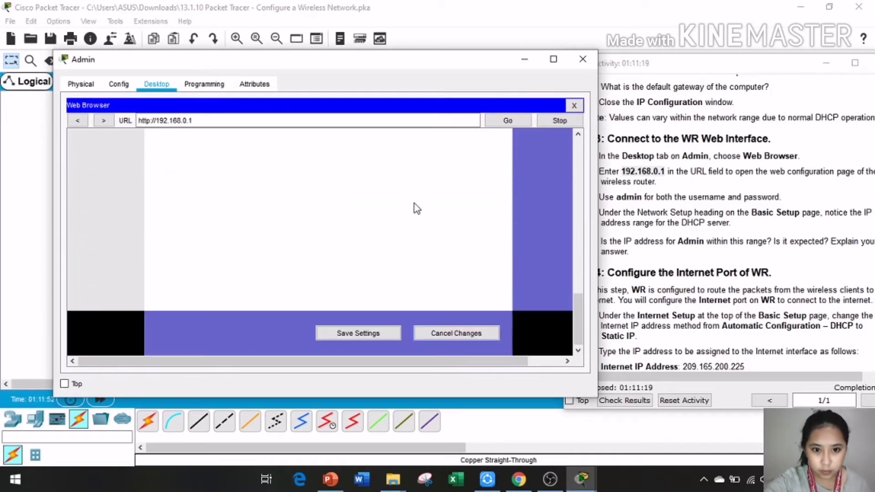
Step: Save WR's static Internet settings on the Basic Setup page
left_click(377, 337)
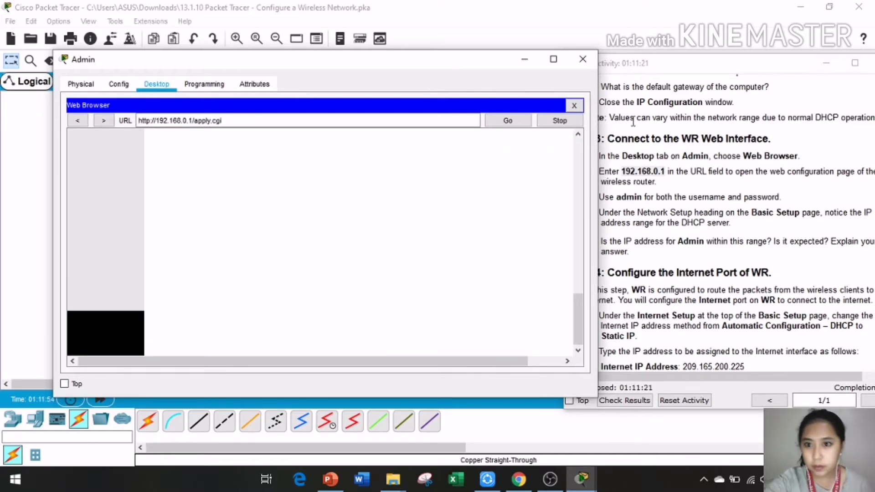
scroll(714, 181, "down", 3)
scroll(714, 184, "down", 6)
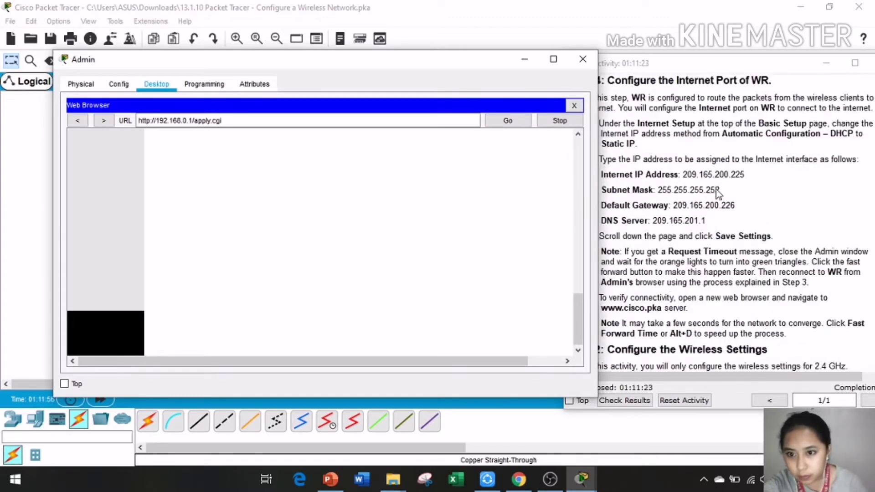
scroll(717, 191, "down", 2)
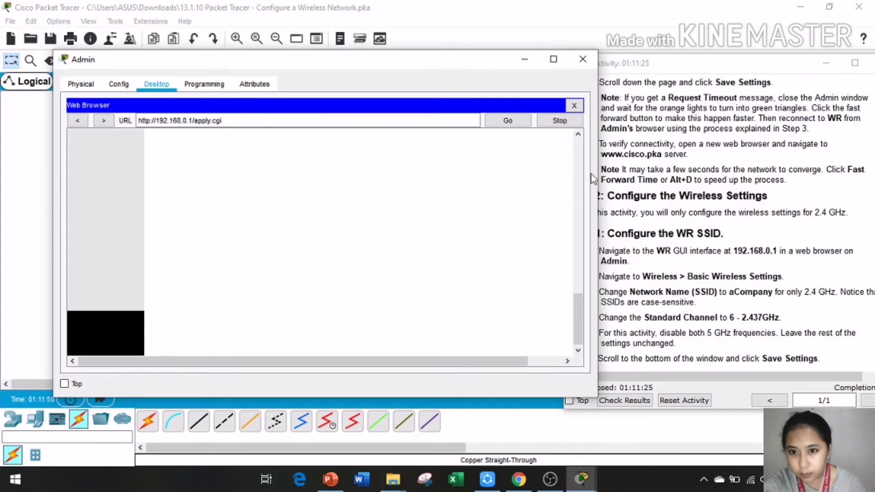
left_click(603, 156)
left_click_drag(603, 156, 653, 155)
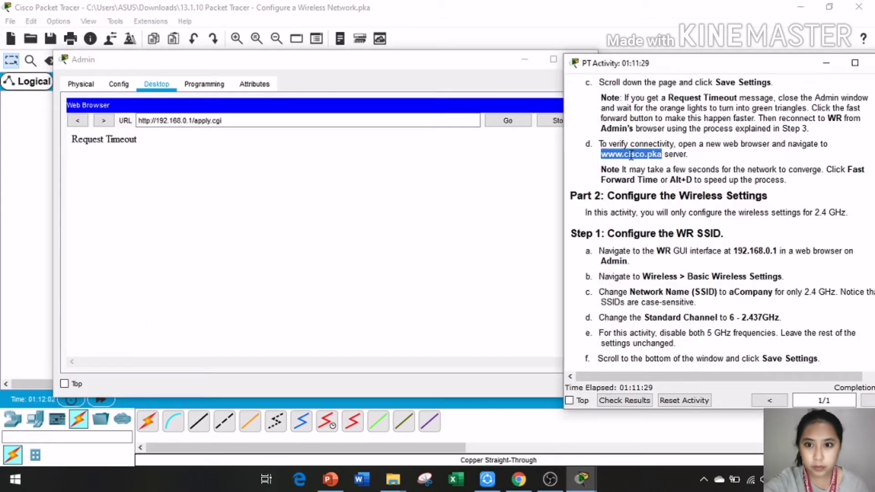
left_click_drag(419, 118, 141, 120)
left_click_drag(651, 156, 389, 124)
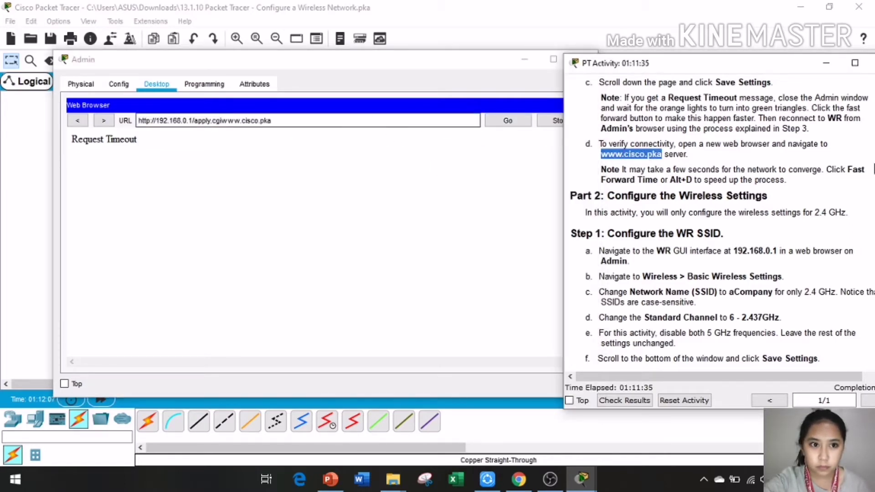
left_click(234, 134)
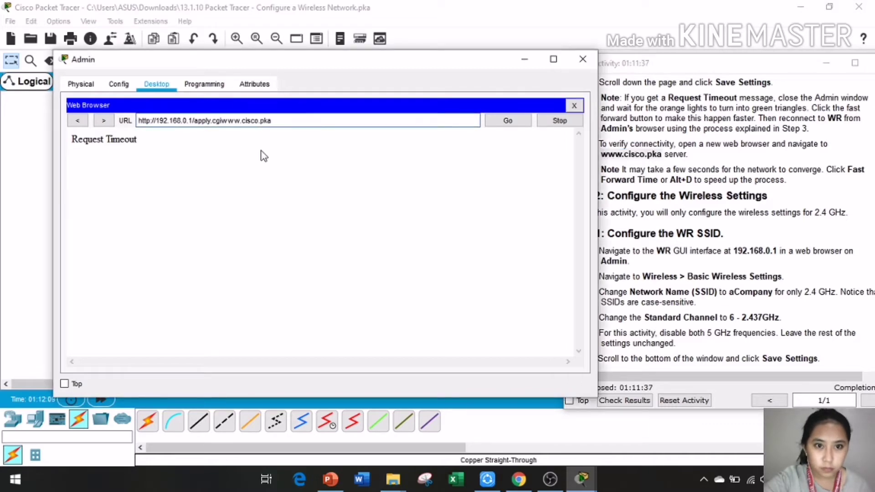
key("BackSpace")
key("BackSpace")
key("BackSpace")
key("BackSpace")
key("BackSpace")
key("BackSpace")
key("BackSpace")
key("BackSpace")
key("BackSpace")
key("BackSpace")
key("BackSpace")
key("BackSpace")
key("BackSpace")
key("BackSpace")
key("BackSpace")
key("BackSpace")
key("BackSpace")
key("BackSpace")
key("BackSpace")
key("BackSpace")
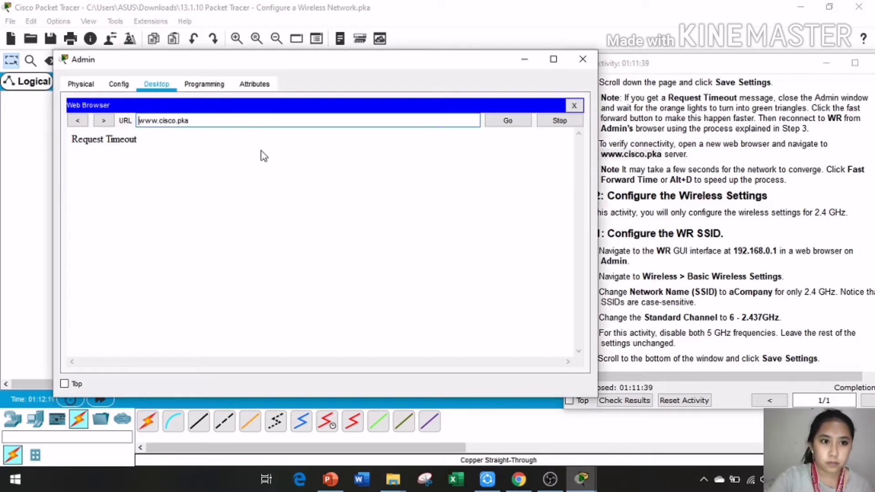
left_click(507, 121)
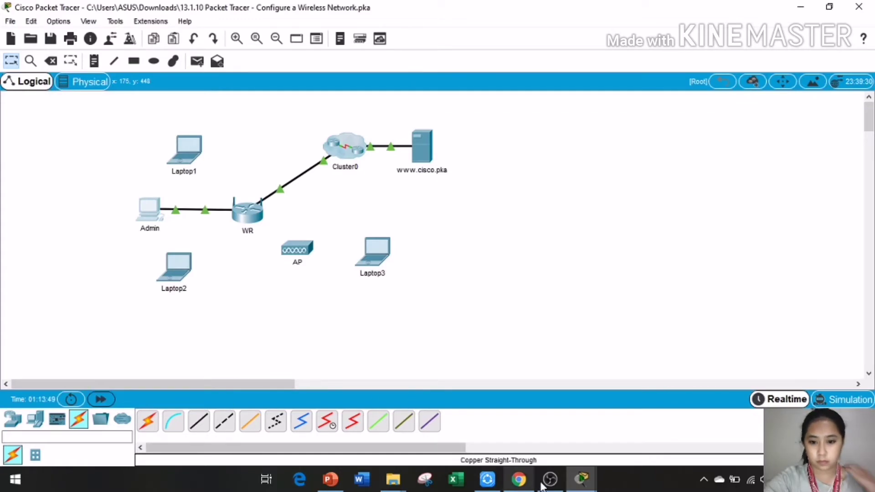
left_click(580, 478)
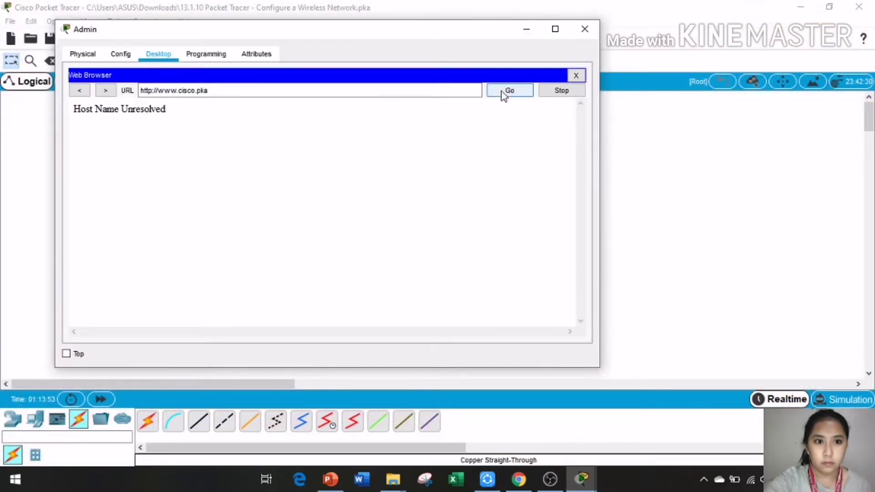
left_click(510, 91)
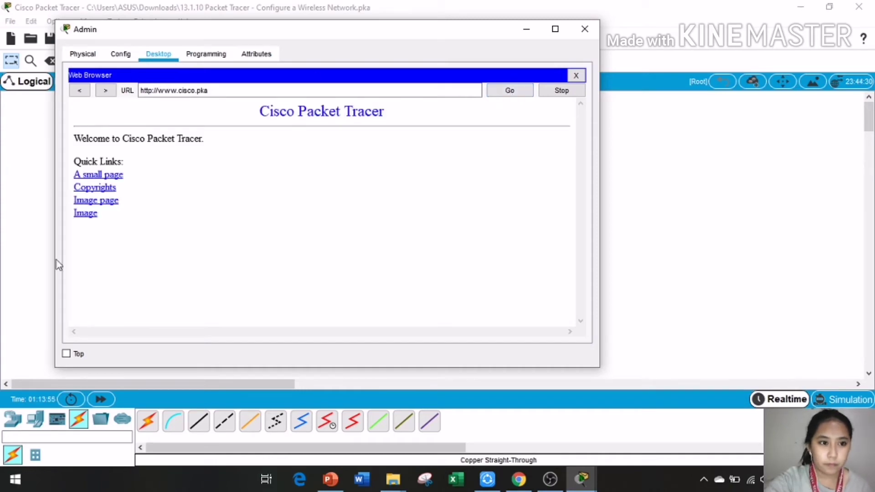
left_click(346, 91)
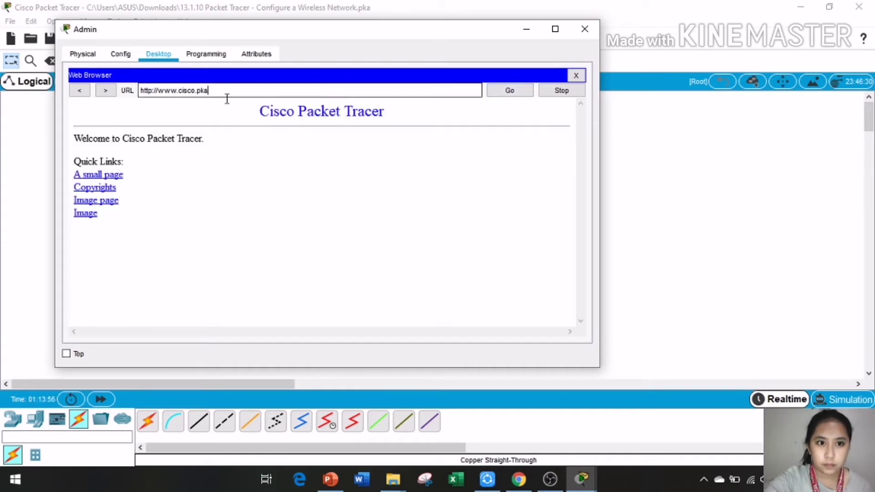
left_click_drag(224, 93, 137, 93)
mouse_move(581, 478)
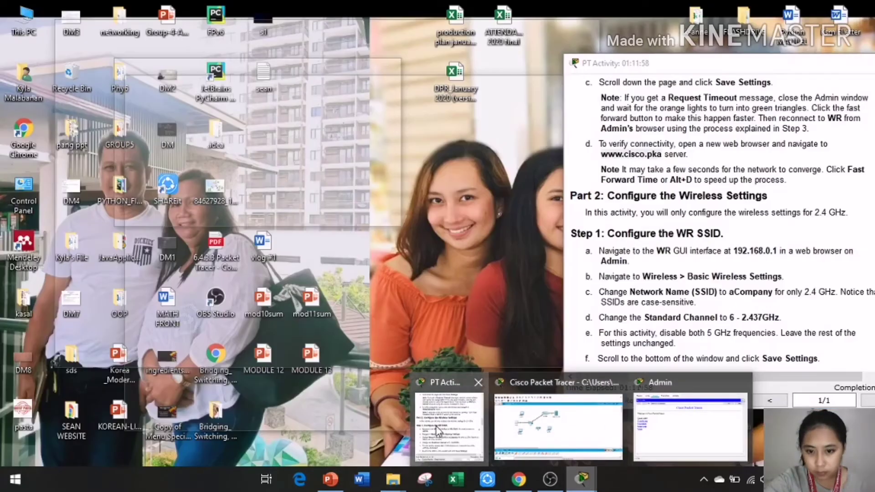
left_click(436, 427)
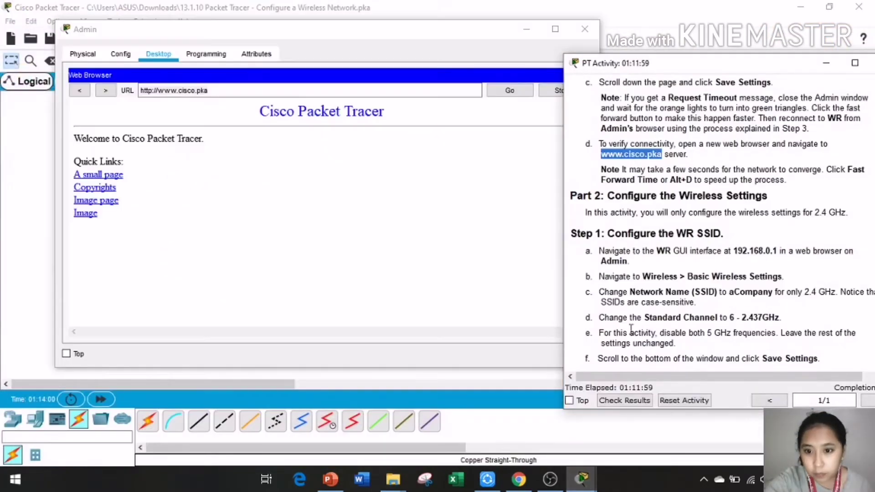
Step: Scroll the instructions to Part 2 Step 1 and drag 192.168.0.1 toward Admin's browser address
scroll(652, 297, "down", 3)
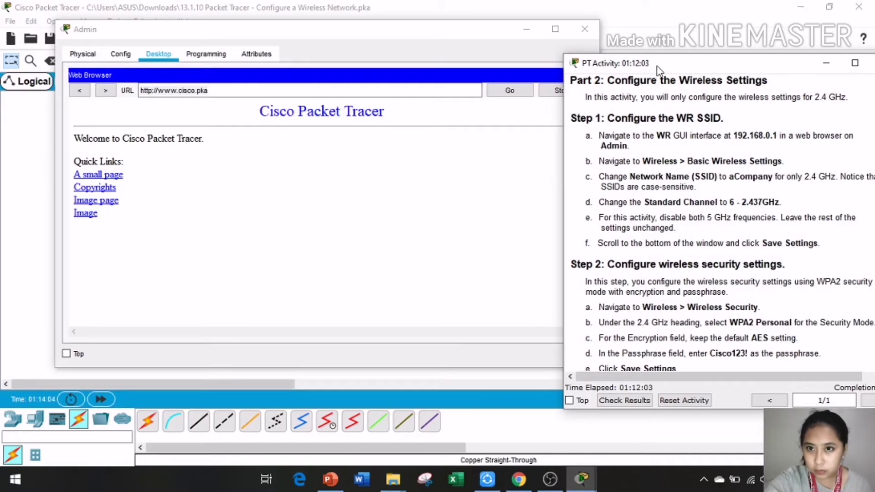
left_click_drag(657, 66, 637, 50)
scroll(622, 157, "down", 15)
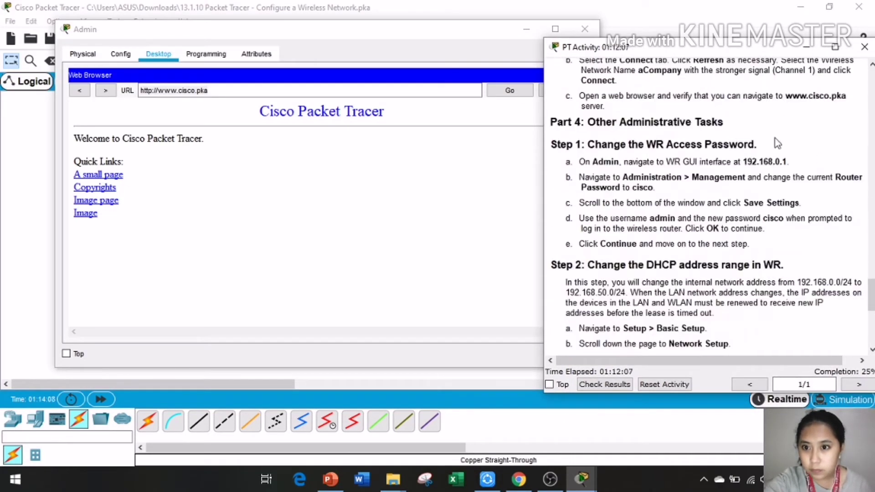
scroll(622, 133, "up", 3)
scroll(624, 135, "up", 2)
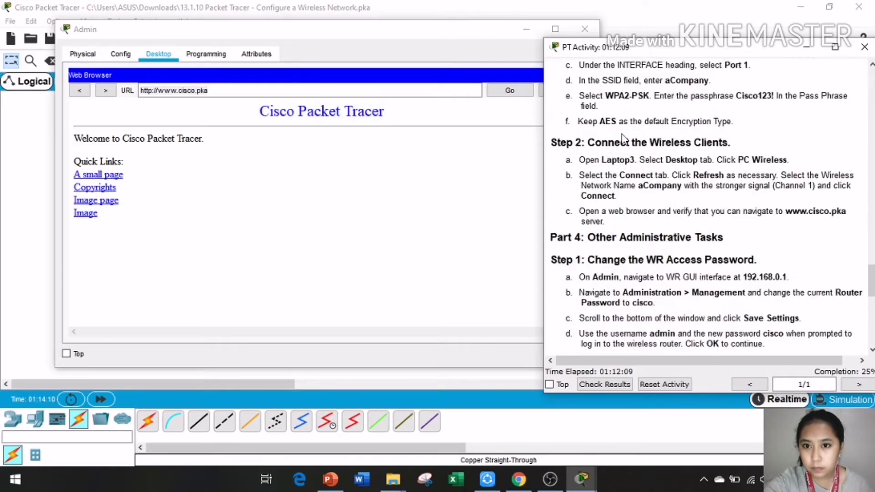
scroll(707, 175, "down", 5)
scroll(708, 175, "down", 3)
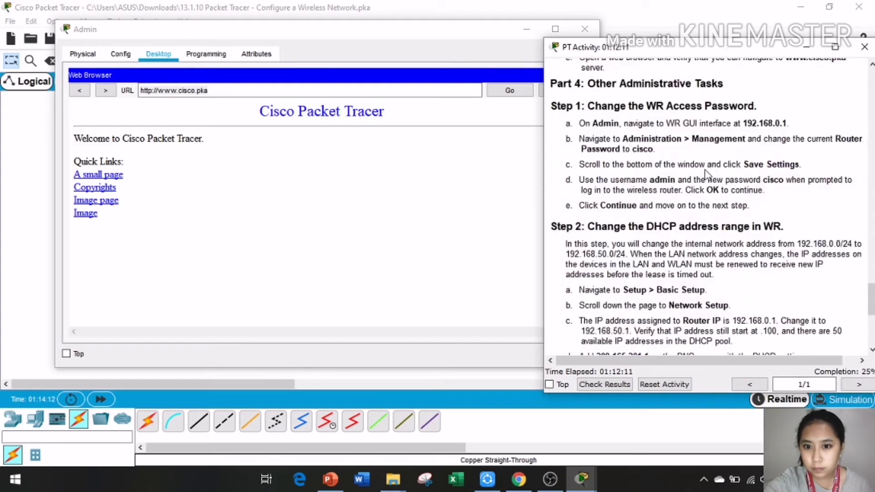
scroll(707, 175, "up", 4)
scroll(706, 174, "up", 9)
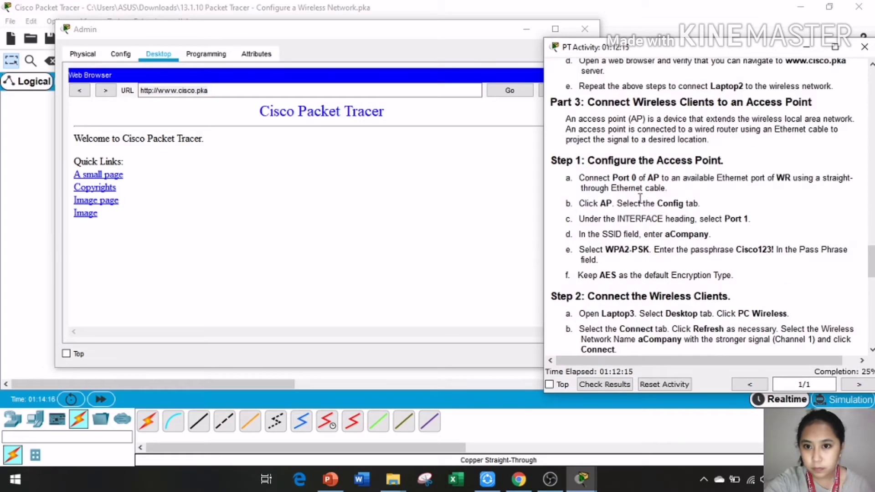
scroll(647, 193, "up", 4)
scroll(695, 193, "up", 10)
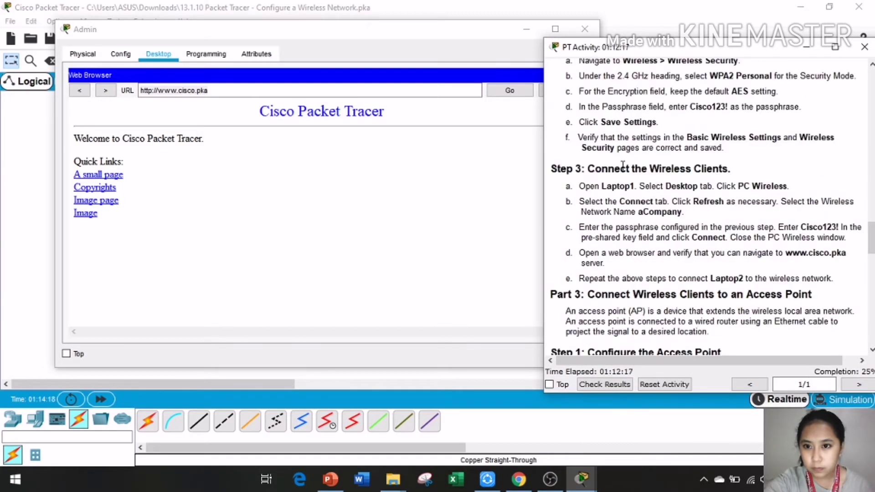
scroll(623, 166, "up", 2)
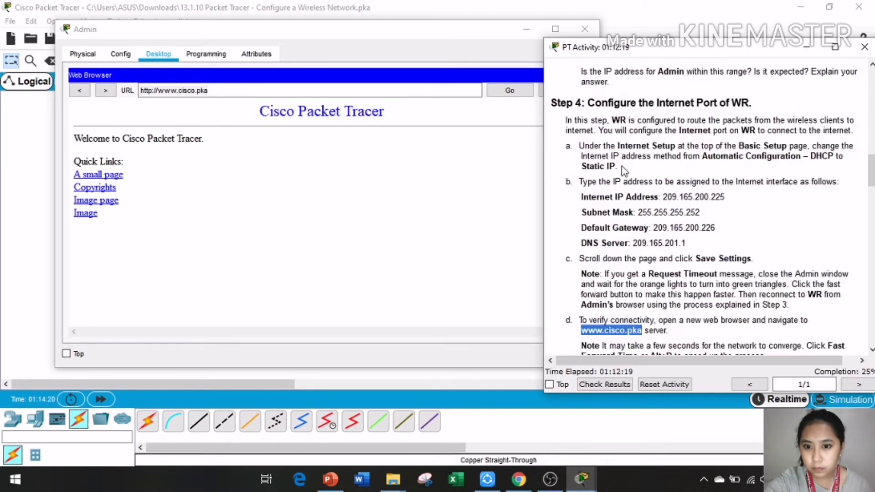
scroll(623, 166, "down", 7)
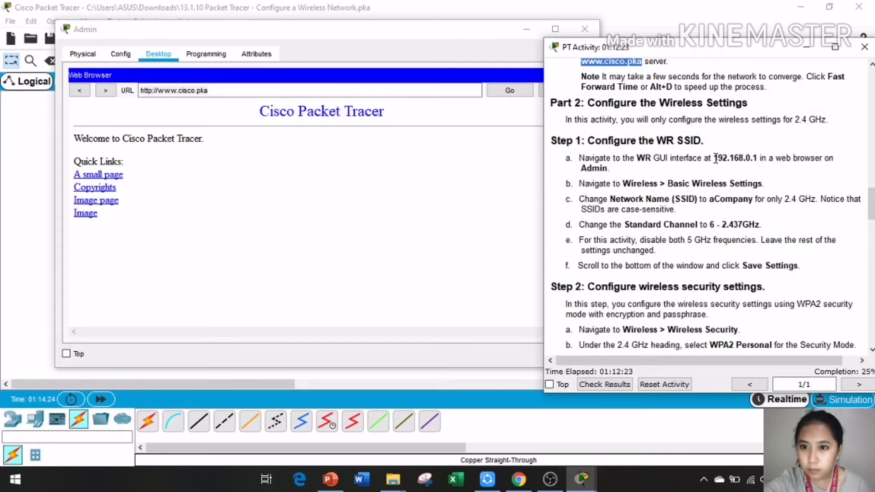
left_click_drag(714, 159, 348, 89)
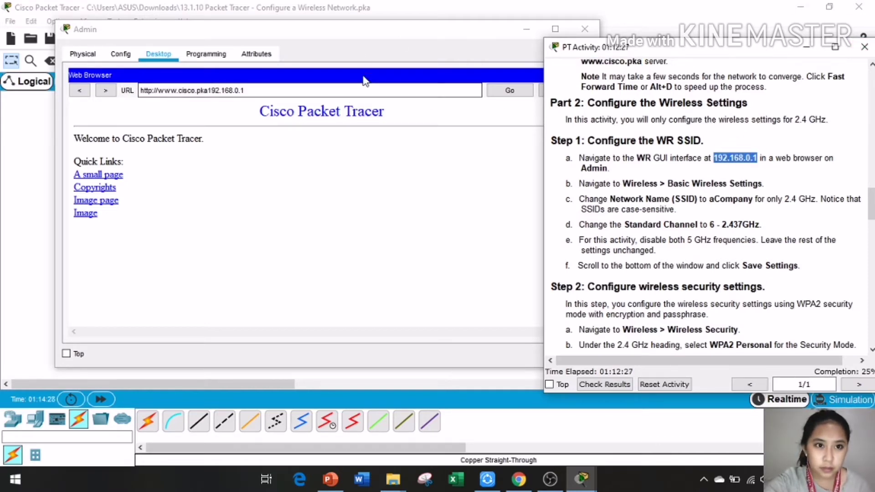
left_click(211, 89)
key("BackSpace")
key("BackSpace")
key("BackSpace")
key("BackSpace")
key("BackSpace")
key("BackSpace")
key("BackSpace")
key("BackSpace")
key("BackSpace")
key("BackSpace")
key("BackSpace")
key("BackSpace")
key("BackSpace")
key("BackSpace")
key("BackSpace")
key("BackSpace")
key("BackSpace")
key("BackSpace")
key("BackSpace")
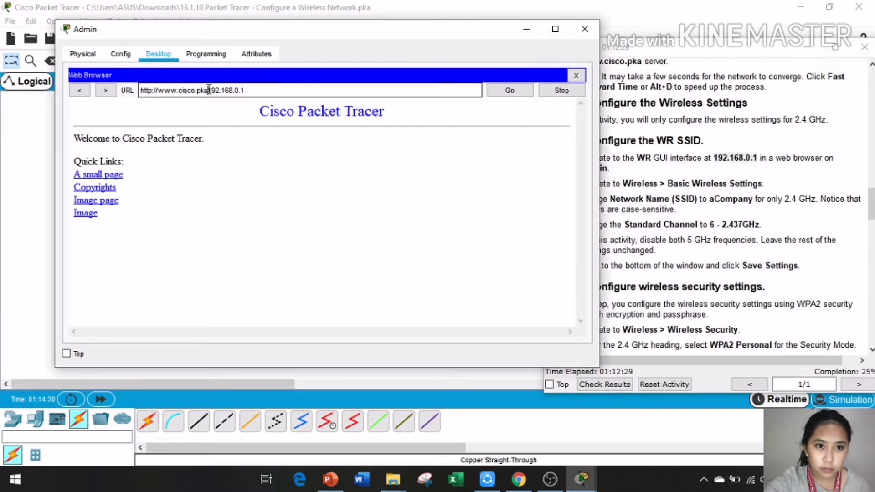
type("ttp://")
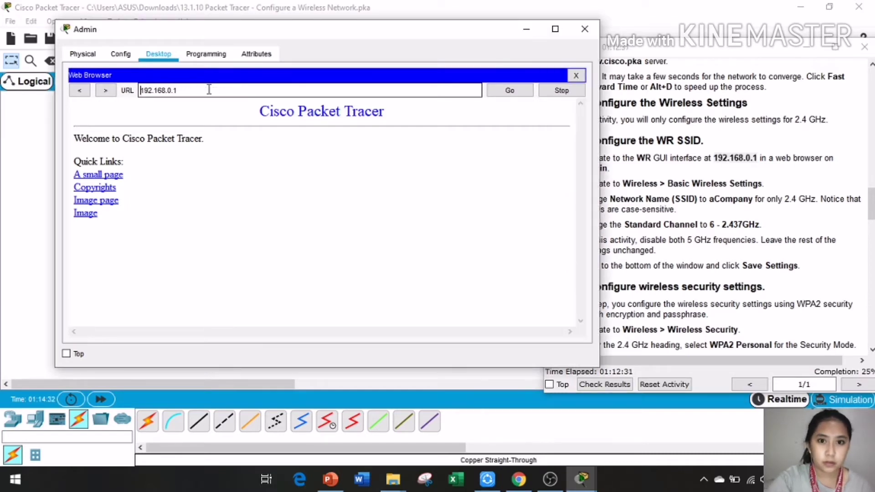
left_click(509, 90)
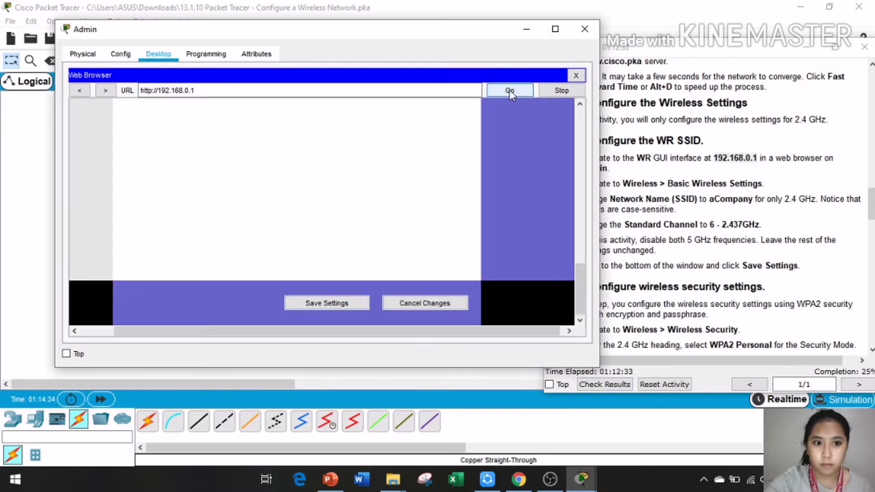
scroll(381, 243, "up", 10)
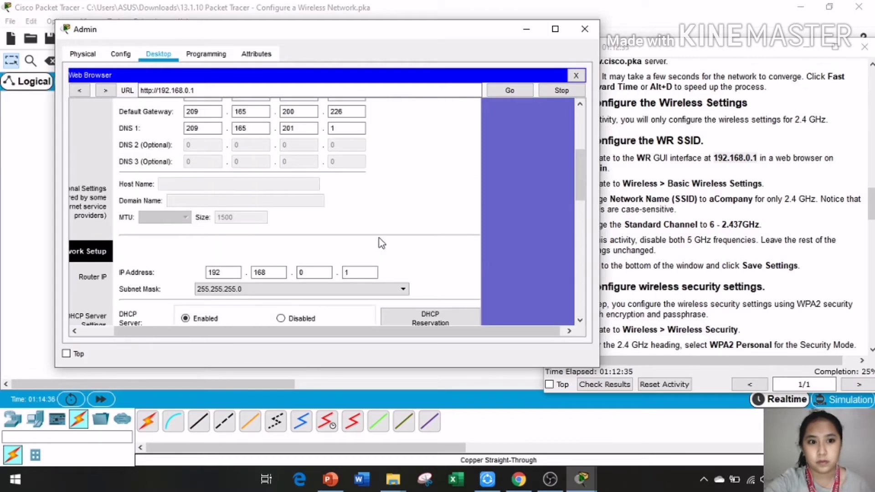
Step: Move and narrow the Admin window so it sits beside the PT Activity instructions
left_click_drag(318, 29, 283, 38)
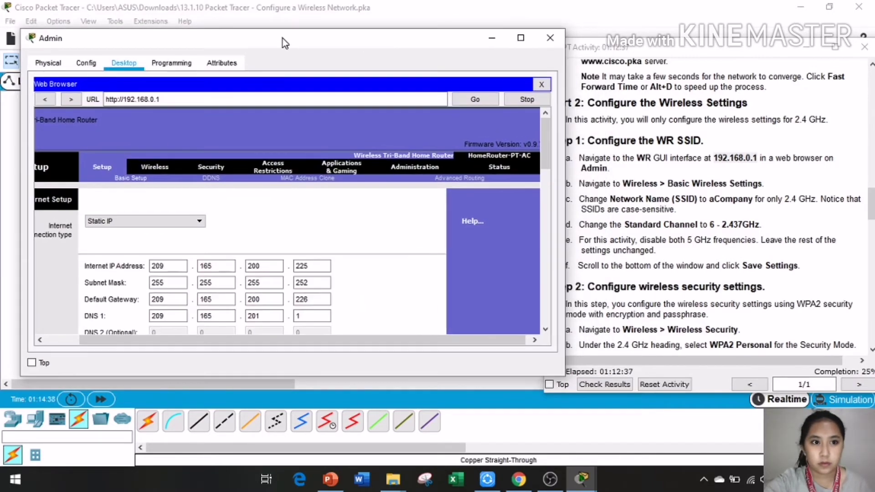
left_click_drag(561, 372, 465, 225)
scroll(812, 178, "down", 1)
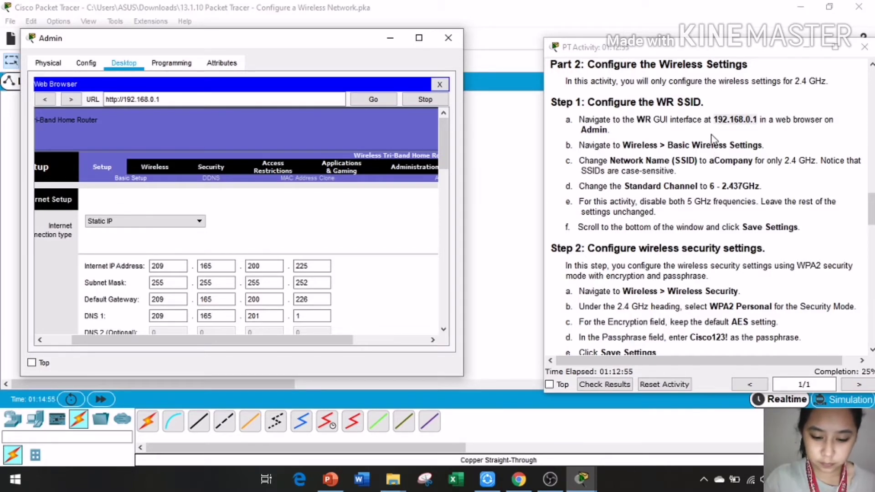
Step: Open WR's Basic Wireless Settings and retype the 2.4 GHz SSID from Default to aCompany
left_click(155, 168)
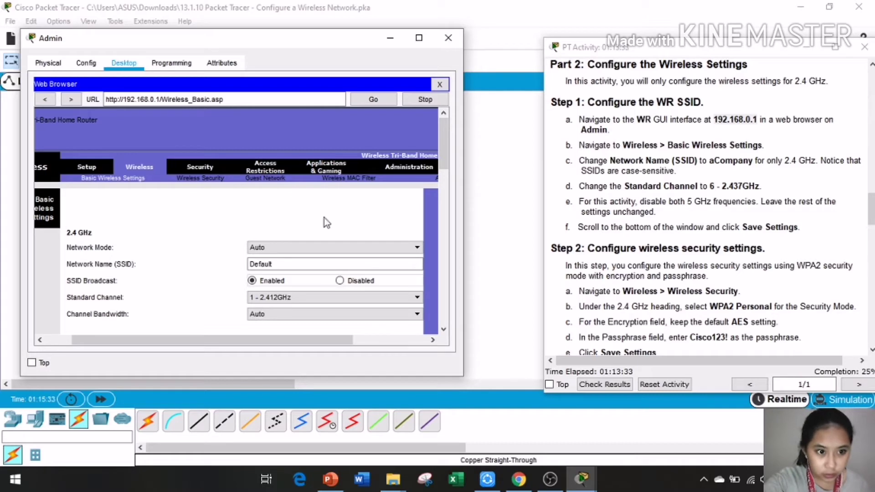
left_click(268, 265)
double_click(267, 264)
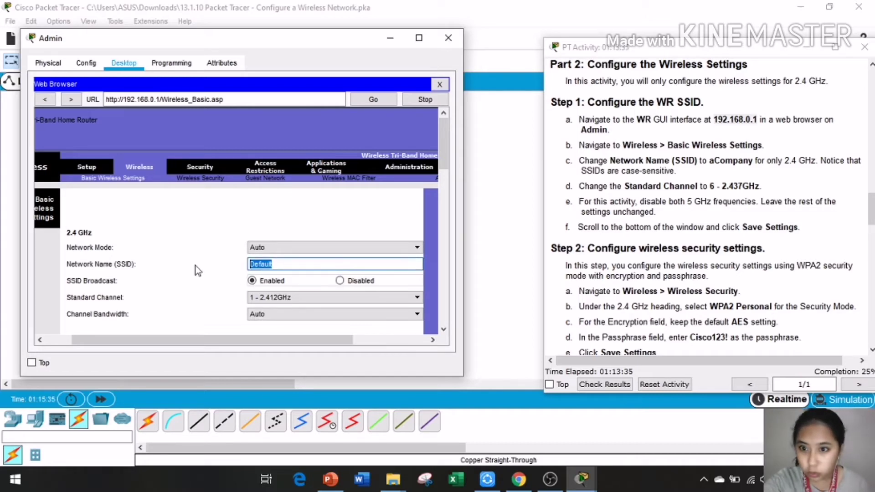
type("a")
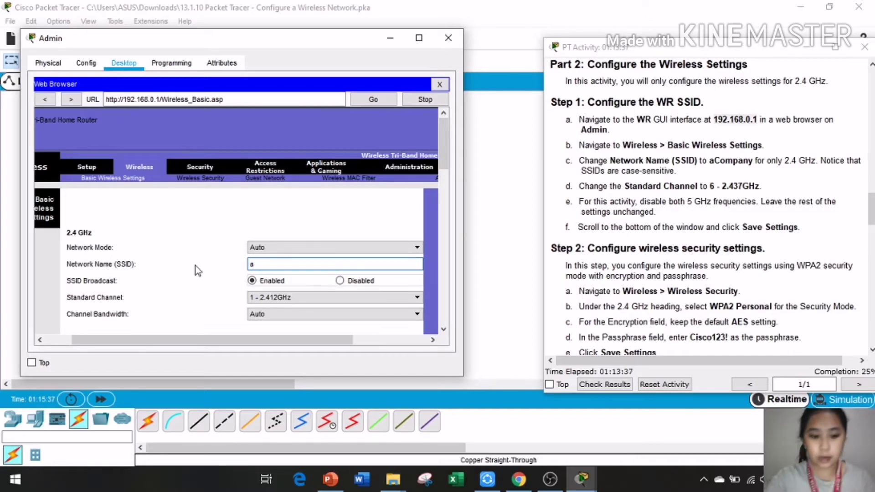
type("CAO")
key("BackSpace")
key("BackSpace")
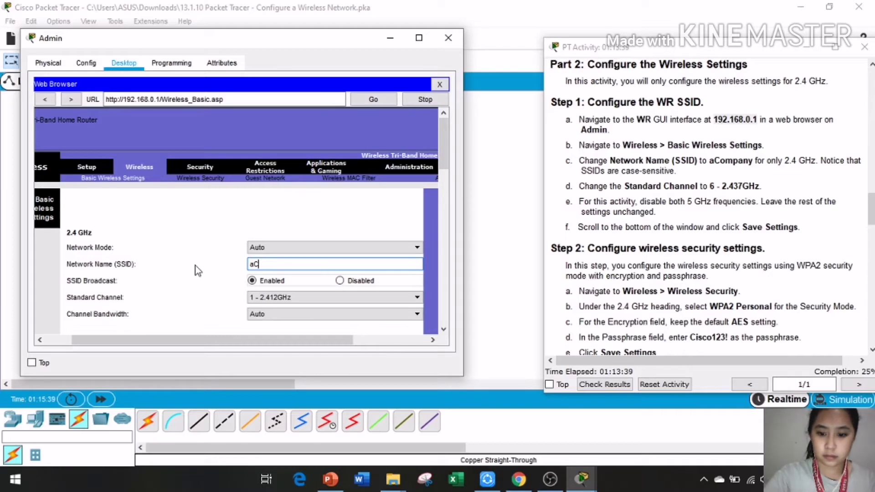
type("ompany")
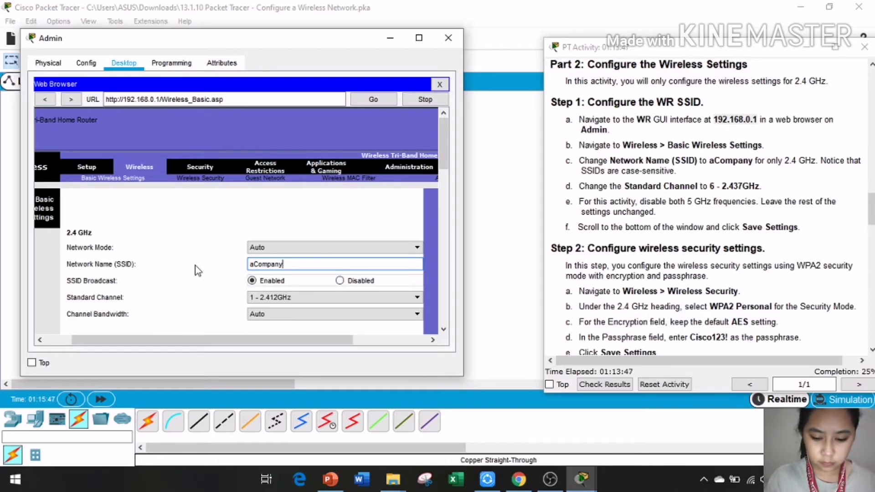
Step: Choose 6 - 2.437GHz as the 2.4 GHz channel and mark that step in the instructions
left_click(318, 299)
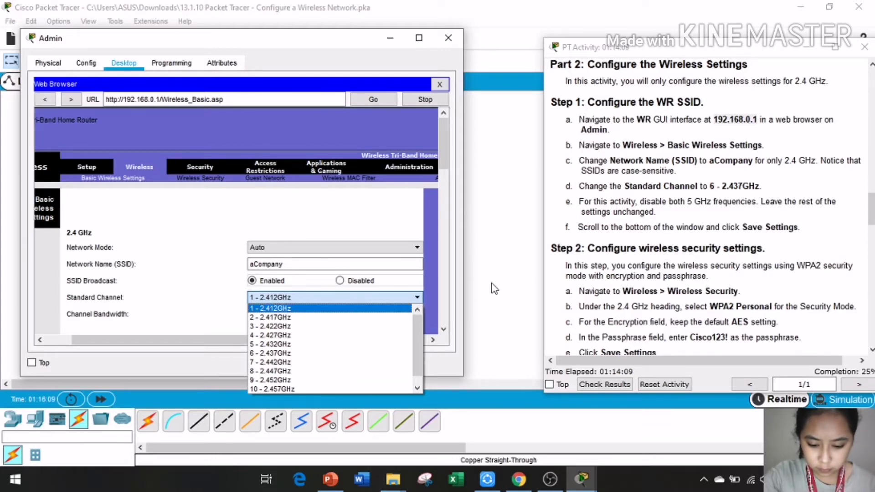
left_click(374, 308)
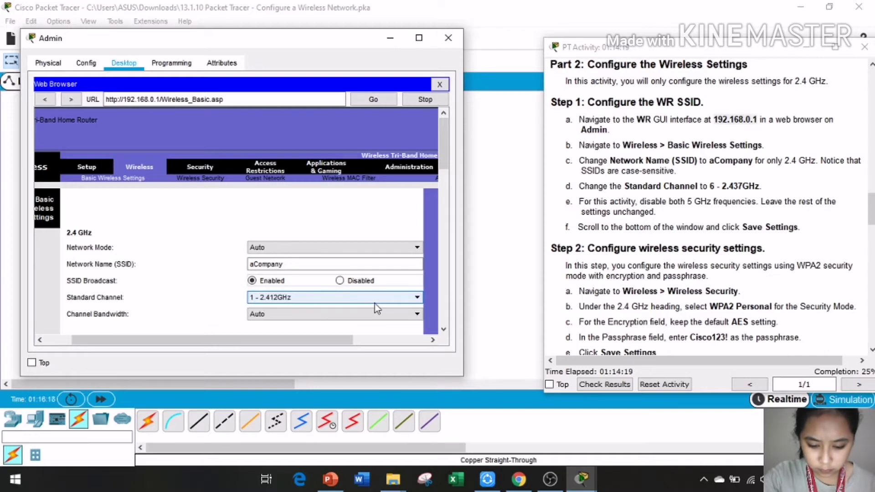
left_click(369, 301)
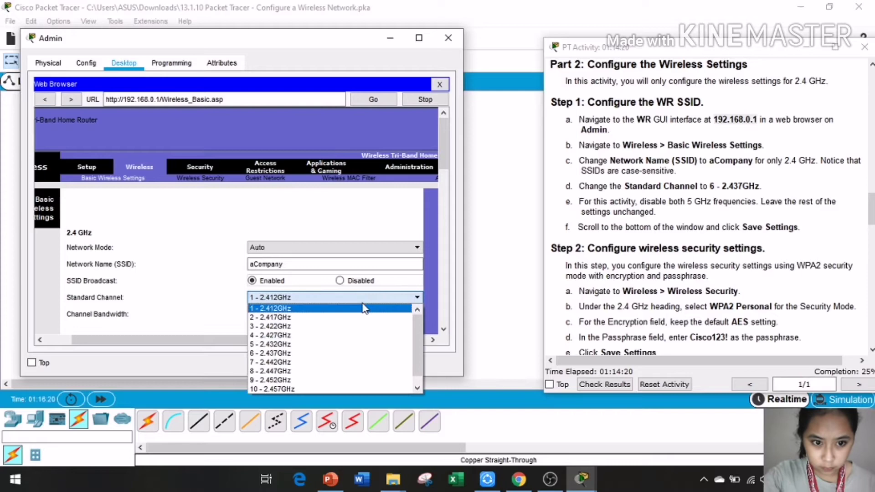
left_click(282, 354)
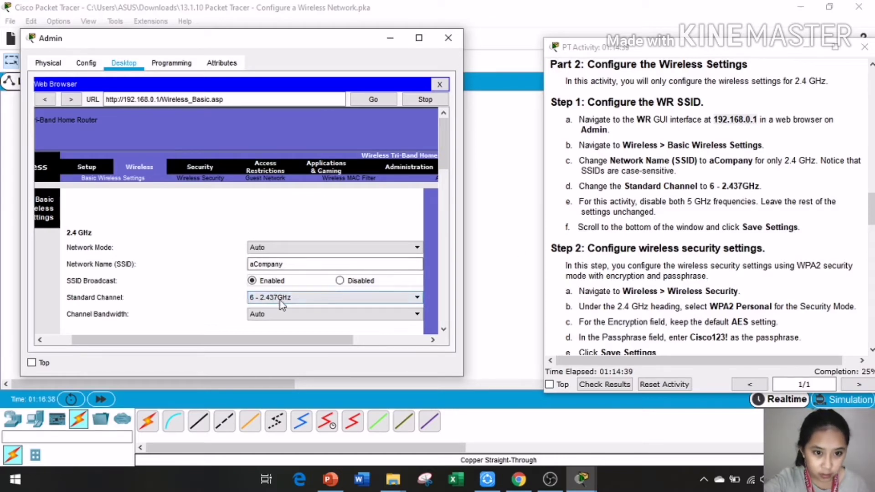
left_click(291, 297)
left_click(285, 353)
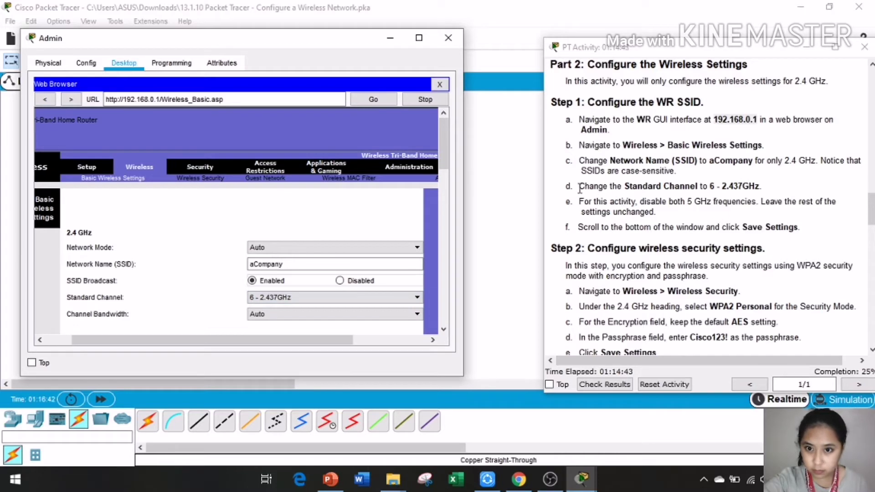
left_click_drag(578, 187, 783, 186)
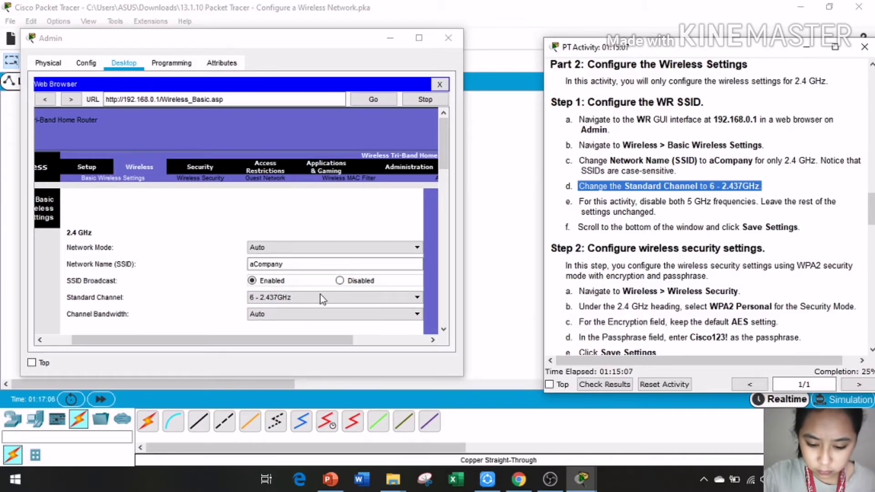
Step: Leave the 2.4 GHz network mode on Auto
left_click(305, 232)
left_click(308, 248)
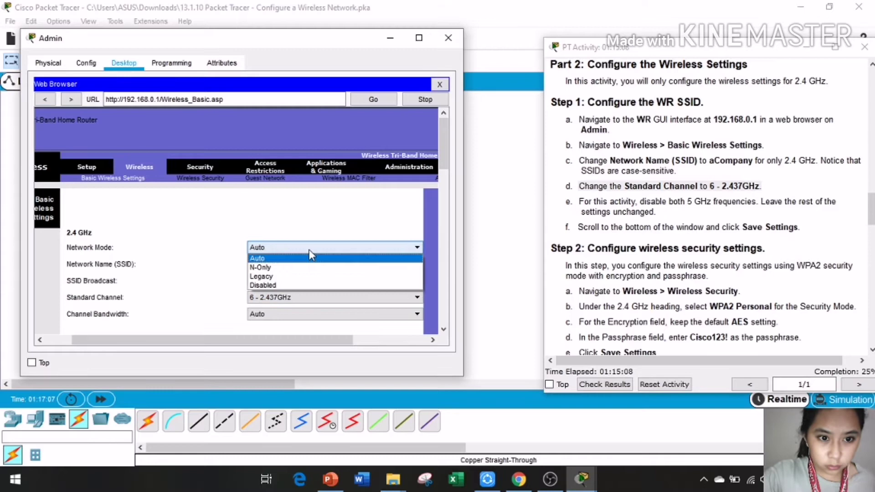
left_click(287, 258)
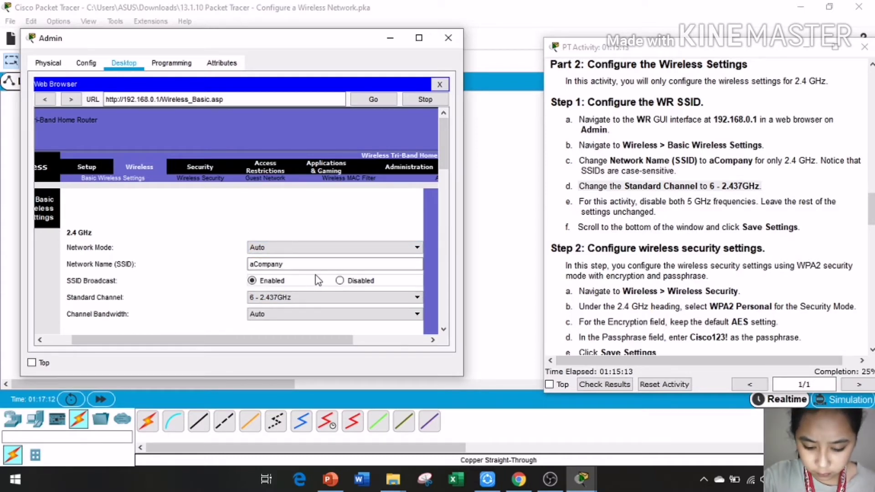
Step: Disable SSID broadcast on the 5 GHz - 2 radio
scroll(319, 280, "down", 3)
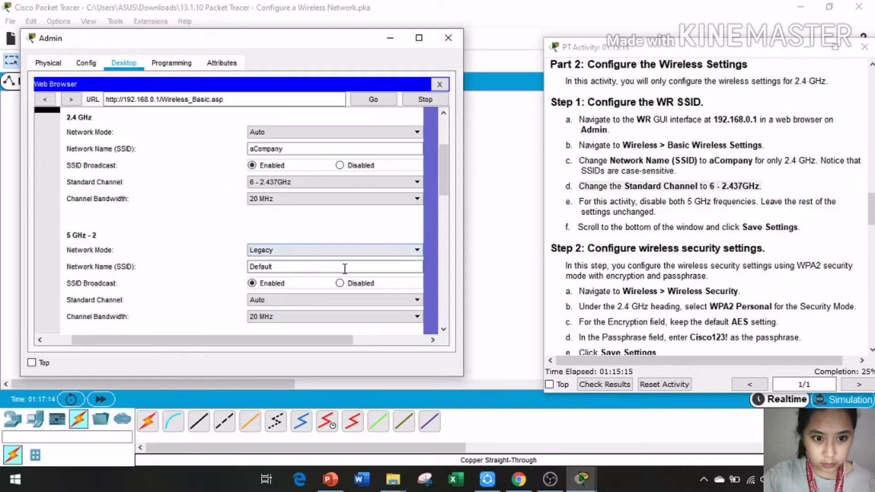
left_click(342, 283)
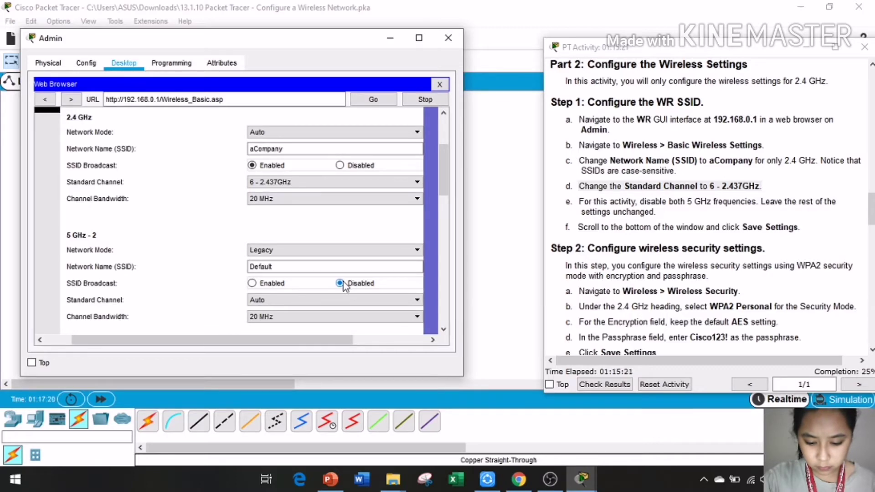
scroll(343, 282, "down", 1)
left_click(362, 261)
left_click(361, 314)
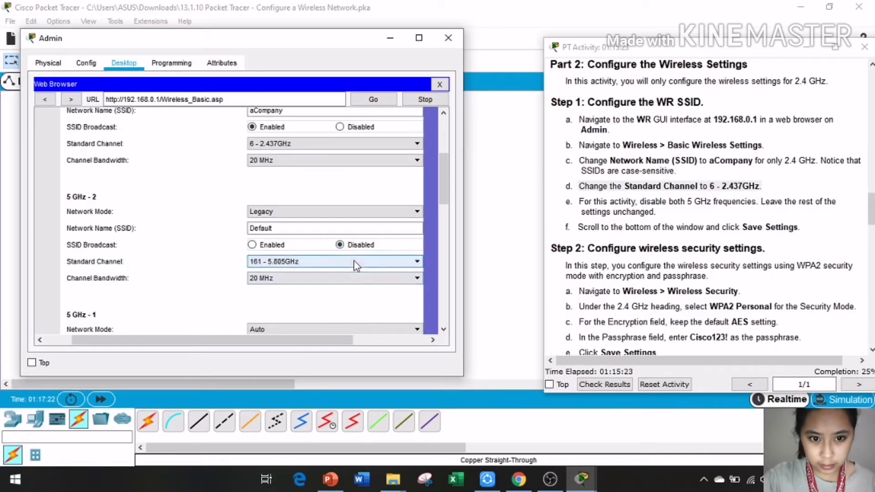
scroll(383, 257, "down", 2)
scroll(381, 256, "down", 3)
scroll(380, 256, "up", 1)
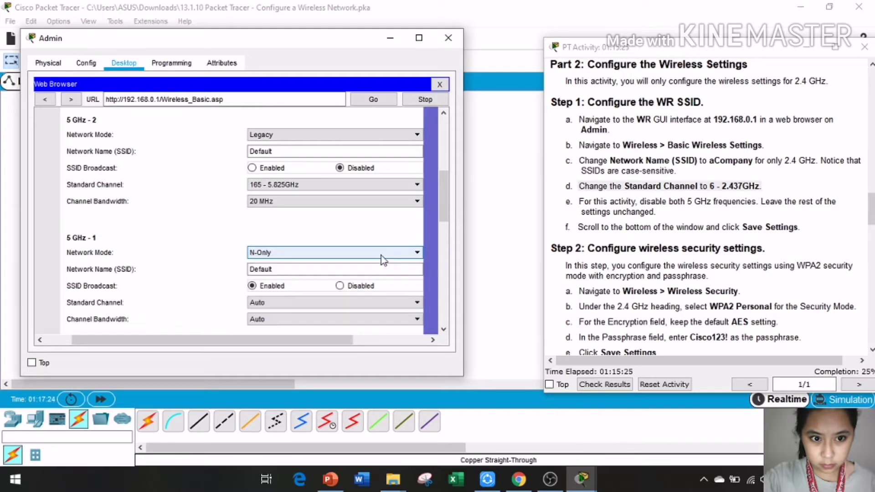
scroll(381, 256, "up", 1)
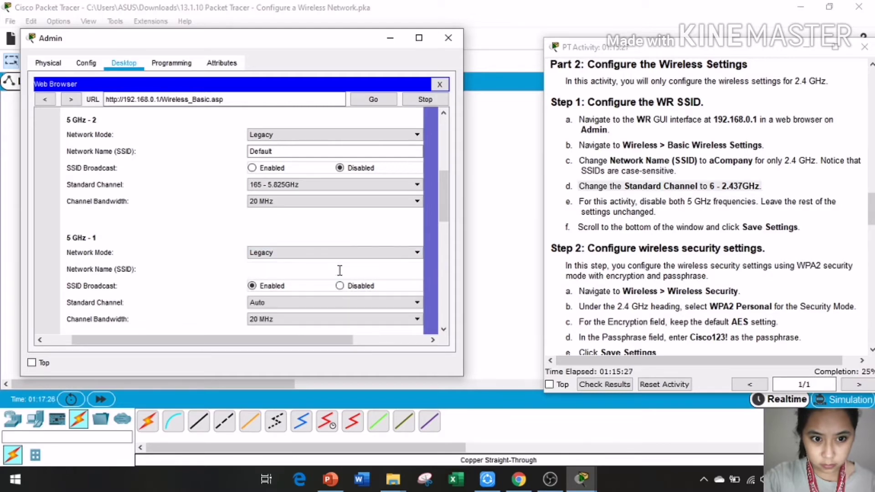
scroll(338, 270, "up", 2)
scroll(338, 270, "up", 2)
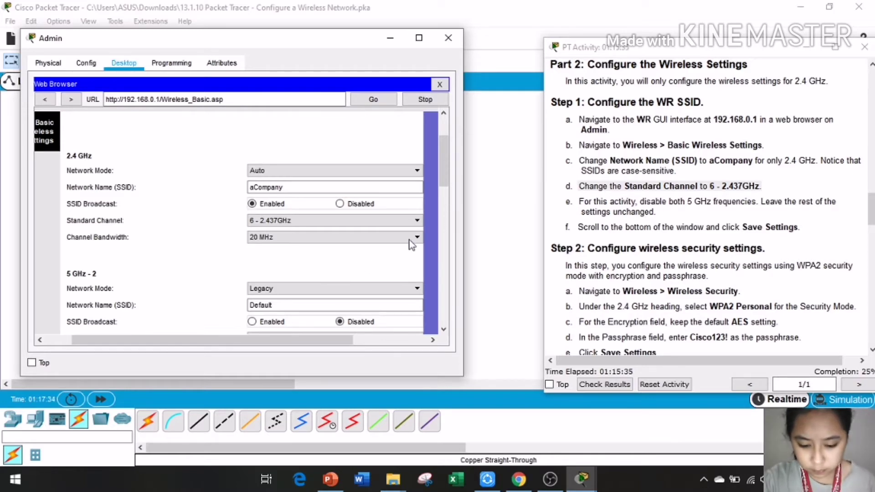
Step: Set the 5 GHz - 2 network mode back to Auto
left_click(337, 288)
left_click(291, 299)
scroll(313, 269, "down", 3)
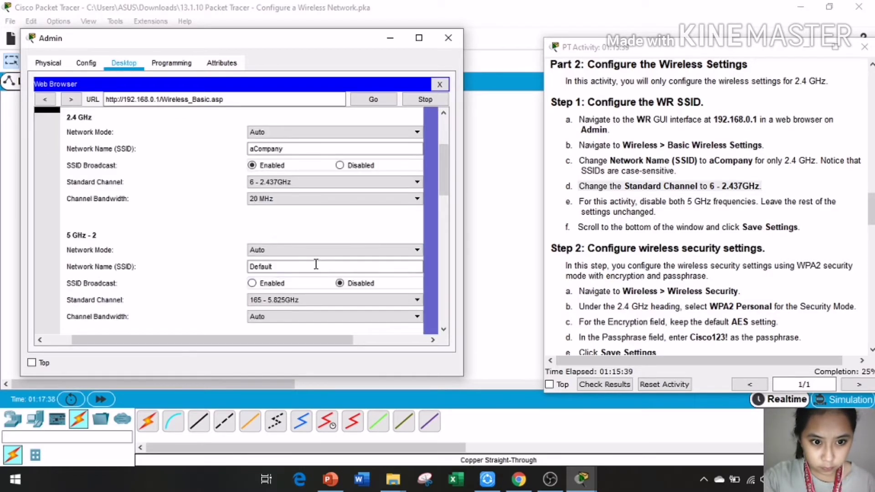
scroll(314, 322, "down", 2)
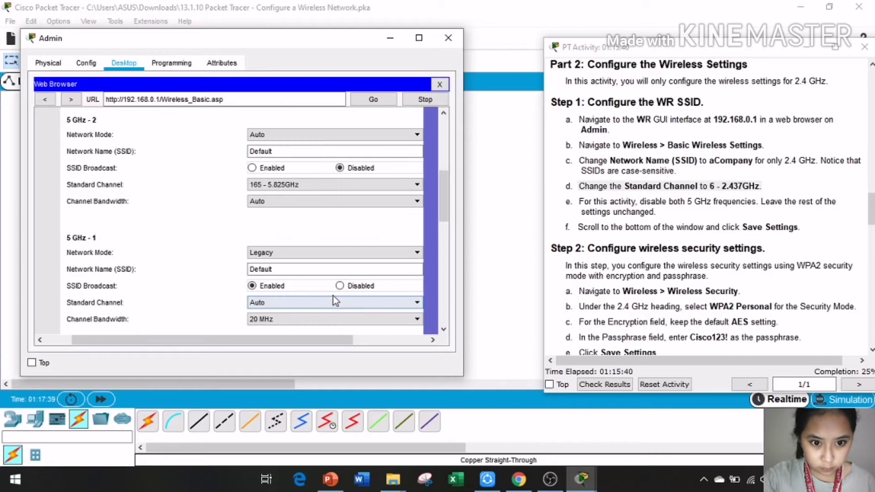
Step: Set the 5 GHz - 1 network mode to Auto and disable its SSID broadcast
left_click(346, 256)
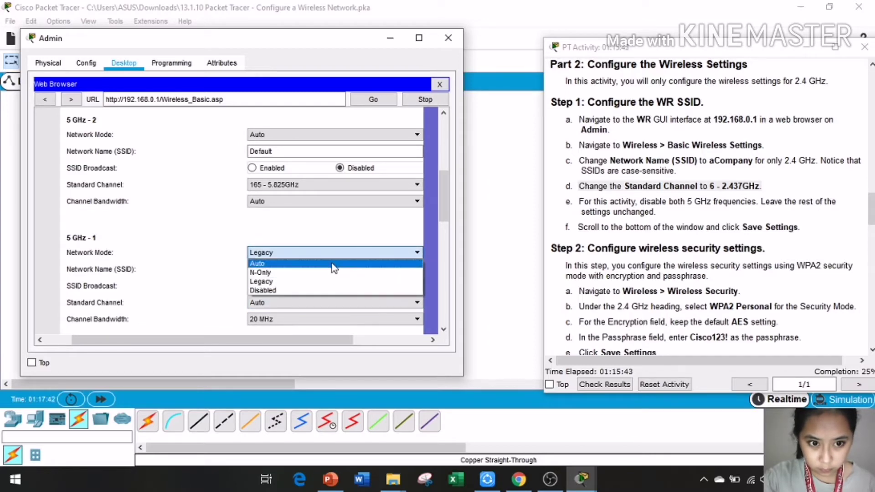
left_click(334, 263)
scroll(369, 269, "down", 1)
left_click(340, 247)
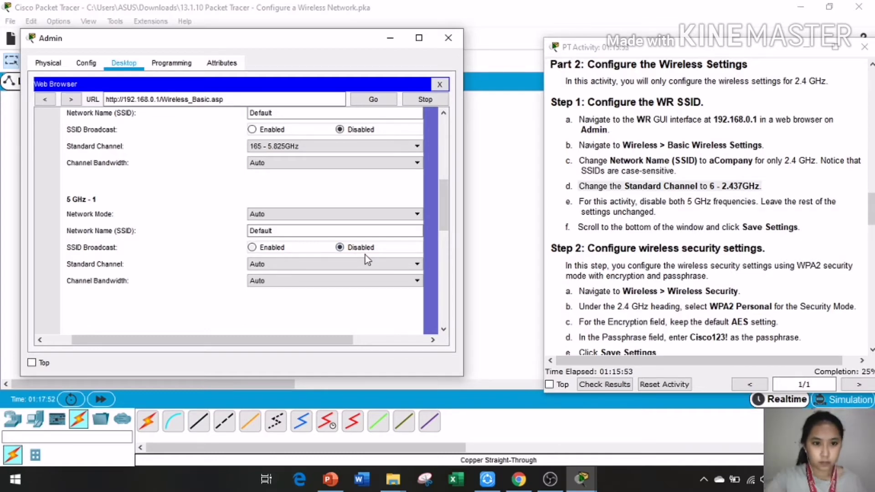
left_click(383, 281)
left_click(383, 269)
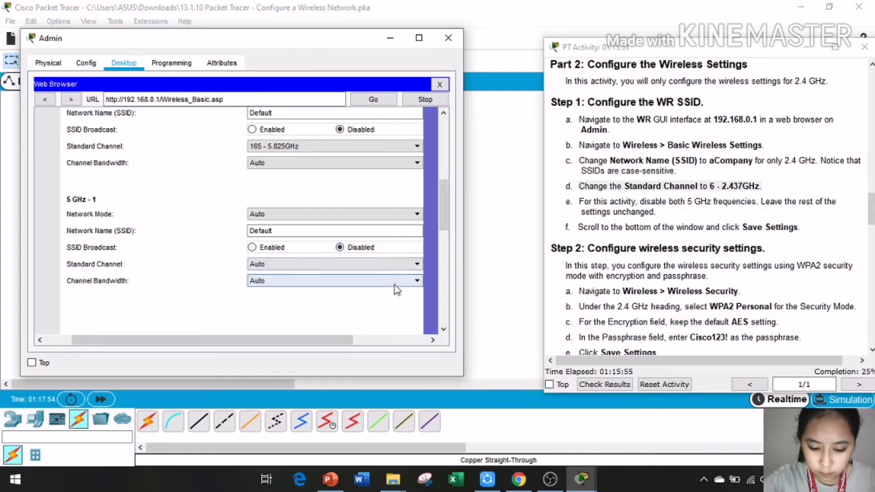
scroll(382, 255, "down", 1)
scroll(403, 261, "down", 4)
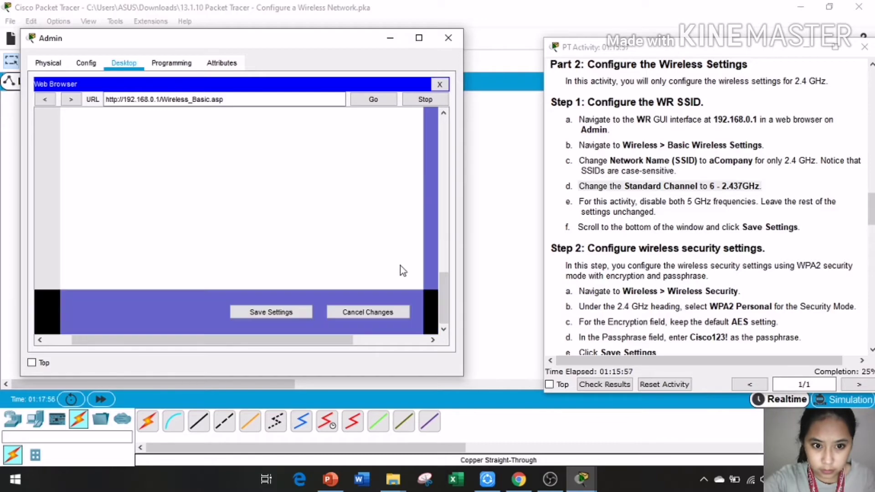
Step: Apply Save Settings on WR's wireless page, marking the save step in the instructions
left_click(270, 314)
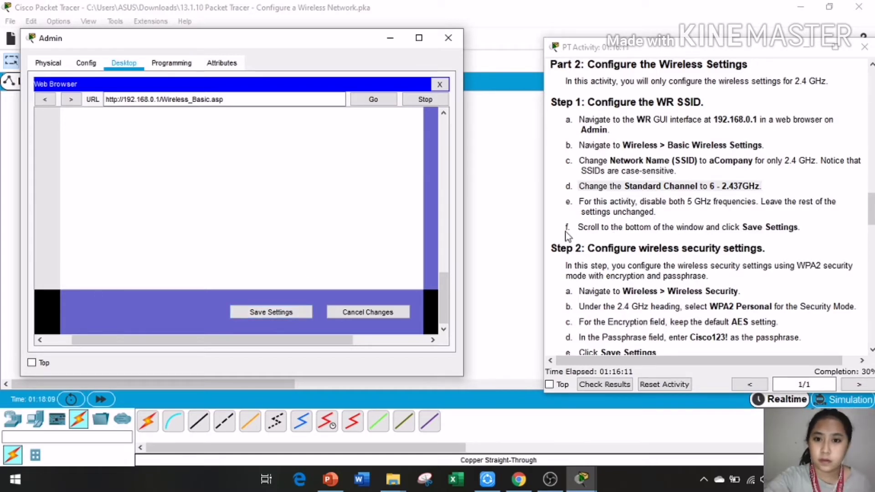
left_click_drag(577, 229, 796, 230)
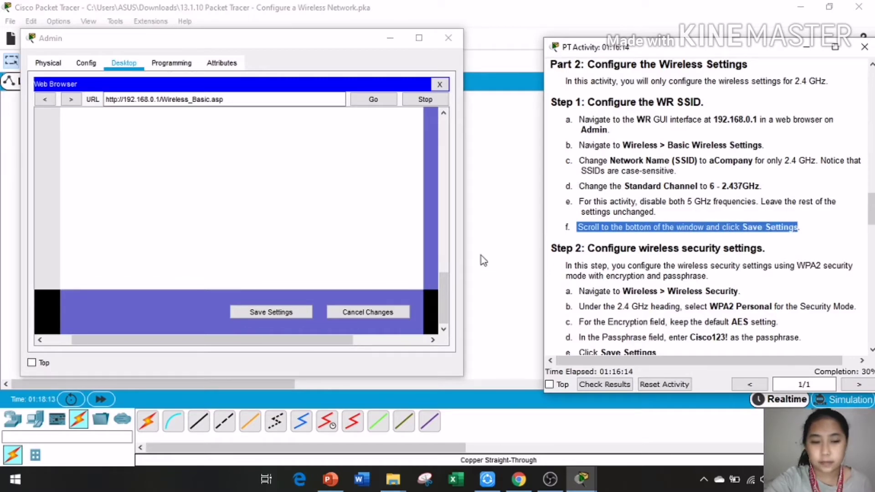
left_click(284, 317)
left_click(284, 316)
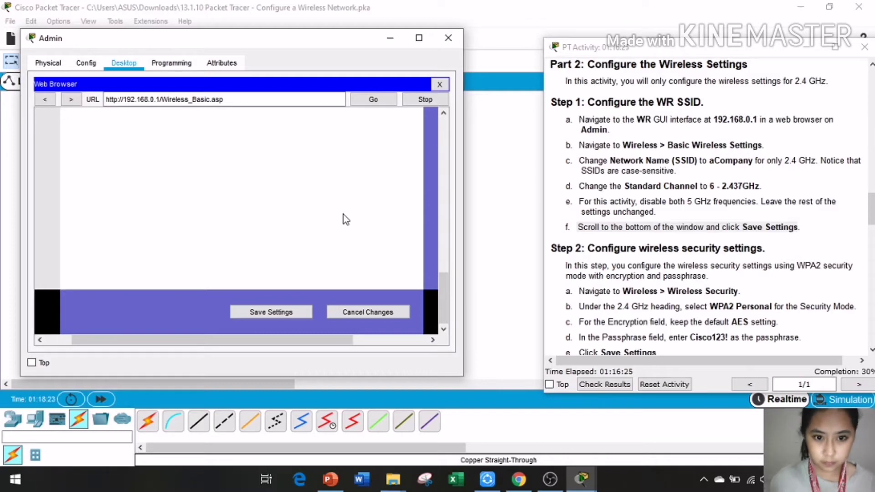
scroll(359, 204, "up", 5)
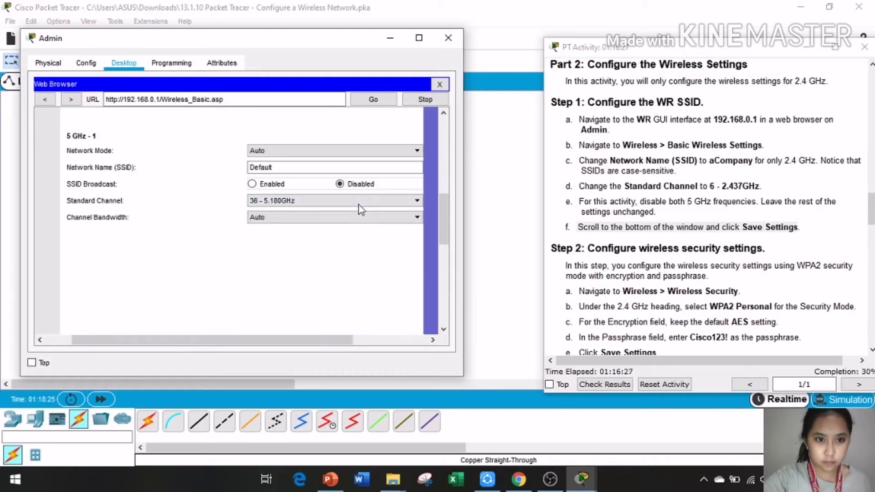
scroll(362, 208, "down", 4)
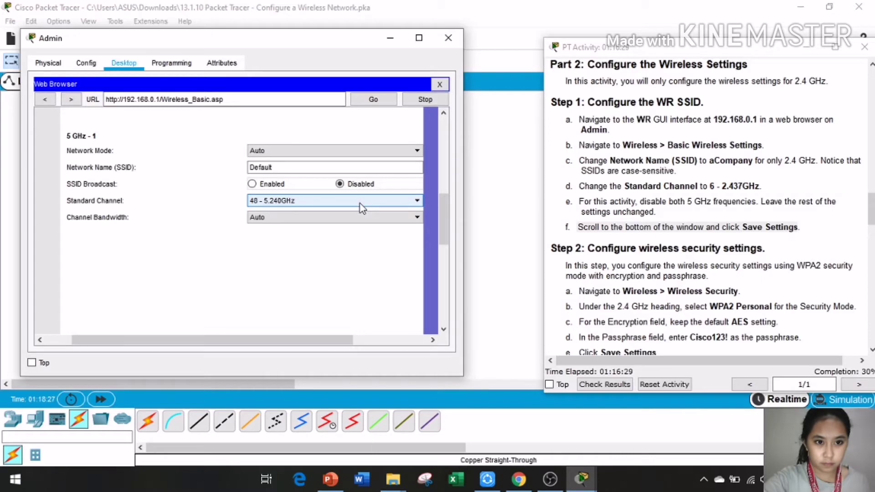
scroll(362, 207, "up", 4)
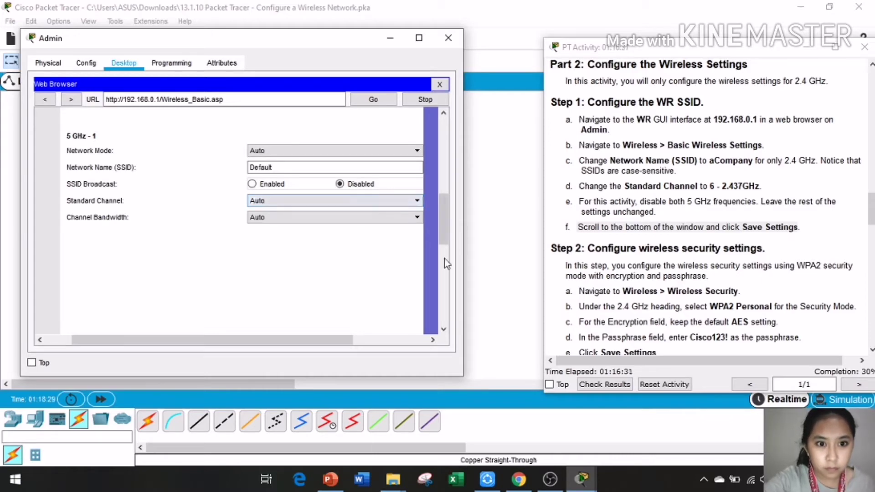
scroll(291, 321, "down", 5)
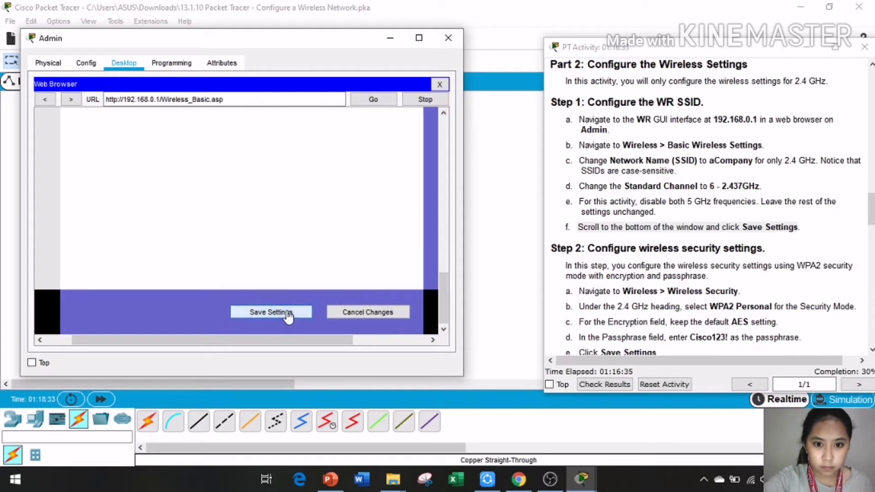
left_click(288, 316)
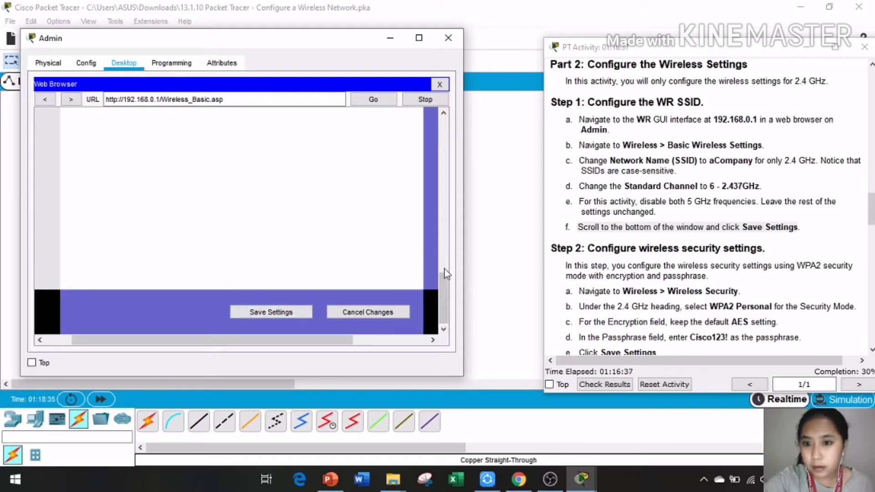
Step: Close the Admin window and scroll the instructions down to Step 2's wireless security section
left_click(452, 37)
left_click_drag(798, 227, 577, 227)
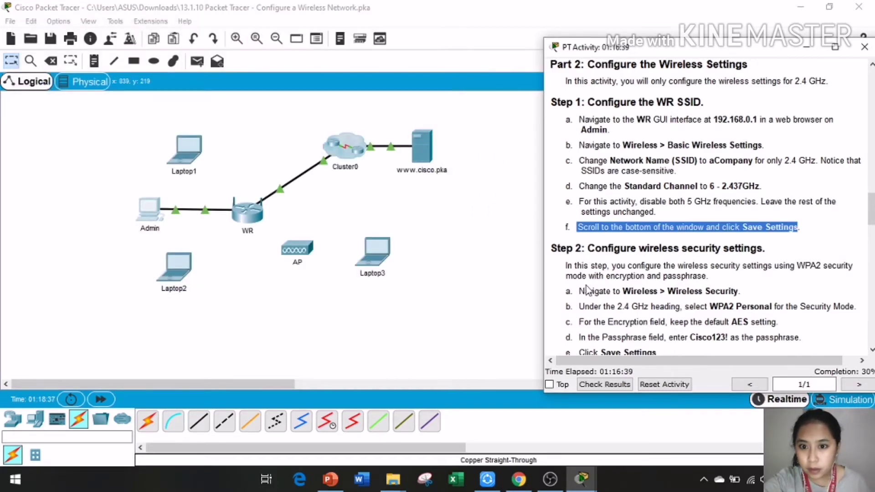
scroll(632, 241, "down", 3)
scroll(632, 241, "down", 1)
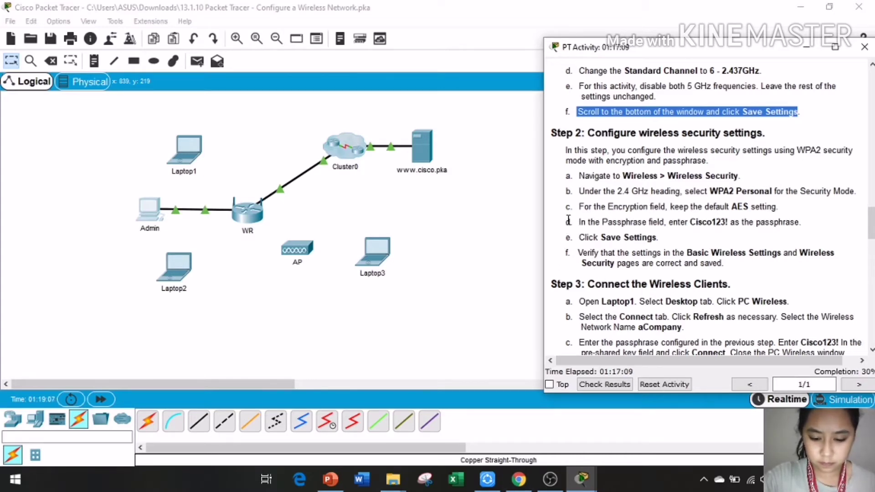
left_click(586, 480)
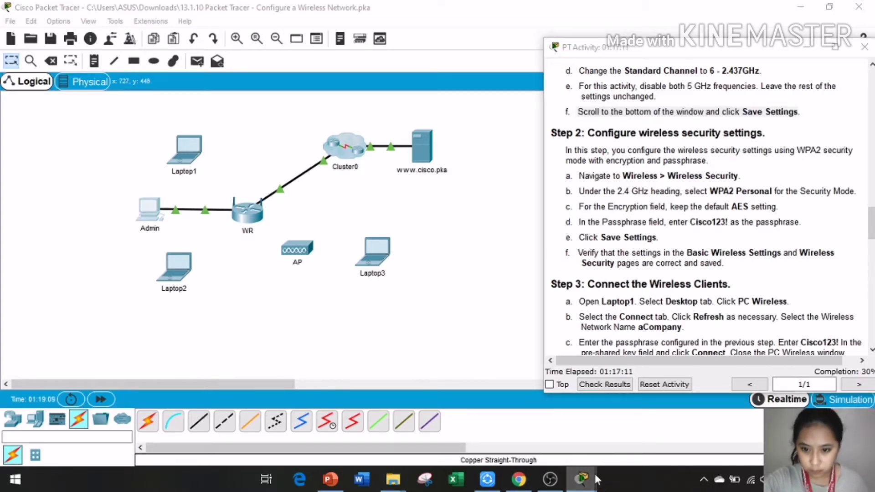
Step: Reopen Admin's Web Browser and move its window to the left
left_click(596, 445)
left_click(149, 209)
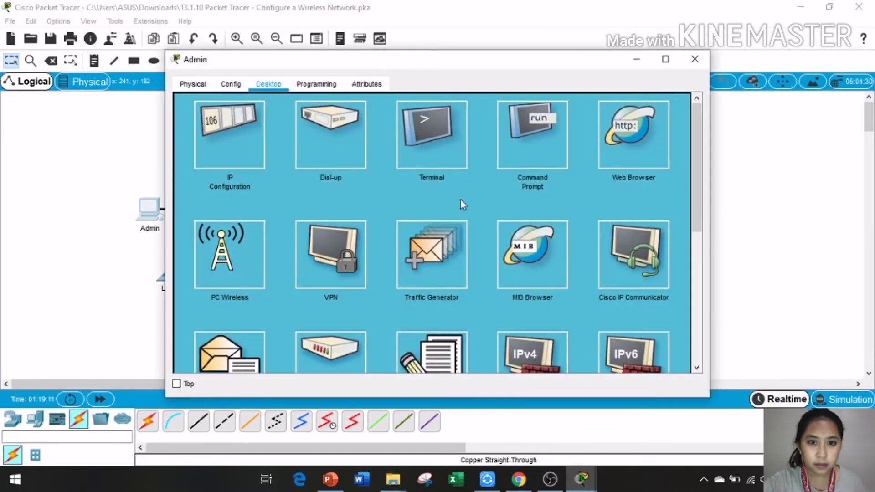
left_click(623, 133)
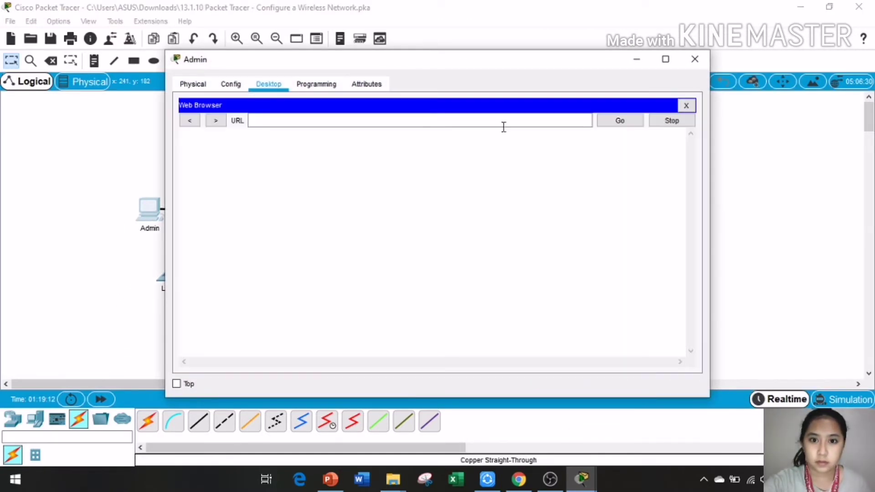
left_click_drag(480, 63, 322, 62)
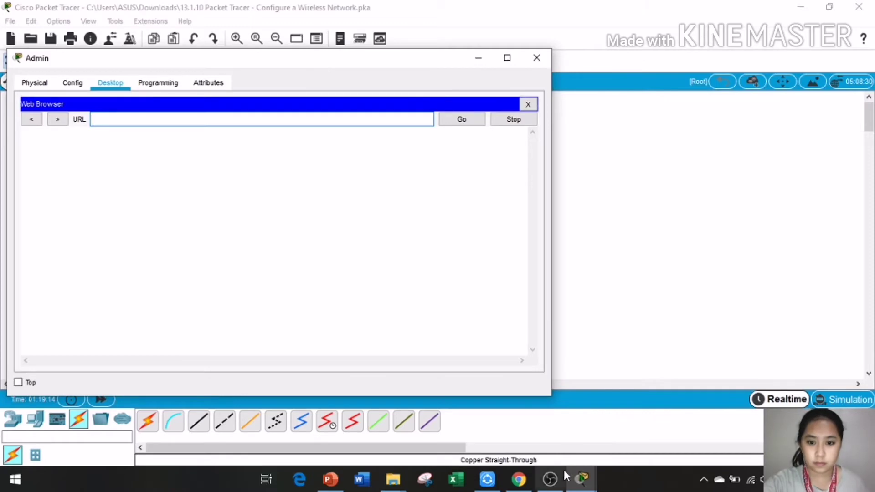
Step: Scroll the PT Activity instructions up to Step 3 and select the router address 192.168.0.1
left_click(581, 478)
left_click(463, 434)
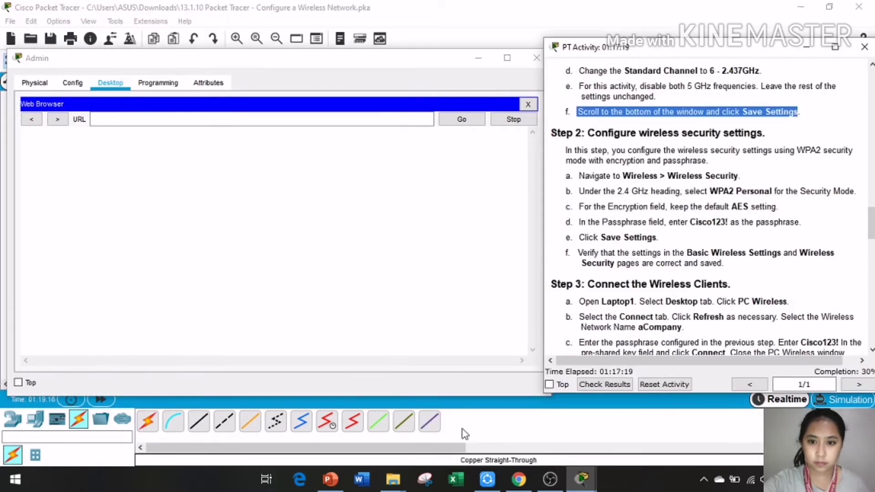
scroll(714, 265, "up", 3)
scroll(714, 266, "up", 3)
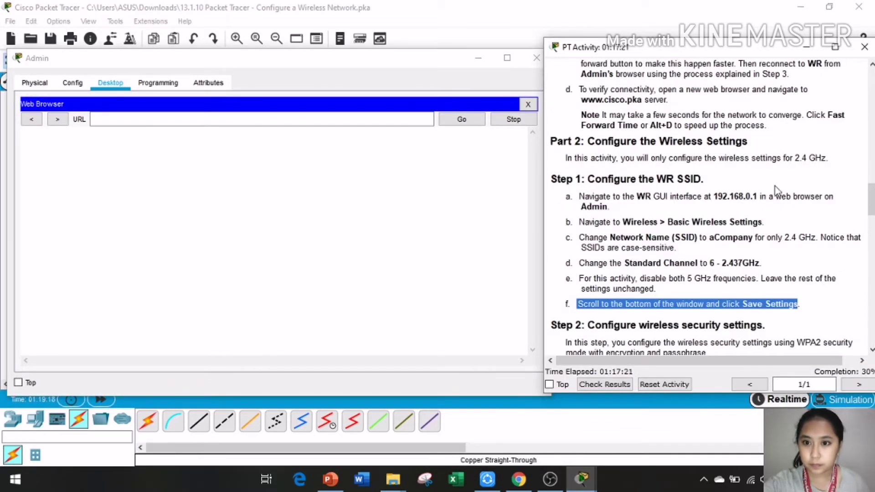
scroll(644, 176, "up", 4)
scroll(644, 176, "up", 3)
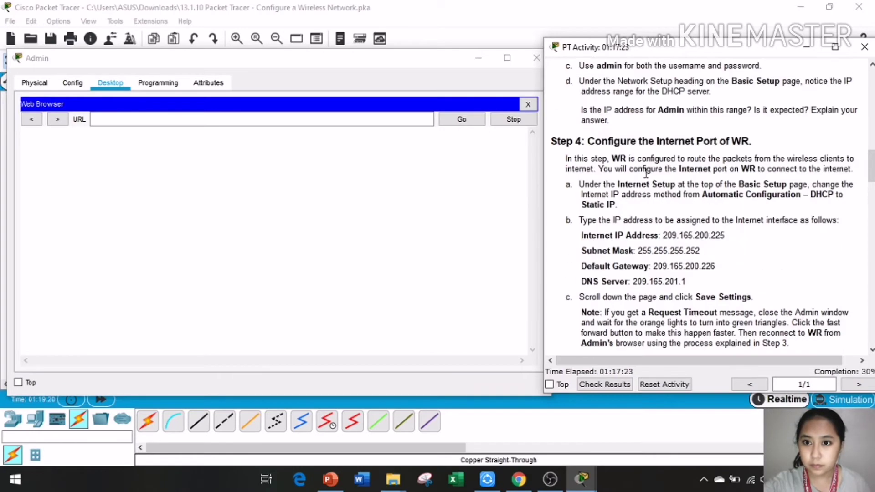
scroll(644, 173, "up", 3)
left_click_drag(607, 117, 107, 117)
Step: Load 192.168.0.1 and sign in to WR with the router login credentials
left_click(94, 119)
type("192.168.0.1")
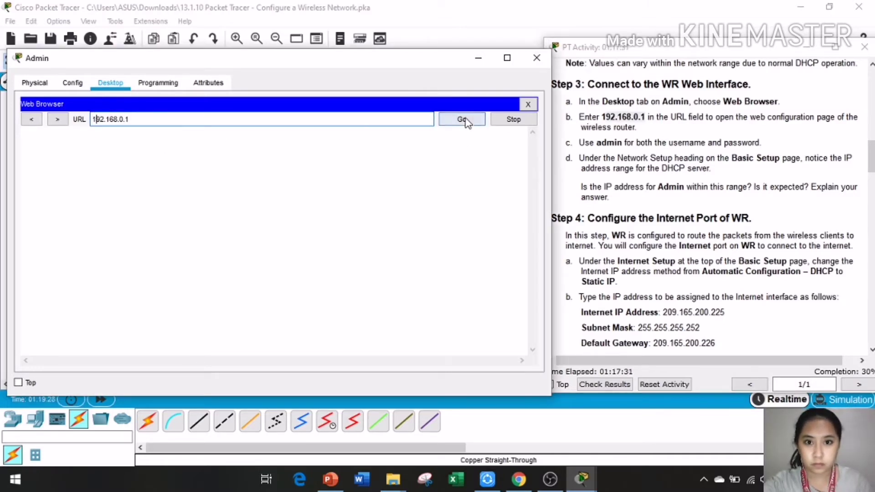
left_click(462, 120)
type("ad")
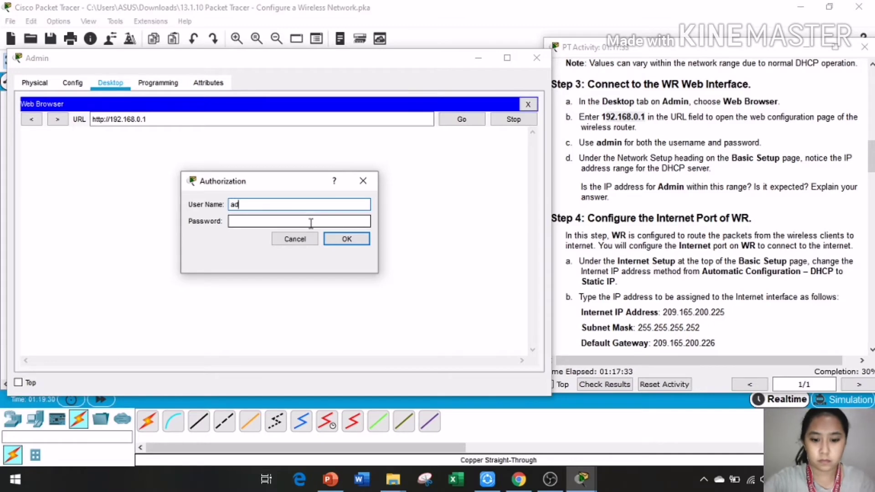
type("min")
left_click(310, 222)
type("admin")
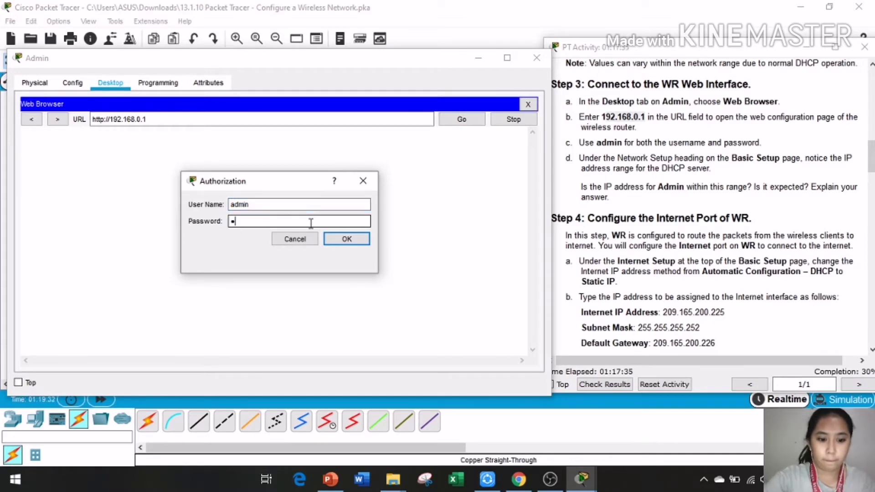
left_click(346, 239)
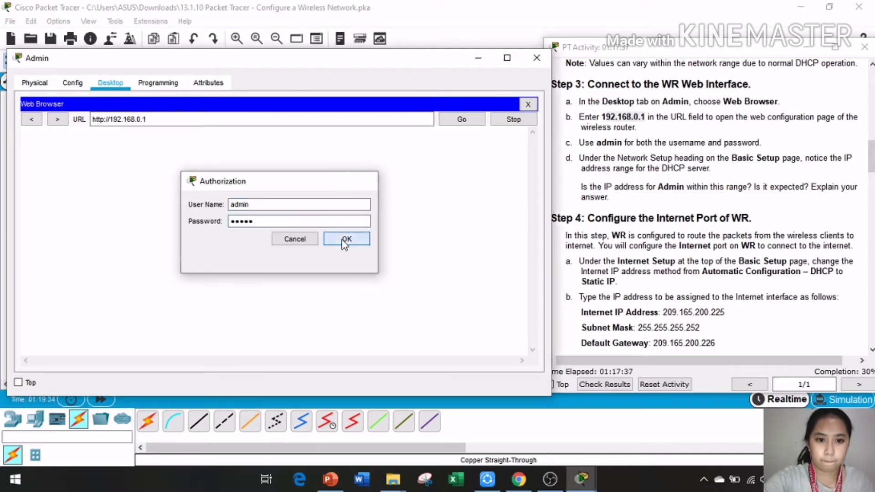
Step: Save WR's Basic Setup settings and begin clearing the browser address
scroll(319, 205, "down", 15)
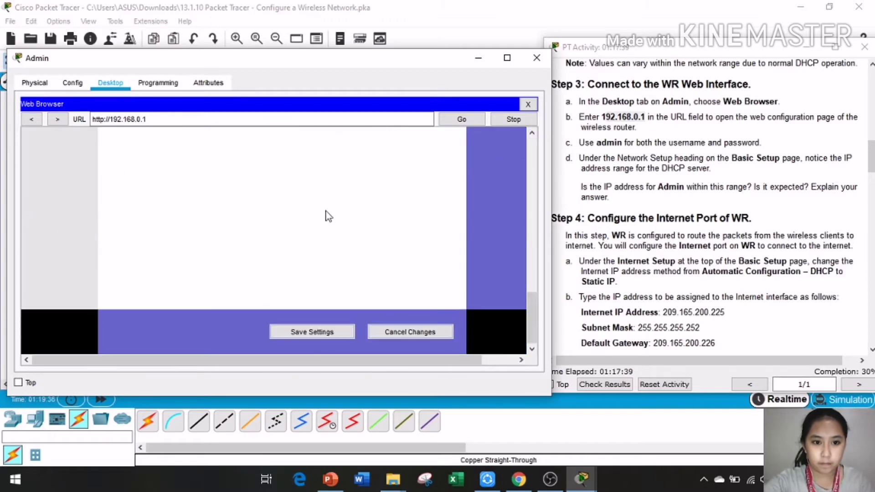
left_click(326, 332)
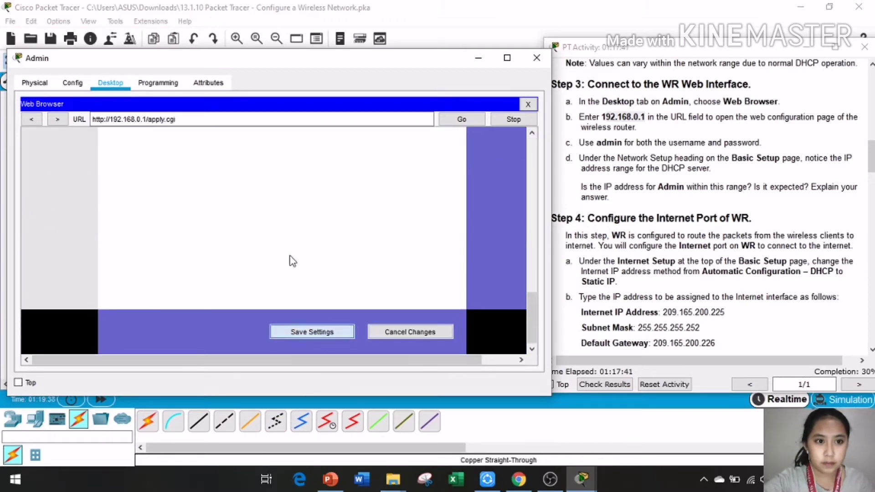
left_click(320, 117)
key("BackSpace")
key("BackSpace")
key("BackSpace")
key("BackSpace")
key("BackSpace")
key("BackSpace")
key("BackSpace")
key("BackSpace")
key("BackSpace")
key("BackSpace")
key("BackSpace")
key("BackSpace")
key("BackSpace")
key("BackSpace")
key("BackSpace")
key("BackSpace")
key("BackSpace")
key("BackSpace")
key("BackSpace")
key("BackSpace")
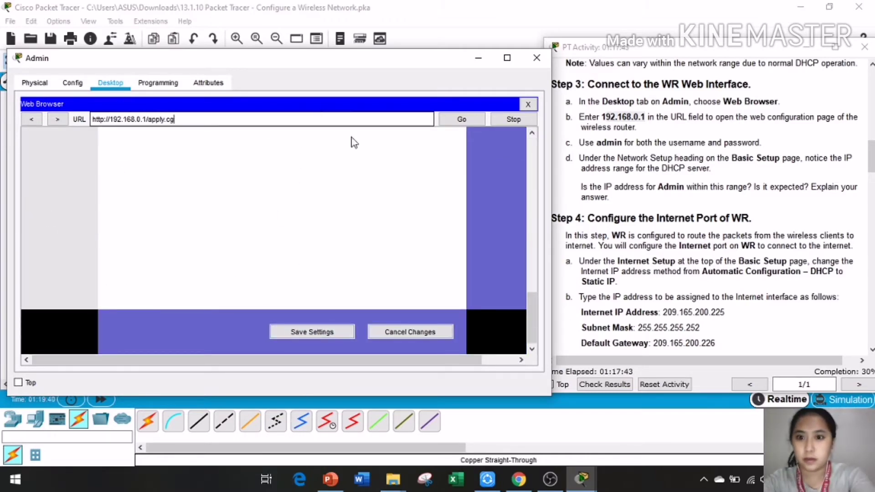
scroll(669, 242, "down", 5)
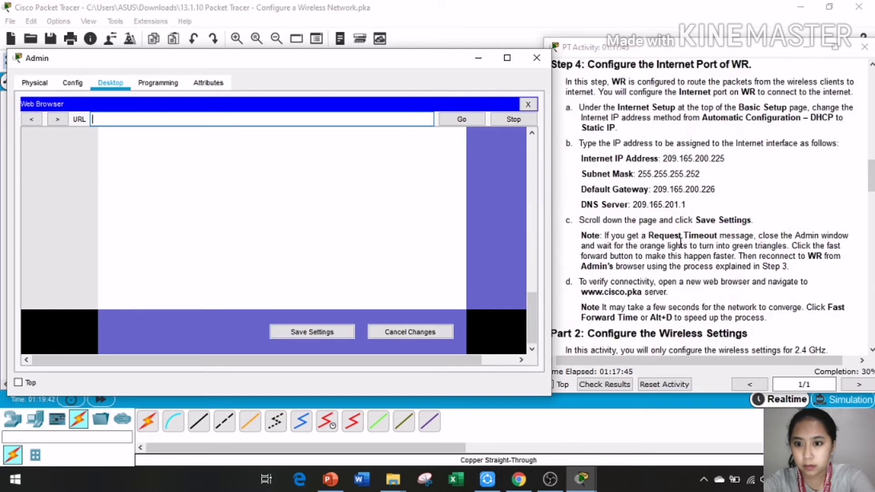
scroll(680, 242, "down", 2)
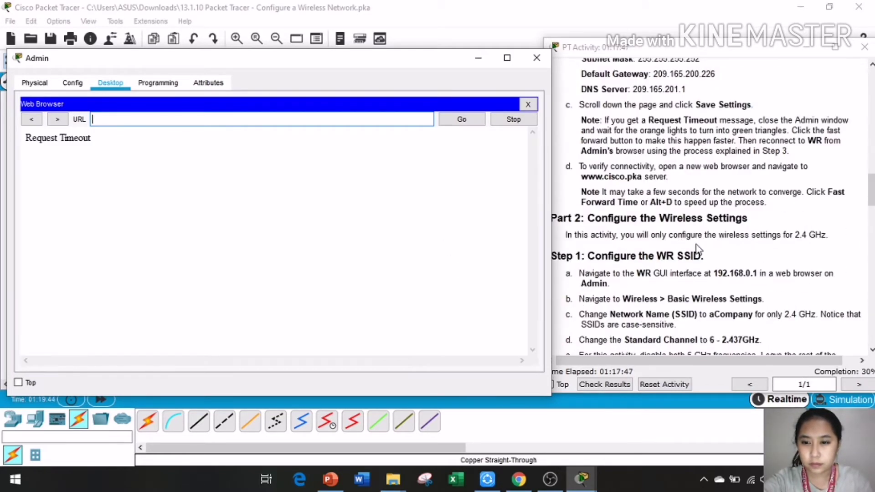
scroll(610, 264, "down", 1)
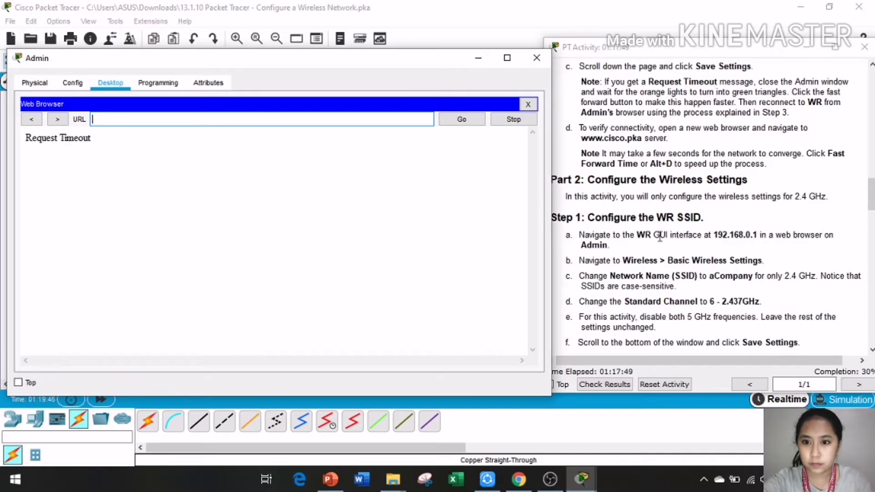
scroll(682, 244, "up", 1)
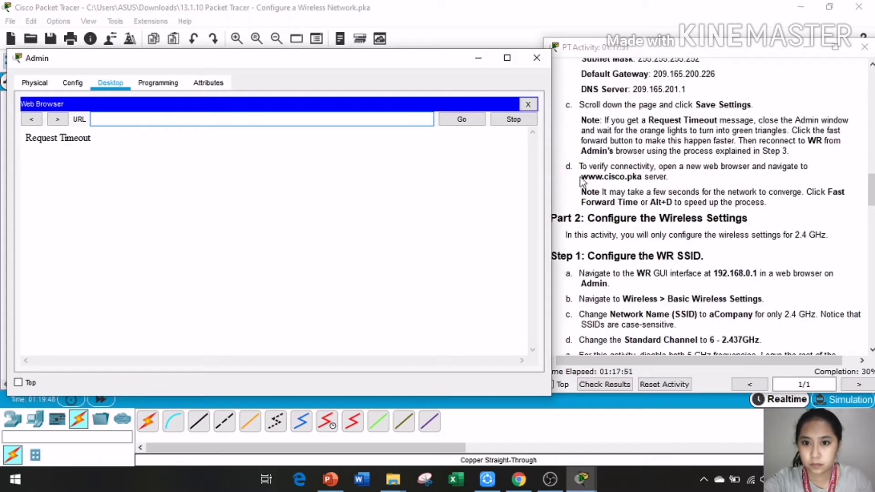
left_click_drag(581, 177, 249, 120)
left_click(461, 120)
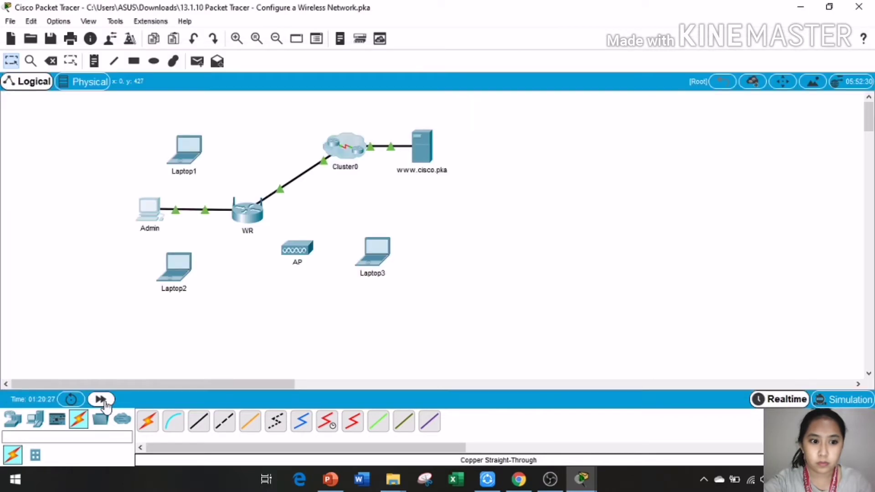
mouse_move(580, 479)
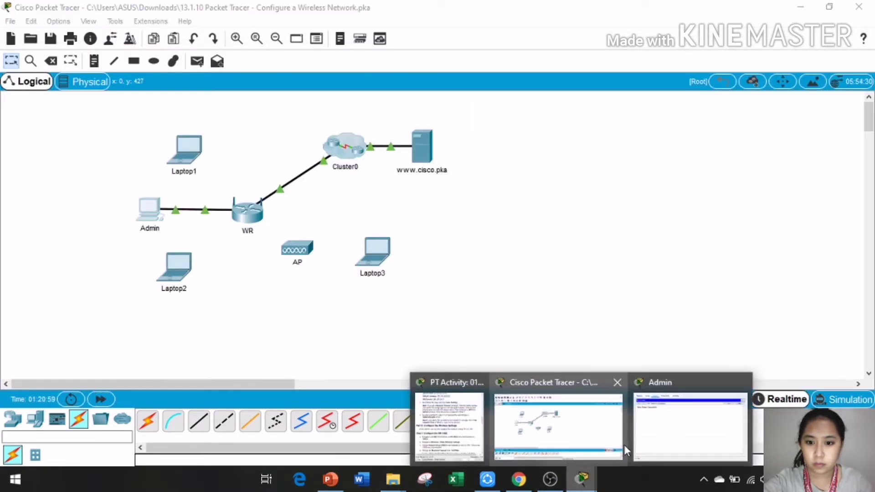
left_click(663, 433)
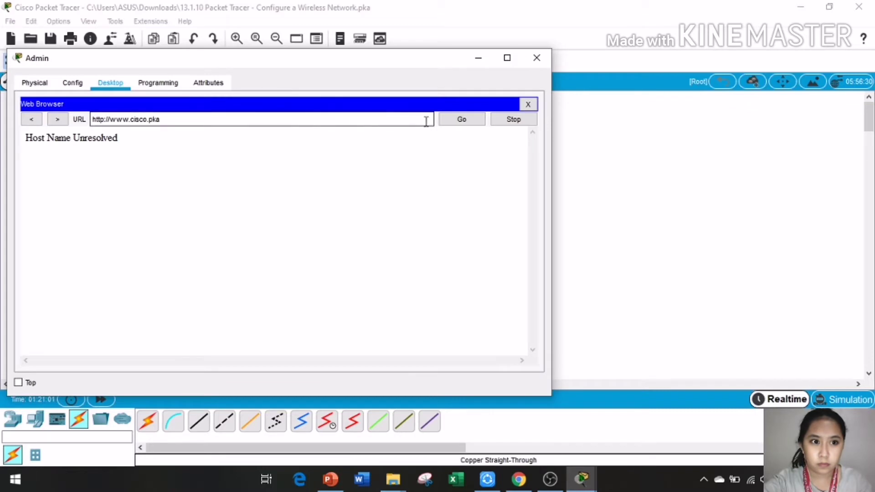
left_click(469, 122)
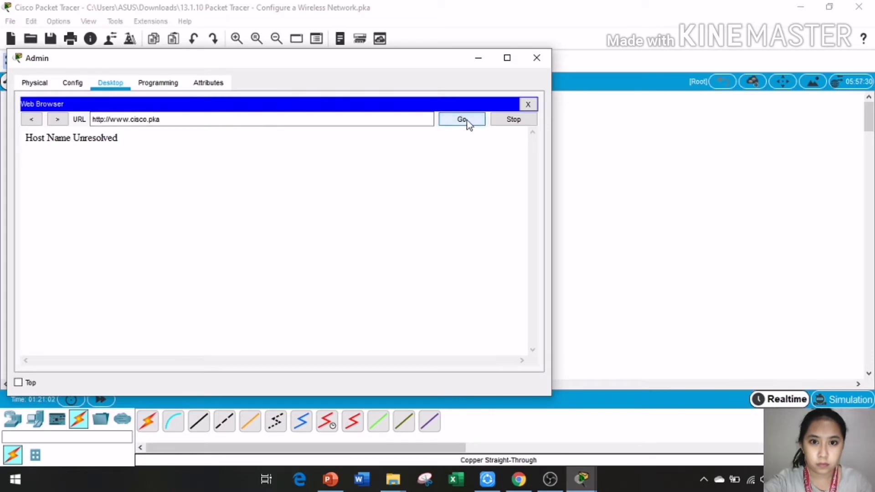
left_click(432, 119)
key("BackSpace")
key("BackSpace")
key("BackSpace")
key("BackSpace")
key("BackSpace")
key("BackSpace")
key("BackSpace")
key("BackSpace")
key("BackSpace")
key("BackSpace")
key("BackSpace")
key("BackSpace")
key("BackSpace")
key("BackSpace")
key("BackSpace")
key("BackSpace")
key("BackSpace")
key("BackSpace")
key("BackSpace")
key("BackSpace")
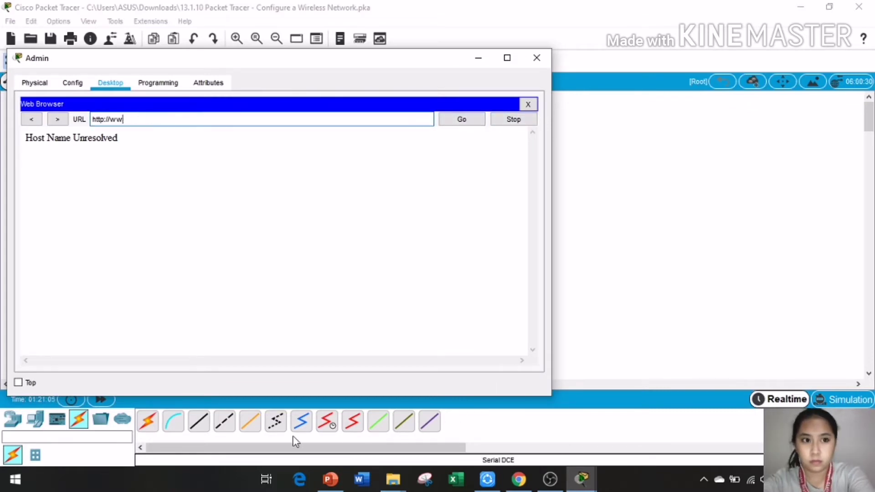
Step: Scroll the activity instructions to Part 2 Step 1 and highlight 192.168.0.1
left_click(581, 486)
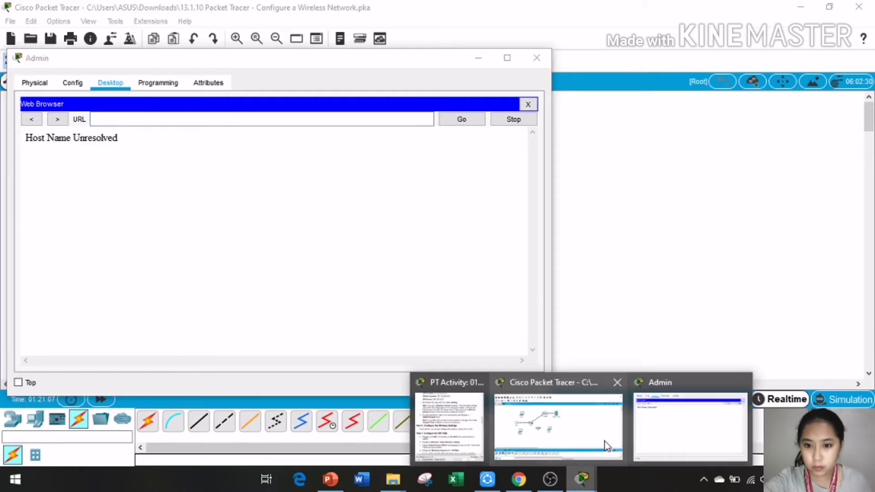
left_click(478, 444)
scroll(753, 271, "down", 2)
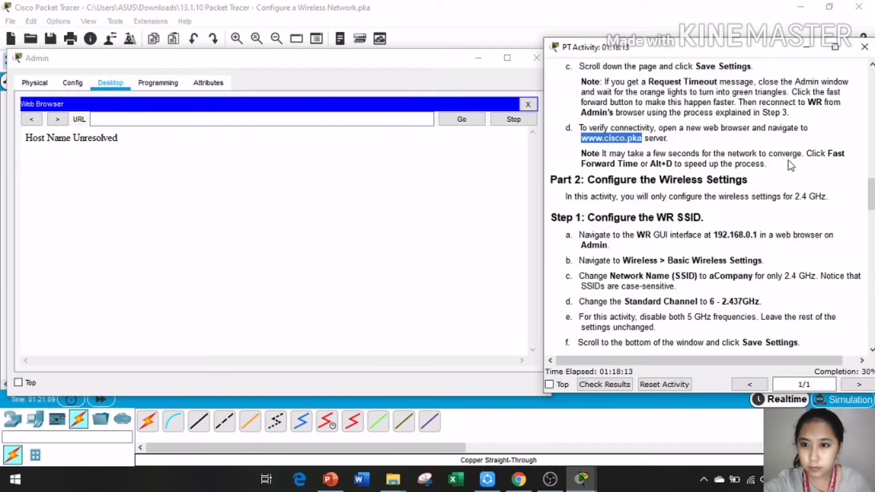
scroll(728, 223, "down", 1)
left_click_drag(713, 197, 150, 119)
Step: Load 192.168.0.1 in Admin's browser and save the router settings, which returns Request Timeout
left_click(461, 119)
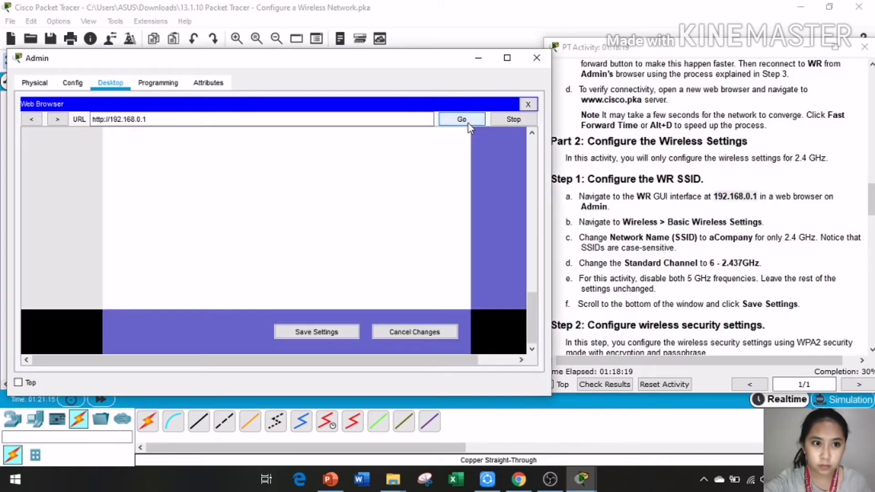
left_click(316, 331)
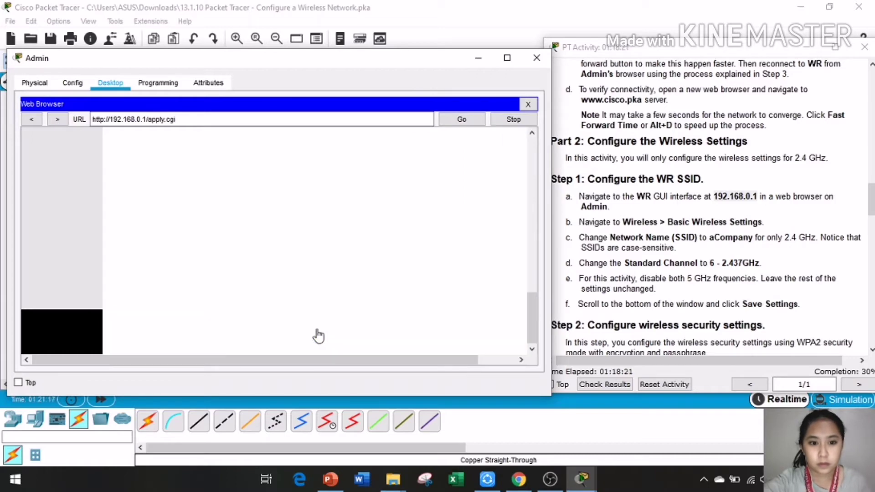
scroll(757, 253, "down", 1)
scroll(757, 254, "down", 2)
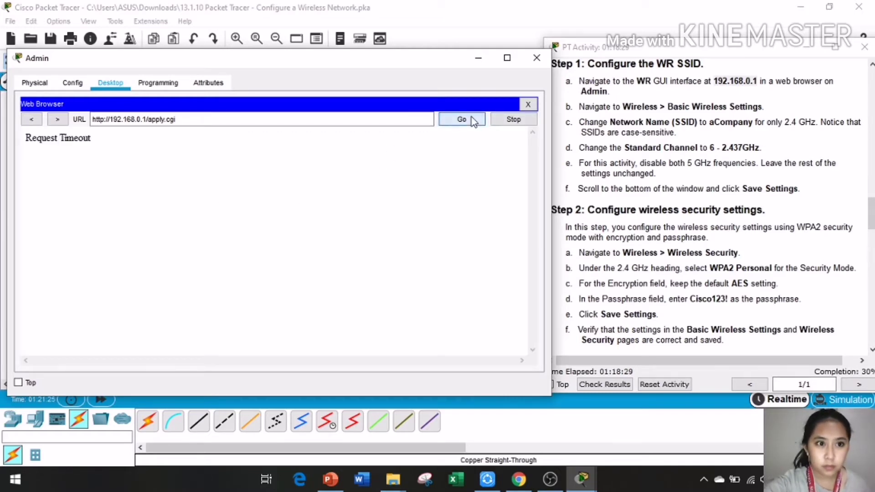
double_click(73, 138)
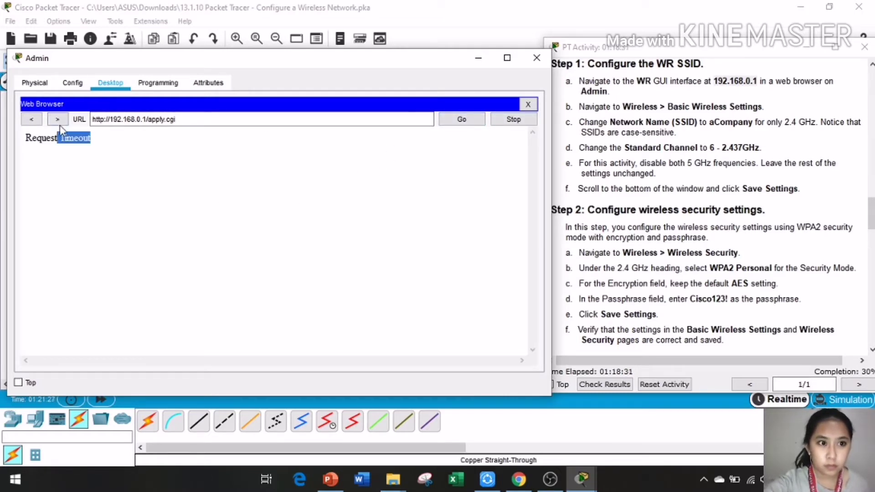
Step: Go back, replace the address with 192.168.0.1 and retry loading it, which still times out
left_click(31, 119)
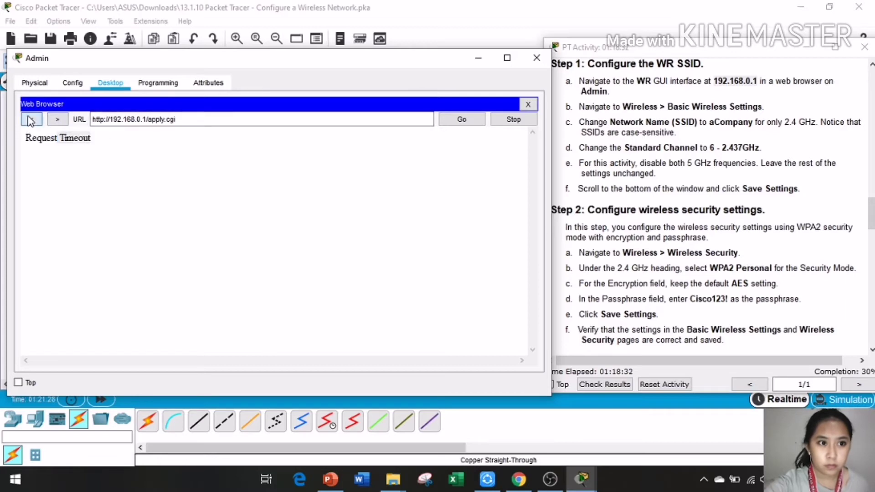
left_click(400, 116)
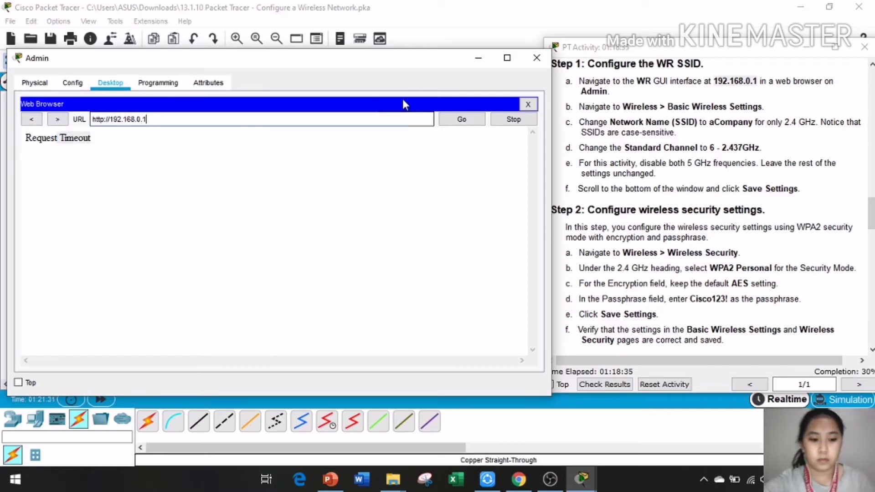
key("BackSpace")
key("BackSpace")
key("BackSpace")
key("BackSpace")
key("BackSpace")
key("BackSpace")
key("BackSpace")
key("BackSpace")
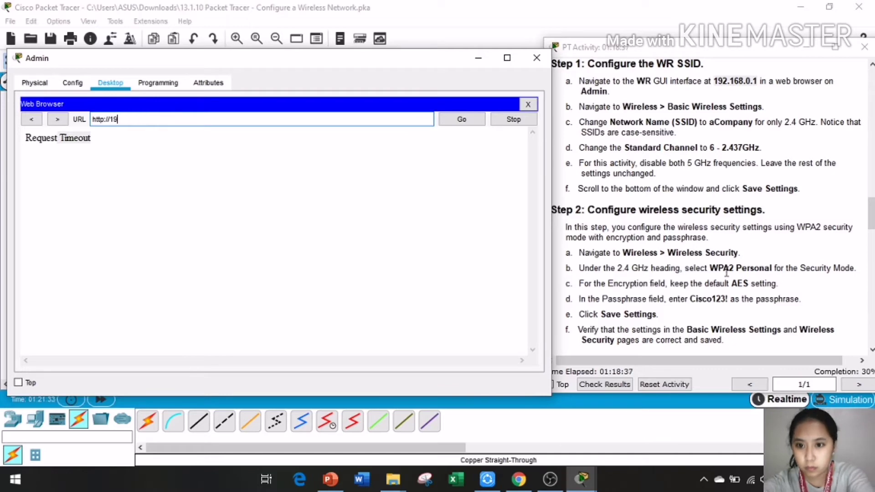
key("BackSpace")
key("BackSpace")
key("BackSpace")
key("BackSpace")
key("BackSpace")
key("BackSpace")
key("BackSpace")
key("BackSpace")
key("BackSpace")
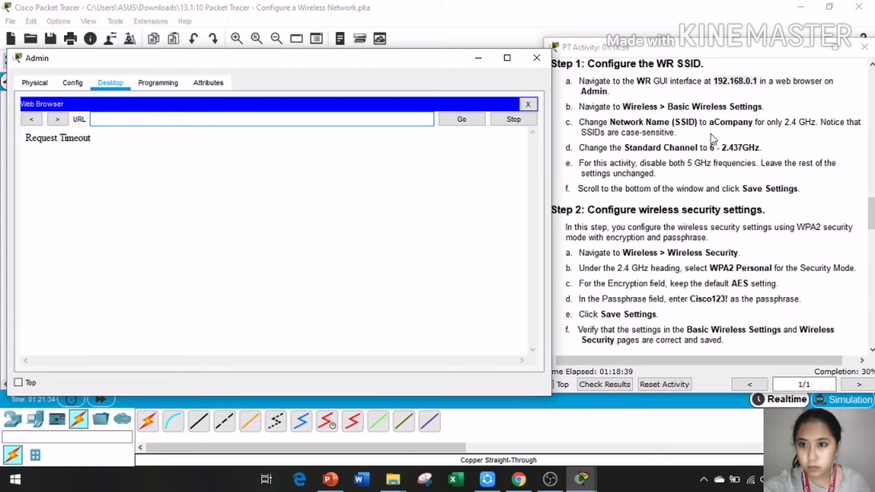
double_click(735, 81)
left_click_drag(735, 81, 242, 120)
left_click(460, 119)
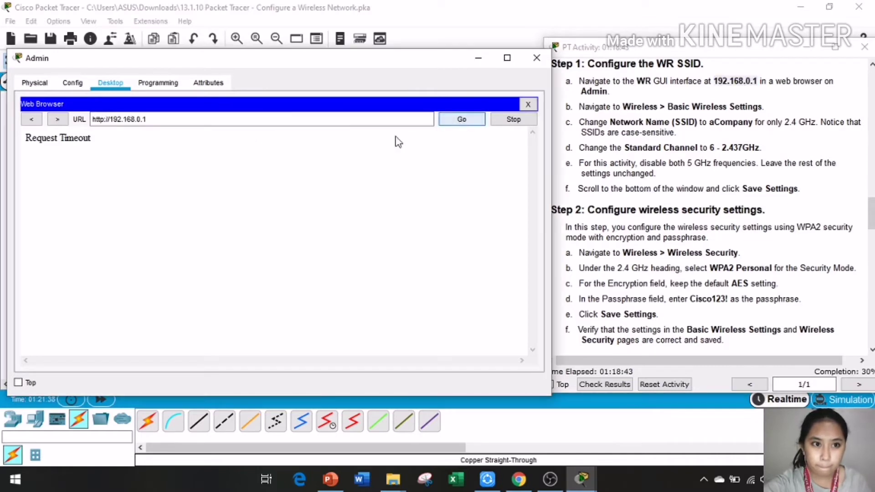
left_click(465, 121)
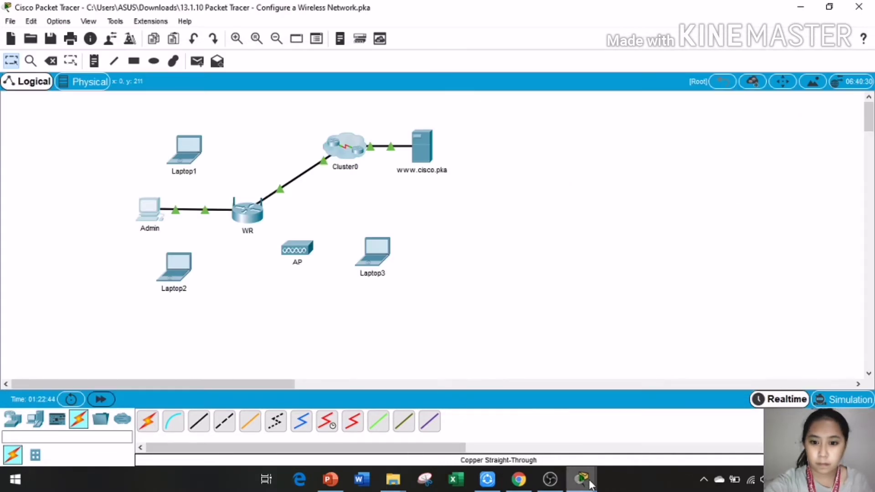
Step: Bring Admin's browser back to the front and reload the WR router's setup page
left_click(581, 478)
left_click(646, 417)
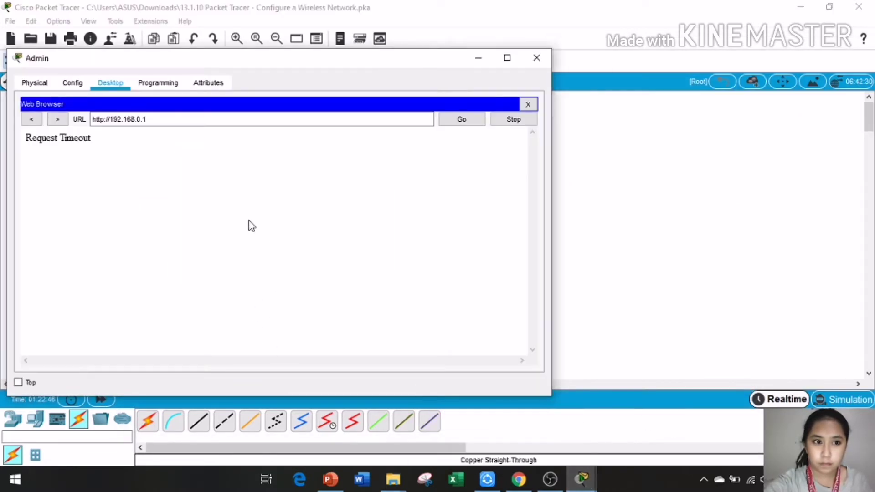
left_click(474, 121)
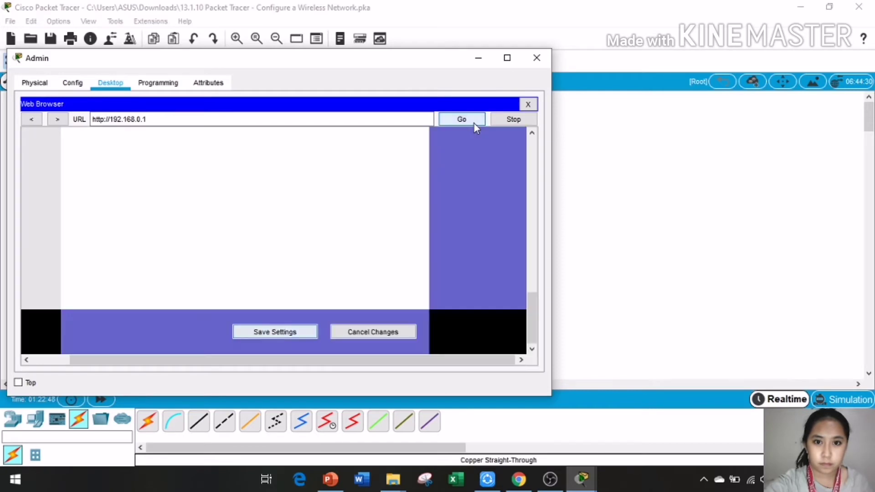
scroll(271, 195, "down", 5)
scroll(215, 190, "up", 6)
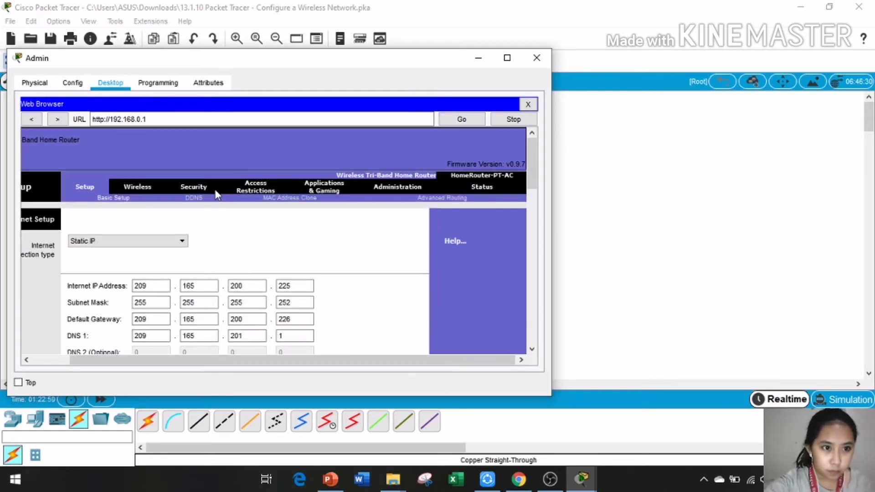
Step: Go to Wireless > Wireless Security, then bring the PT Activity instructions forward
left_click(131, 189)
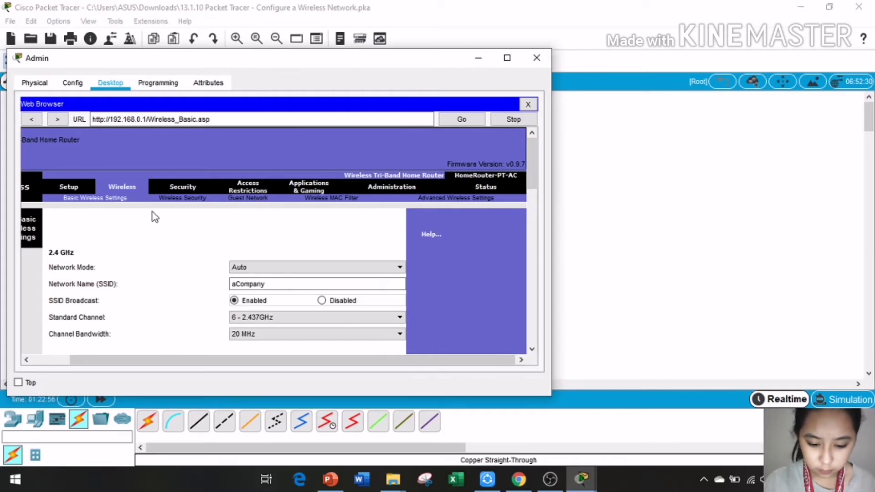
left_click(194, 199)
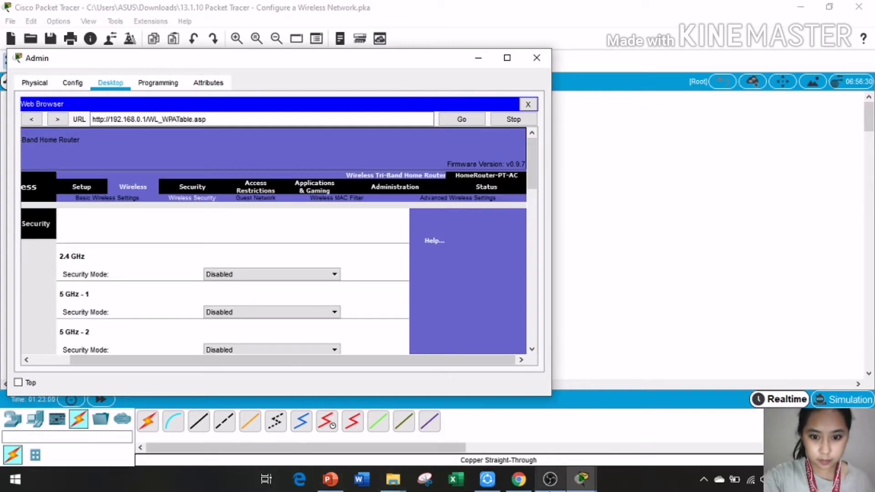
left_click(585, 482)
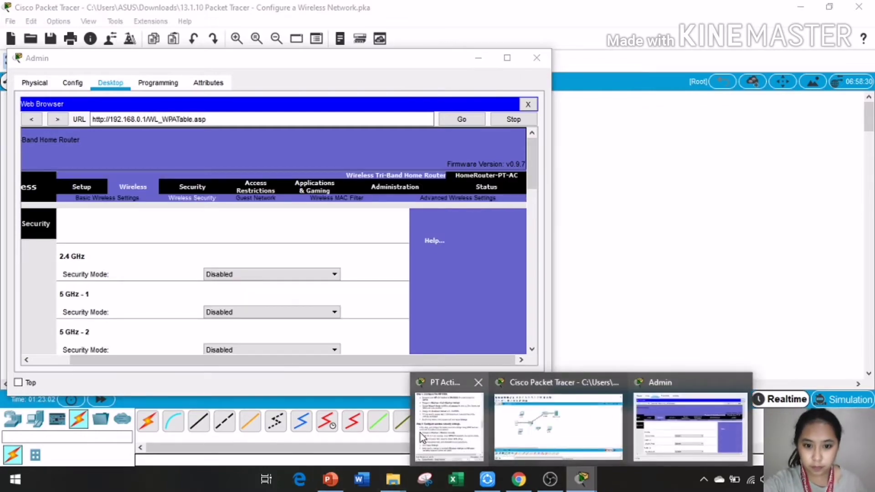
left_click(420, 432)
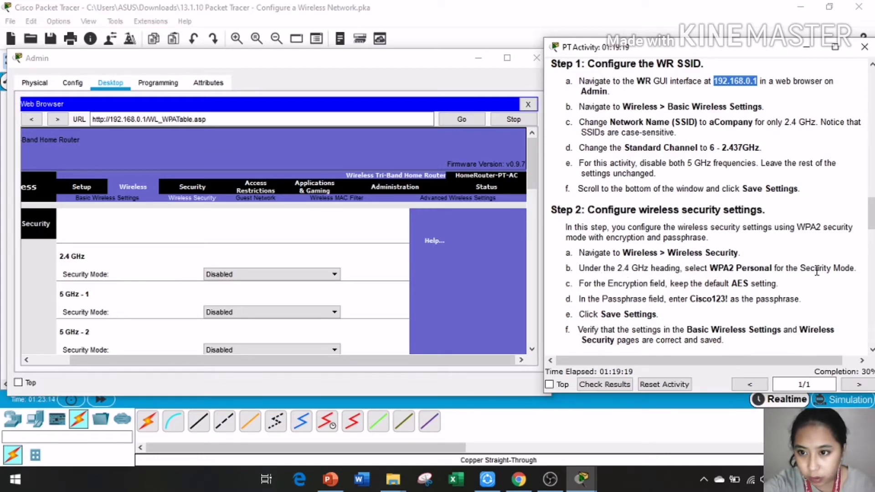
Step: Choose WPA2 Personal for the 2.4 GHz band, keep AES encryption, and enter the passphrase
left_click(297, 275)
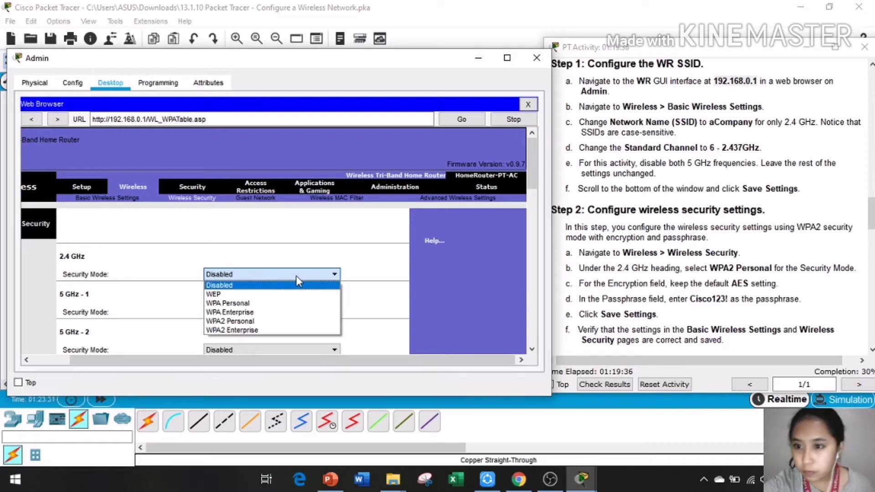
left_click(276, 320)
left_click(280, 312)
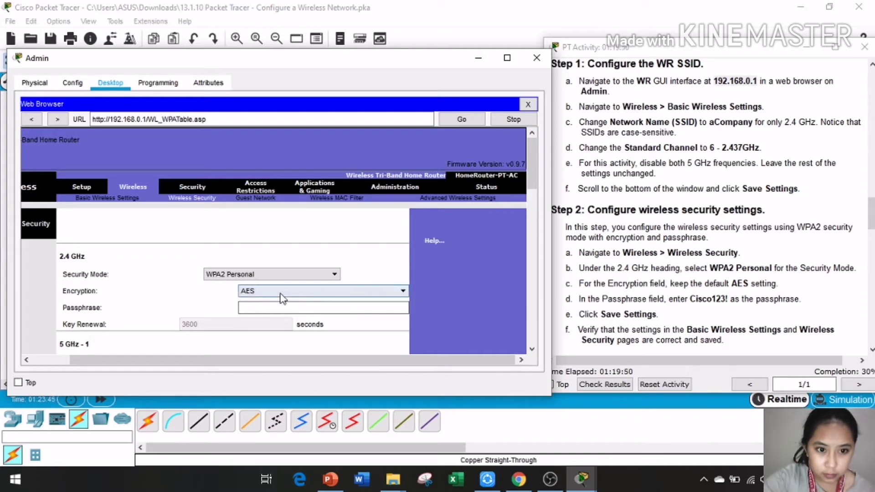
left_click(278, 293)
left_click(281, 304)
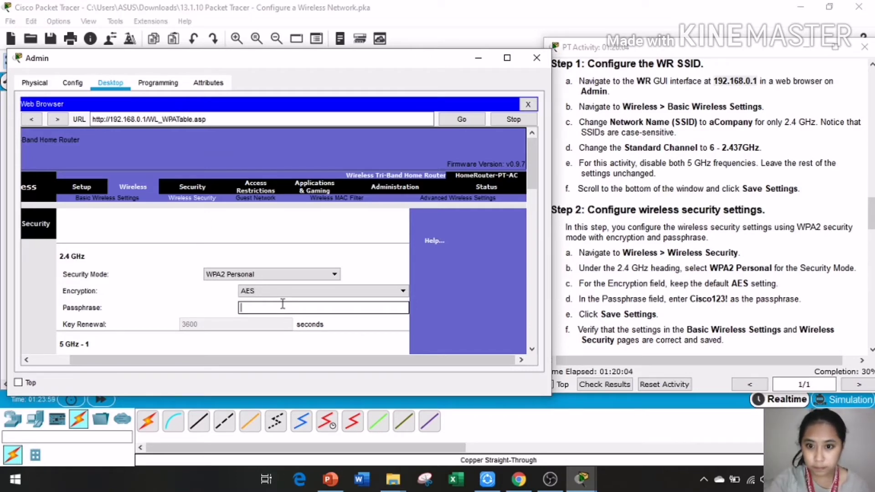
type("Cu")
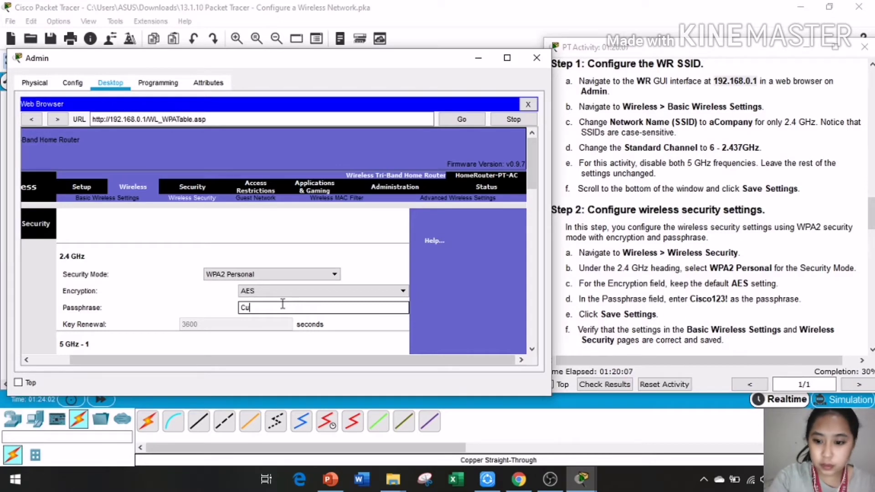
key("BackSpace")
type("isco")
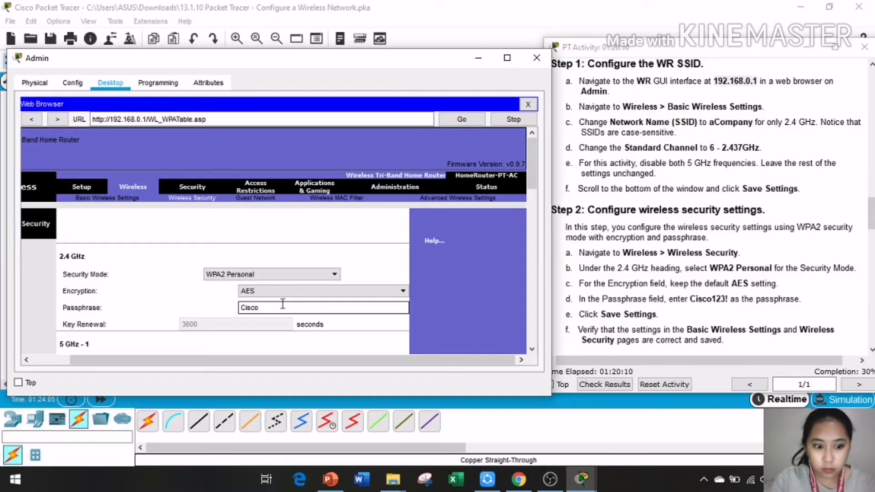
type("123!")
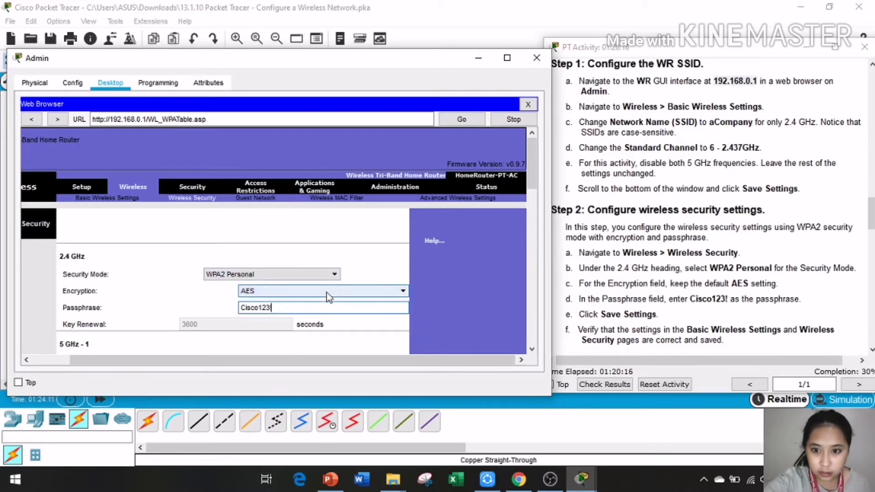
scroll(319, 310, "down", 5)
scroll(360, 296, "down", 3)
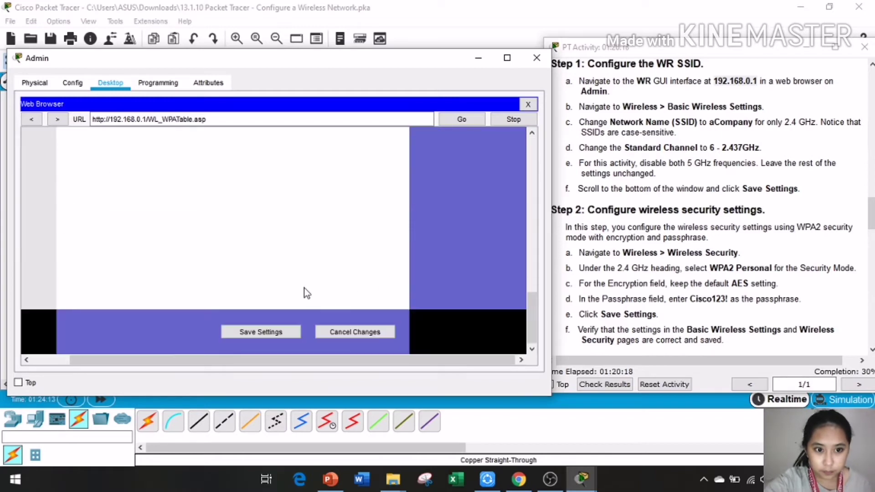
Step: Save the Wireless Security settings, then move the Admin window to reveal the diagram and instructions
left_click(246, 338)
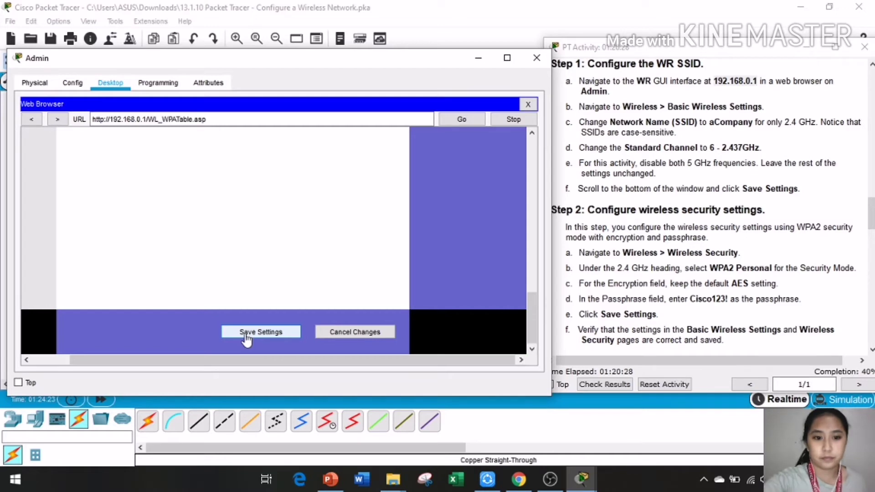
left_click(246, 335)
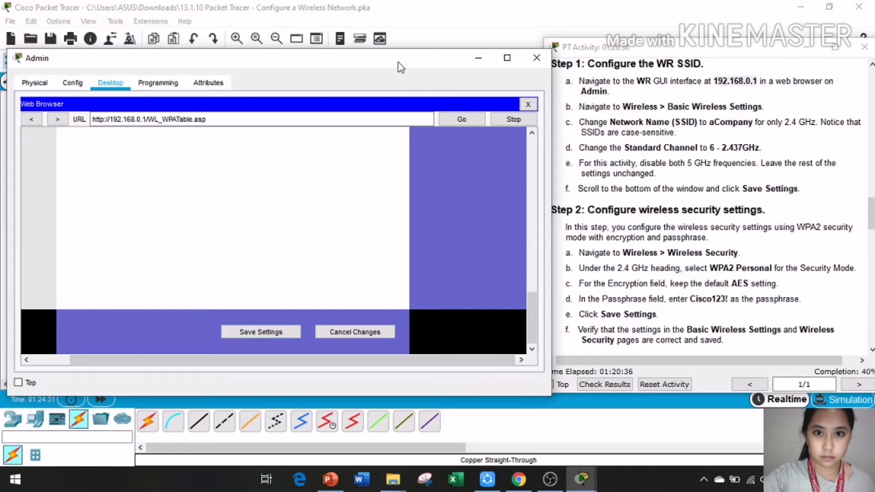
left_click_drag(407, 62, 387, 364)
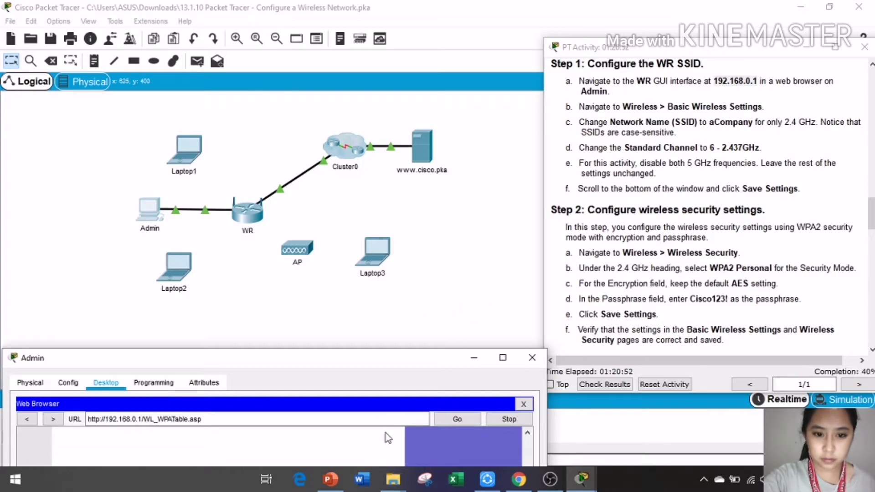
left_click_drag(370, 358, 477, 85)
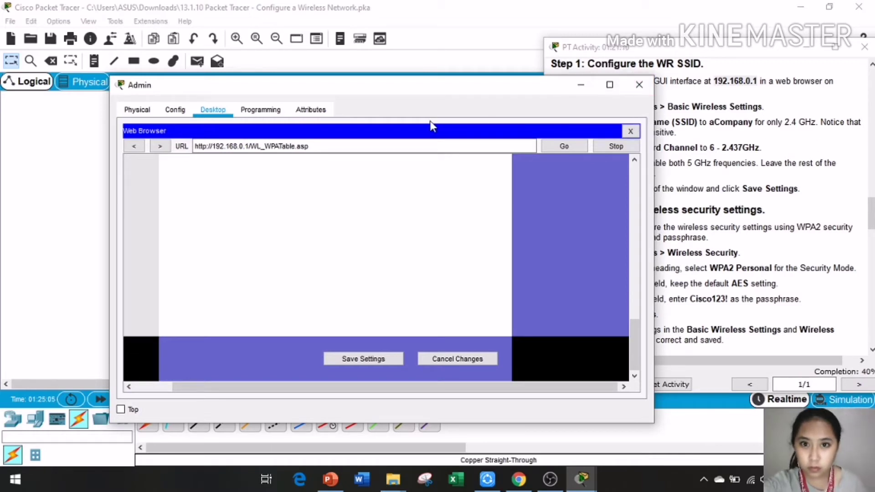
left_click_drag(460, 91, 377, 100)
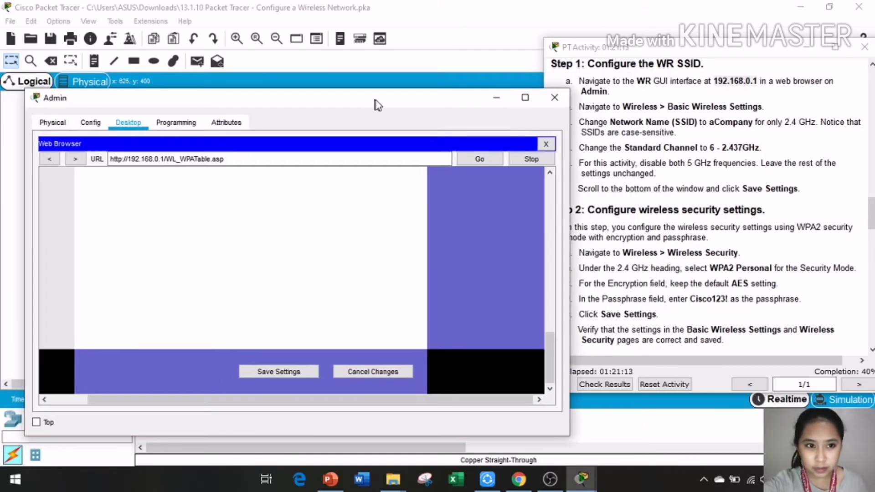
Step: Close the Admin PC window and scroll the activity instructions down to Step 3
left_click(556, 103)
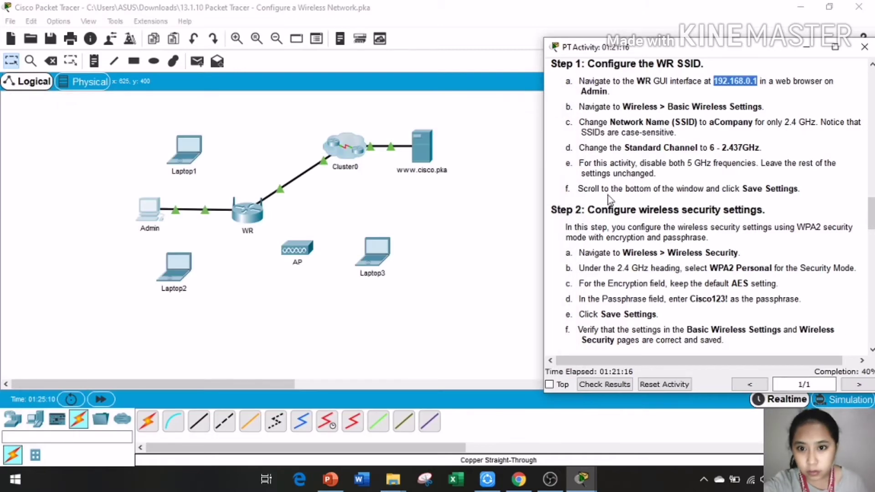
scroll(644, 195, "down", 1)
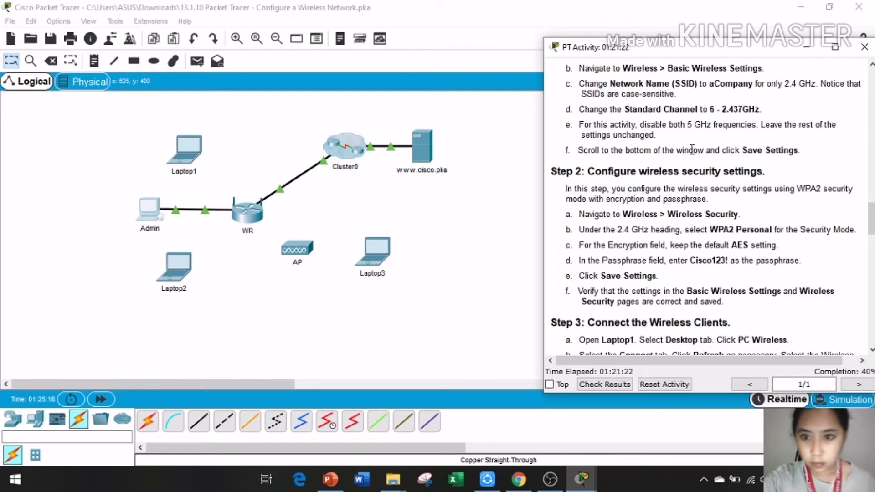
scroll(645, 221, "down", 5)
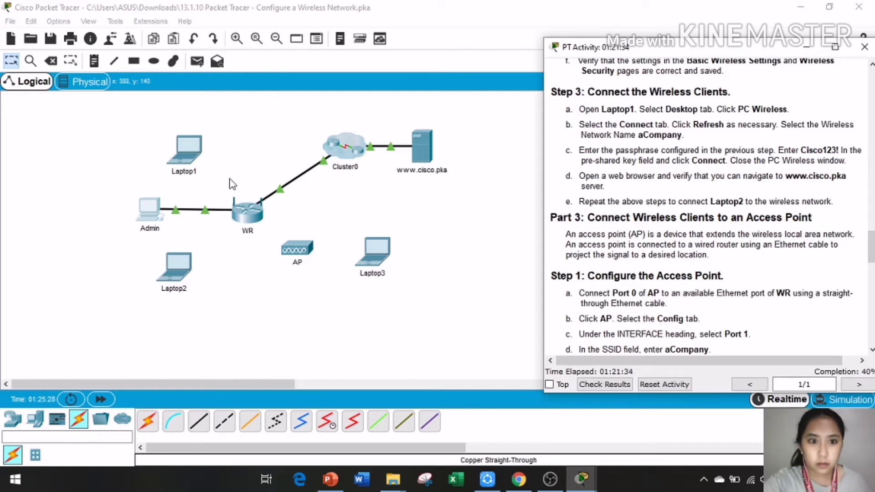
Step: Open Laptop1's device window and resize it to sit beside the Step 3 instructions
left_click(189, 143)
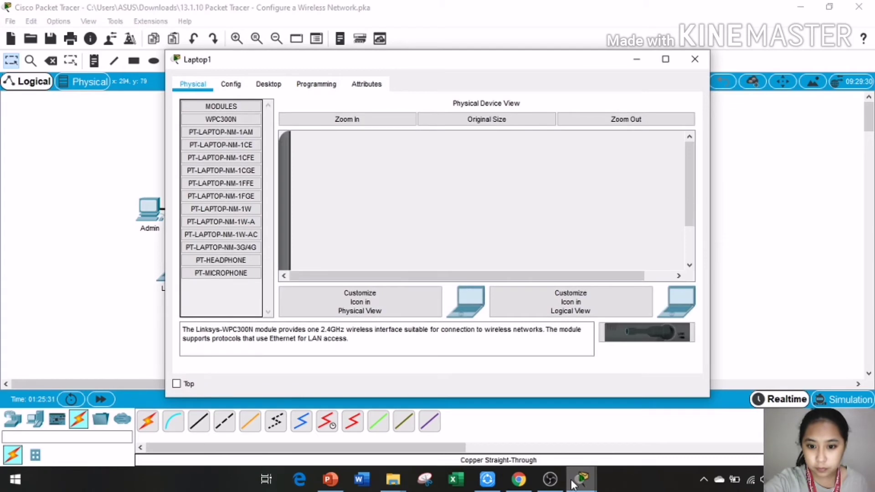
mouse_move(580, 481)
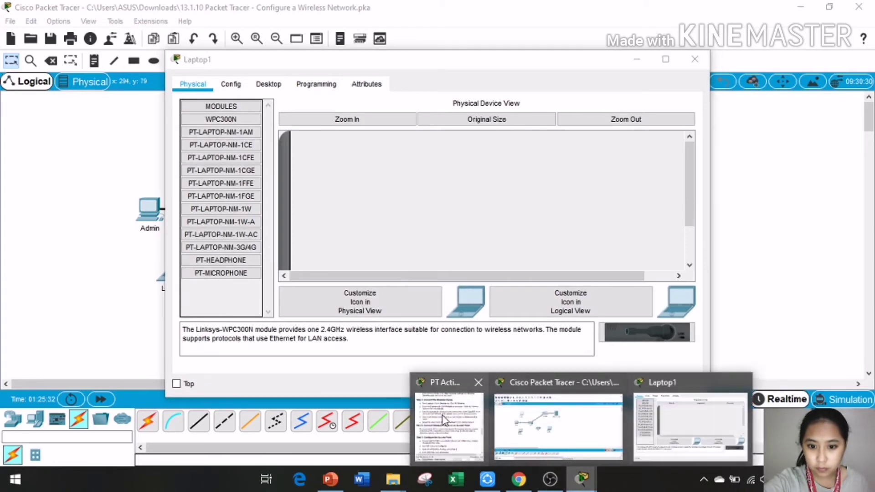
left_click(442, 416)
left_click_drag(394, 66, 145, 87)
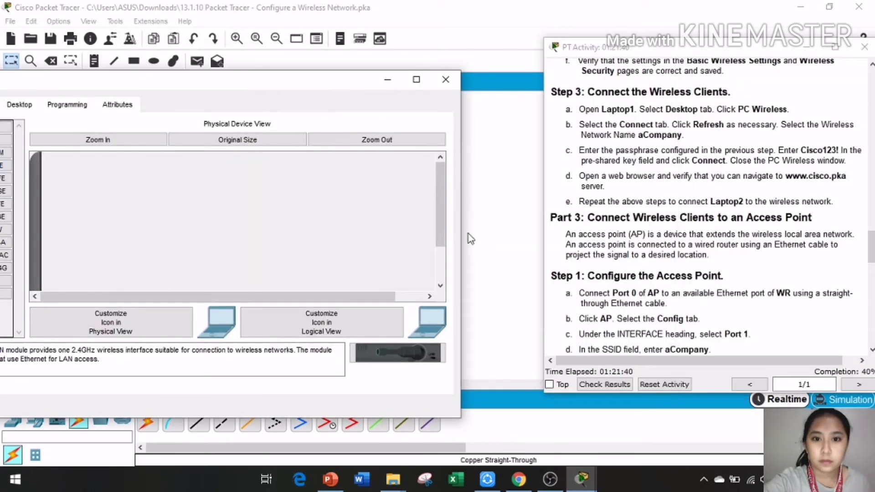
left_click_drag(460, 239, 273, 238)
left_click_drag(113, 83, 280, 83)
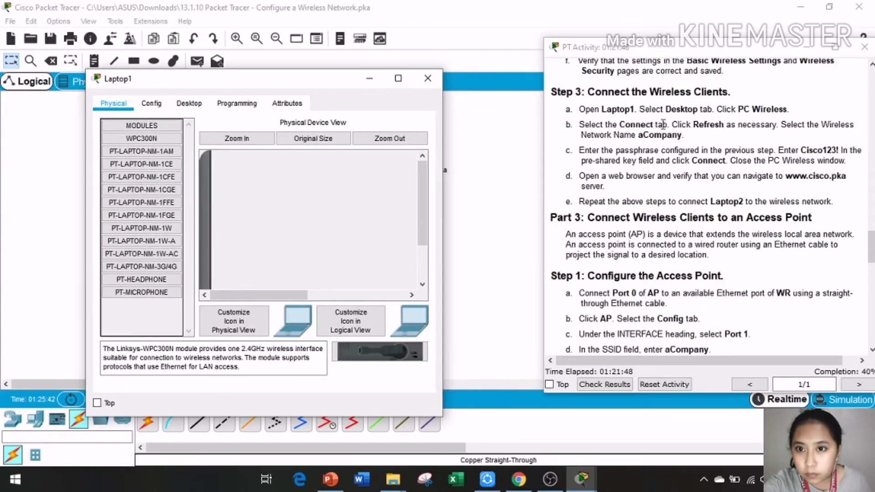
Step: Open Laptop1's PC Wireless client, refresh the network list, and select aCompany (channel 6, WPA2-PSK)
left_click(189, 104)
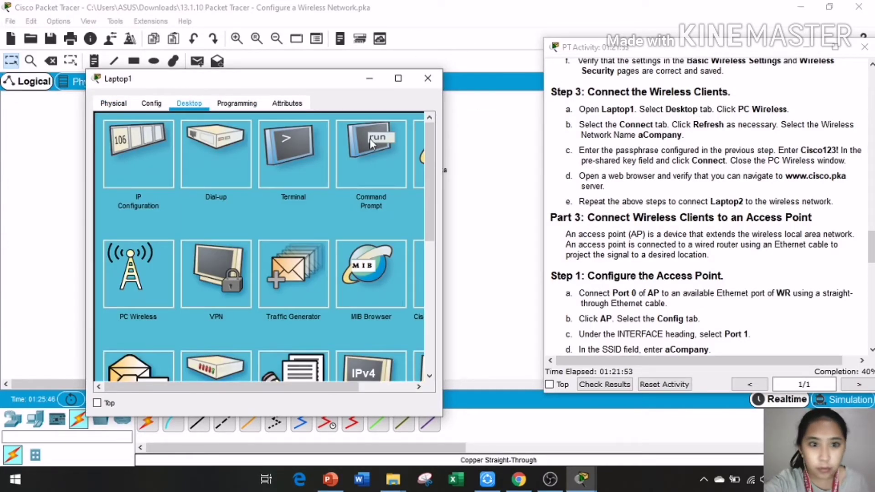
left_click(141, 278)
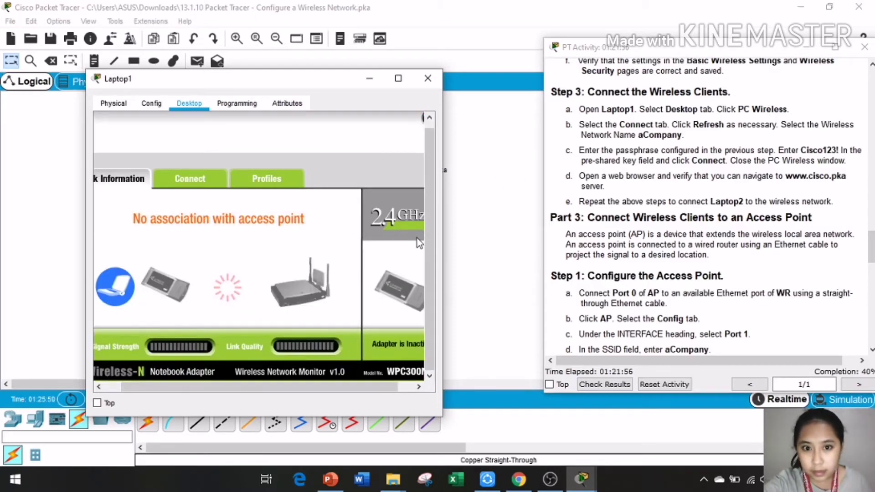
left_click_drag(445, 237, 542, 238)
left_click_drag(356, 82, 313, 84)
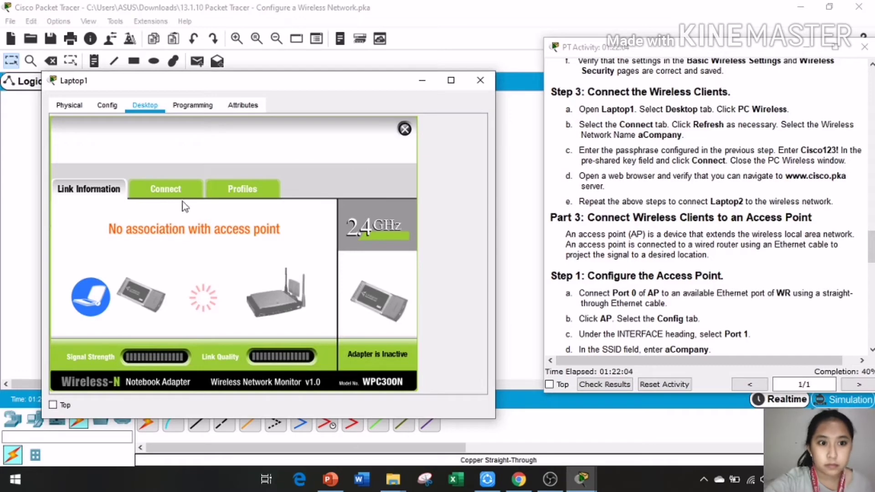
left_click(184, 187)
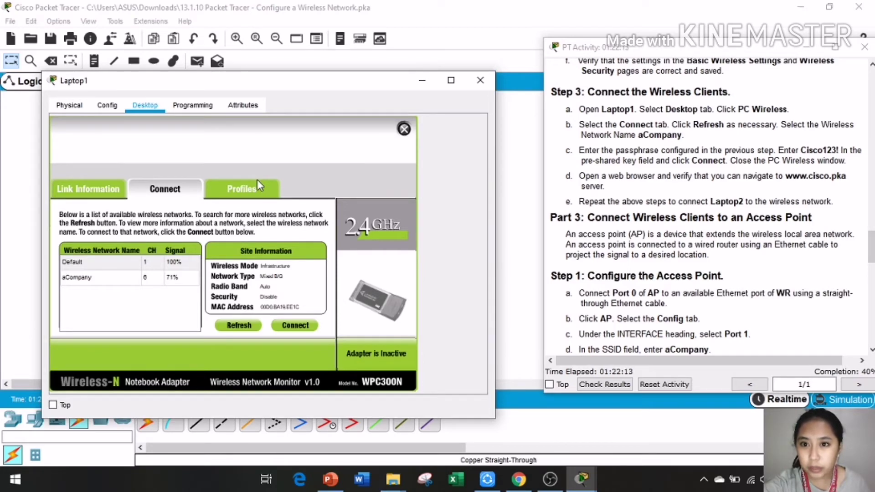
left_click(240, 326)
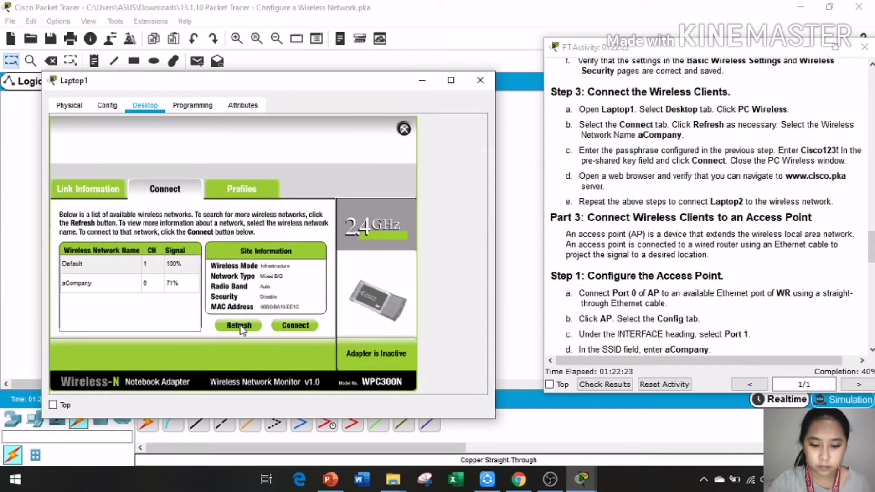
left_click(146, 281)
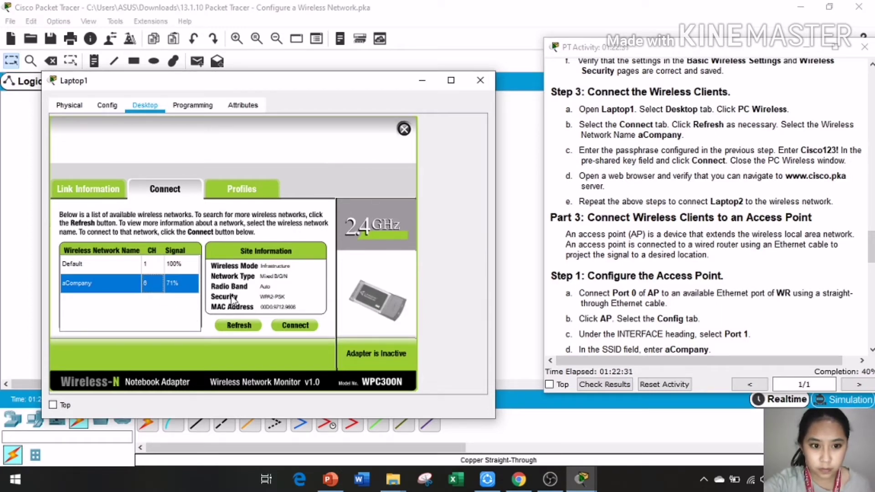
Step: Connect Laptop1 to aCompany using the WPA2 pre-shared key, then close PC Wireless
left_click(296, 325)
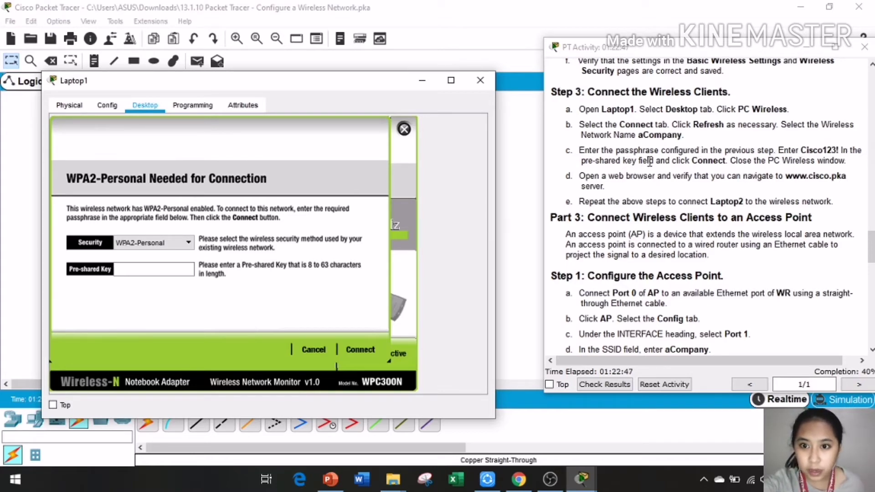
left_click(168, 271)
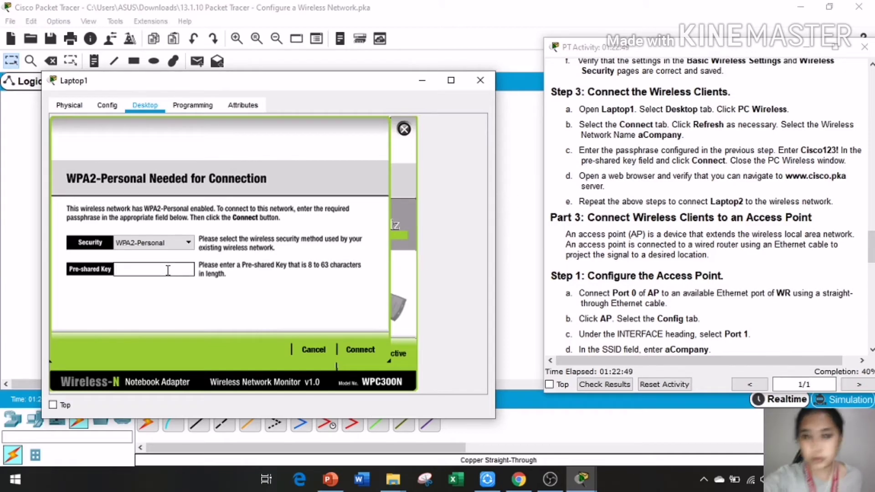
type("Cisco123")
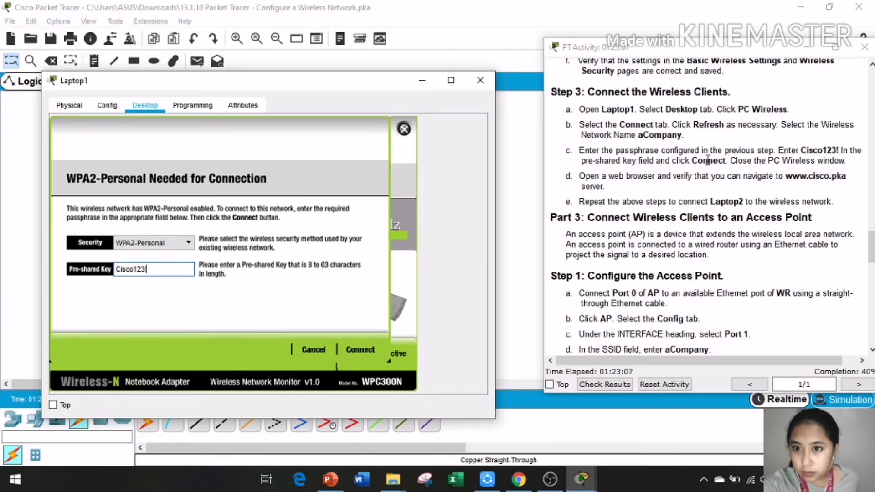
left_click(363, 350)
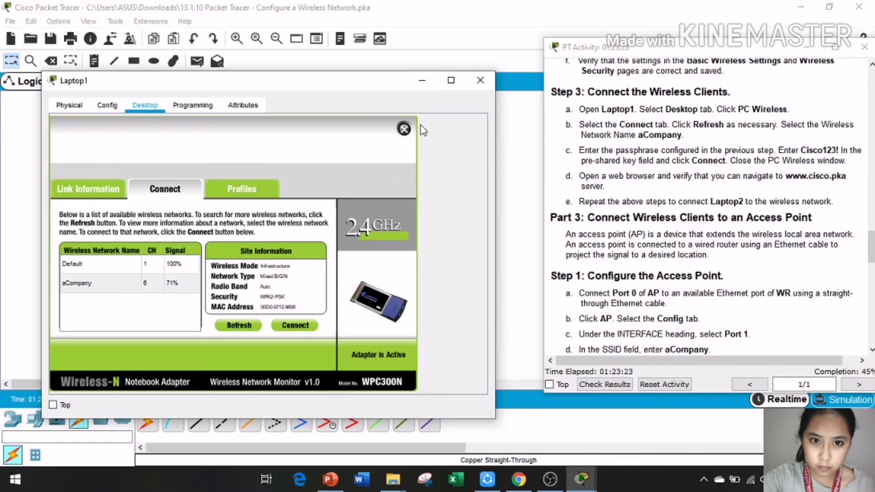
left_click(404, 129)
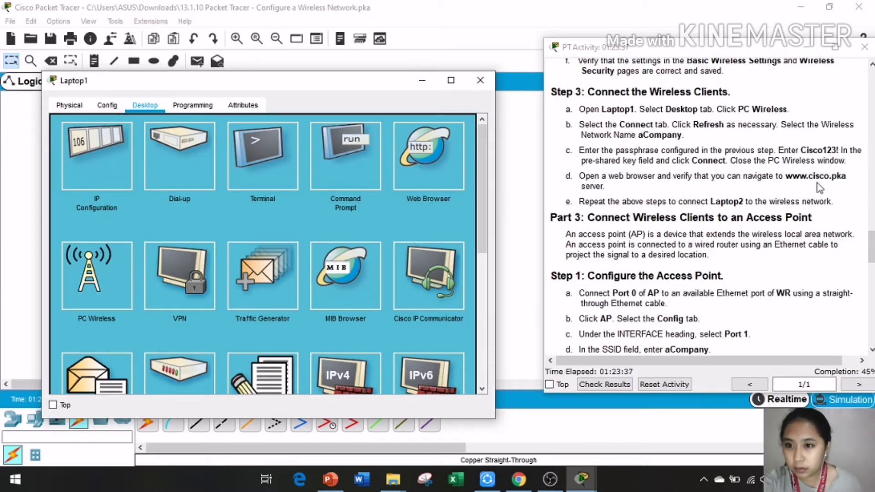
left_click(445, 167)
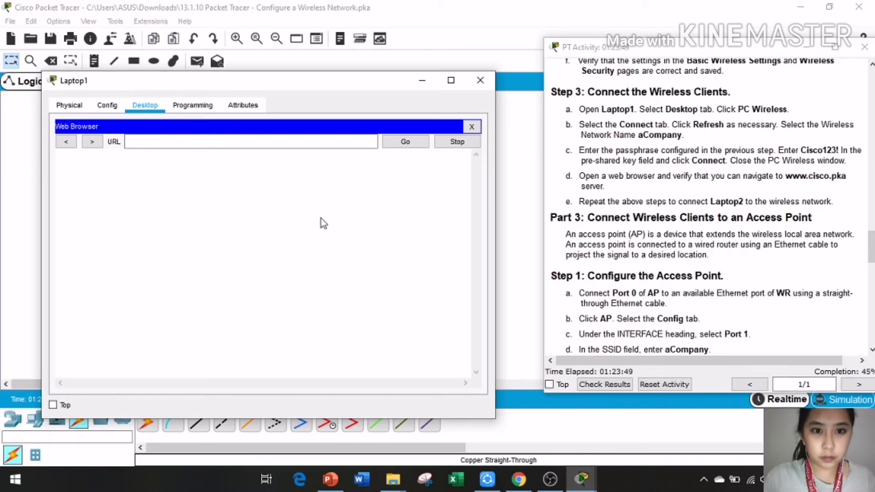
left_click(287, 145)
type("w")
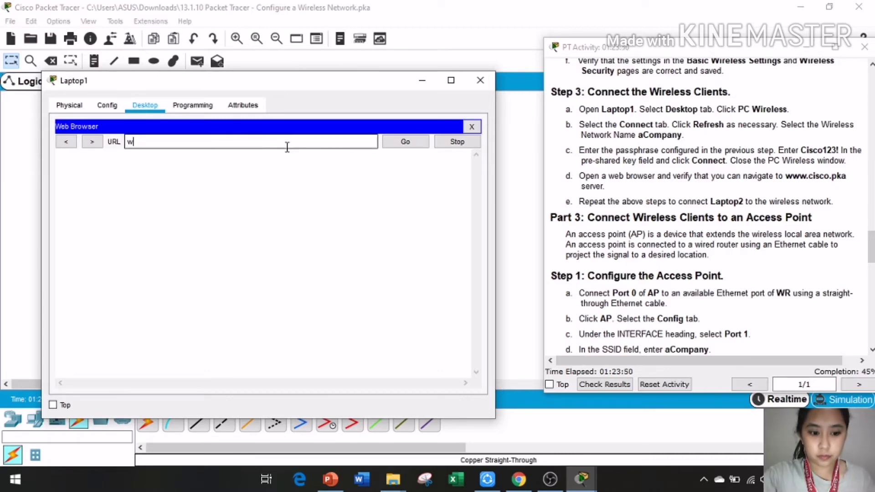
type("ww.")
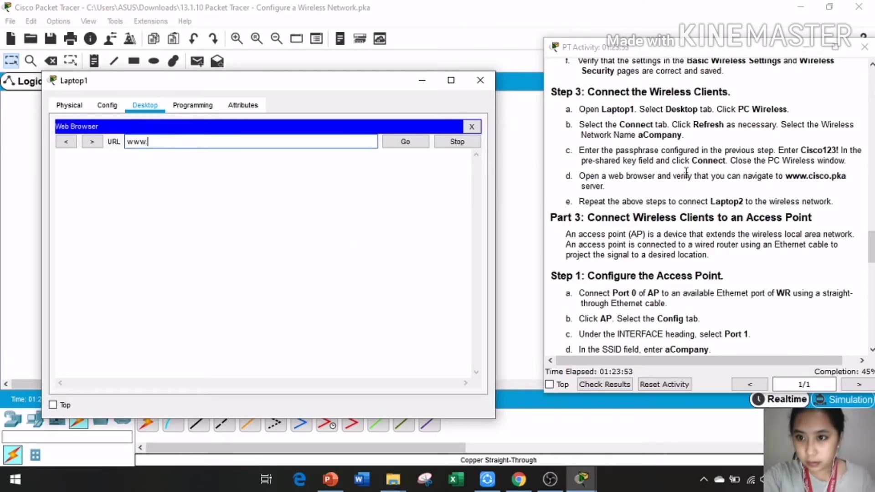
type("cis")
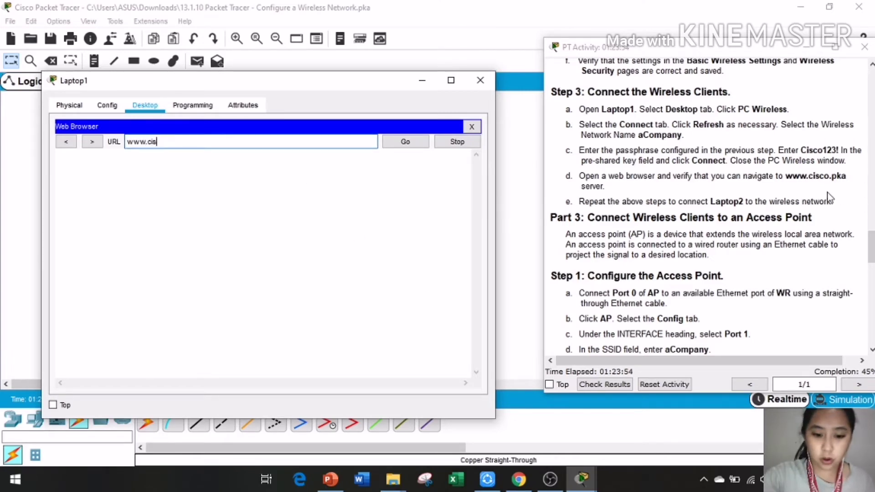
type("co.pka")
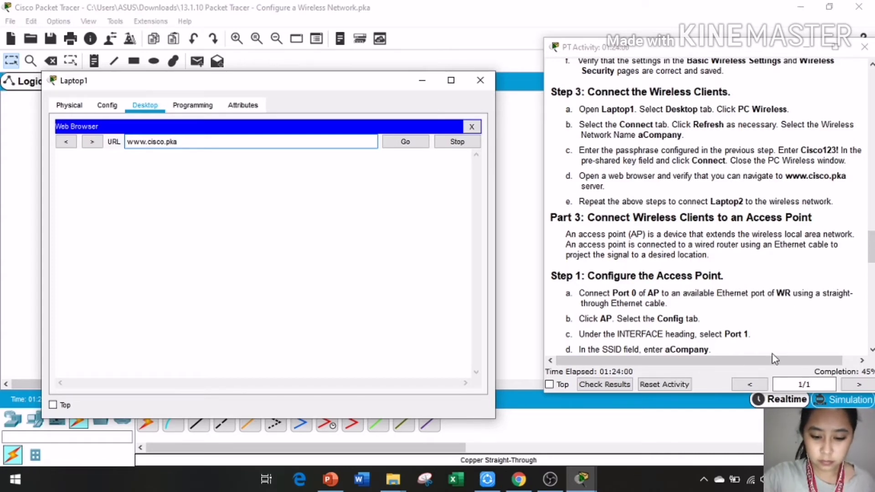
left_click(407, 143)
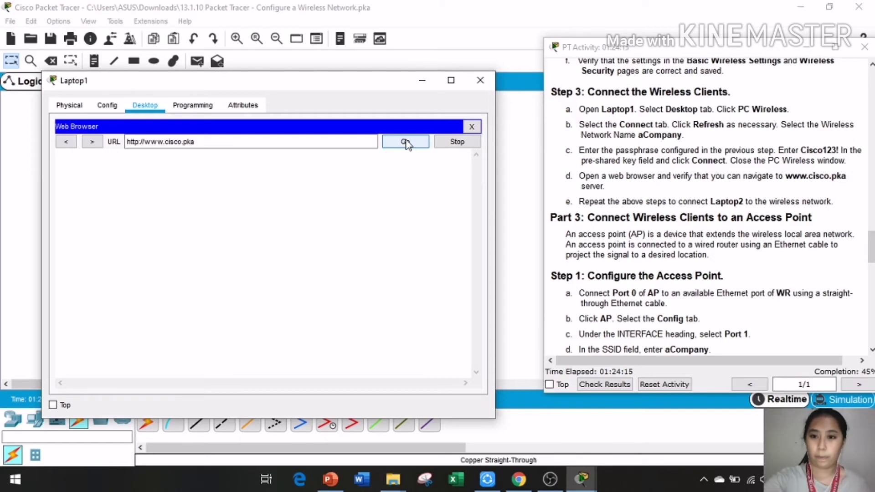
mouse_move(355, 73)
left_mouse_down()
mouse_move(357, 90)
mouse_move(380, 75)
mouse_move(355, 75)
left_mouse_up()
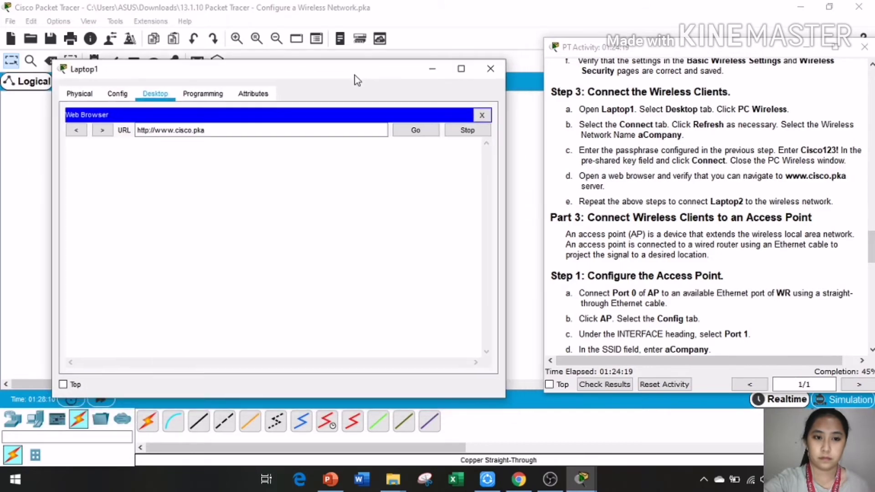
left_click(410, 132)
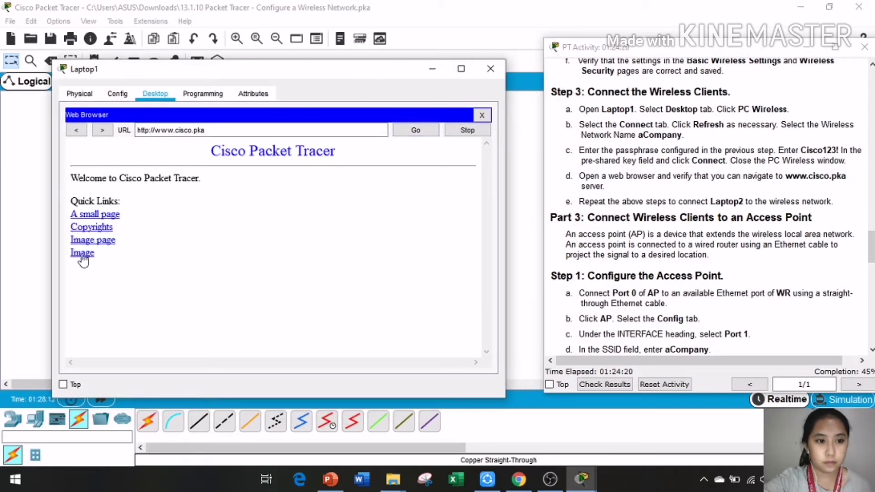
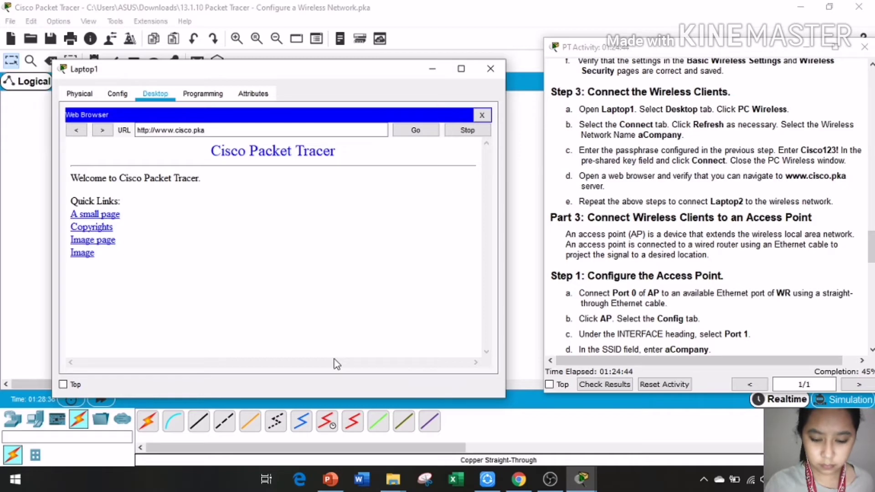
Step: Close Laptop1's browser window and bring the network topology to the front
left_click(490, 68)
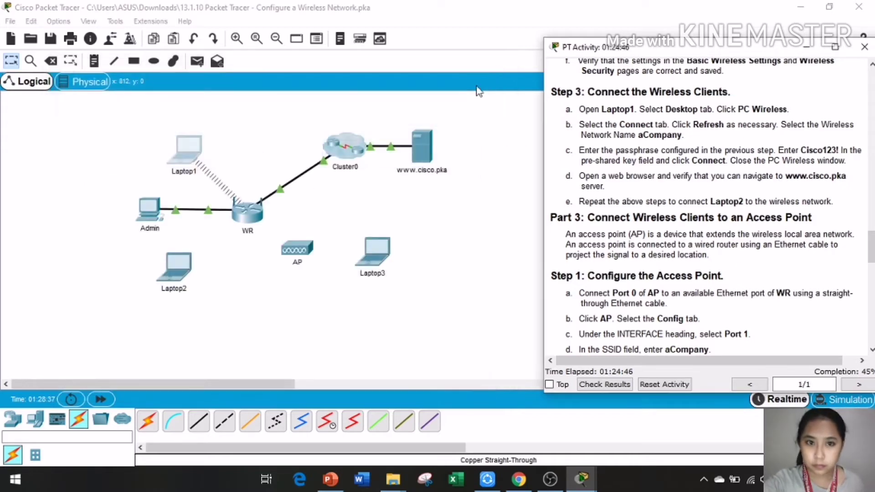
left_click(177, 292)
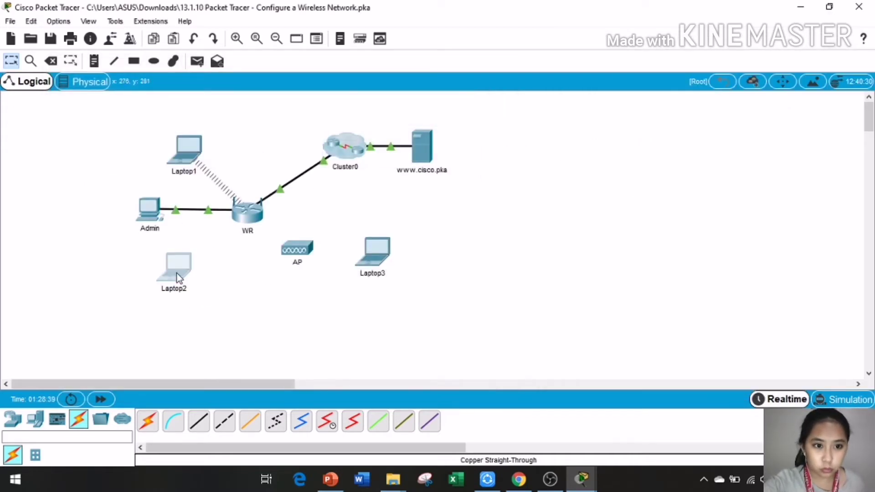
Step: Open Laptop2's PC Wireless client, refresh the network list, and select aCompany
left_click(177, 274)
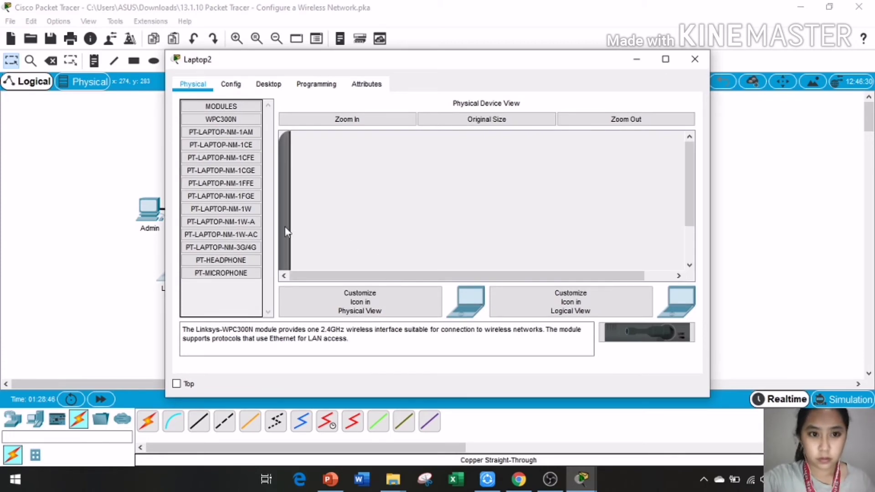
left_click(268, 84)
left_click(221, 274)
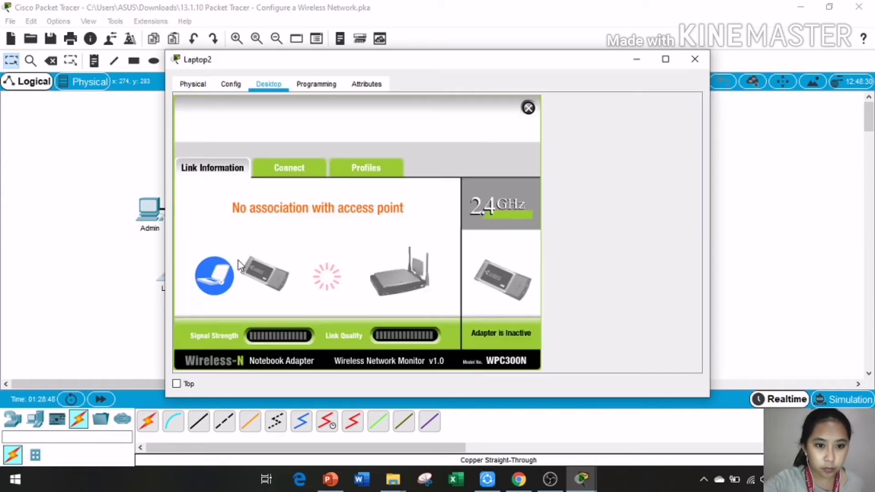
left_click(266, 166)
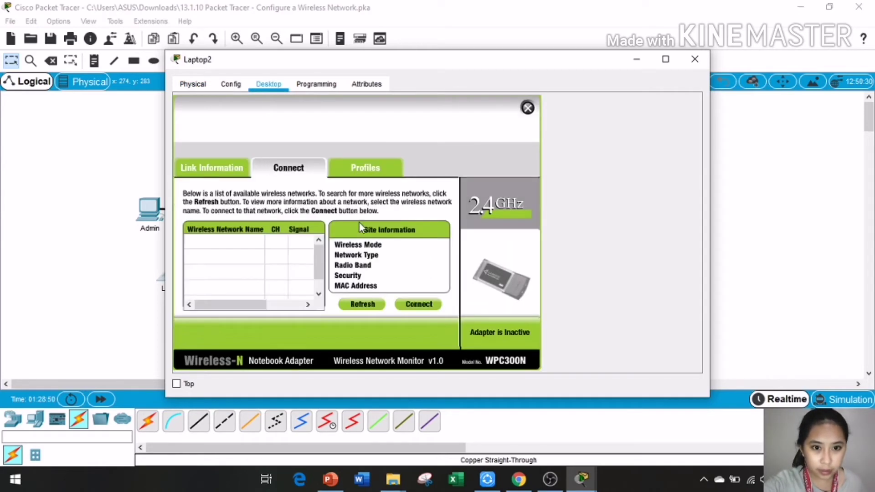
left_click(369, 304)
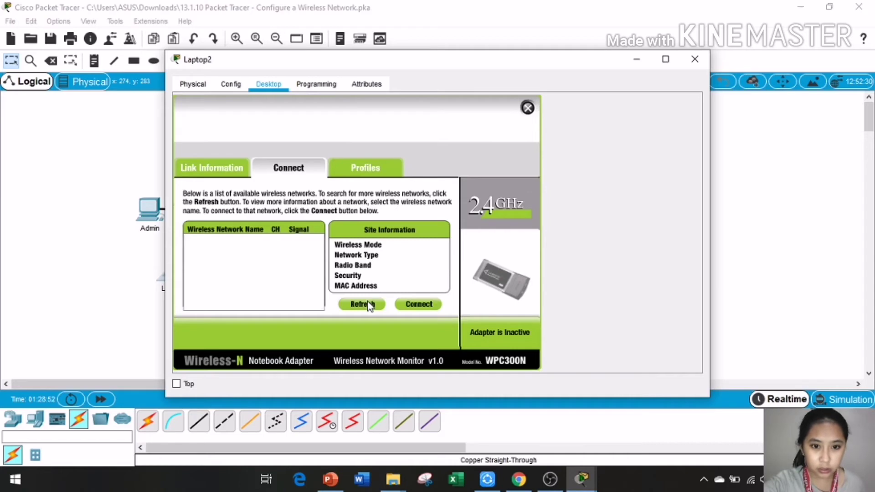
left_click_drag(478, 58, 341, 51)
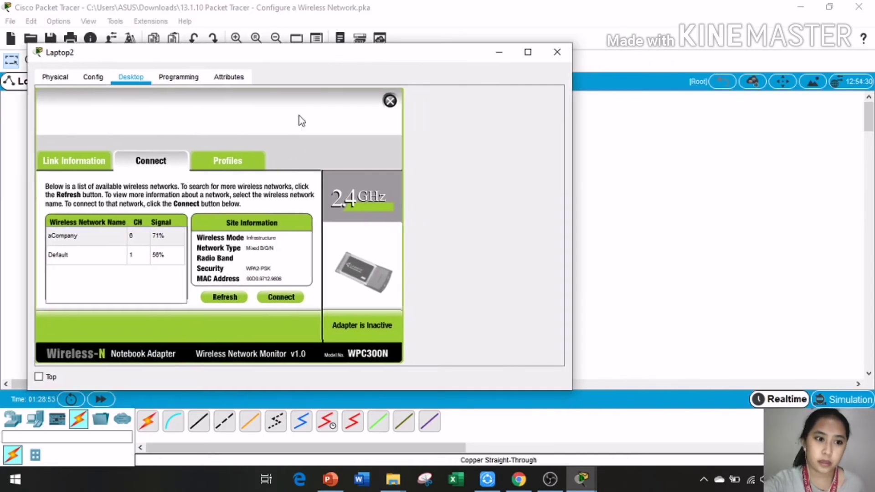
left_click(104, 239)
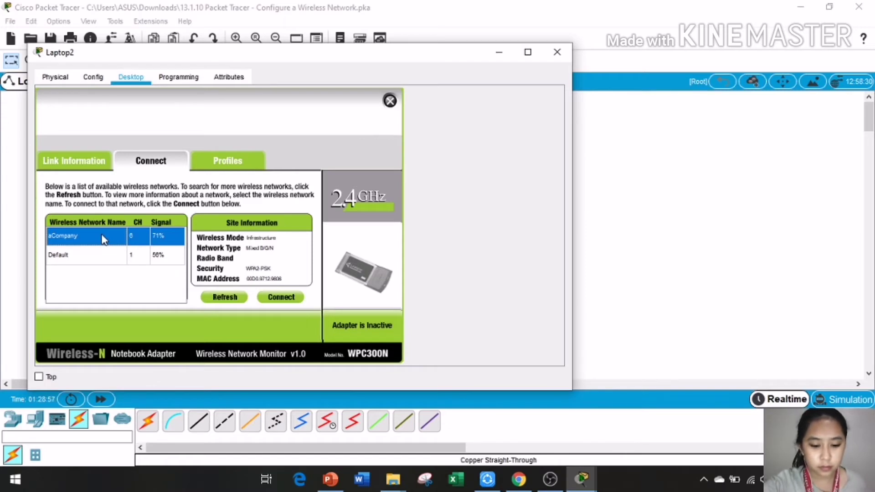
Step: Connect Laptop2 to aCompany by entering the WPA2 pre-shared key
left_click(283, 298)
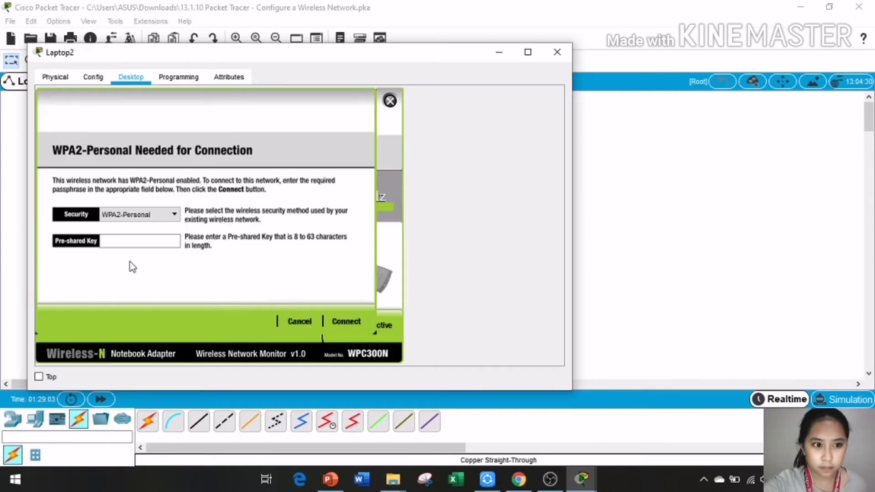
left_click(135, 240)
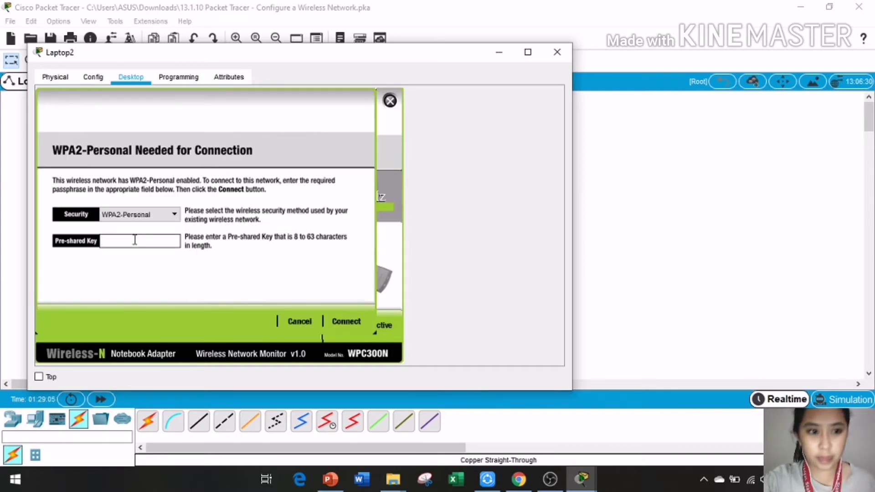
type("Cisco")
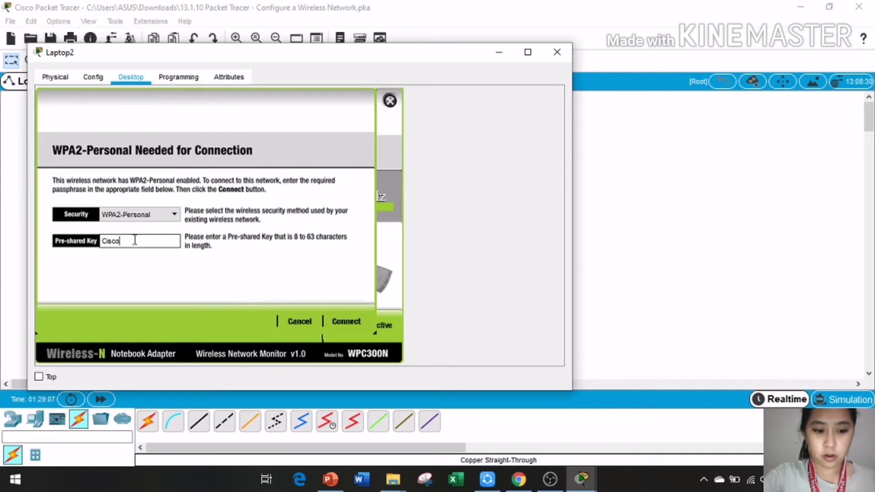
type("123!")
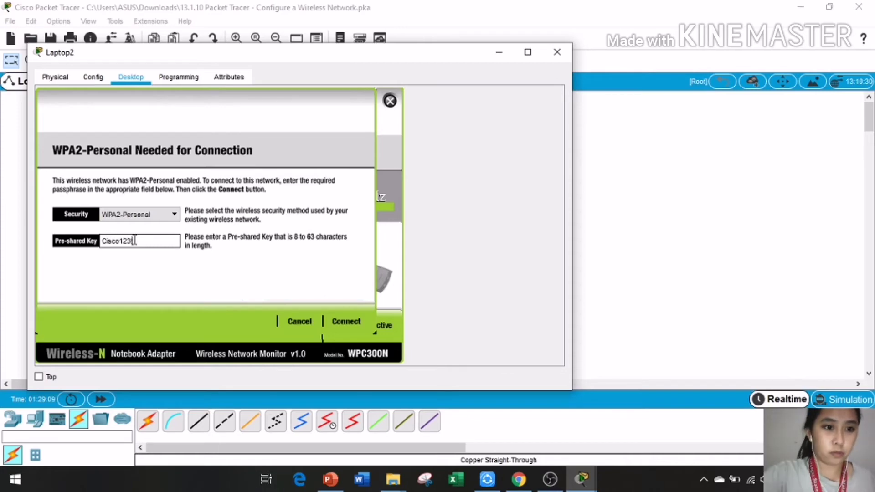
left_click(349, 321)
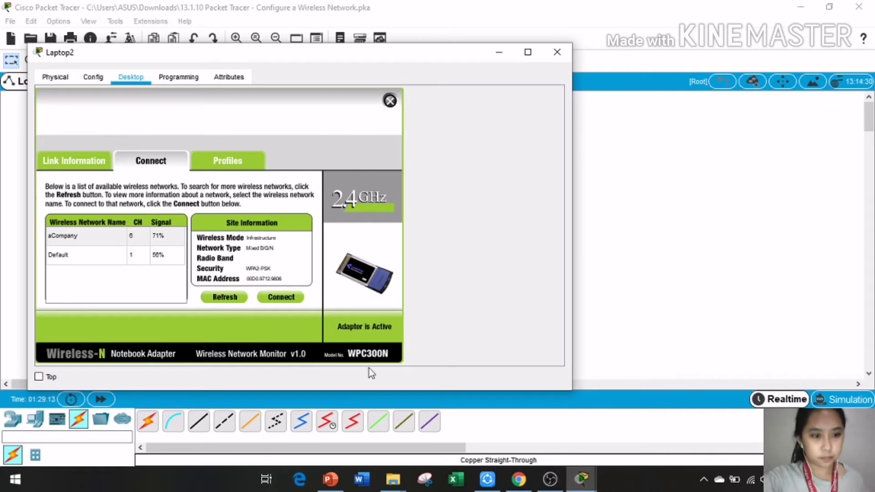
left_click(582, 478)
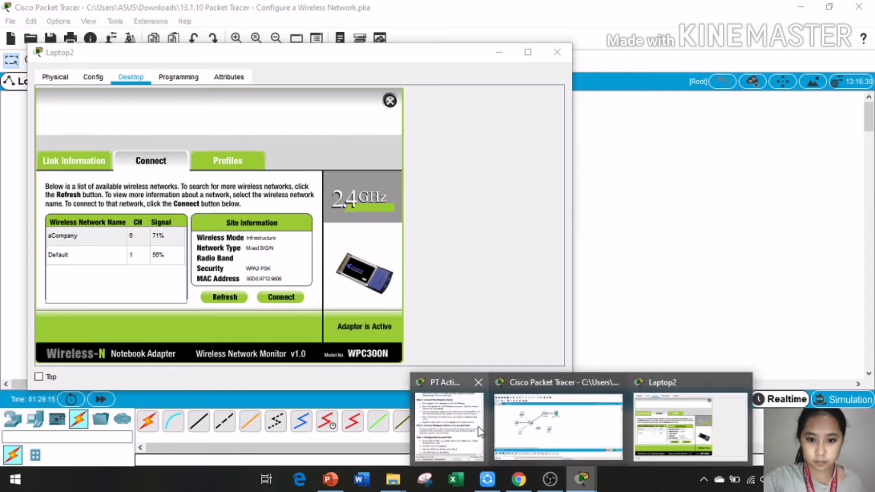
left_click(479, 431)
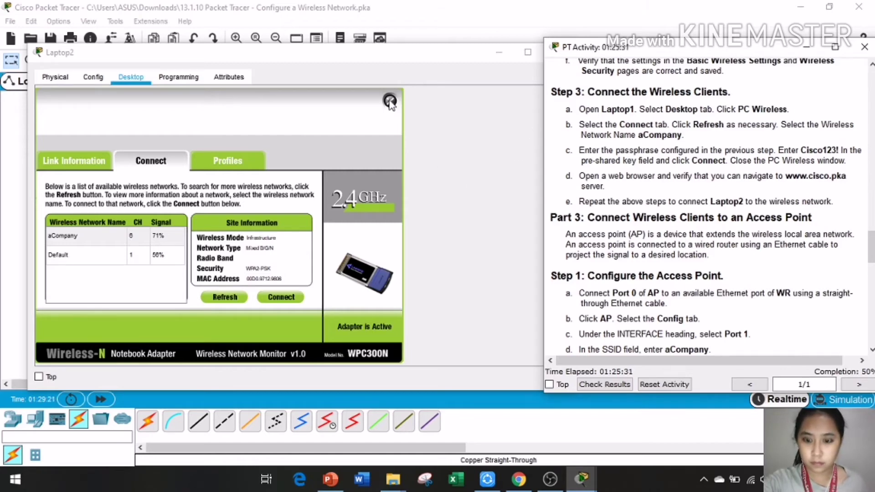
left_click(390, 101)
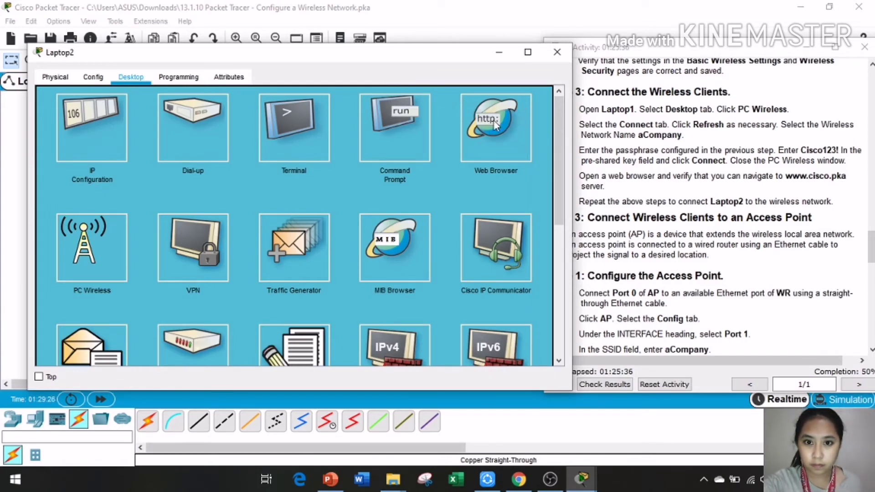
left_click(493, 119)
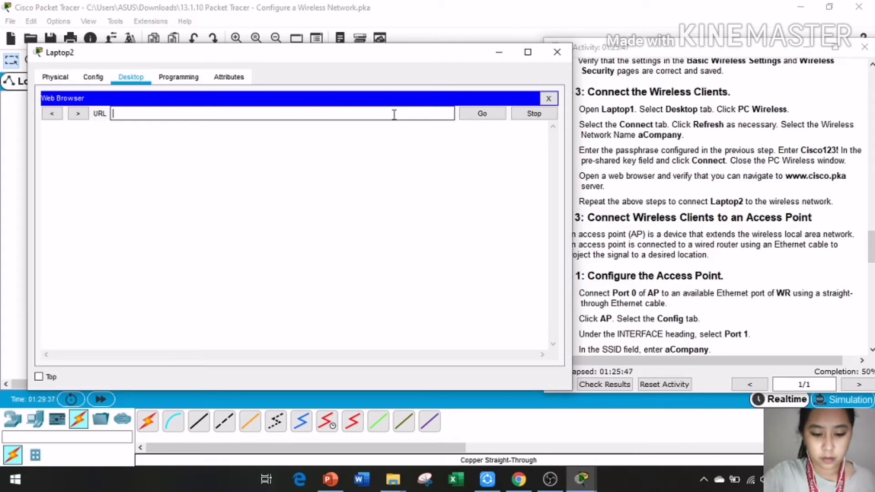
type("www")
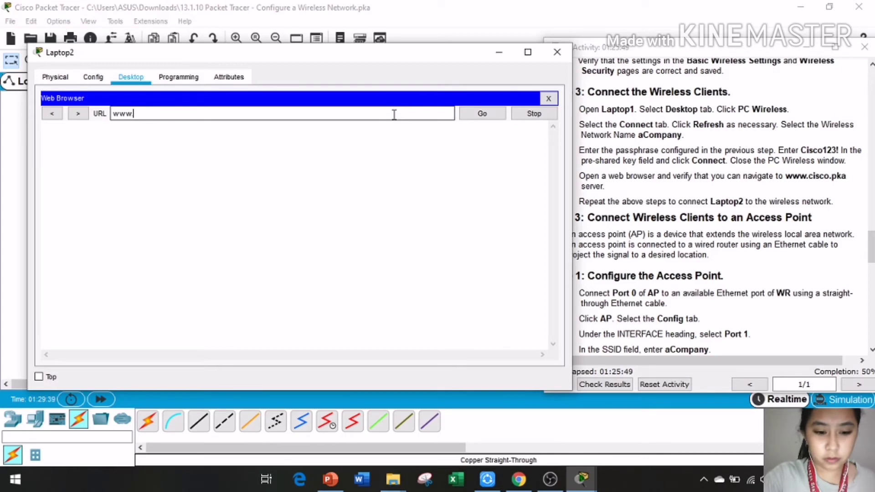
type(".cisco.pka")
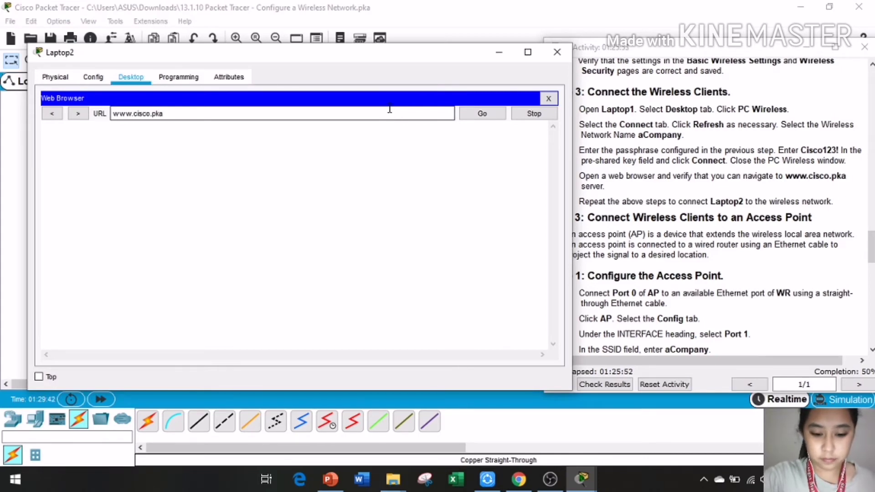
left_click(490, 117)
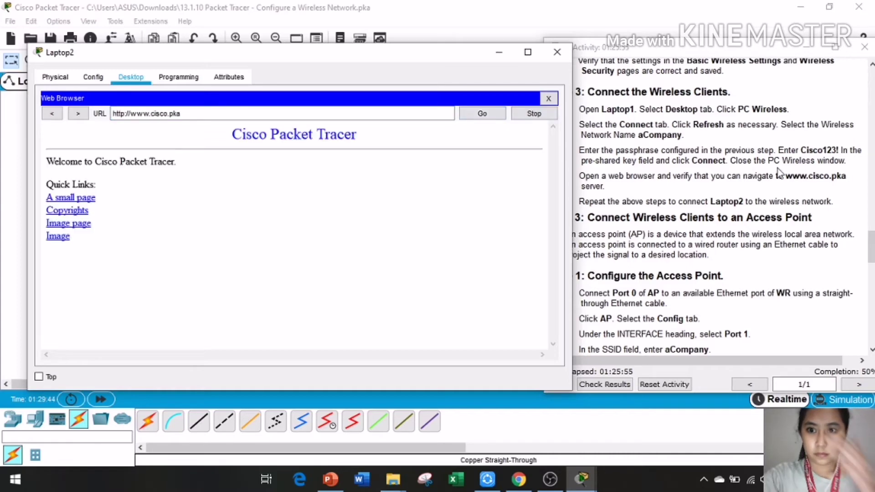
left_click_drag(459, 49, 193, 42)
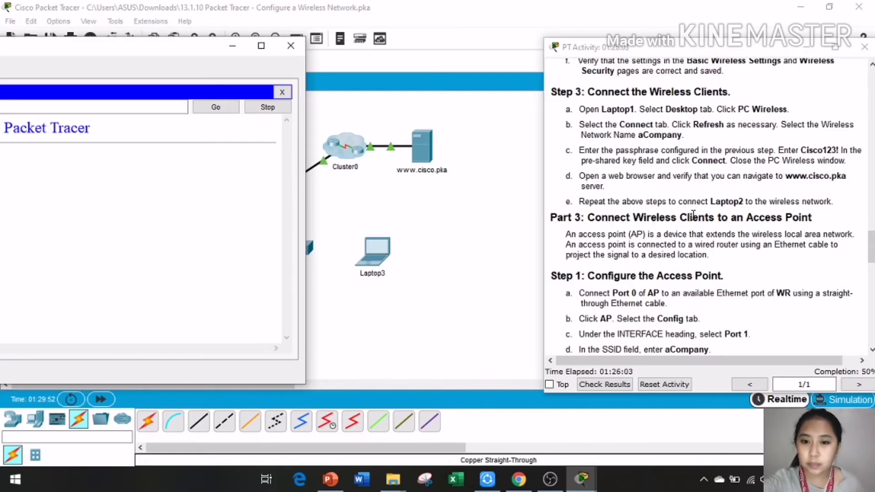
Step: Move Laptop2's window back into view and close it
scroll(692, 214, "down", 1)
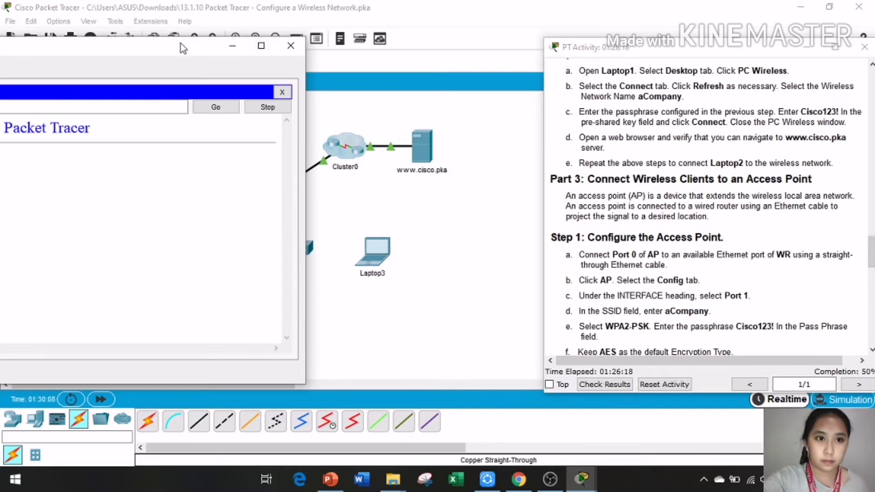
left_click_drag(180, 43, 417, 55)
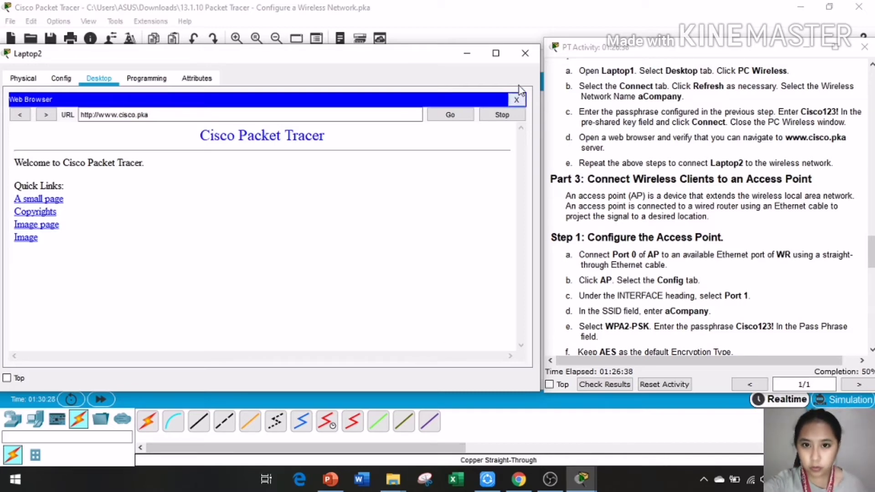
left_click(525, 54)
Step: Scroll the activity instructions to Part 3 Step 1 and highlight the access point steps
left_click_drag(647, 43, 609, 36)
scroll(659, 185, "down", 4)
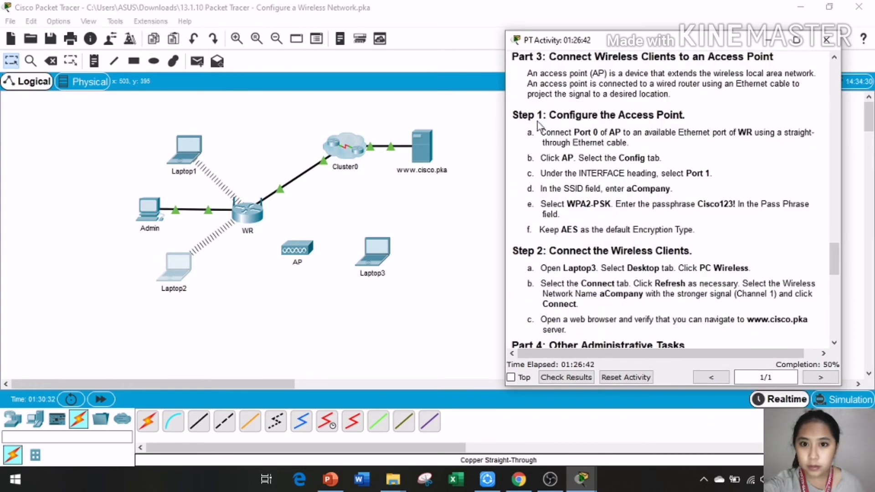
left_click_drag(516, 118, 709, 174)
left_click(517, 117)
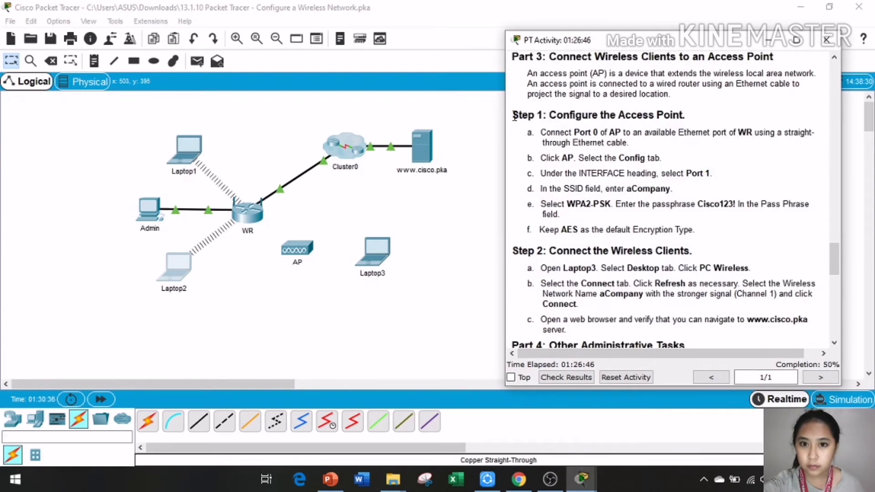
left_click_drag(512, 115, 708, 230)
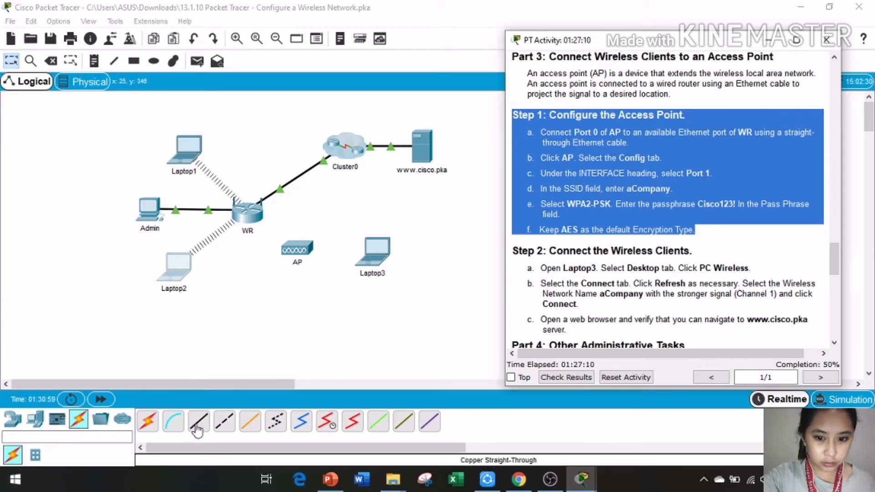
Step: Link AP Port 0 to a free WR Gigabit Ethernet port with a copper straight-through cable
left_click(197, 429)
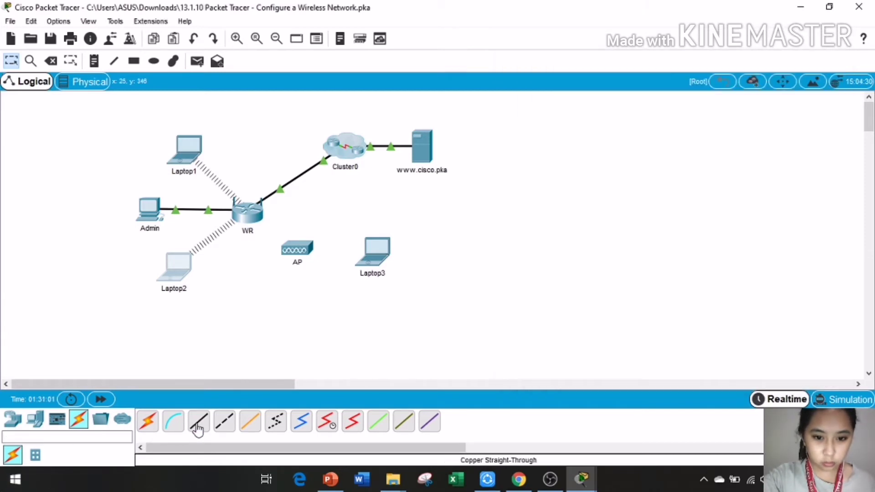
left_click(198, 424)
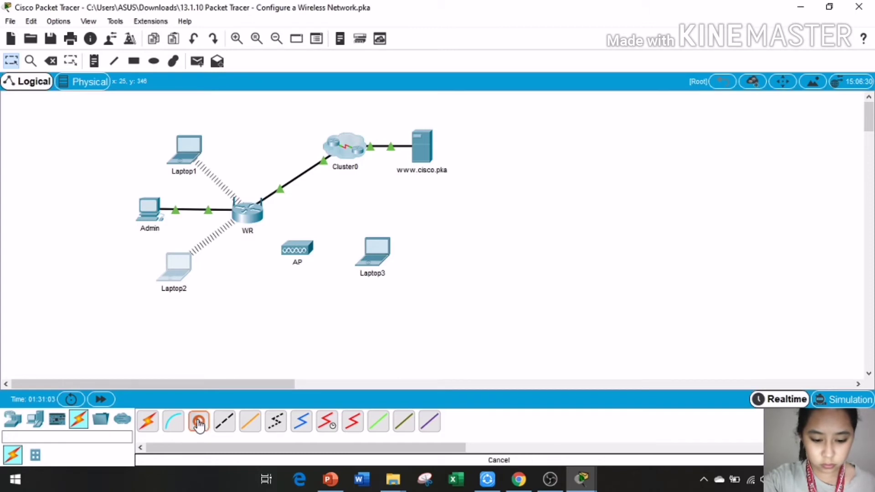
left_click(305, 249)
left_click(323, 250)
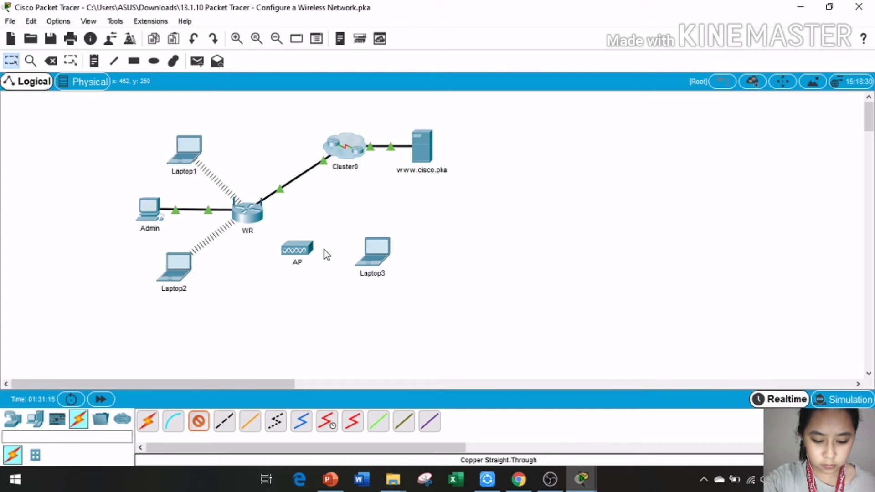
left_click(298, 248)
left_click(247, 220)
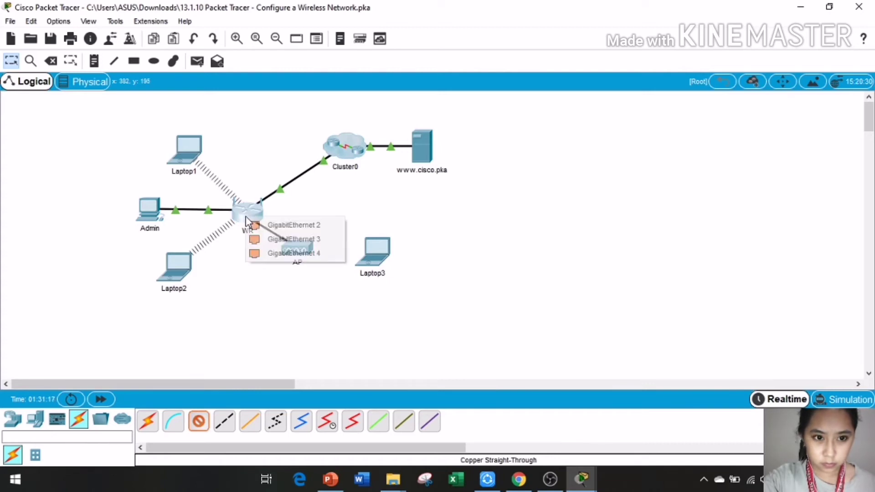
left_click(274, 226)
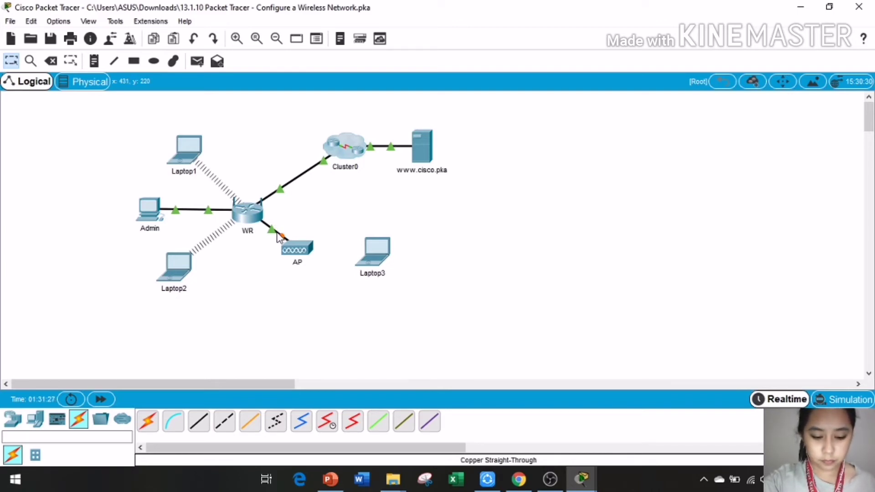
left_click(587, 486)
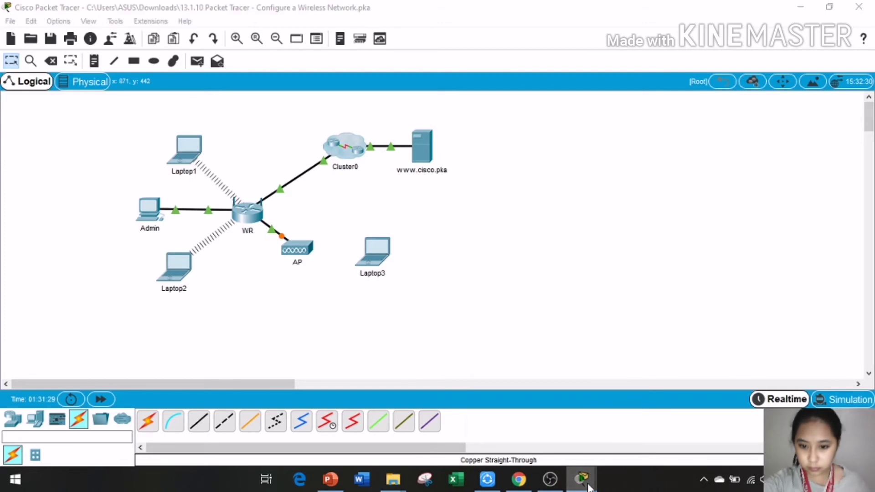
left_click(515, 420)
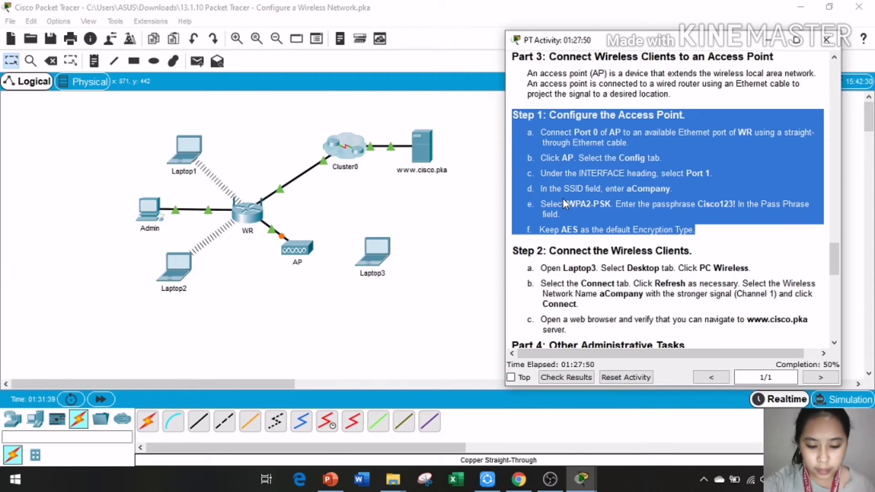
Step: Open the AP's Config tab and go to the wireless Port 1 interface settings
left_click(300, 250)
left_click(581, 478)
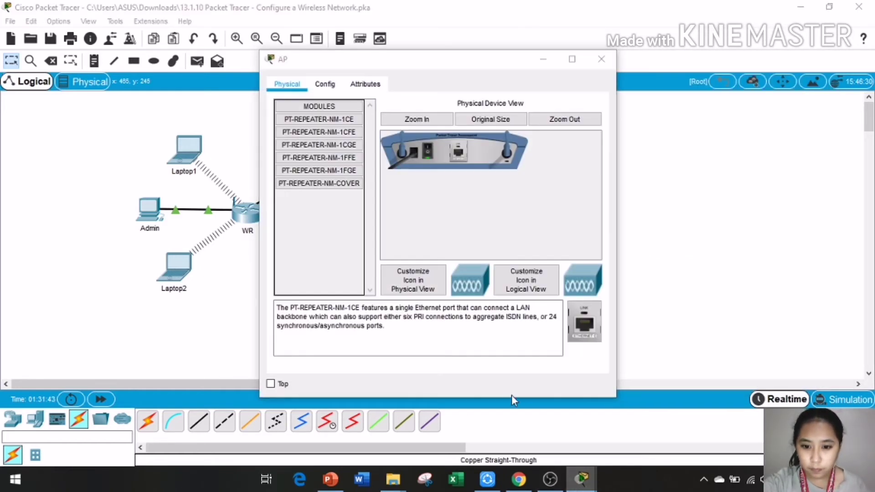
left_click(471, 428)
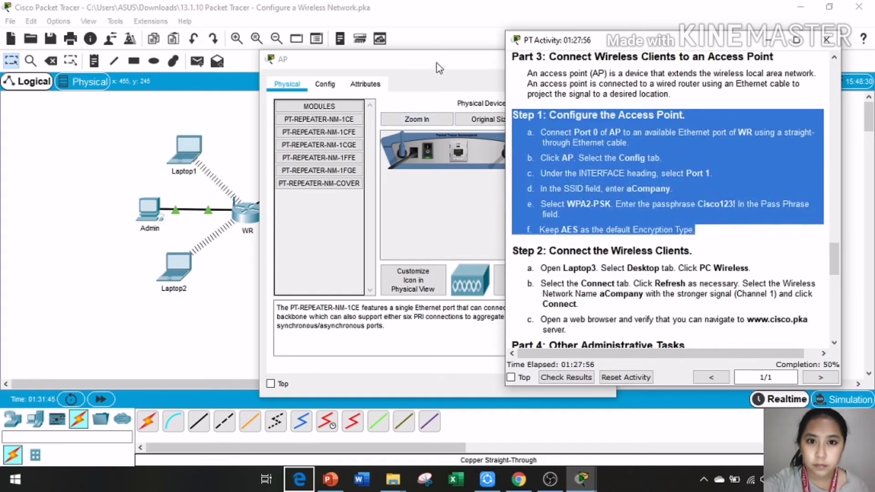
left_click_drag(437, 60, 250, 67)
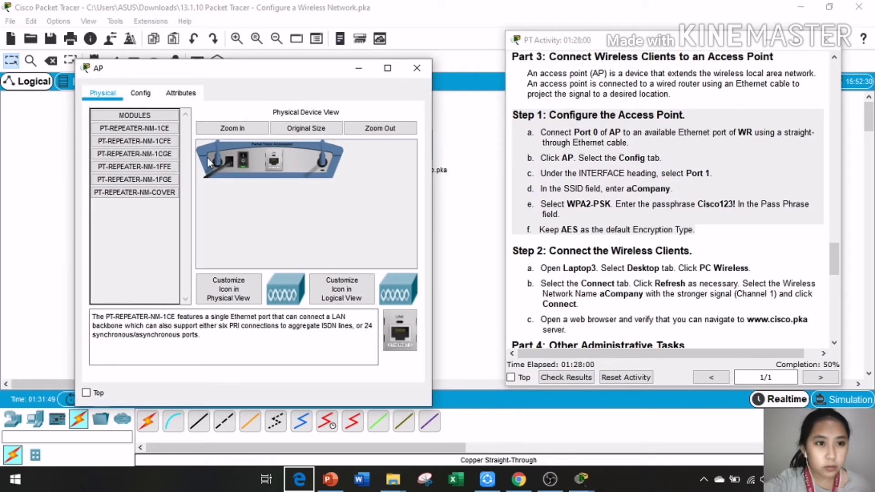
left_click(142, 93)
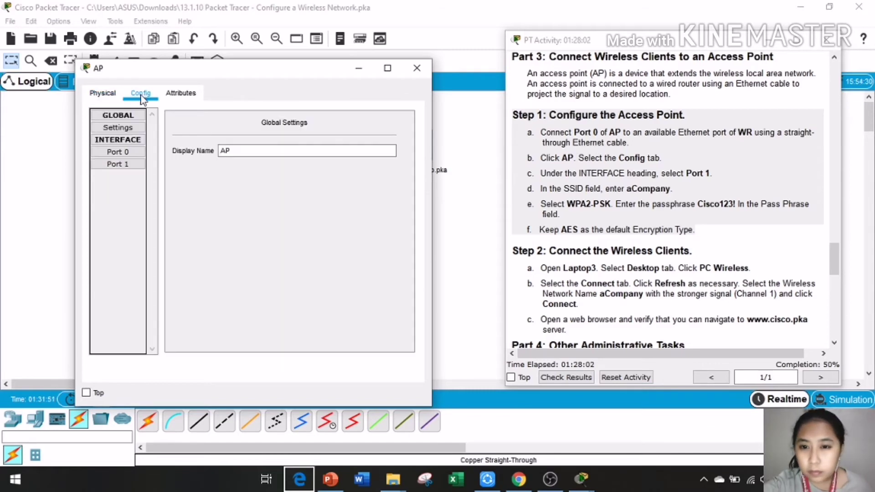
left_click(132, 144)
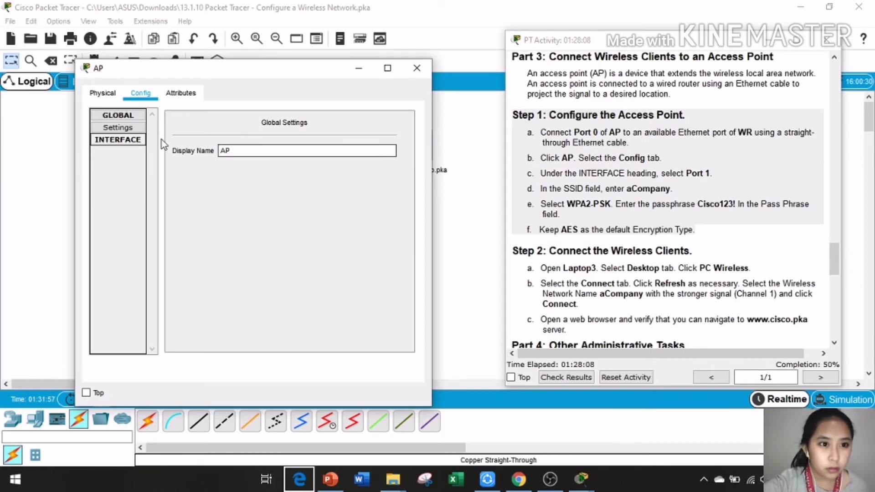
left_click(133, 144)
left_click(137, 165)
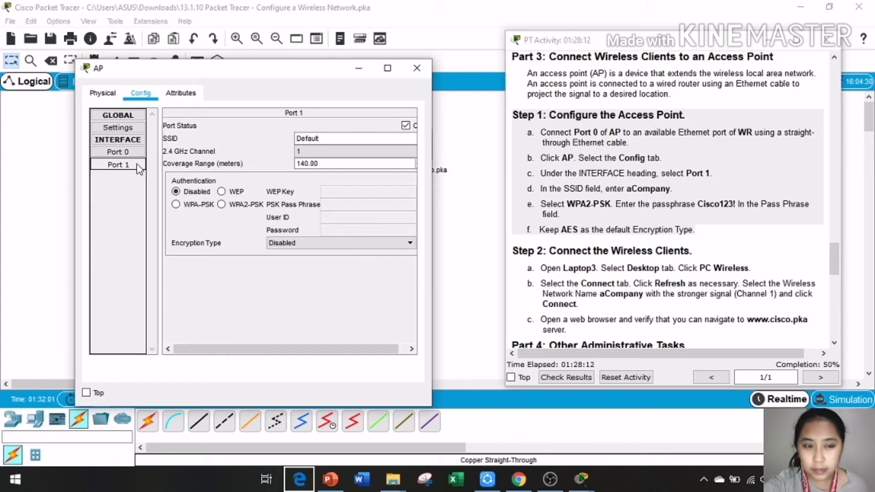
Step: Set Port 1's SSID to aCompany with WPA2-PSK, the passphrase, and AES encryption
left_click(338, 142)
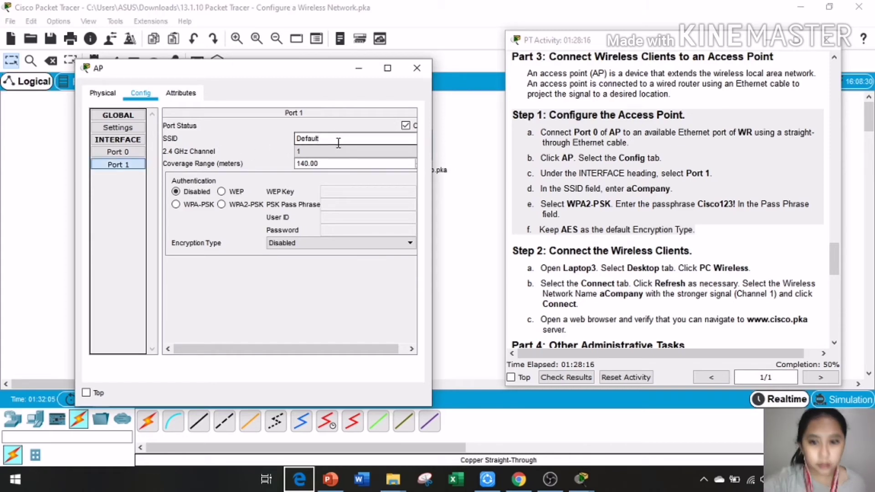
key("BackSpace")
key("BackSpace")
key("BackSpace")
key("BackSpace")
key("BackSpace")
key("BackSpace")
type("aCop")
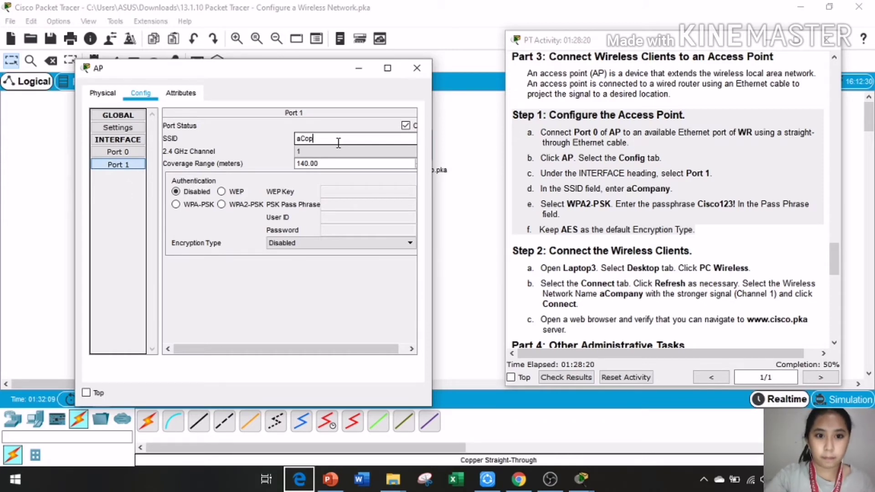
key("BackSpace")
type("mpany")
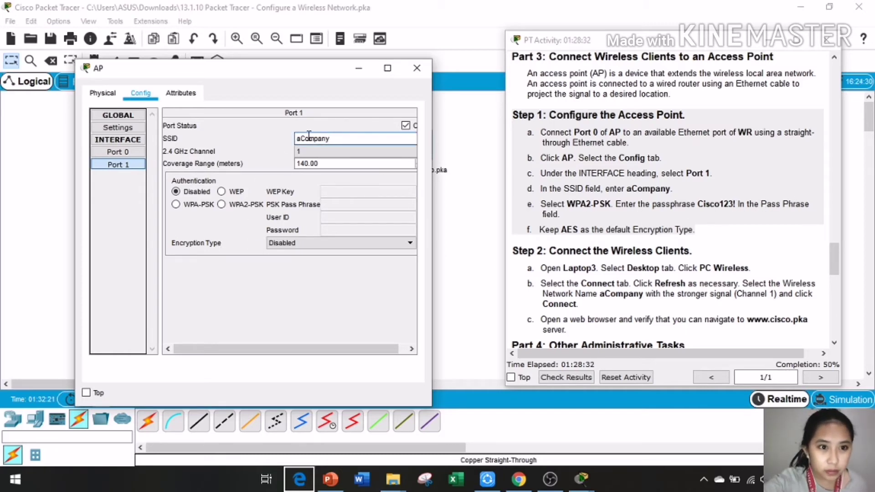
left_click(228, 204)
left_click(342, 204)
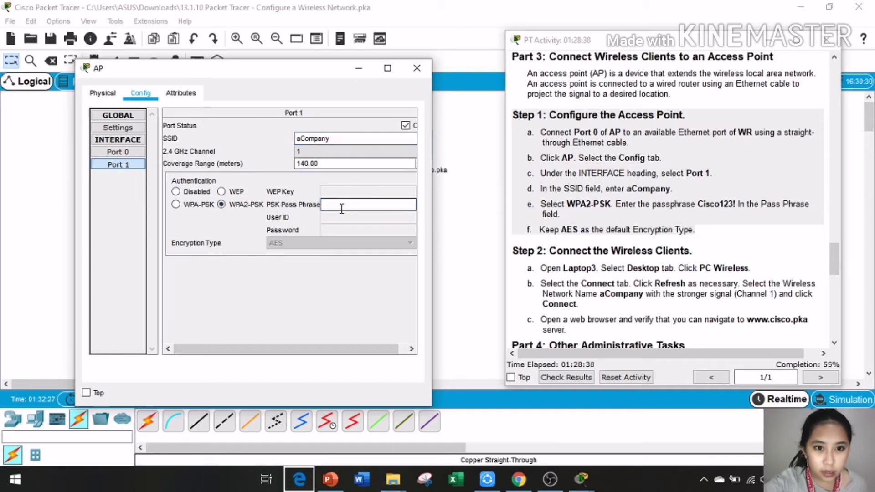
type("C")
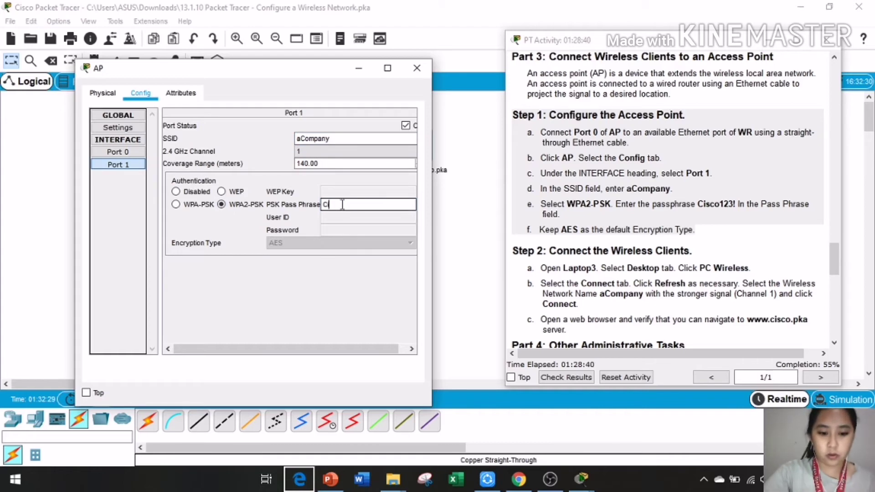
type("isc")
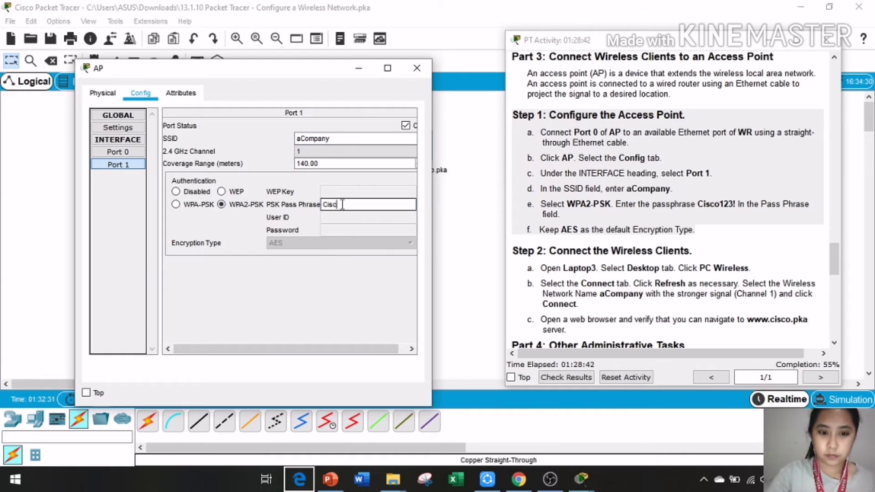
type("o")
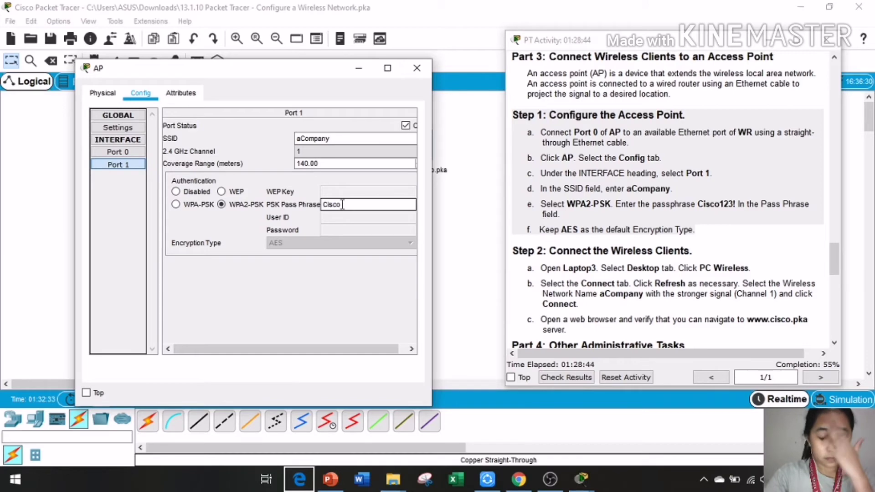
type("123")
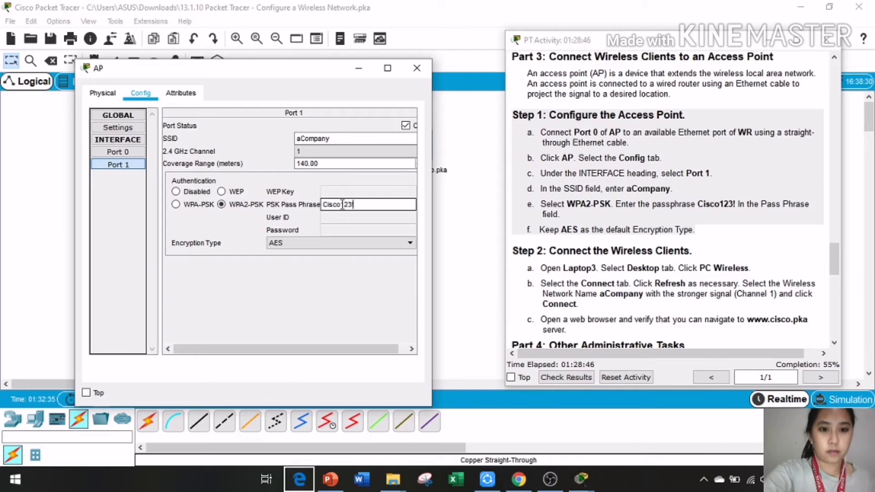
type("!")
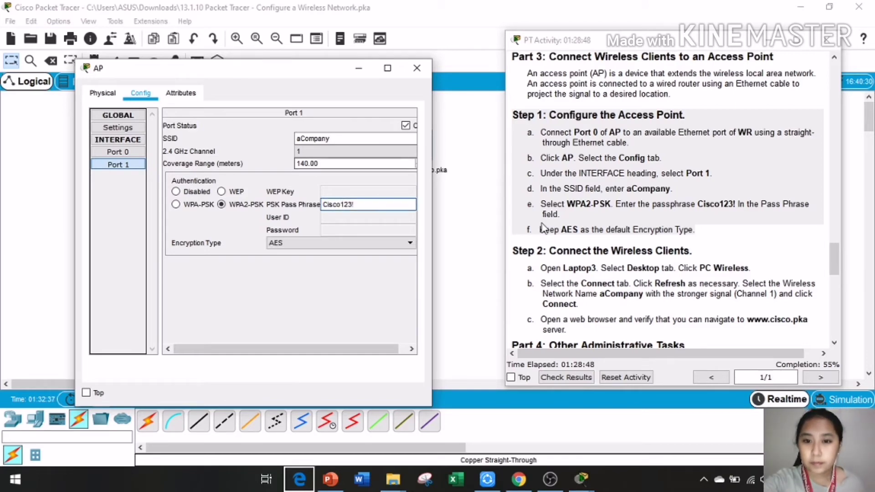
left_click(386, 242)
left_click(335, 254)
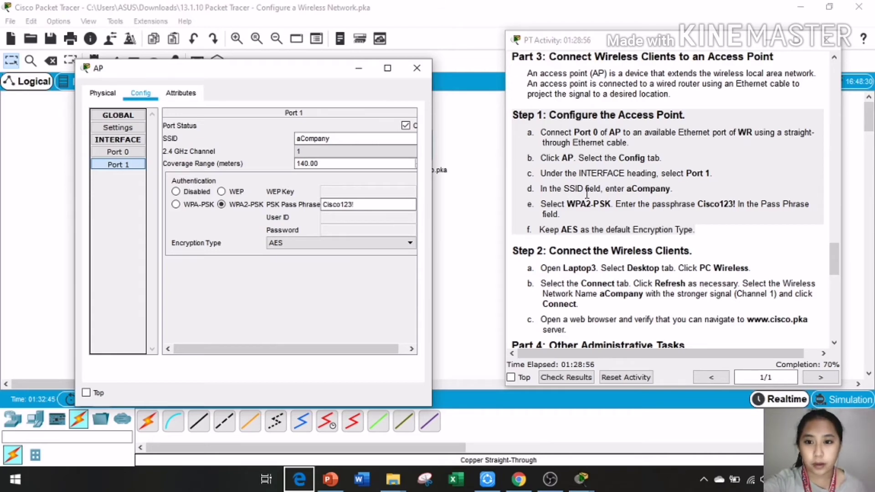
left_click_drag(321, 71, 367, 73)
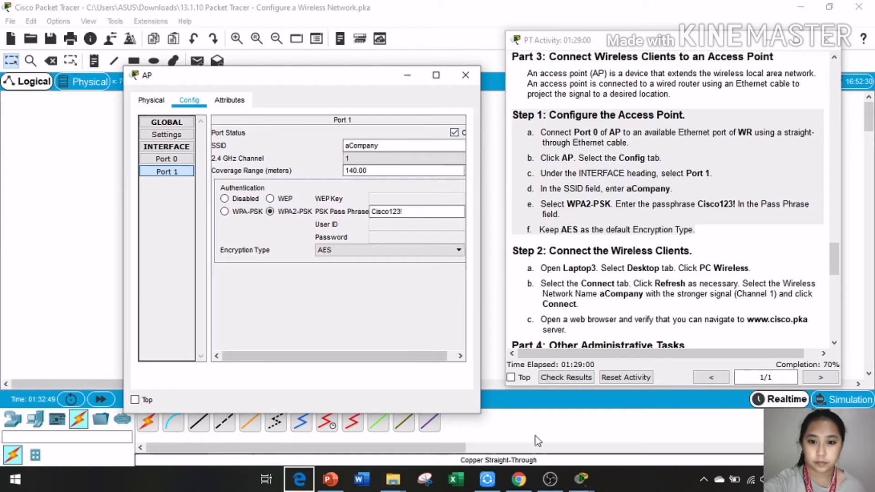
mouse_move(550, 487)
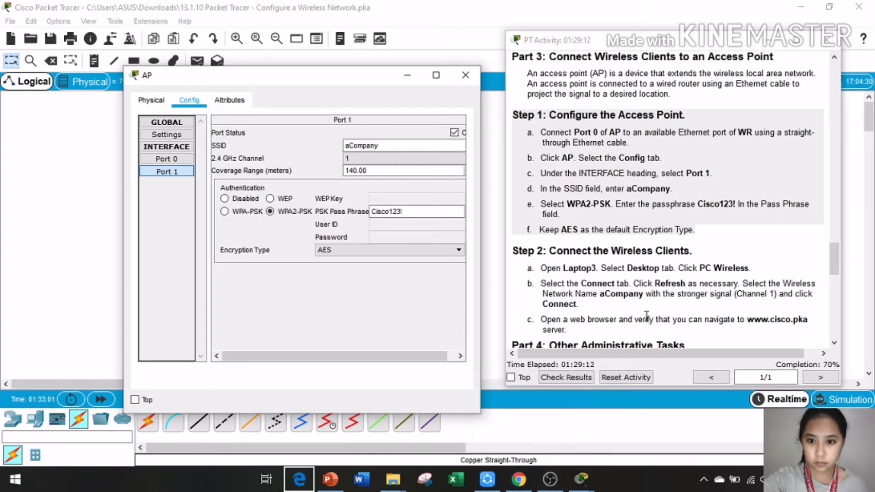
scroll(647, 318, "down", 1)
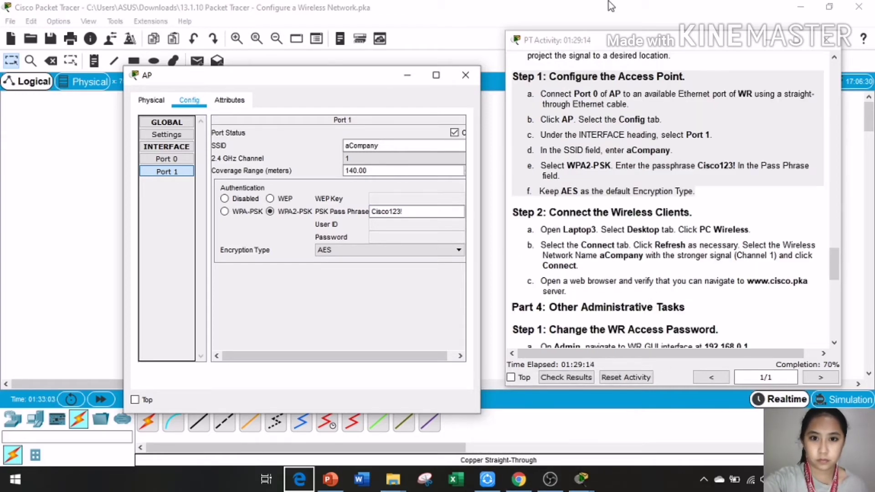
left_click(479, 84)
Step: Review the Step 1 and Step 2 instructions, then open Laptop3's device window
left_click_drag(513, 73, 695, 194)
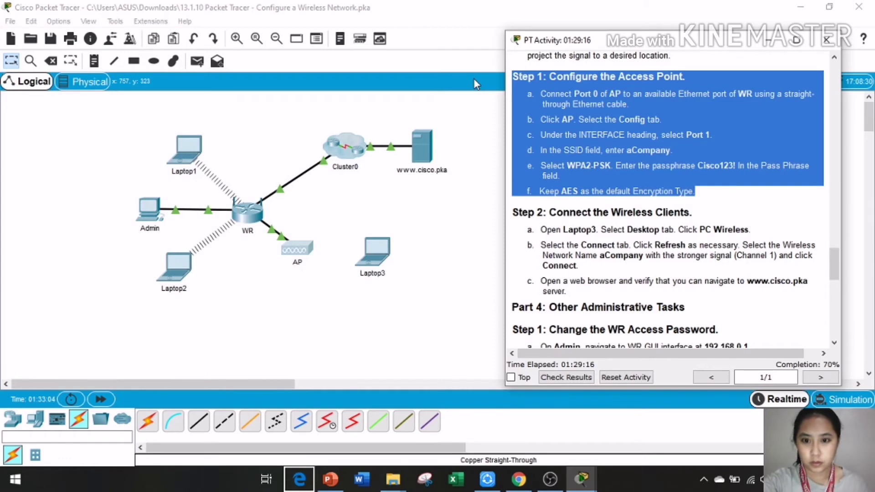
left_click_drag(512, 211, 716, 303)
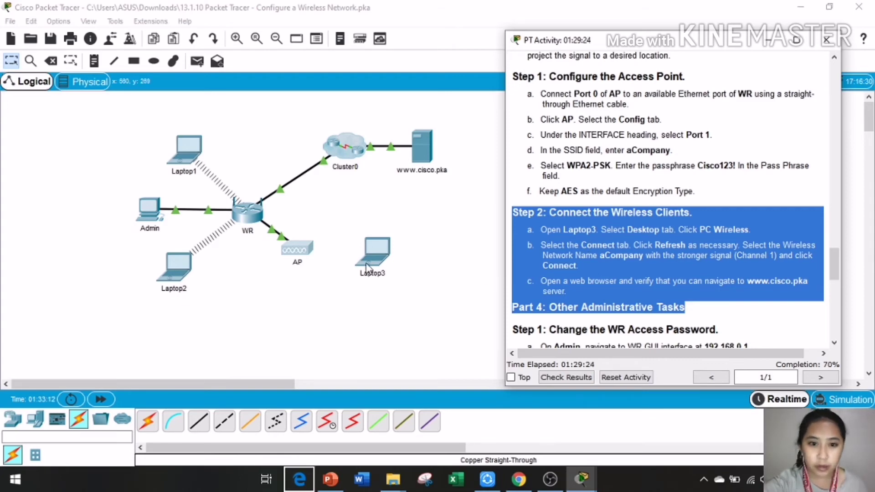
left_click(384, 263)
left_click(384, 263)
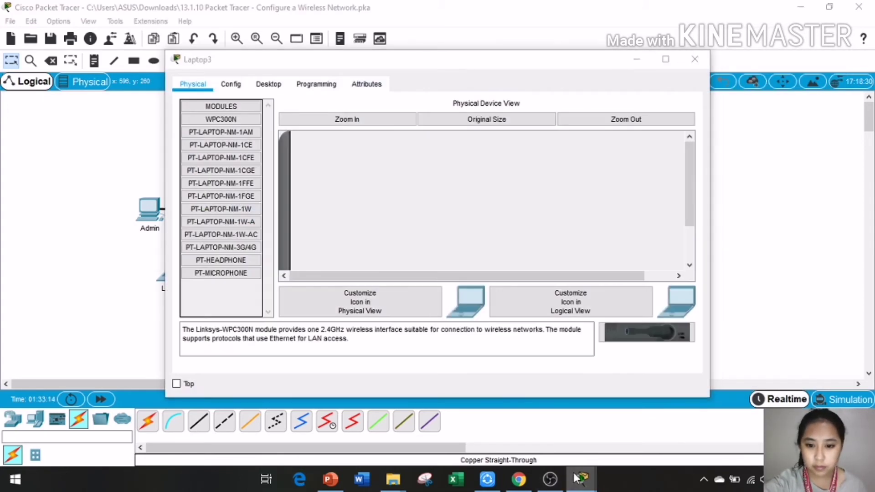
Step: Position Laptop3's window, open its PC Wireless client, and refresh the network list
mouse_move(581, 478)
left_click(469, 429)
left_click_drag(348, 64, 173, 60)
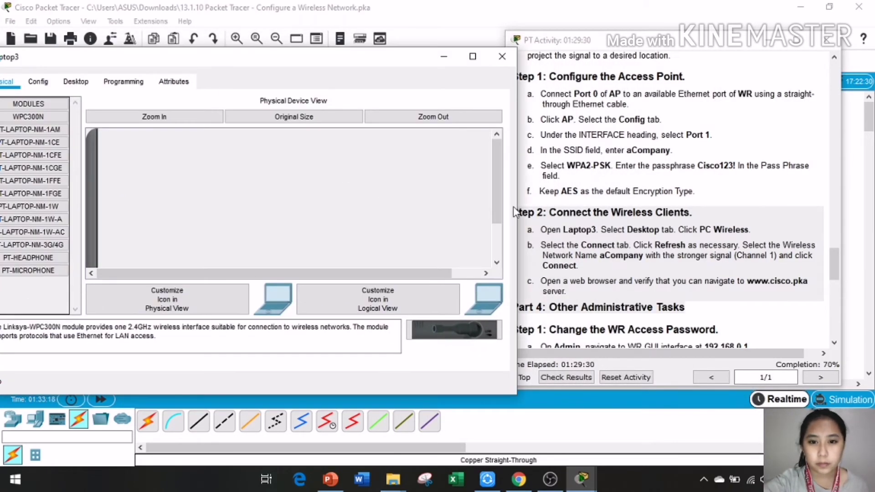
left_click_drag(515, 215, 329, 215)
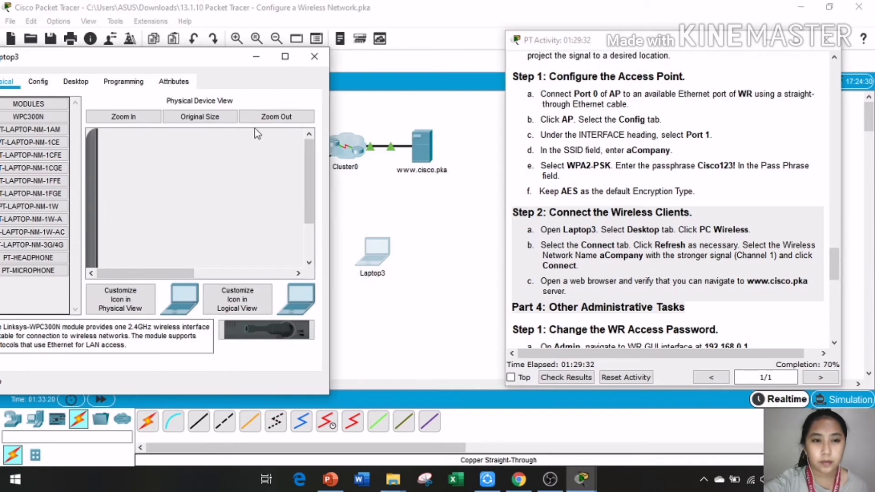
left_click_drag(182, 56, 278, 62)
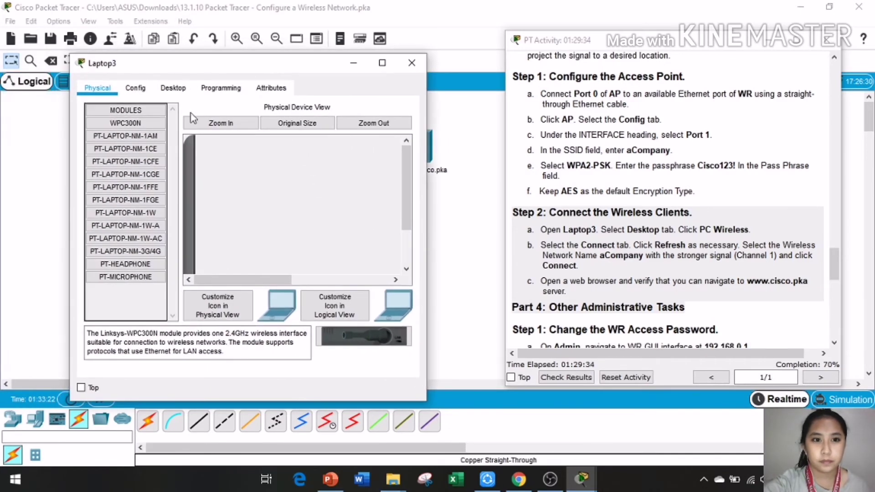
left_click(173, 90)
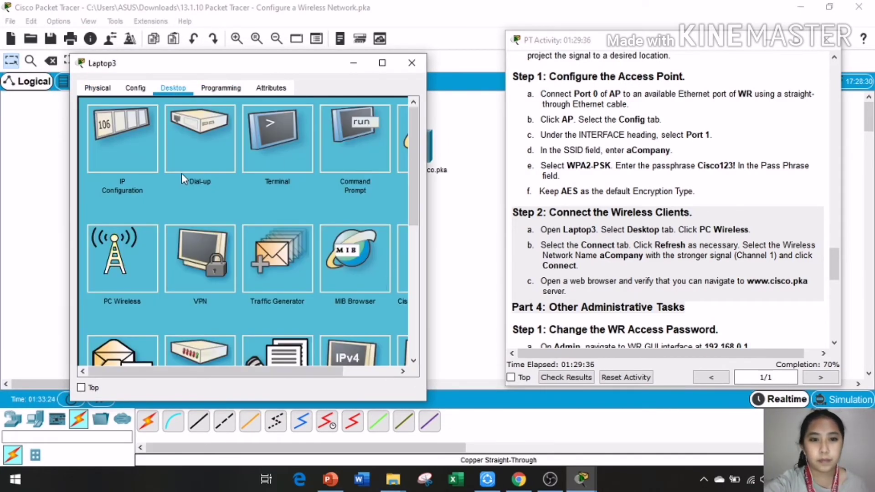
left_click(124, 262)
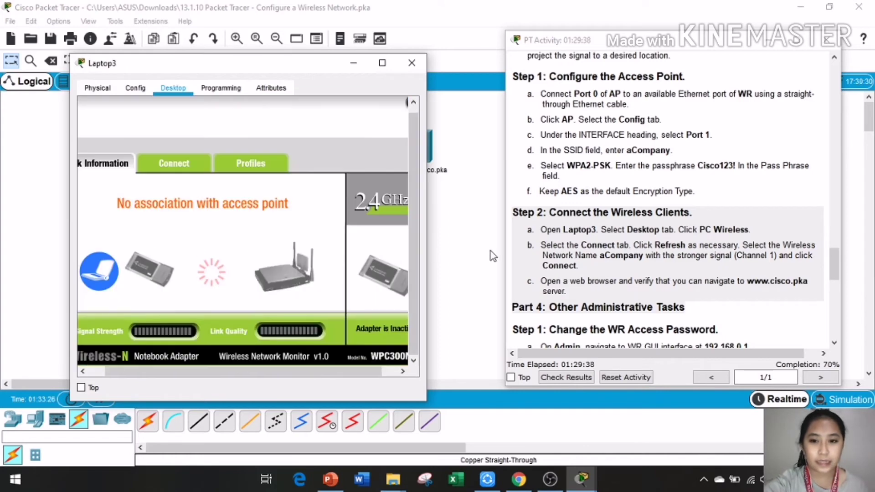
left_click(190, 169)
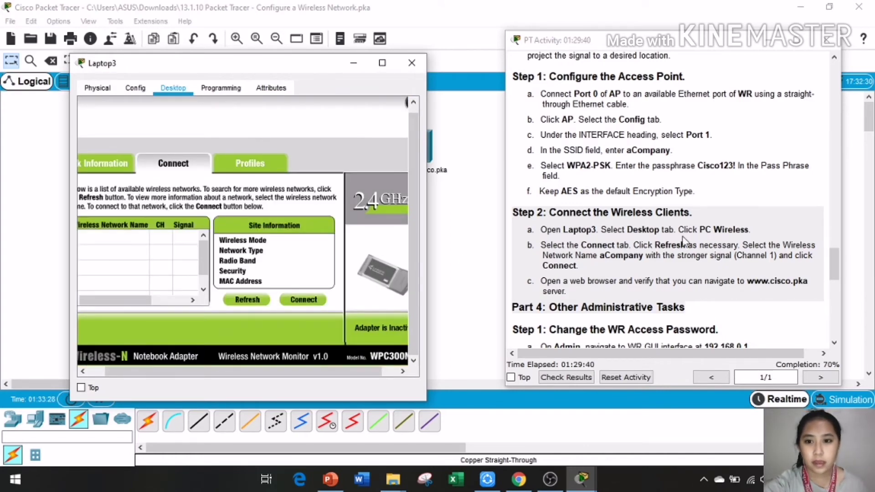
left_click(247, 299)
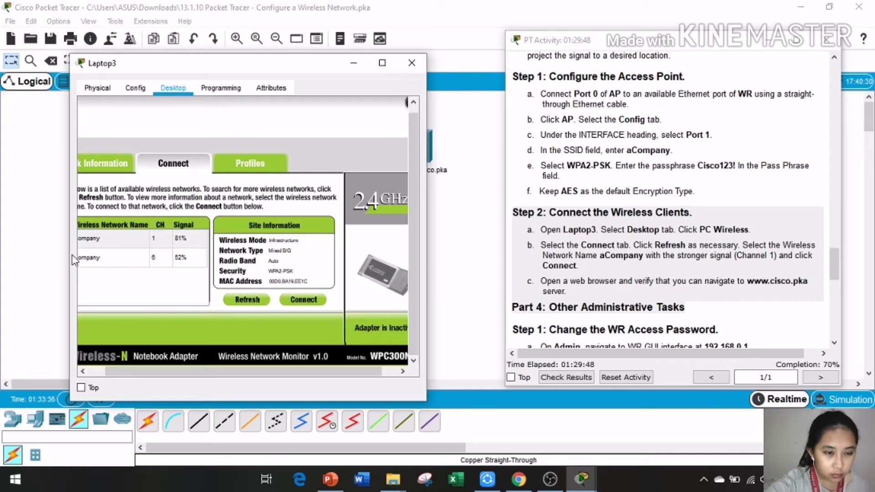
left_click_drag(70, 254, 3, 256)
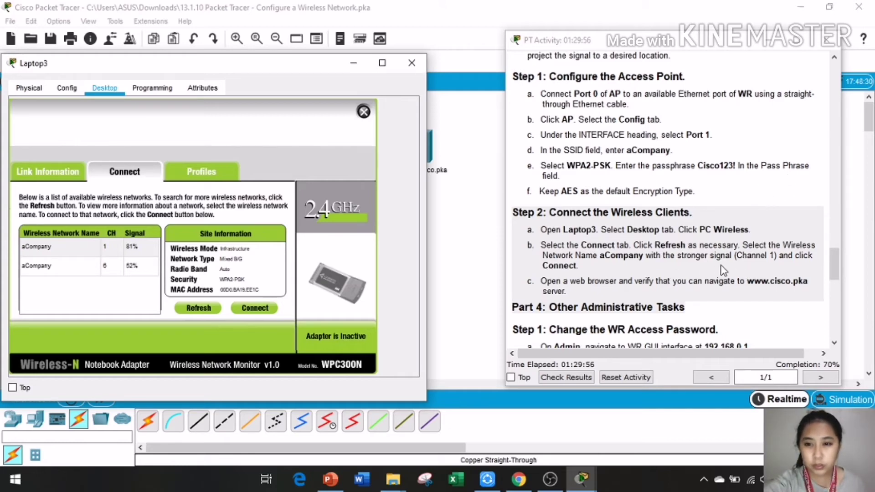
Step: Connect Laptop3 to aCompany on channel 1 using the WPA2 pre-shared key
left_click(103, 248)
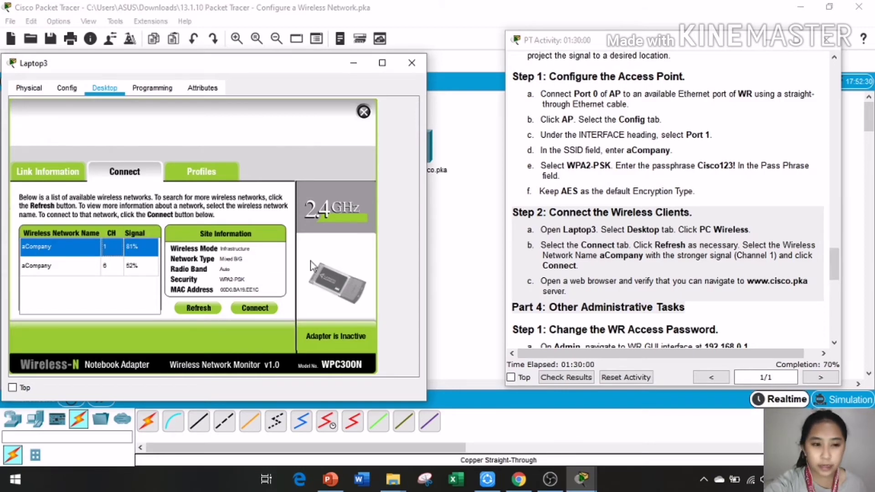
left_click(252, 310)
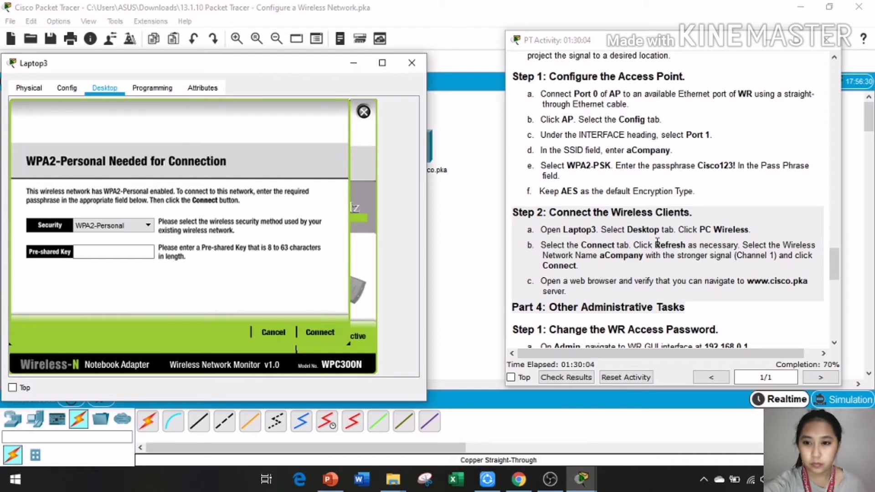
scroll(612, 268, "down", 1)
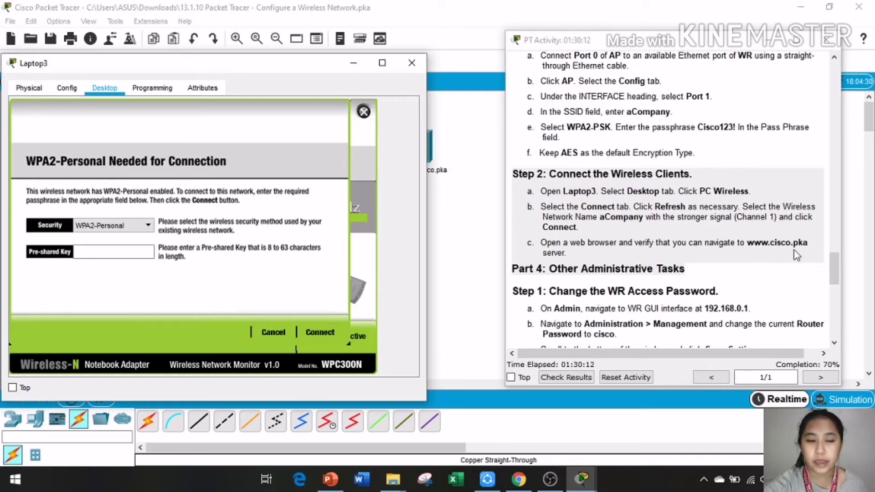
left_click(110, 251)
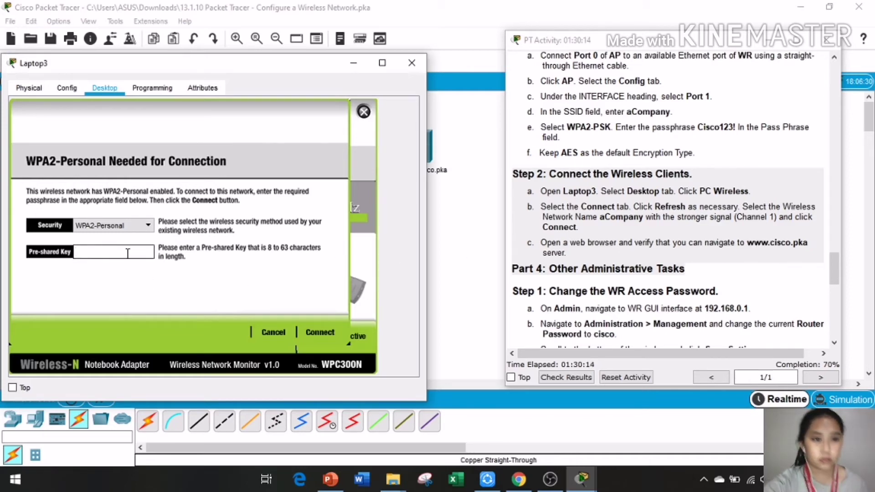
type("C")
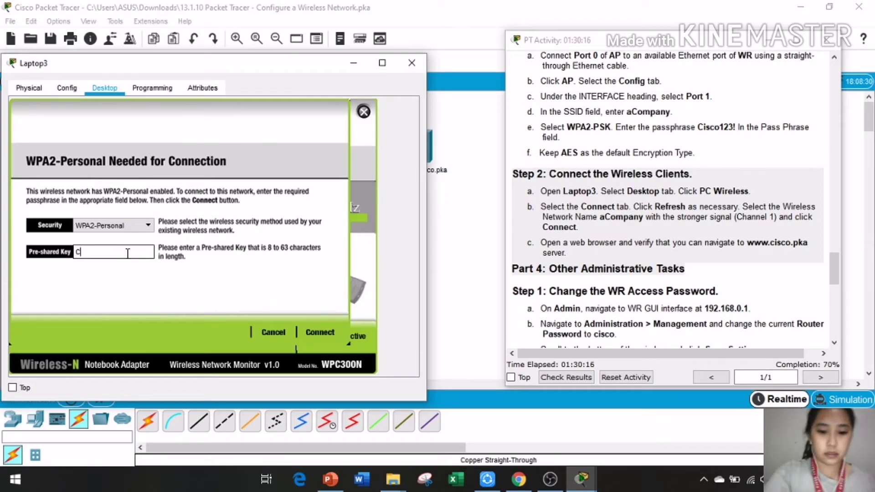
type("isco1")
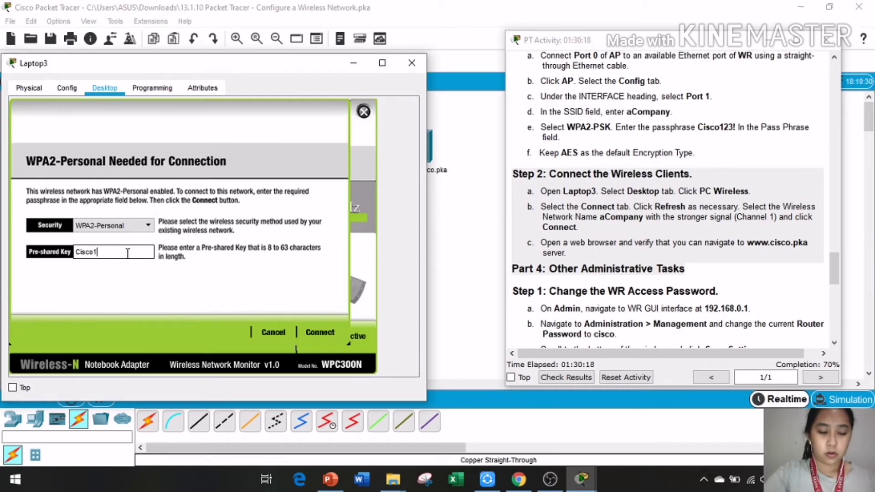
type("23!")
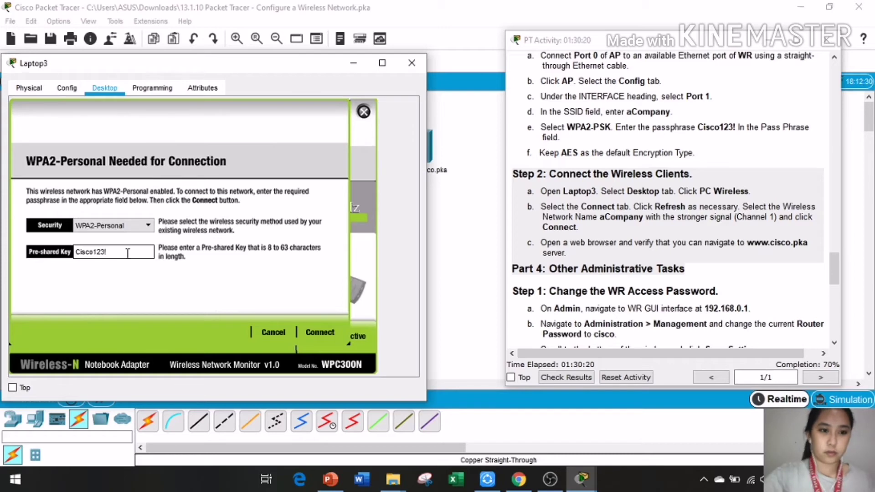
left_click(314, 333)
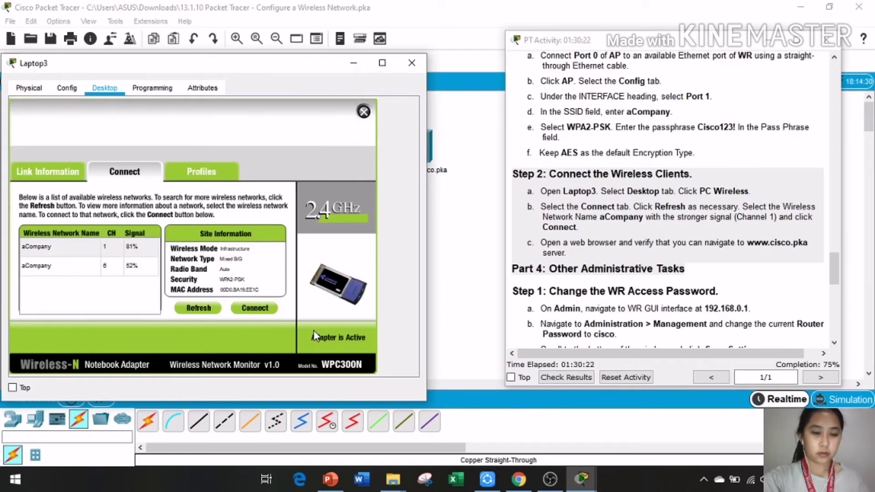
left_click(364, 112)
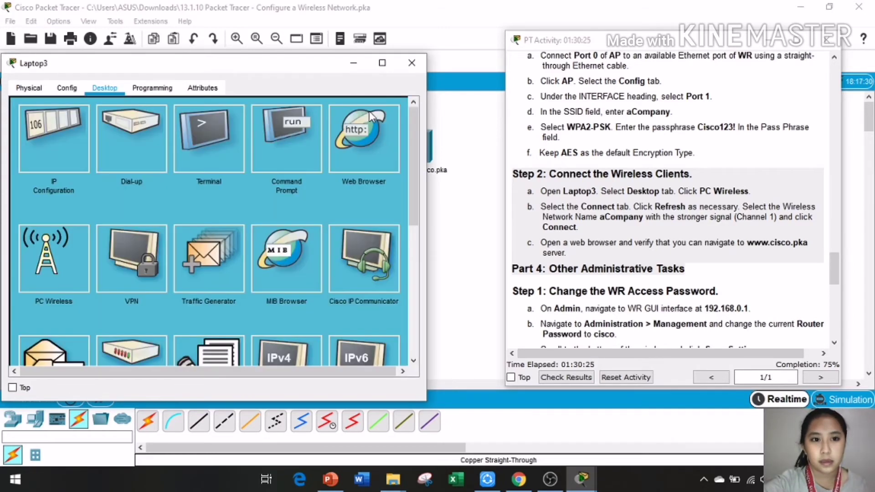
left_click(375, 147)
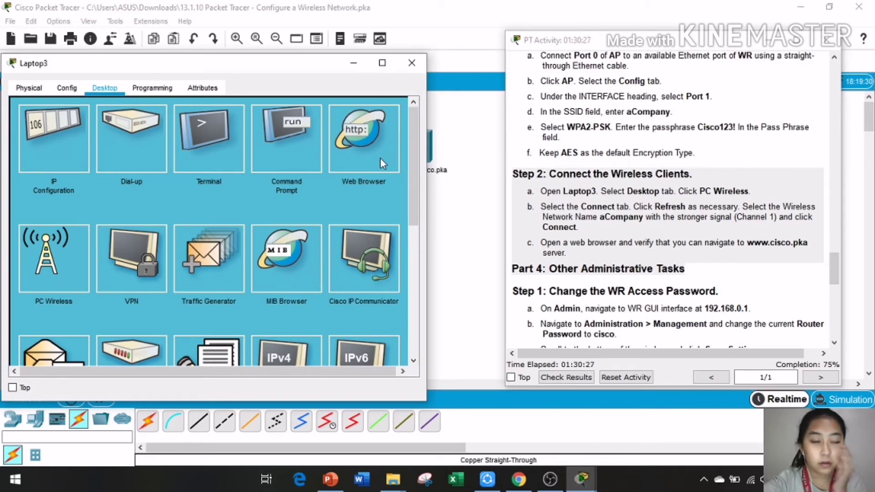
left_click(131, 124)
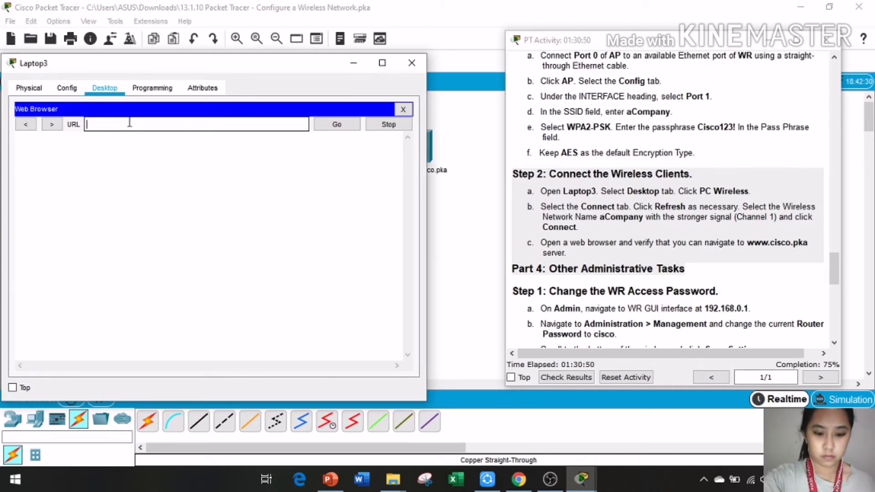
type("www")
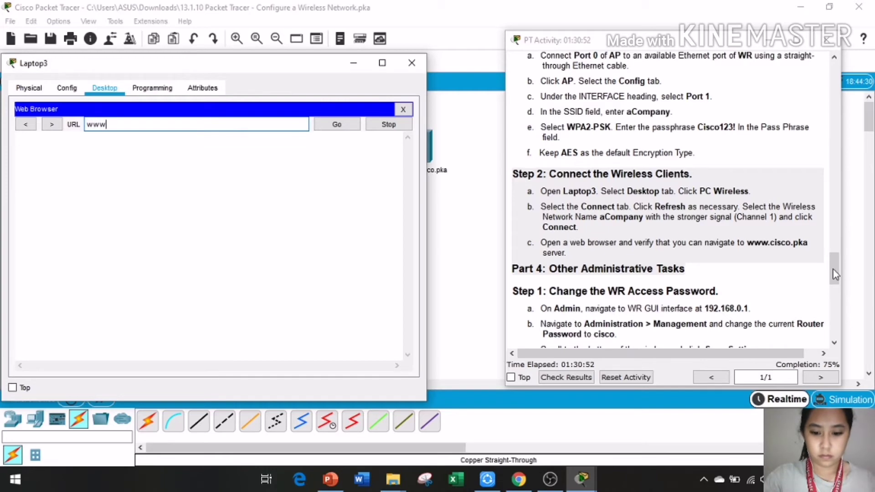
type(".cisco")
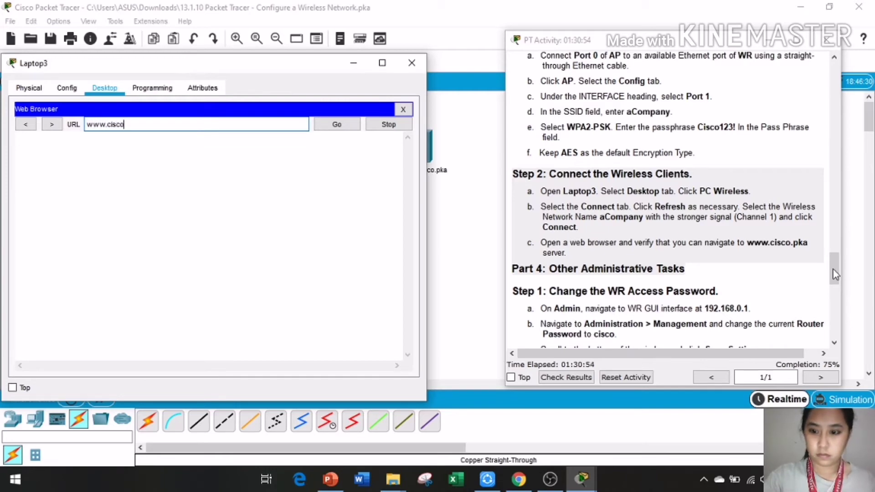
type(".pka")
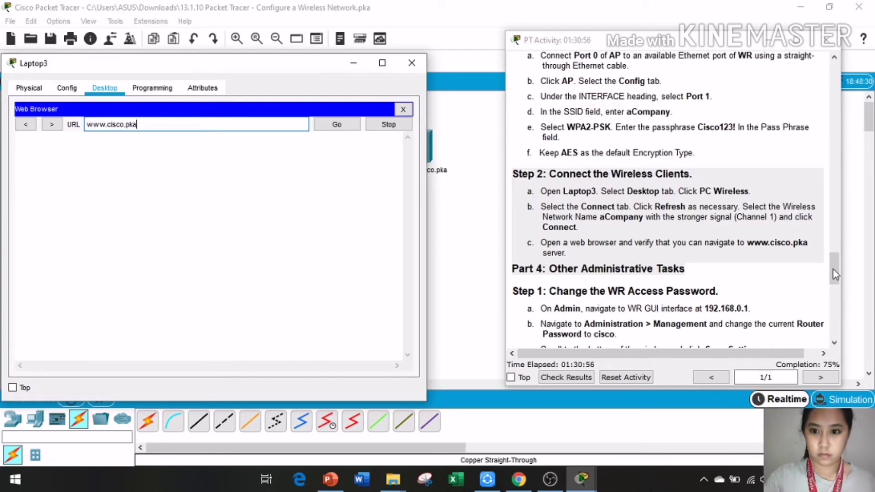
left_click(336, 123)
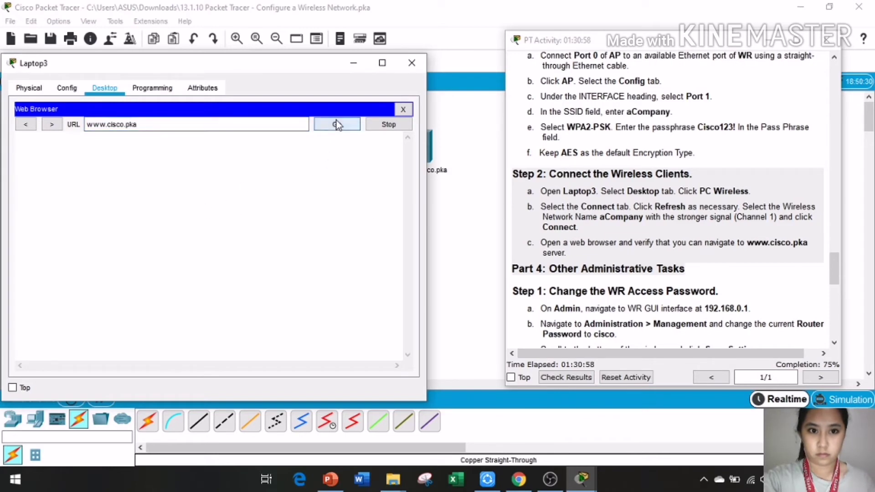
left_click(411, 64)
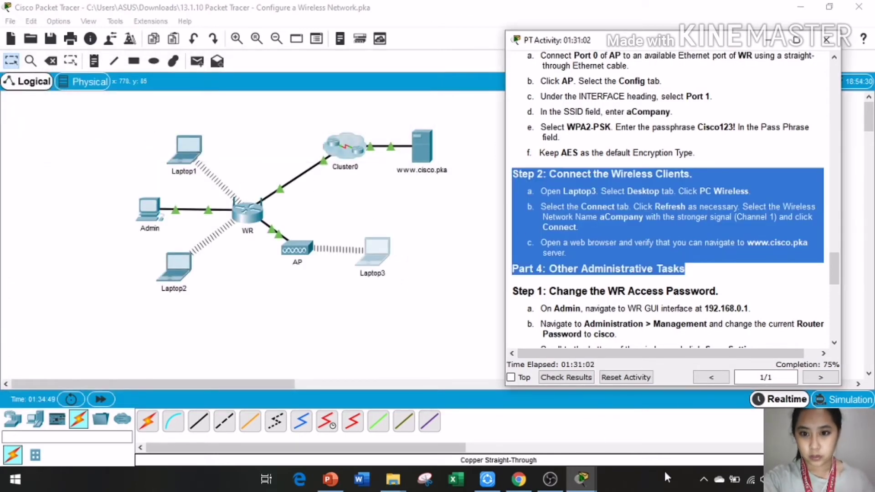
Step: Highlight Part 4 in the instructions, then return to the topology and dismiss the Interface Locked notice
scroll(613, 284, "down", 3)
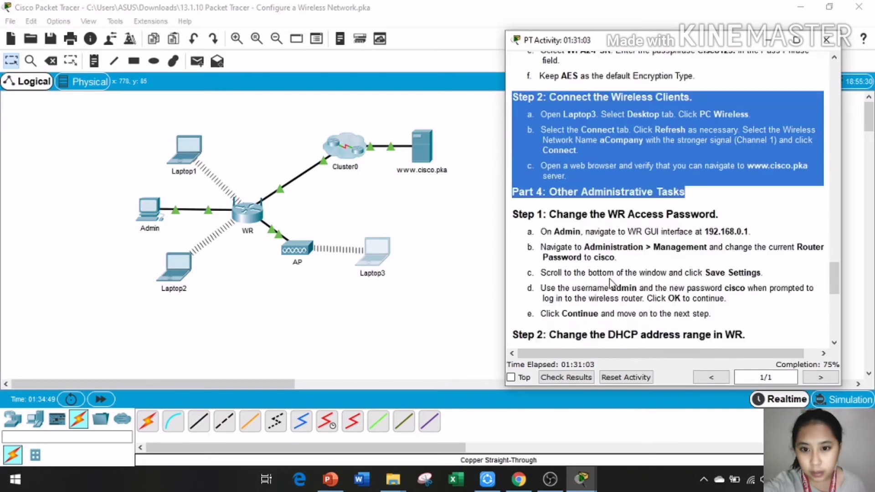
left_click(535, 188)
left_click_drag(512, 192, 762, 306)
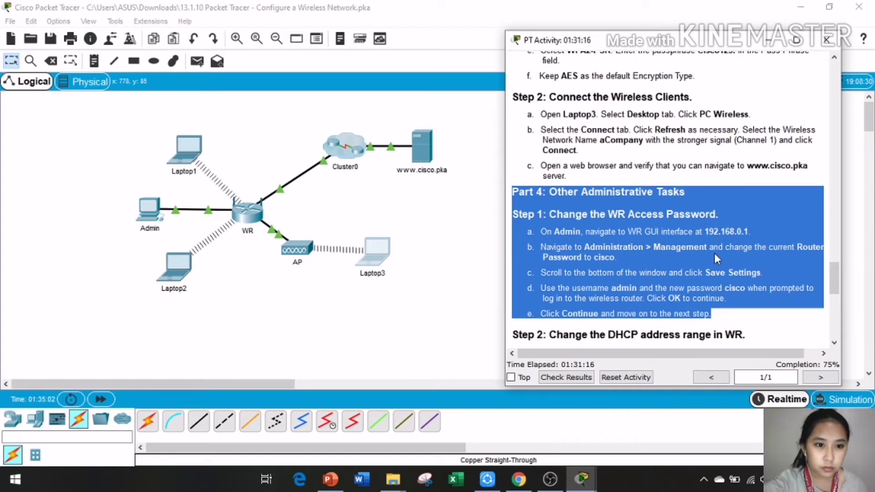
left_click(246, 216)
left_click(474, 255)
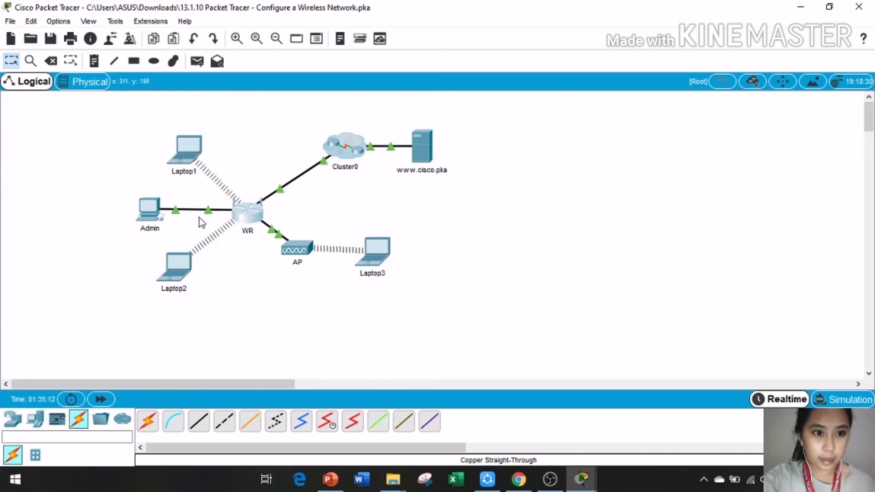
Step: Reopen the Admin PC's desktop, shift it left, and bring Packet Tracer back in front of OBS
left_click(145, 214)
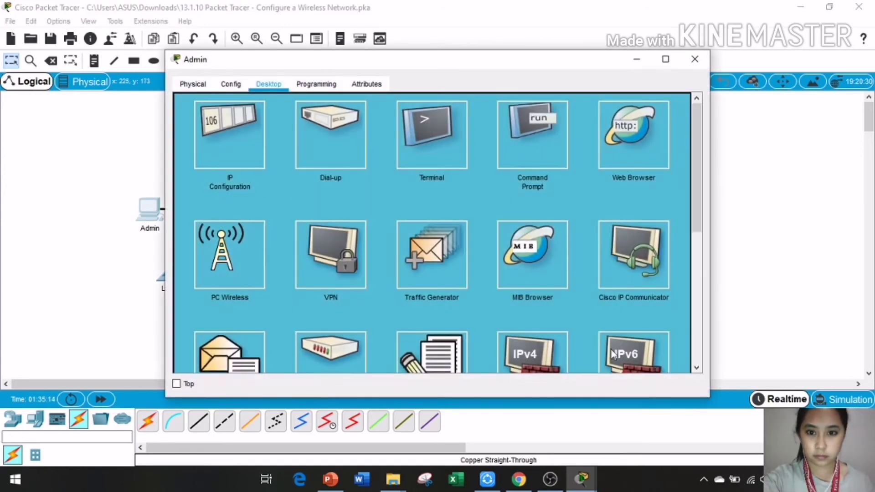
left_click_drag(522, 64, 377, 65)
left_click(581, 478)
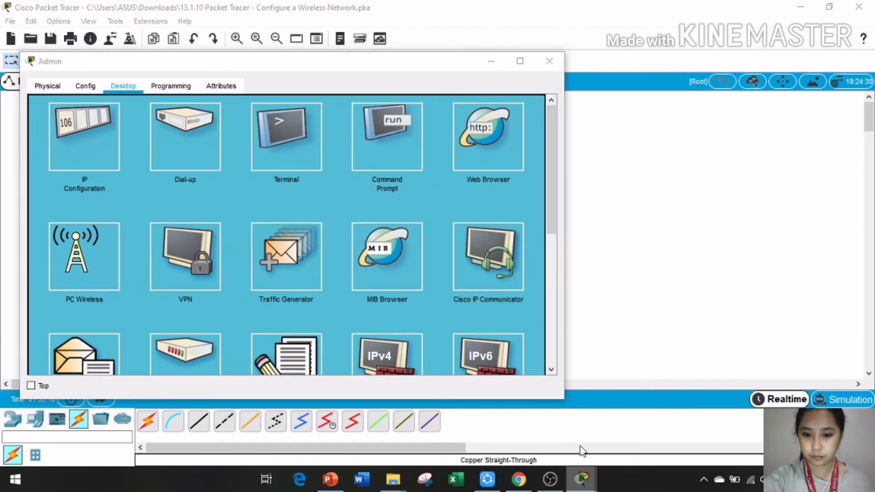
left_click(449, 426)
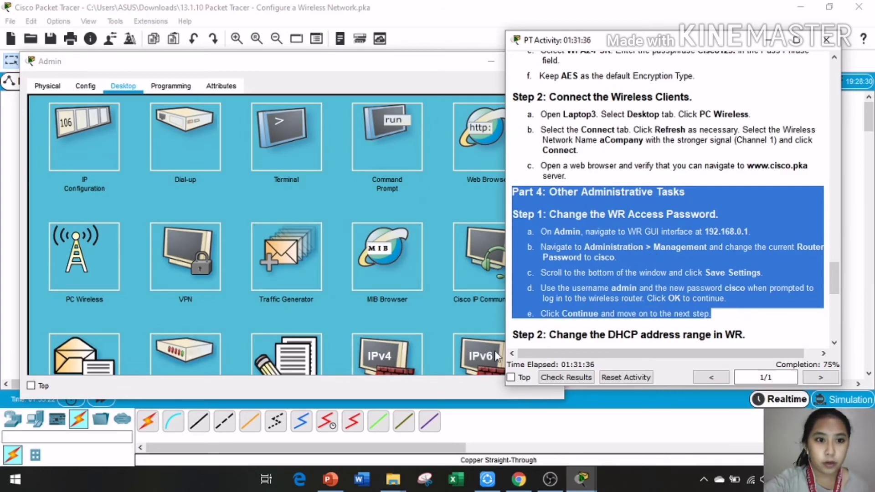
mouse_move(540, 477)
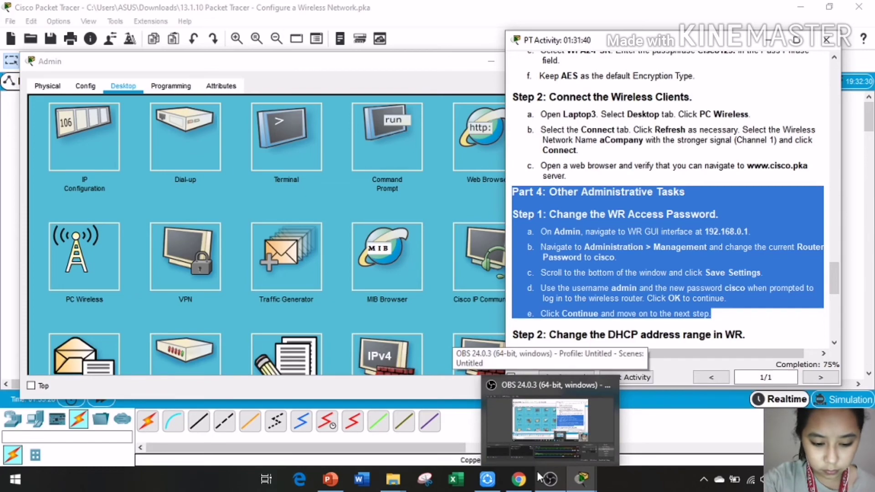
left_click(542, 462)
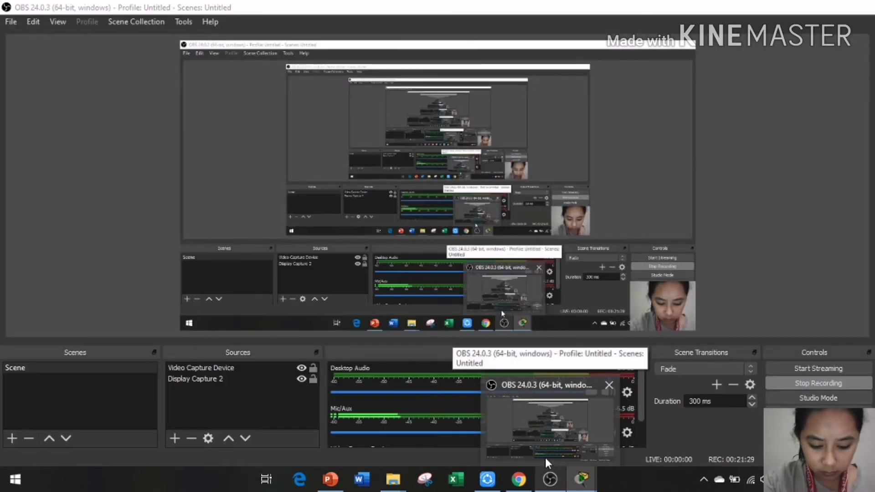
left_click(550, 479)
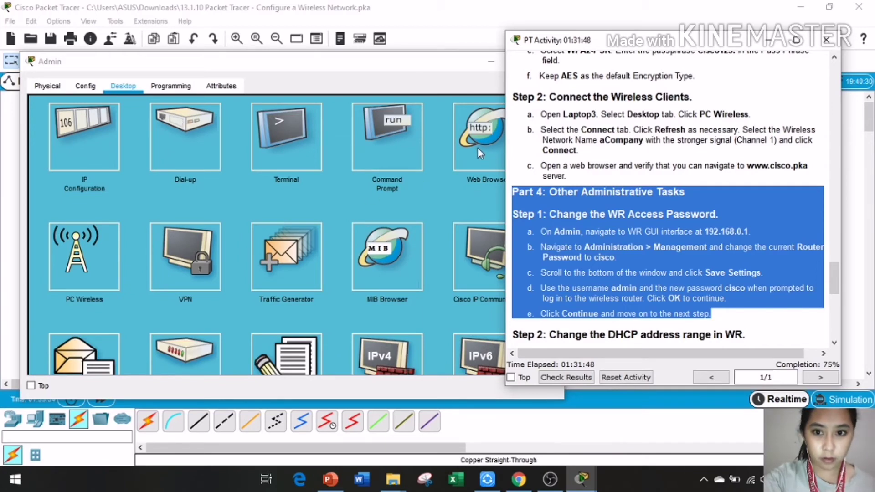
Step: Open Admin's web browser and load the router page at 192.168.0.1
left_click(477, 147)
left_click(517, 131)
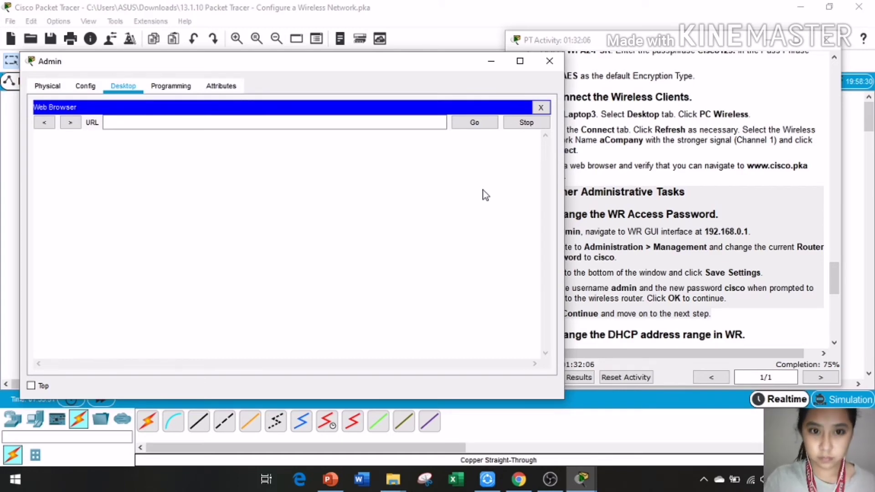
left_click(422, 123)
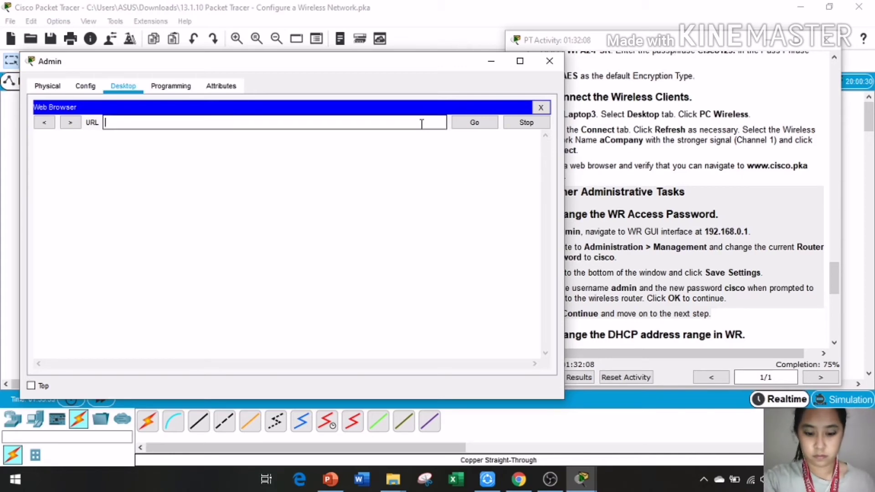
type("192")
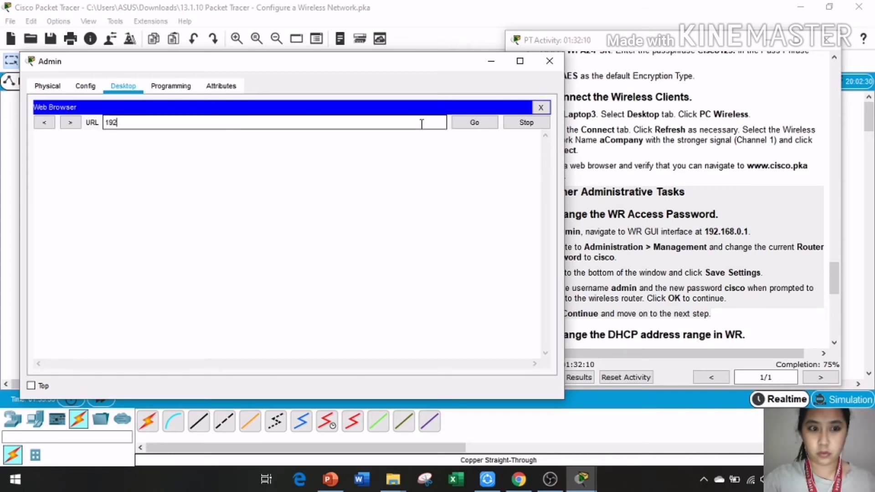
type(".16")
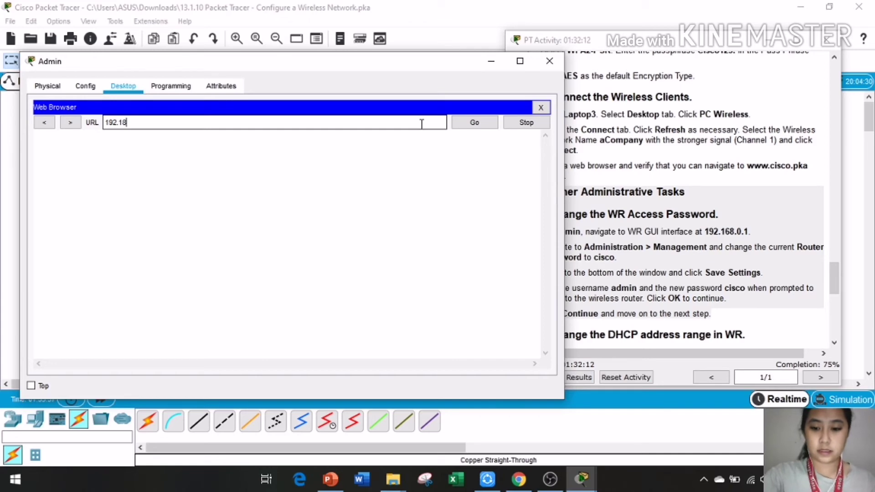
type("8.")
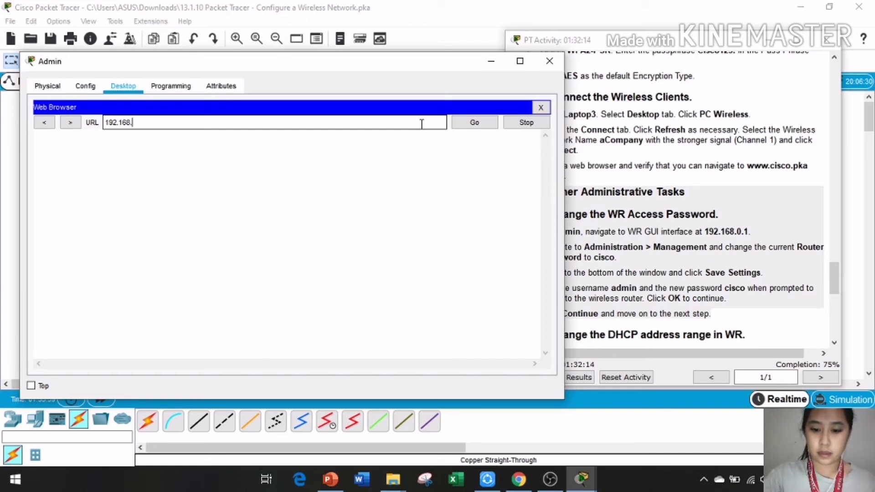
type("0")
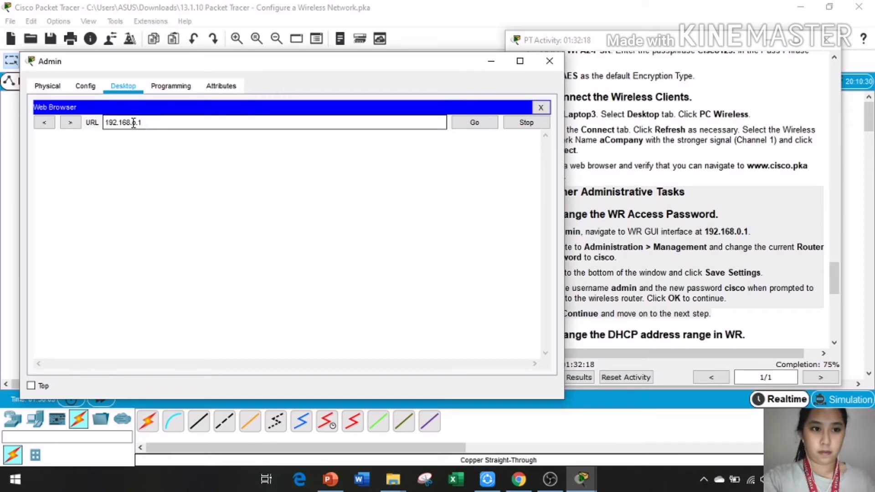
key("BackSpace")
type("0")
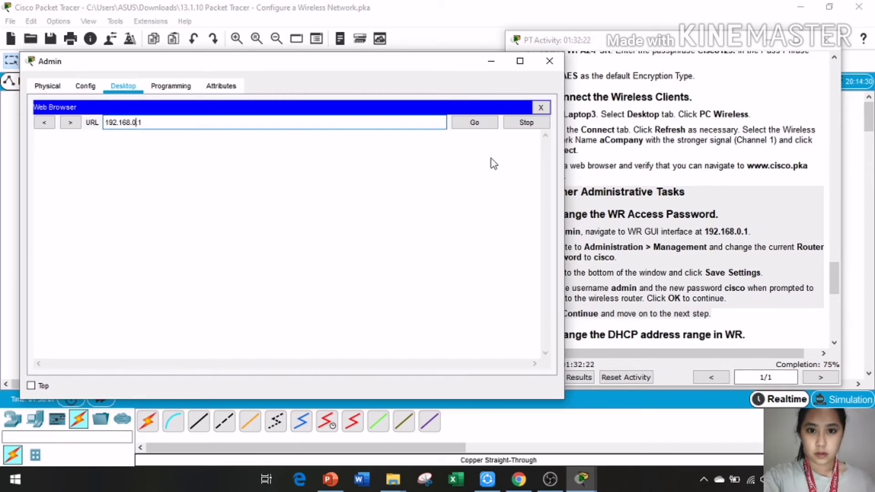
left_click(476, 126)
Step: Log in to the router with user name admin and the router password
type("adm")
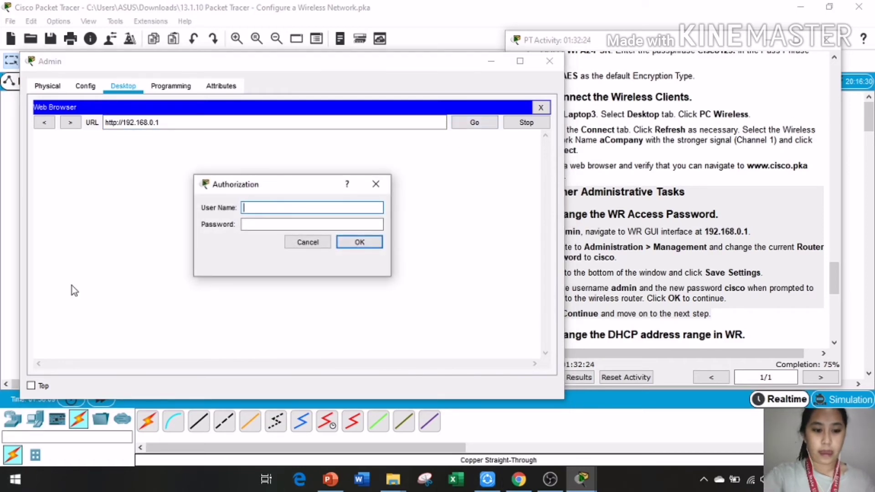
type("in")
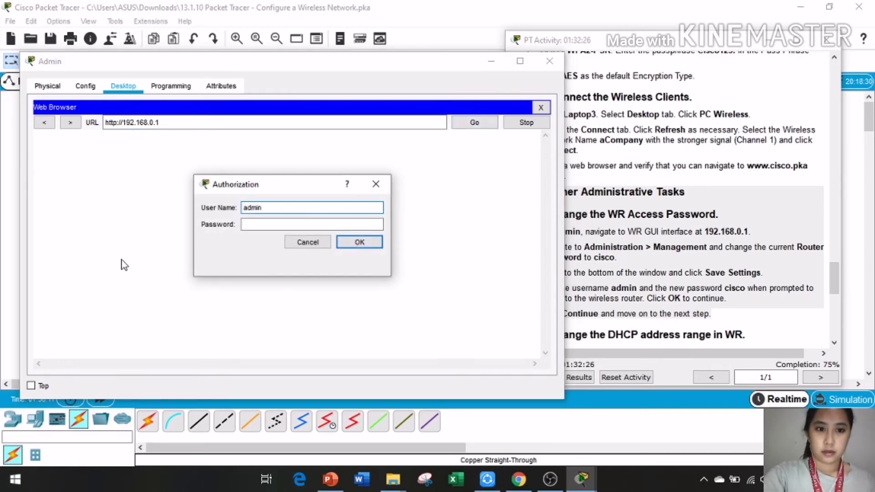
left_click(275, 224)
type("cisco")
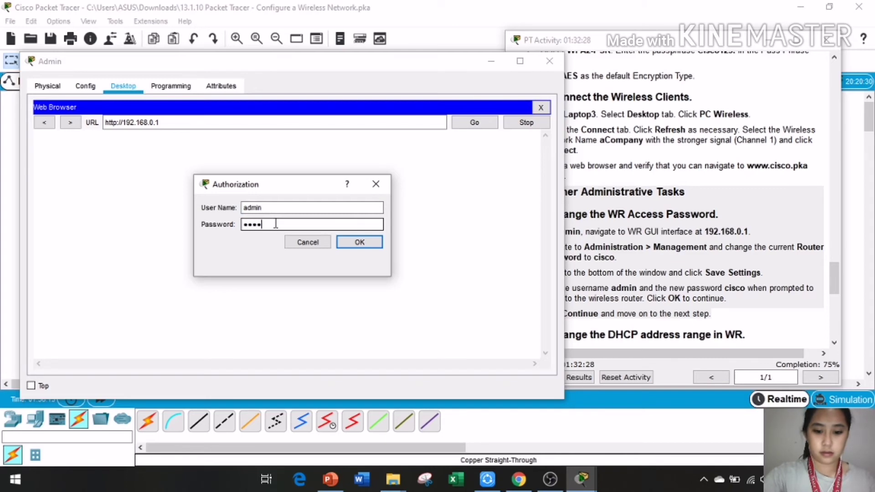
left_click(380, 243)
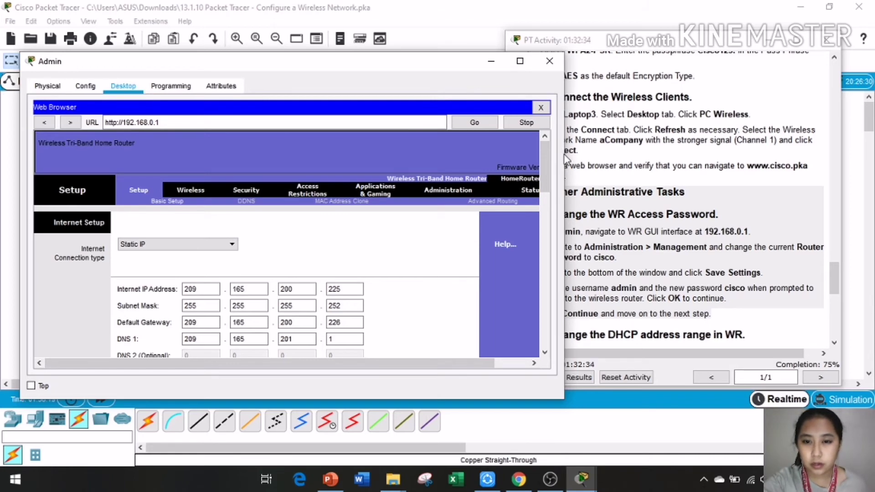
Step: Narrow the Admin window so the router Setup page sits beside the instructions, scrolled to Step 2
left_click_drag(564, 214, 436, 219)
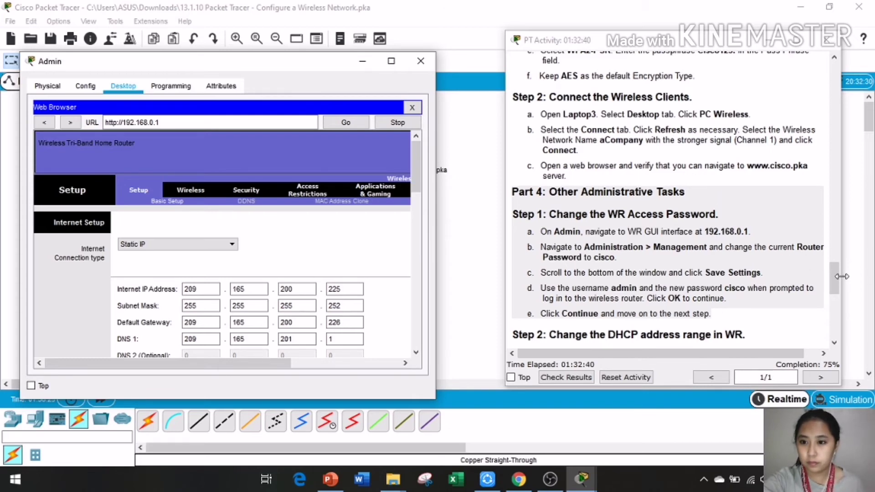
left_click_drag(835, 276, 837, 293)
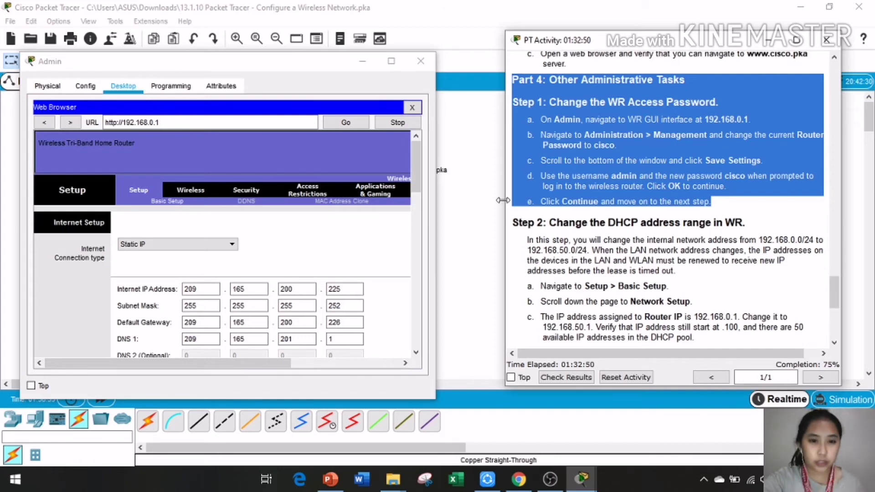
left_click(363, 365)
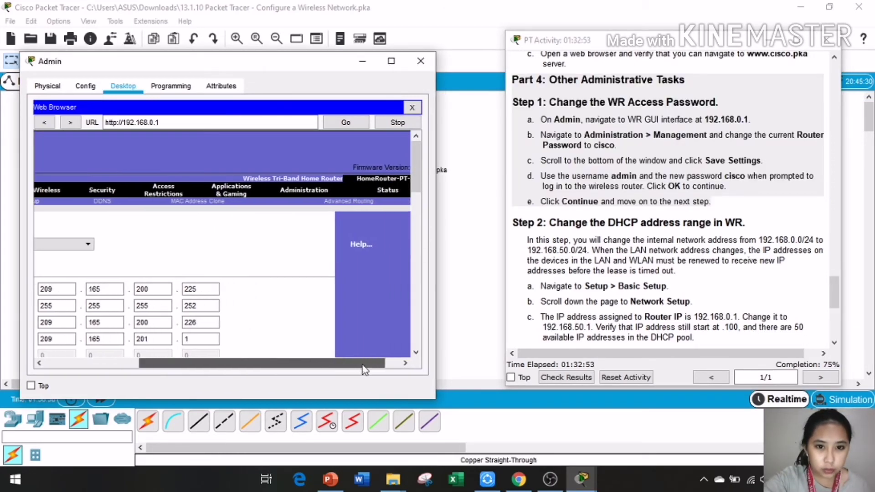
Step: On Administration > Management, enter the new router password in both password fields, then scroll down
left_click(283, 191)
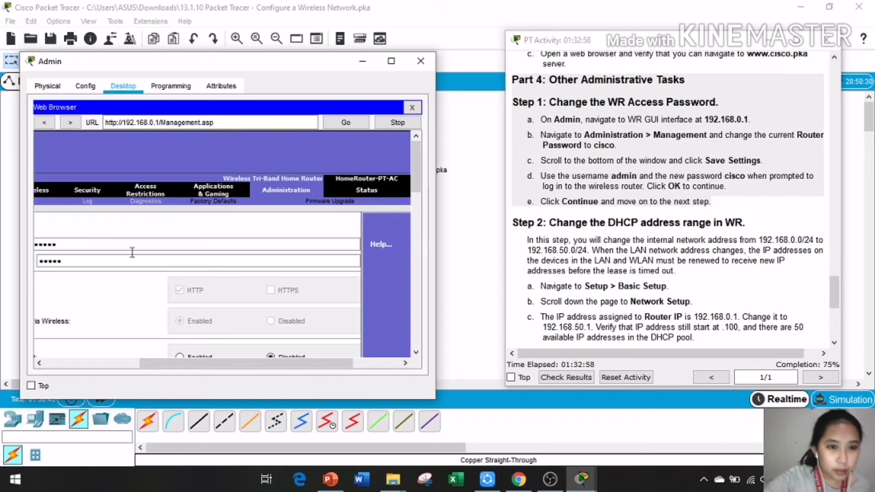
left_click_drag(206, 368, 7, 367)
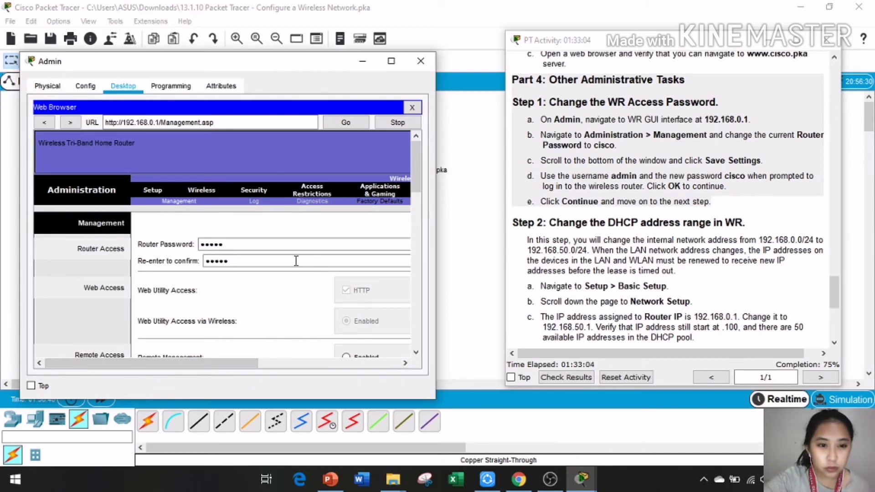
left_click(214, 261)
left_click(231, 245)
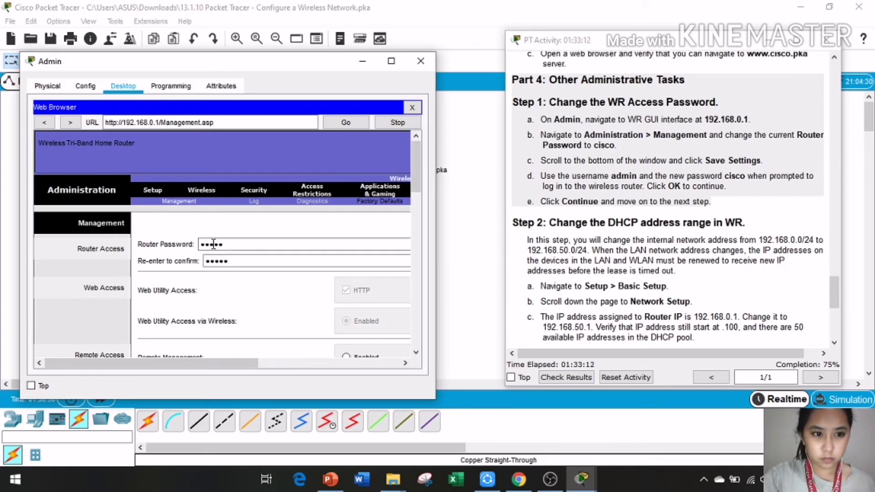
left_click(154, 246)
type("cisco")
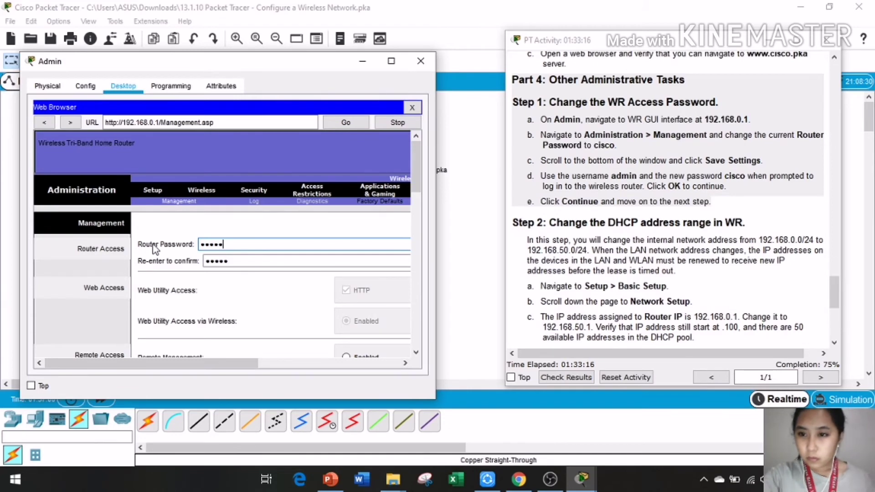
key("Tab")
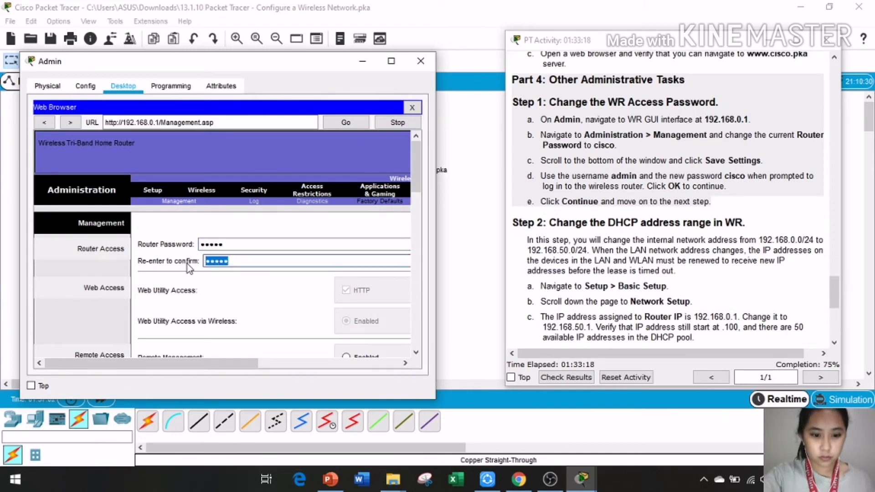
type("cisco")
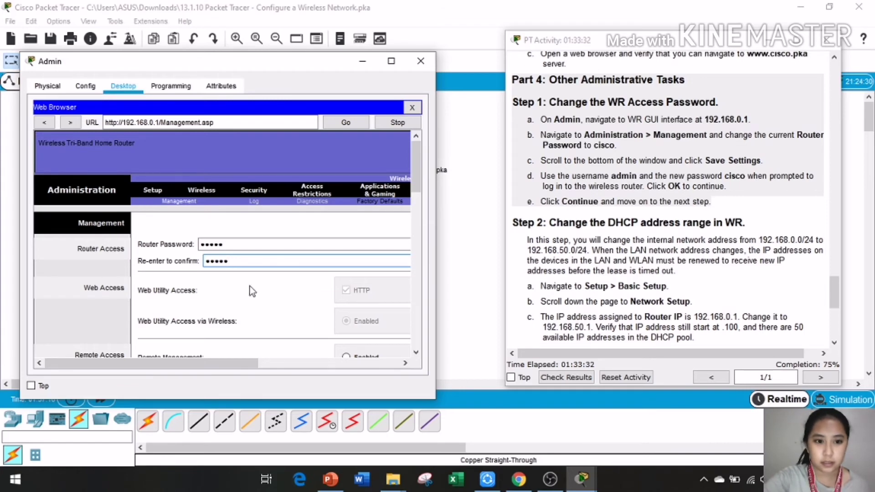
scroll(344, 299, "down", 4)
scroll(346, 297, "down", 2)
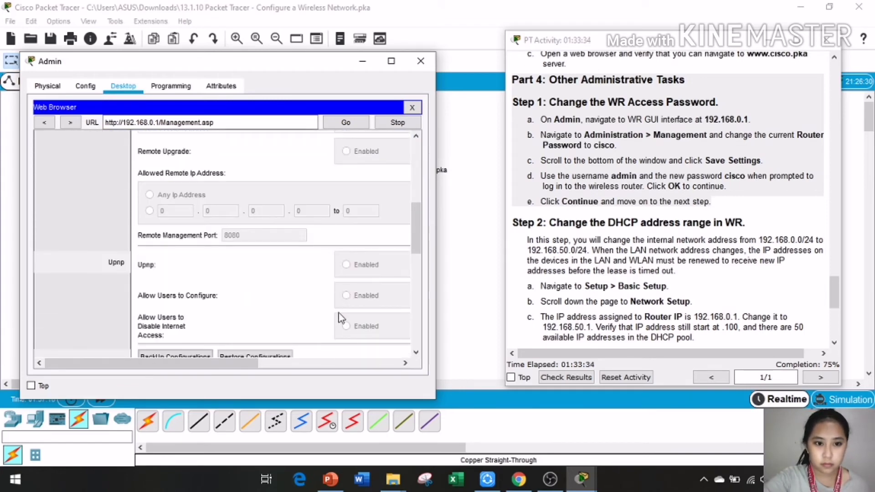
left_click_drag(414, 248, 414, 341)
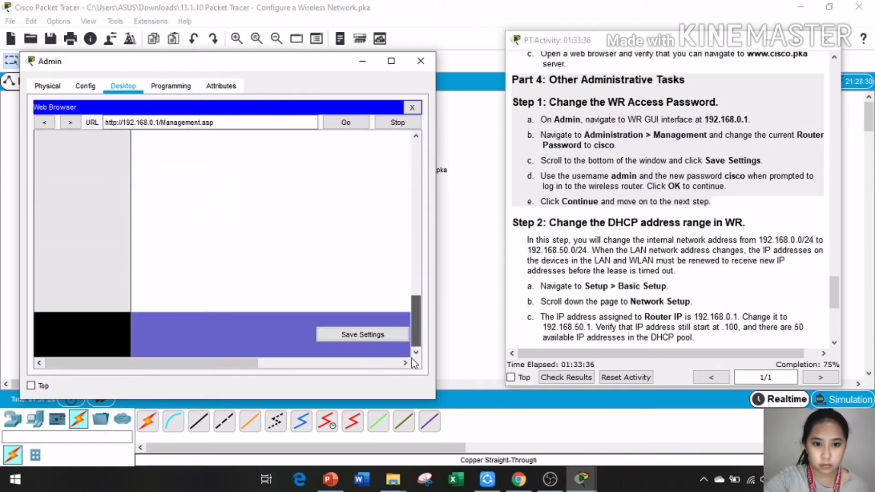
Step: Save the management settings and re-login with user name admin and the new password
left_click(377, 335)
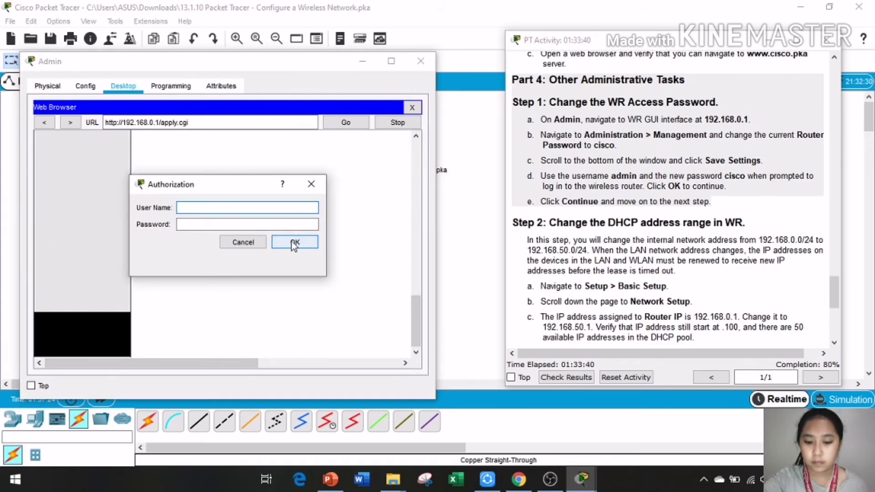
type("cis")
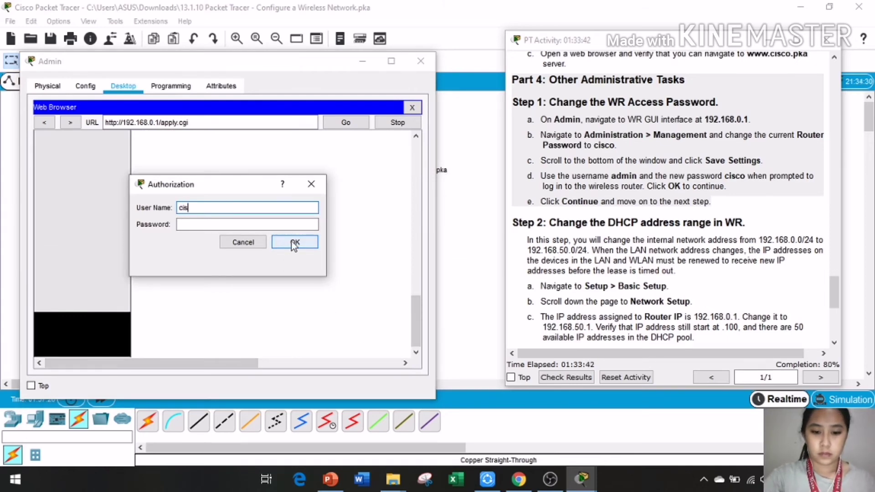
type("co")
left_click(235, 223)
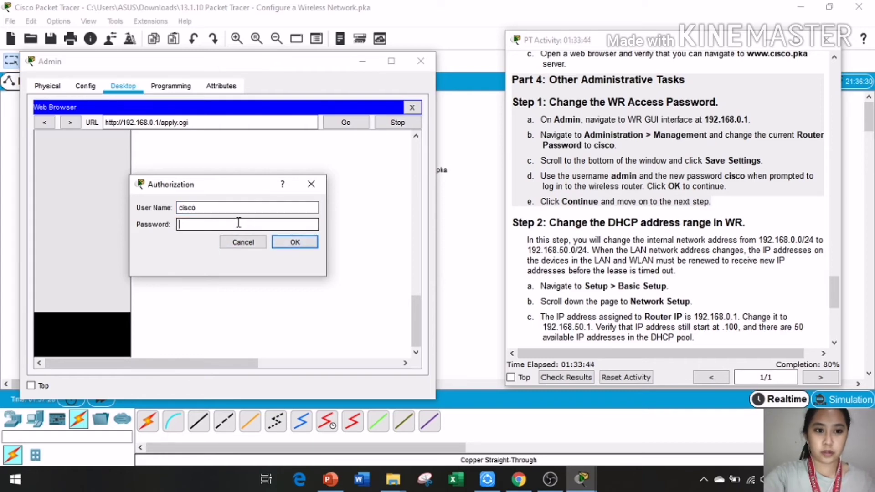
type("cisco")
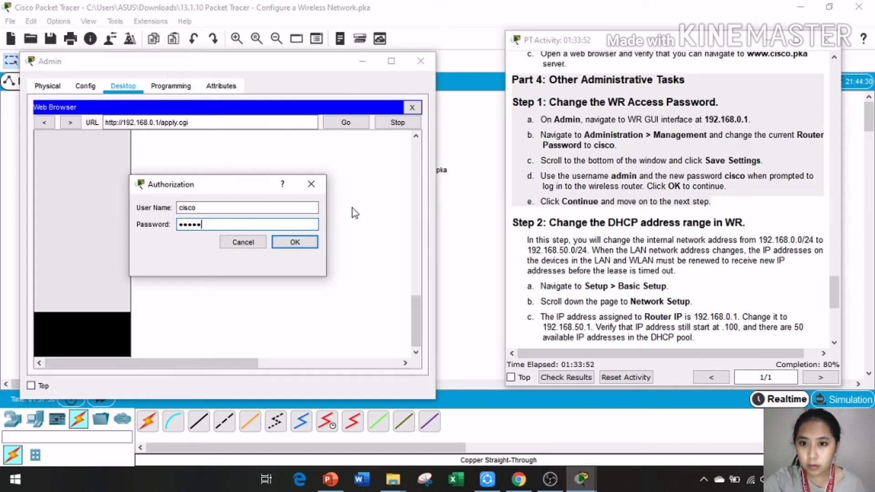
left_click_drag(200, 208, 157, 211)
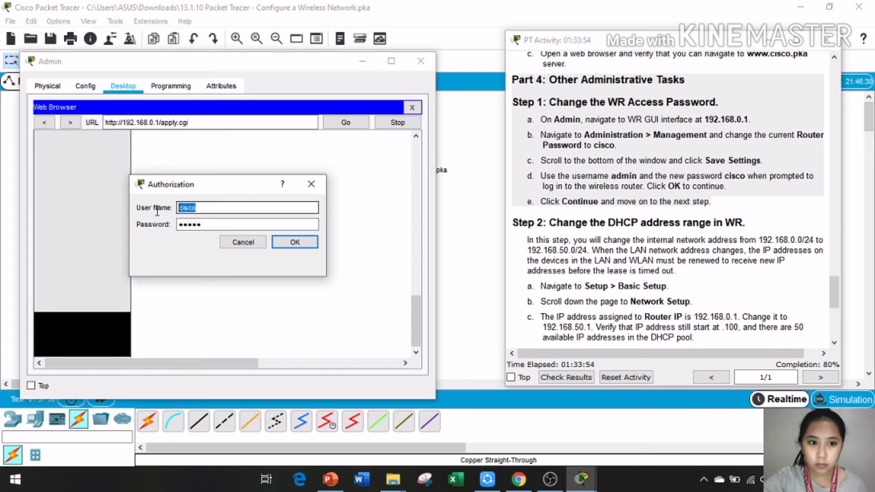
type("admin")
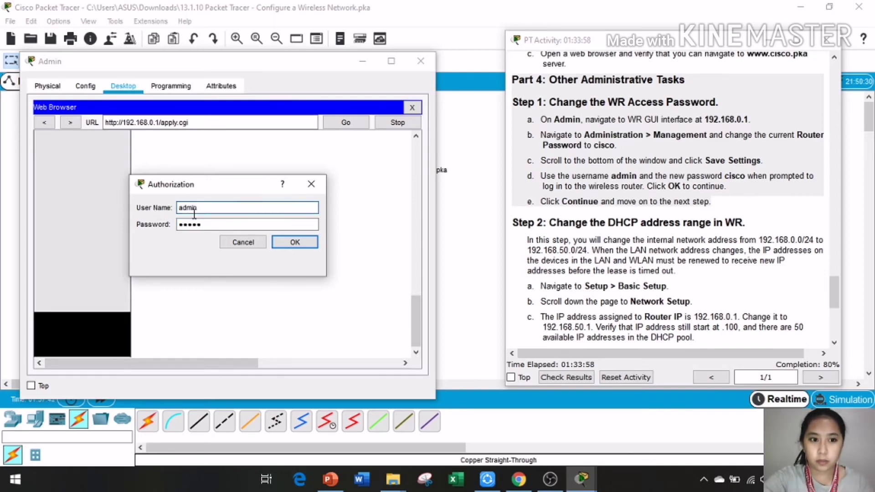
left_click(200, 224)
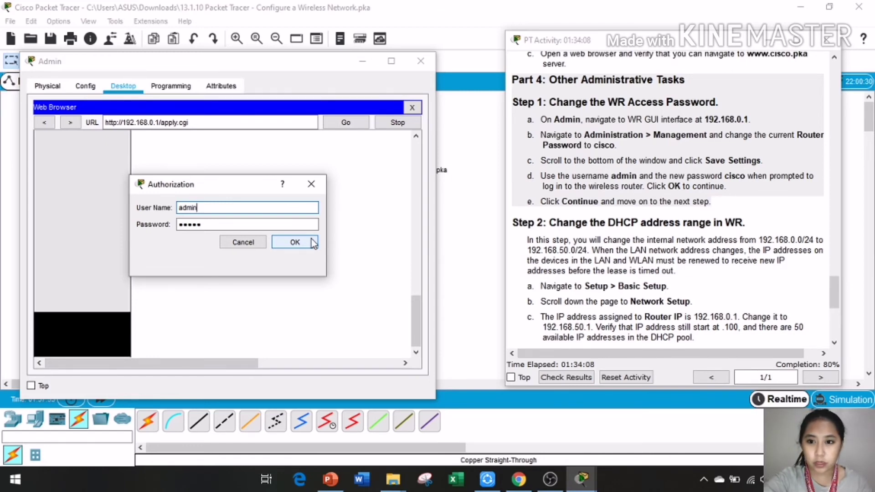
left_click(312, 241)
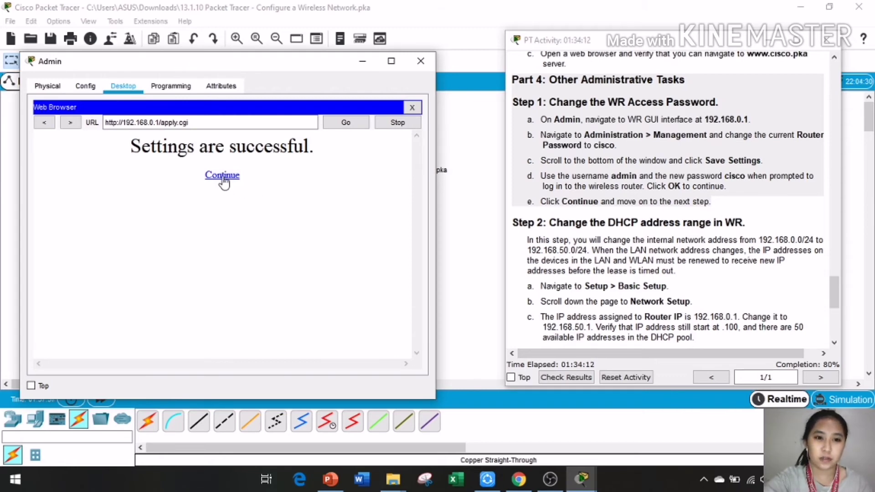
Step: Continue past the success message, then enlarge and scroll the PT Activity instructions to Step 2
left_click(223, 177)
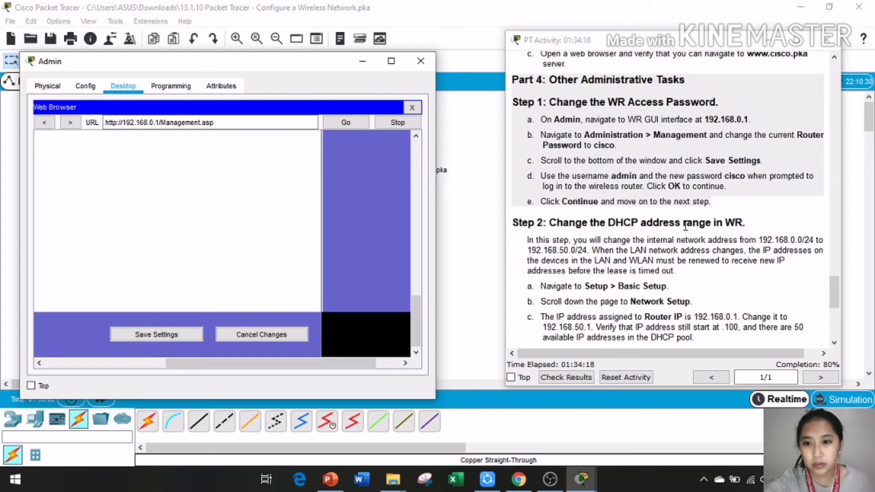
scroll(663, 243, "down", 3)
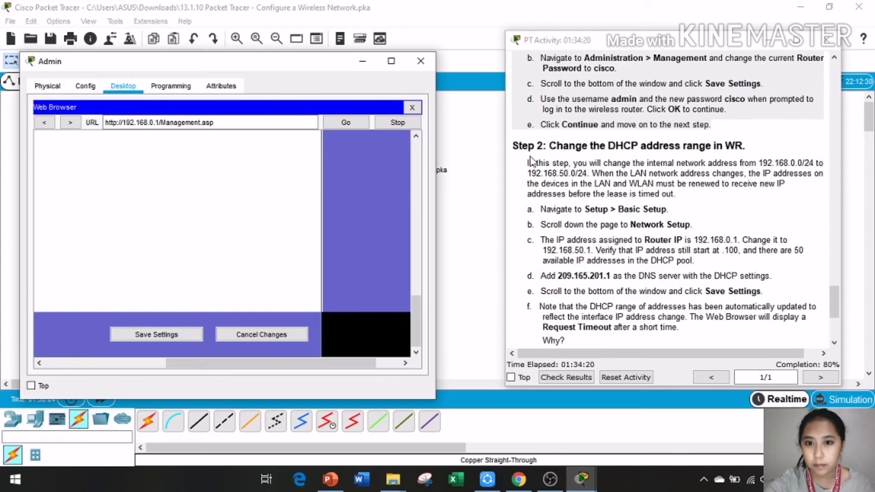
left_click_drag(513, 107, 746, 339)
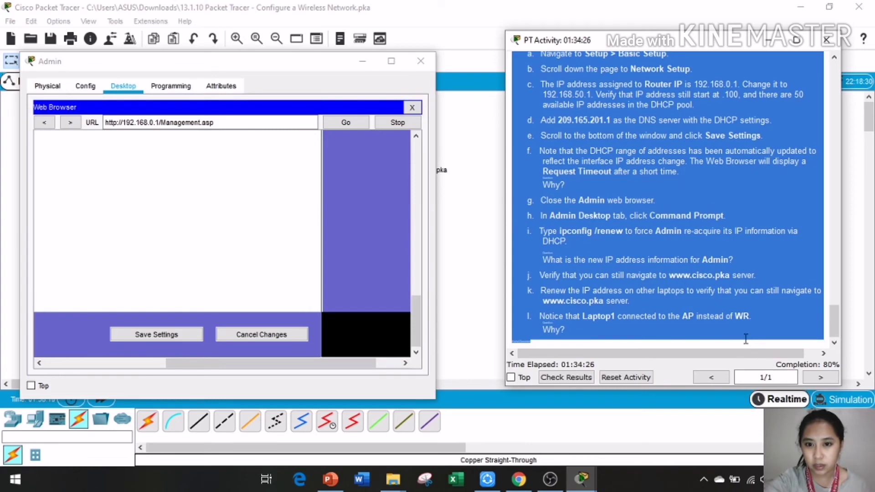
scroll(698, 225, "up", 1)
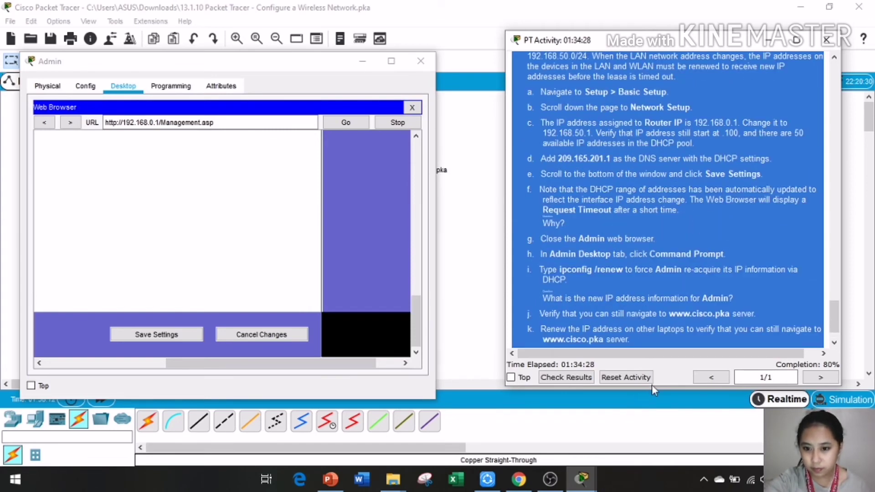
left_click_drag(664, 387, 666, 448)
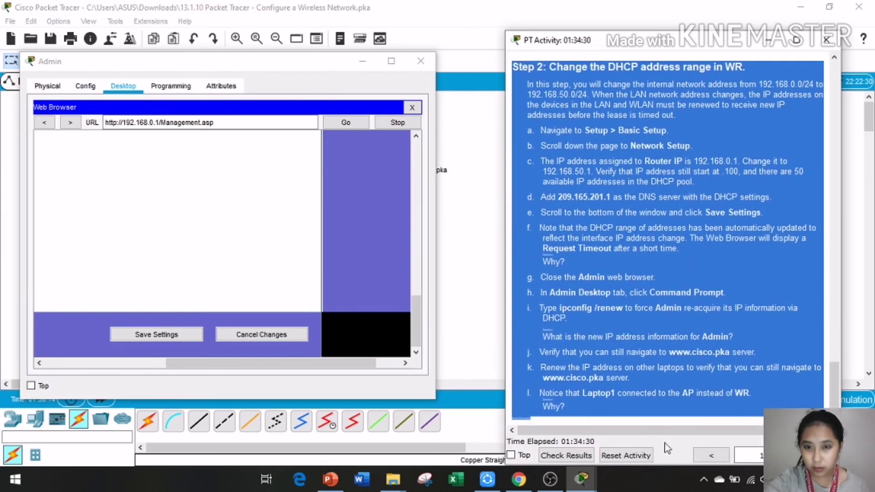
scroll(557, 109, "up", 2)
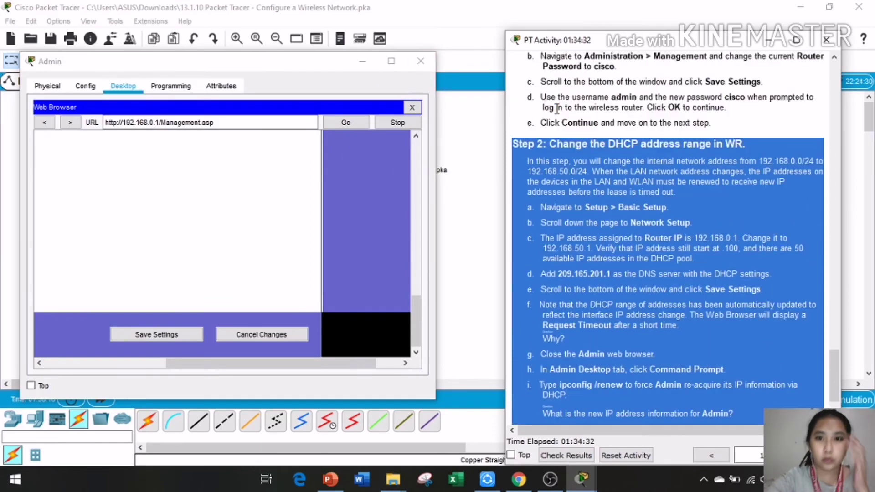
scroll(556, 108, "up", 2)
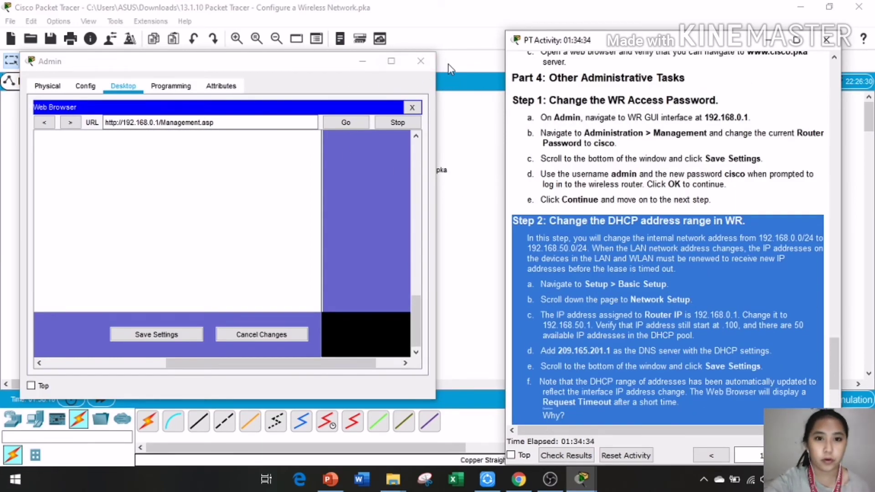
Step: Close the Admin PC window to return to the Logical topology
left_click(420, 61)
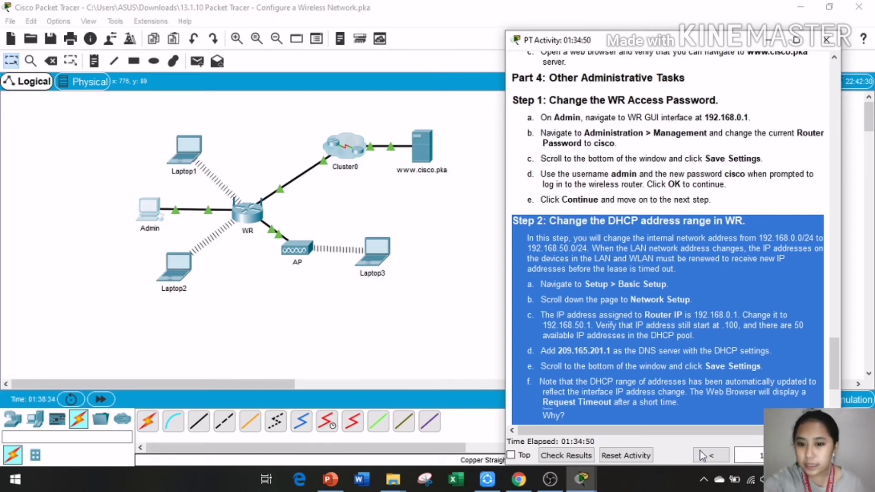
left_click_drag(719, 431, 758, 436)
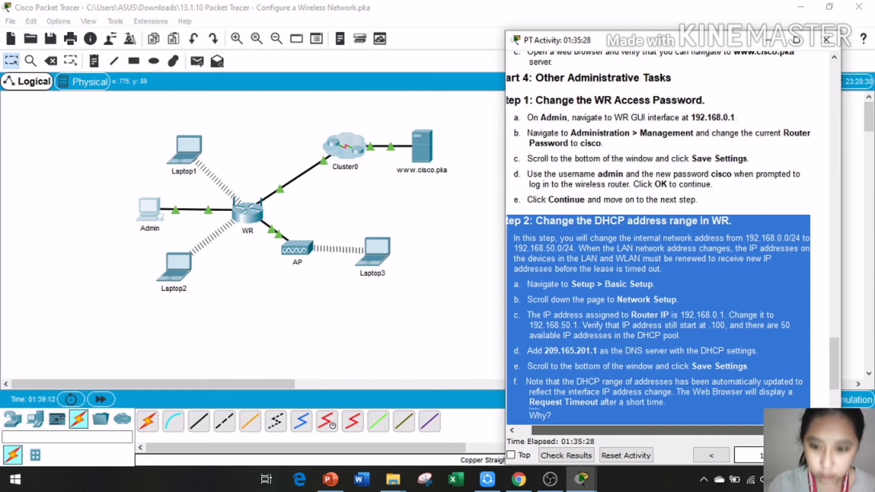
Step: Open Admin's web browser at 192.168.0.1 and sign in as admin with the router password
left_click(151, 207)
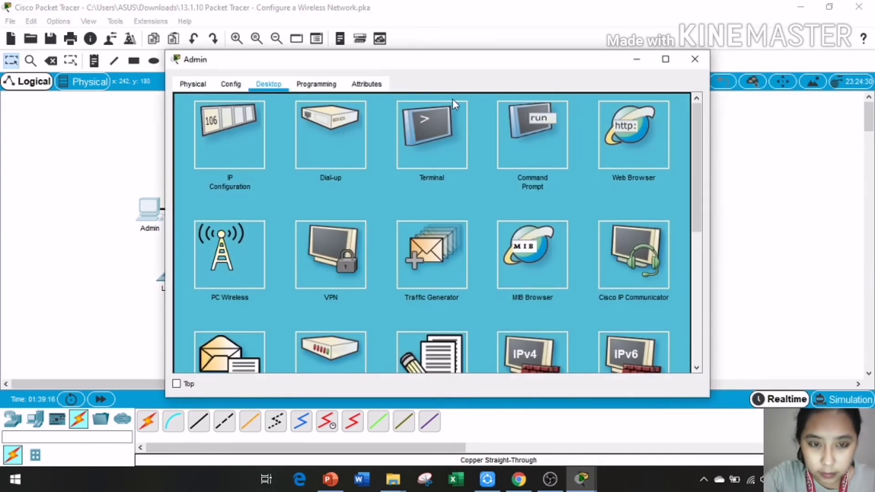
left_click(614, 124)
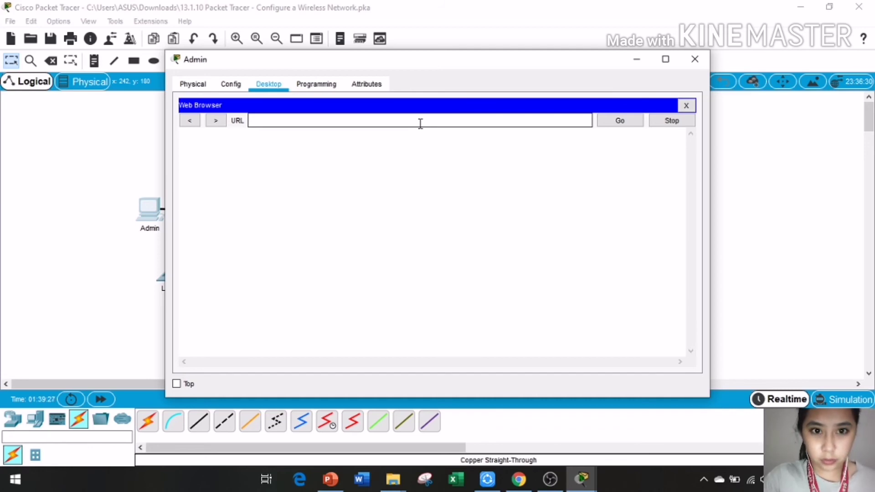
left_click(421, 124)
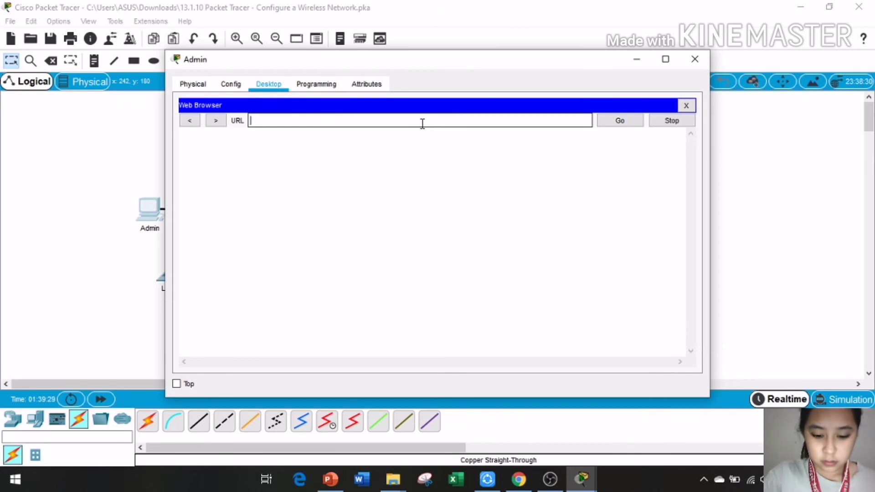
type("192.")
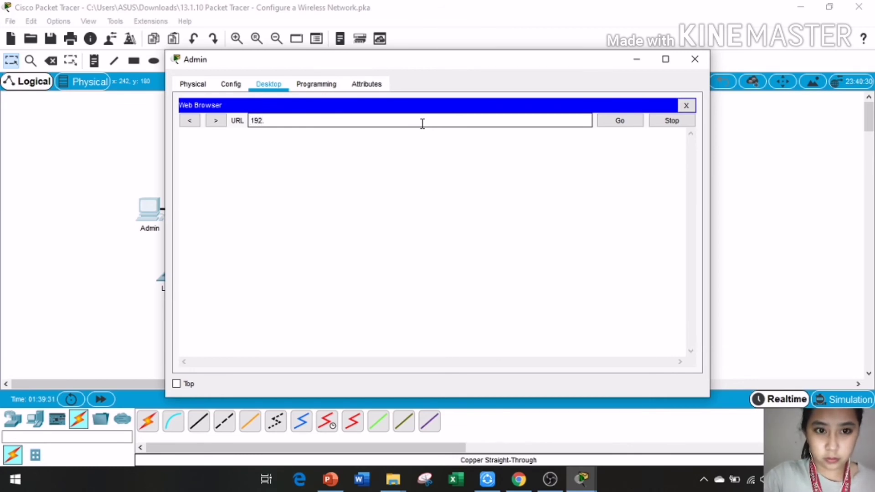
type("168")
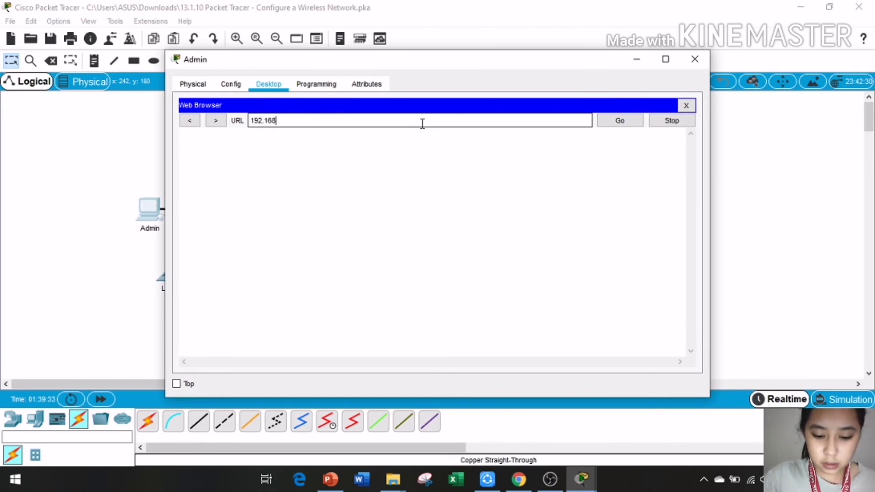
type(".0.1")
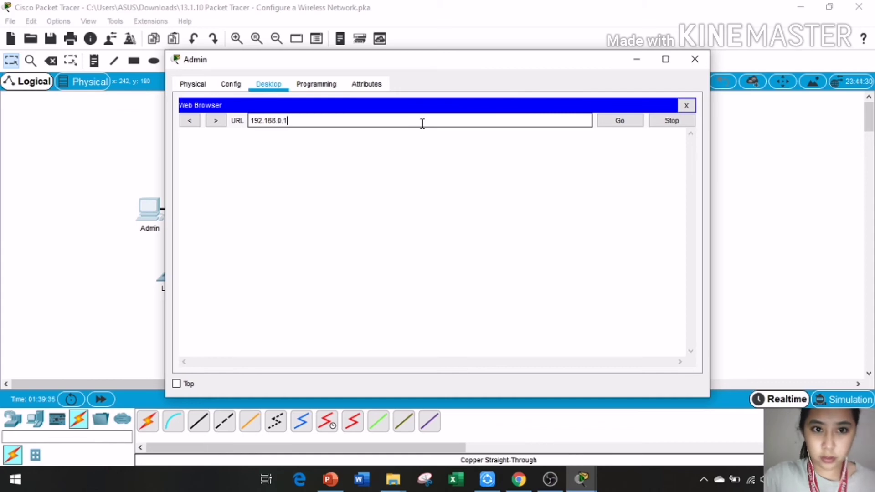
left_click(621, 122)
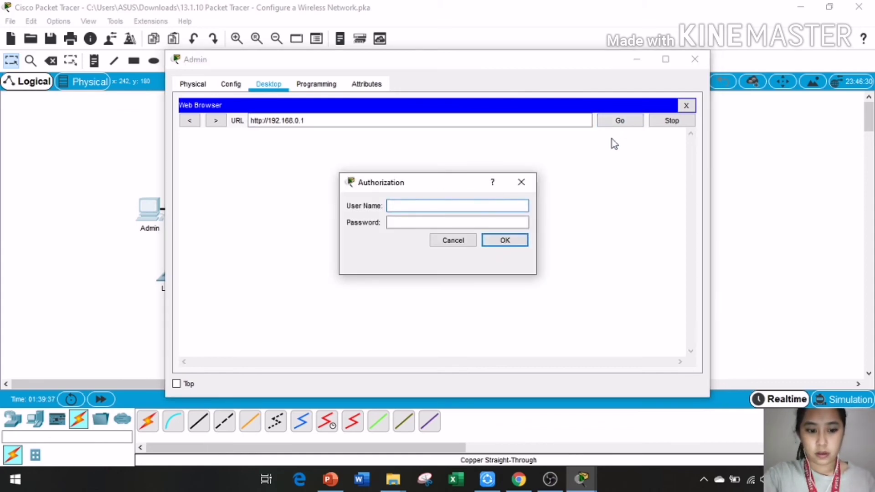
type("admin")
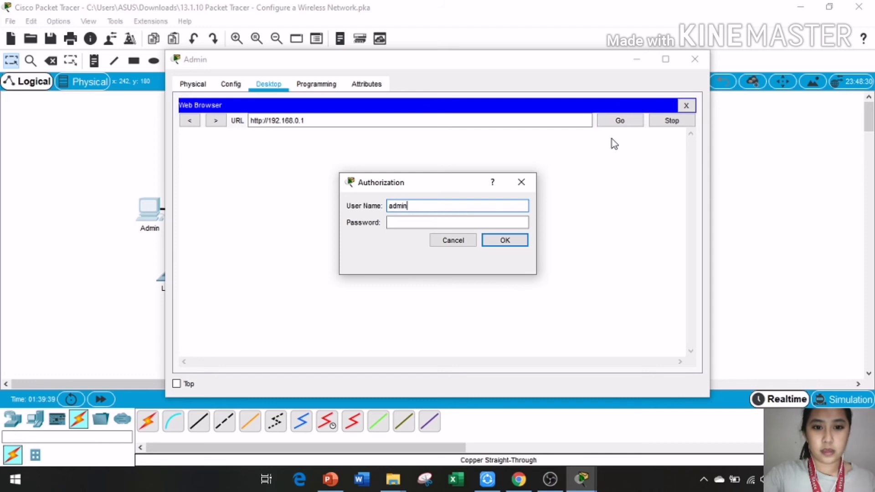
left_click(413, 219)
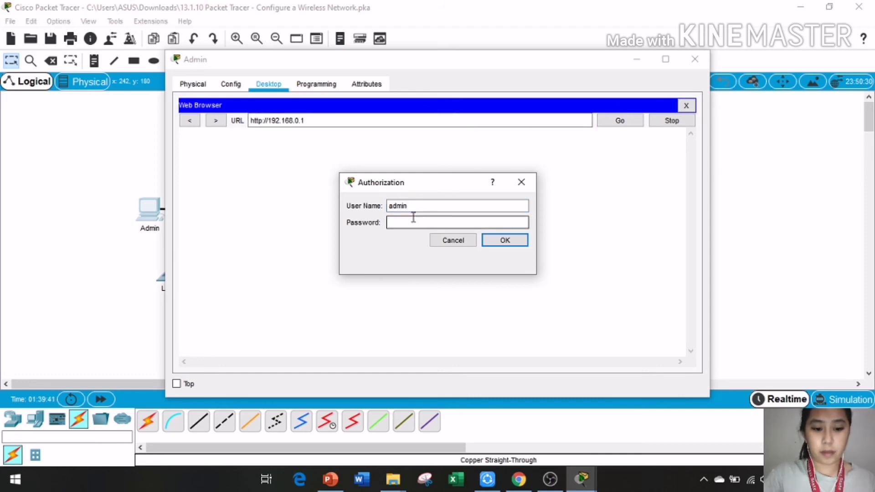
type("admin")
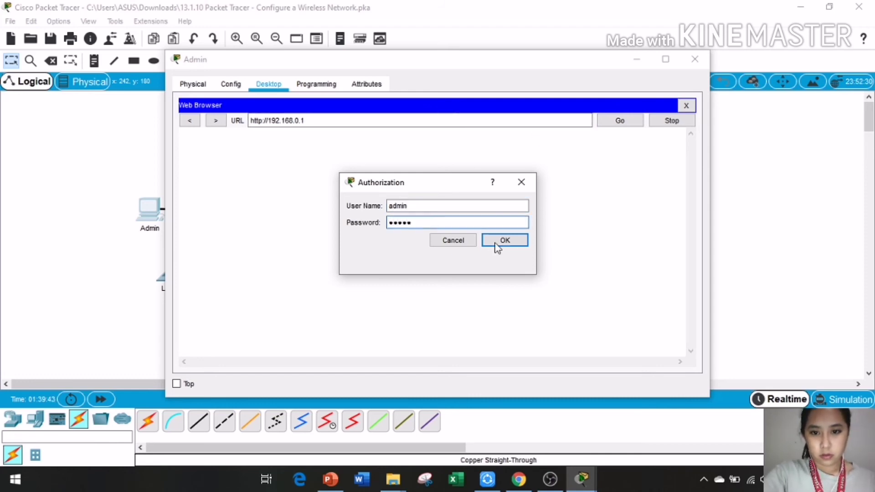
left_click(490, 238)
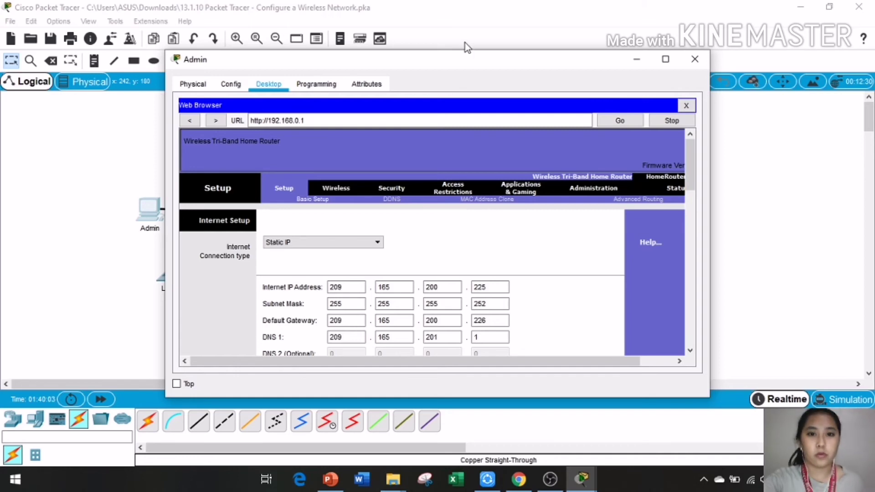
Step: Arrange the Admin window beside the activity instructions, showing the router's Basic Setup page
left_click_drag(462, 59, 303, 65)
mouse_move(581, 483)
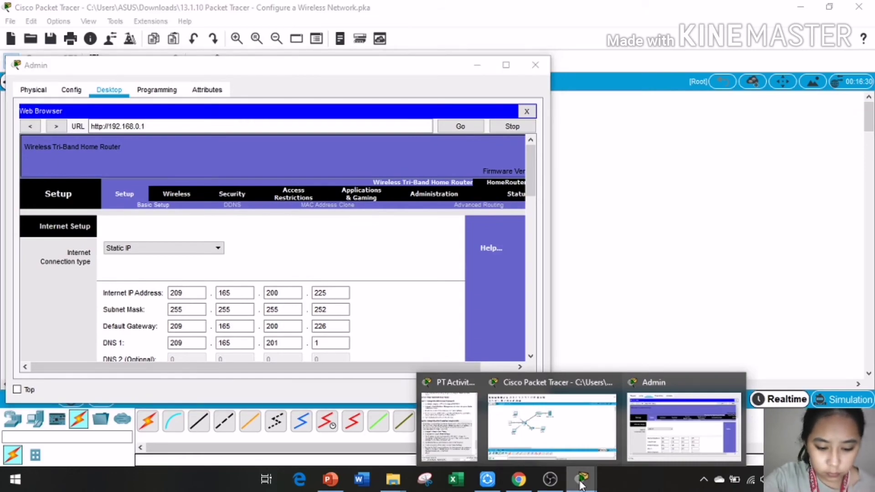
left_click(666, 424)
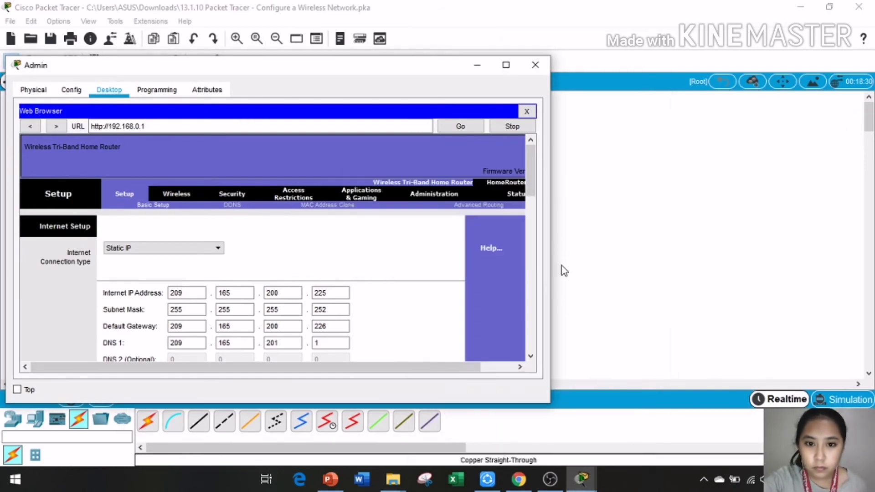
mouse_move(581, 478)
left_click(449, 426)
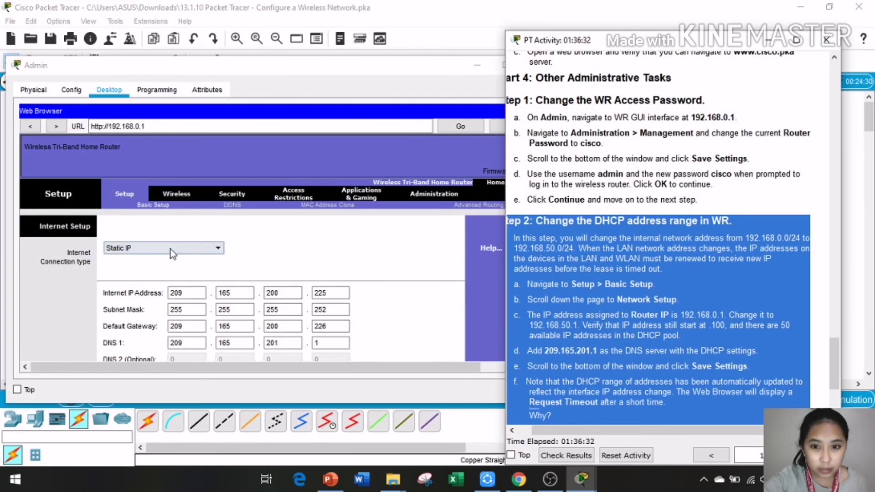
left_click(164, 209)
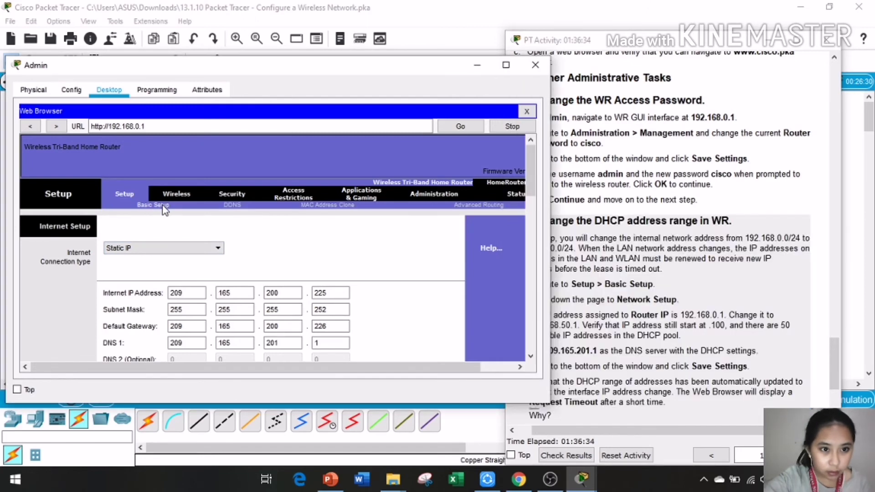
double_click(164, 207)
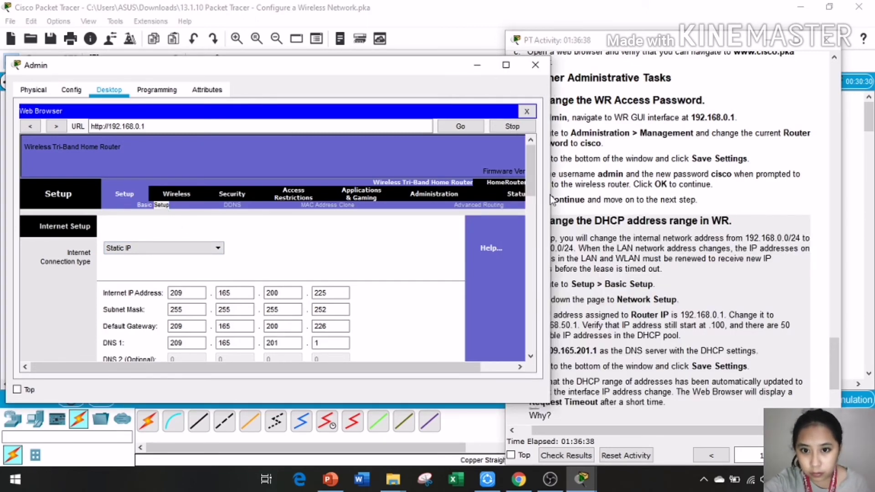
left_click_drag(543, 200, 484, 217)
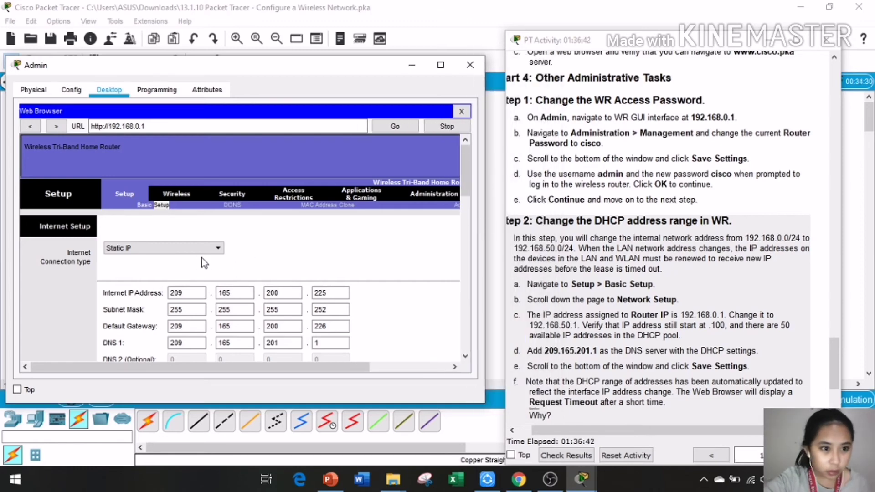
Step: Change the Router IP's third octet from 0 to 50, making it 192.168.50.1
scroll(202, 259, "down", 8)
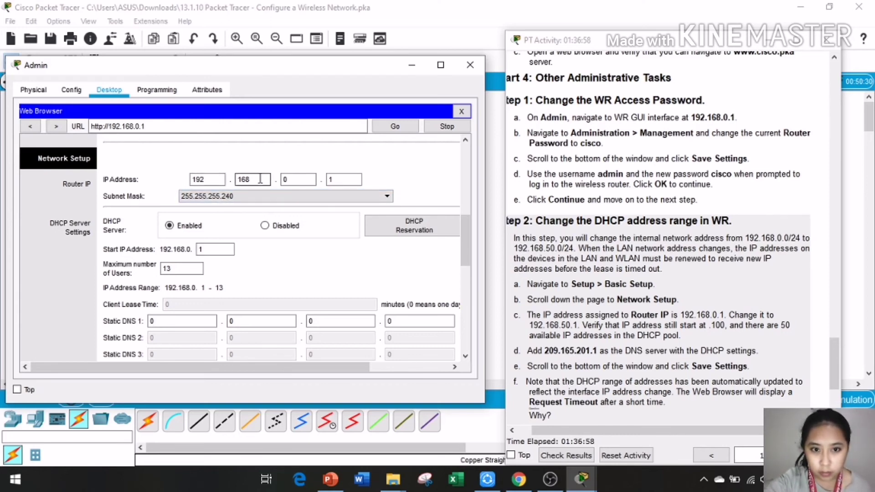
double_click(291, 180)
key("BackSpace")
type("5")
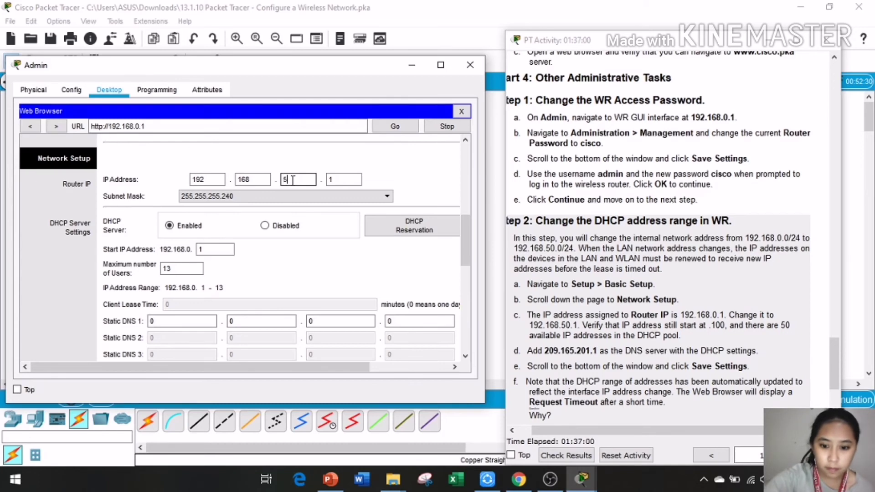
type("0")
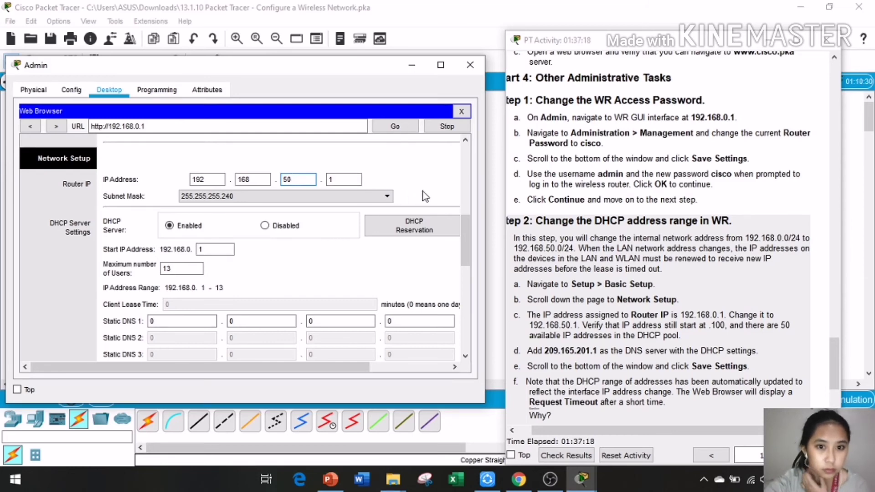
scroll(340, 236, "down", 5)
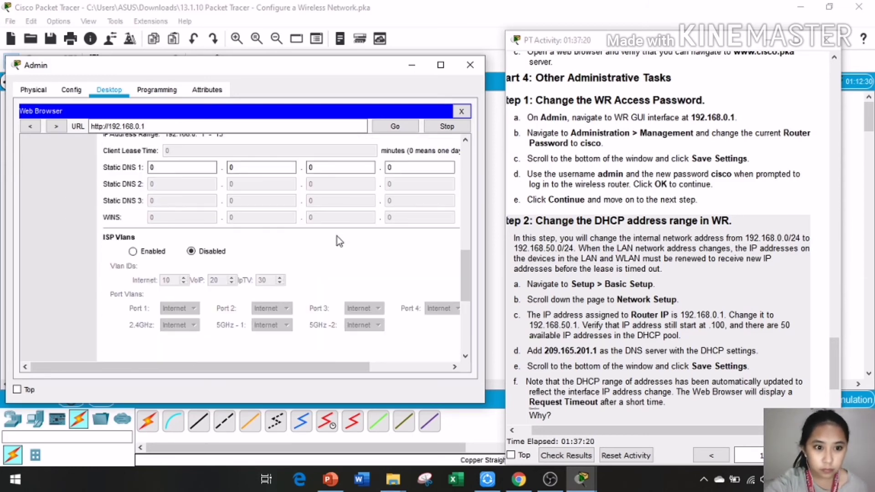
scroll(337, 237, "up", 5)
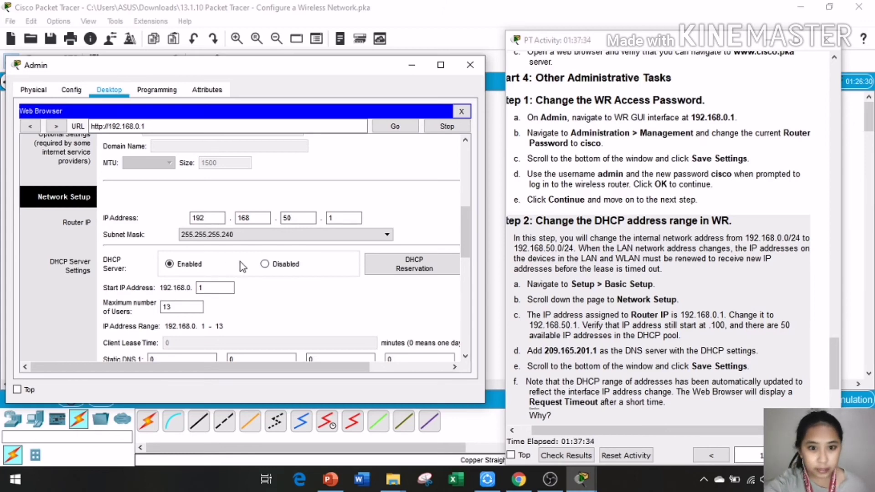
scroll(316, 252, "down", 2)
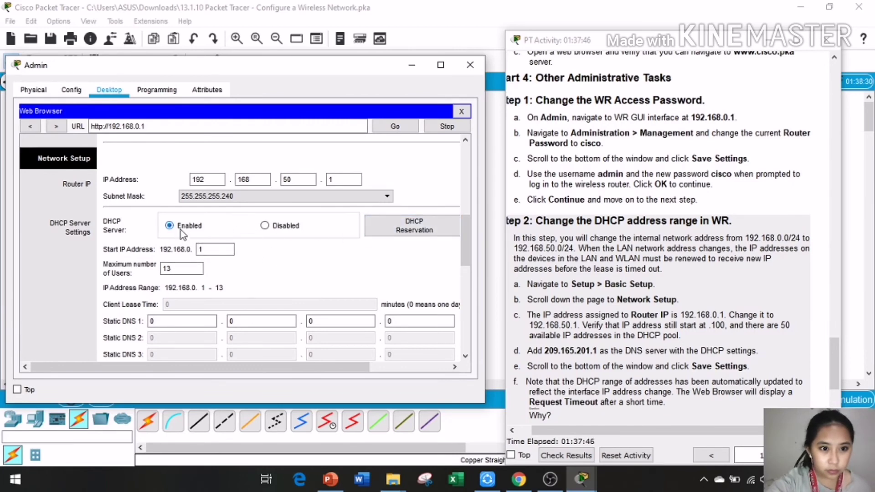
Step: Toggle the DHCP server off and back on, leaving it enabled
left_click(264, 225)
left_click(169, 227)
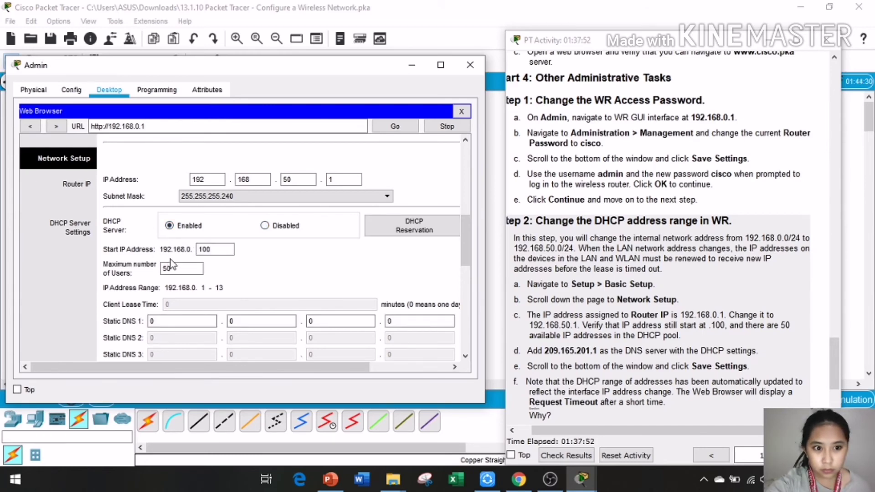
scroll(180, 271, "down", 3)
Step: Fill in Static DNS 1 octet by octet as 209.165.201.1
left_click(173, 245)
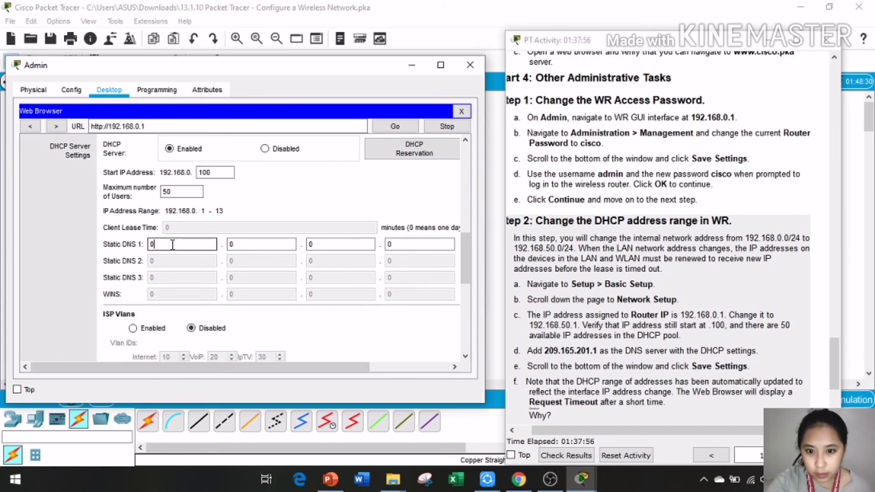
key("BackSpace")
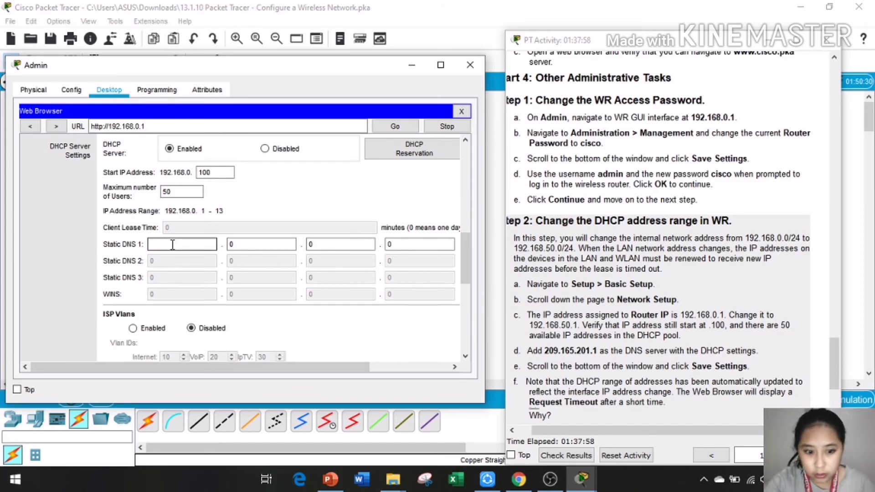
type("209")
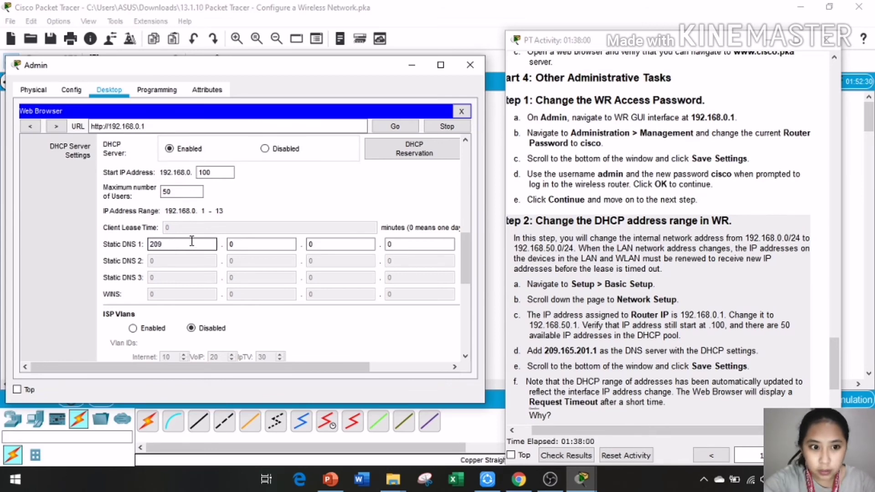
left_click(247, 244)
key("BackSpace")
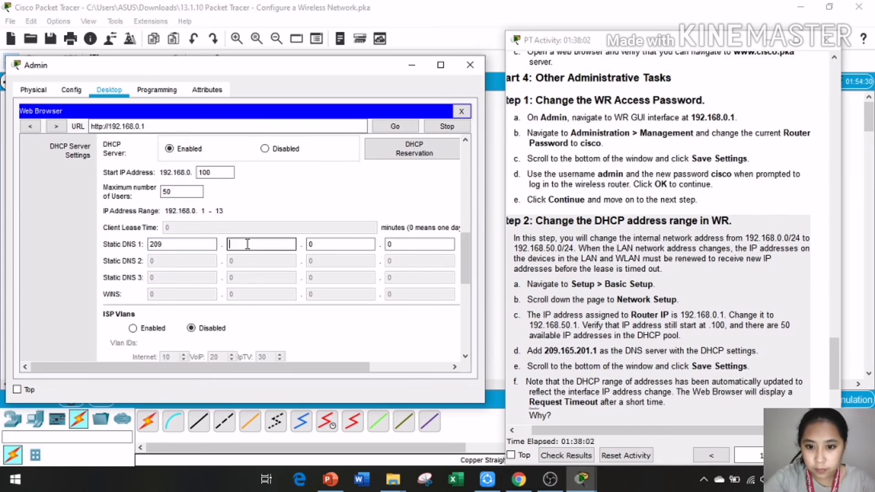
type("165")
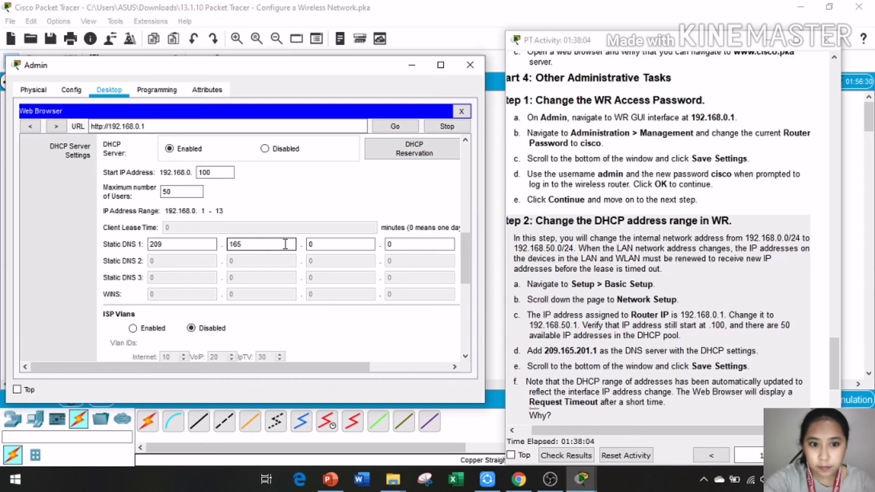
left_click(321, 241)
key("BackSpace")
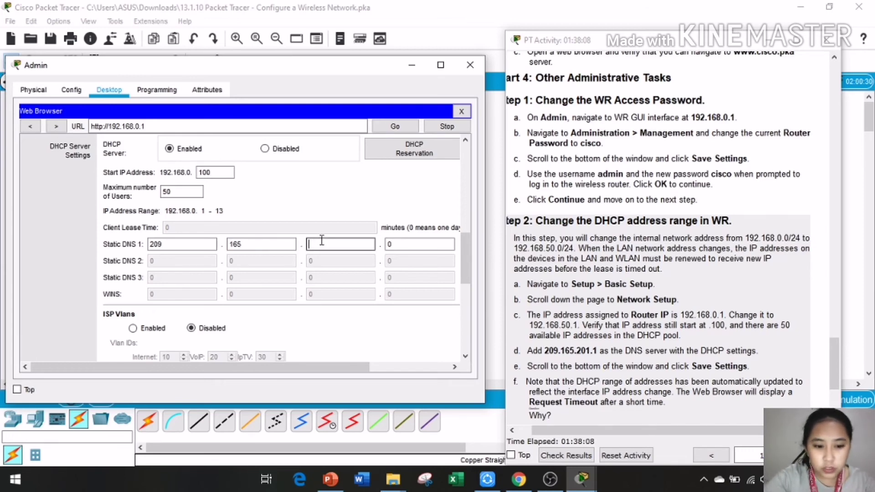
type("201")
left_click(419, 241)
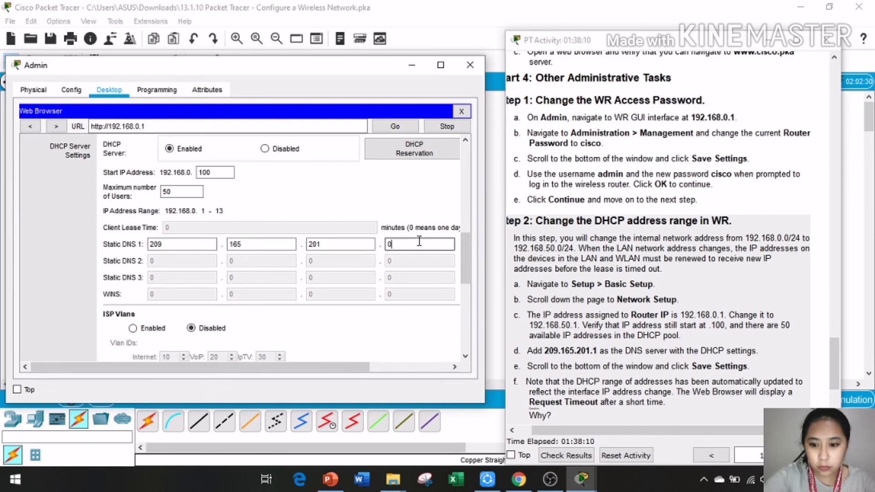
key("BackSpace")
type("1")
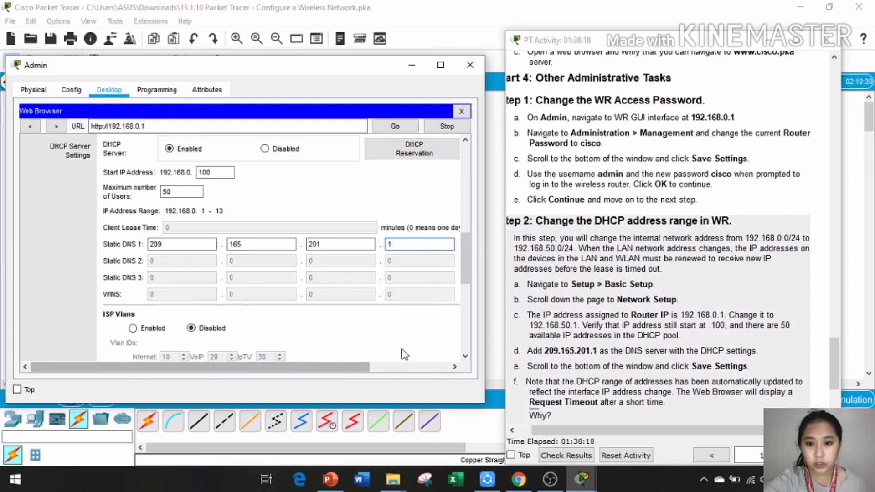
Step: Save WR's new LAN and DHCP settings; Admin's browser then shows Request Timeout
scroll(413, 291, "down", 10)
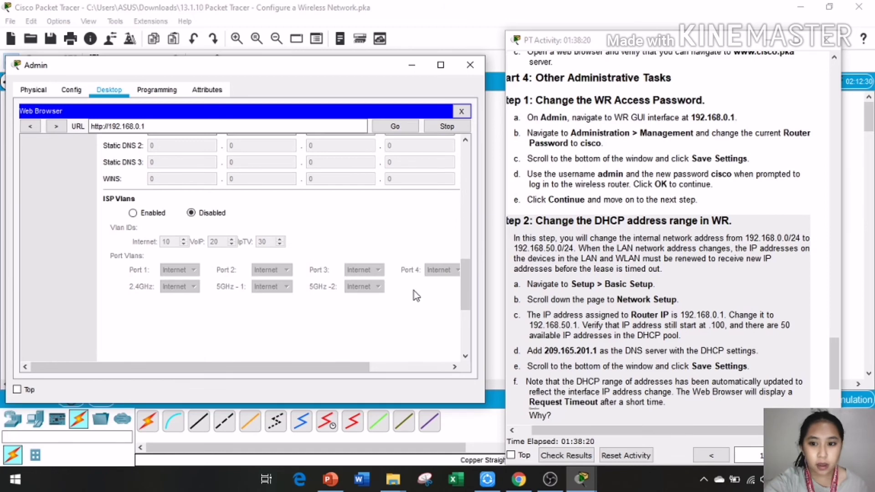
scroll(414, 290, "down", 1)
left_click(331, 343)
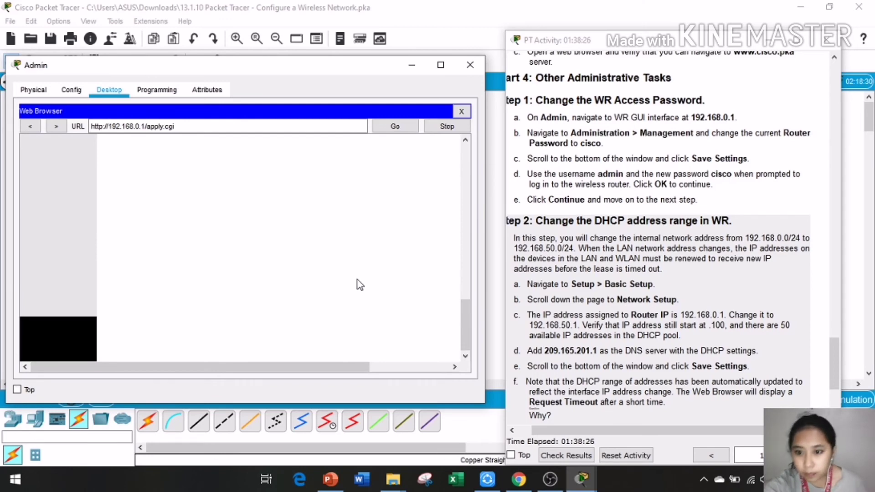
scroll(588, 351, "down", 2)
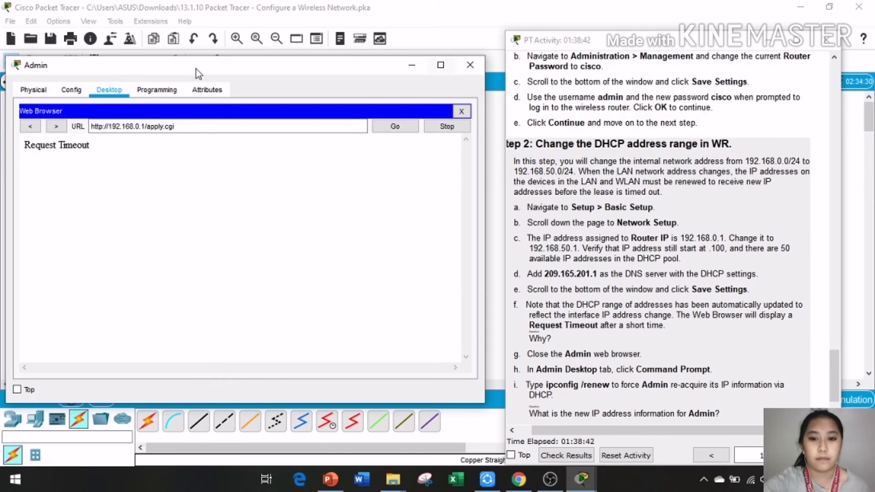
Step: Close Admin's window to return to the network topology
left_click_drag(23, 145, 97, 145)
scroll(607, 313, "down", 1)
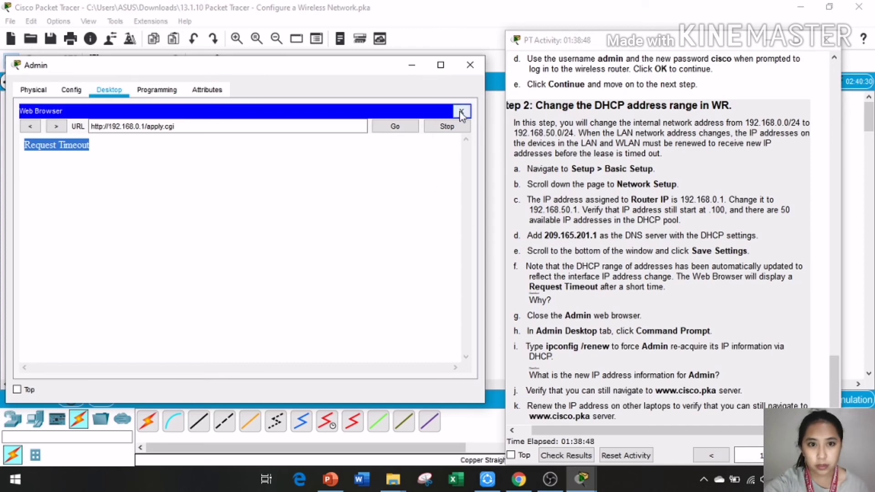
left_click(470, 65)
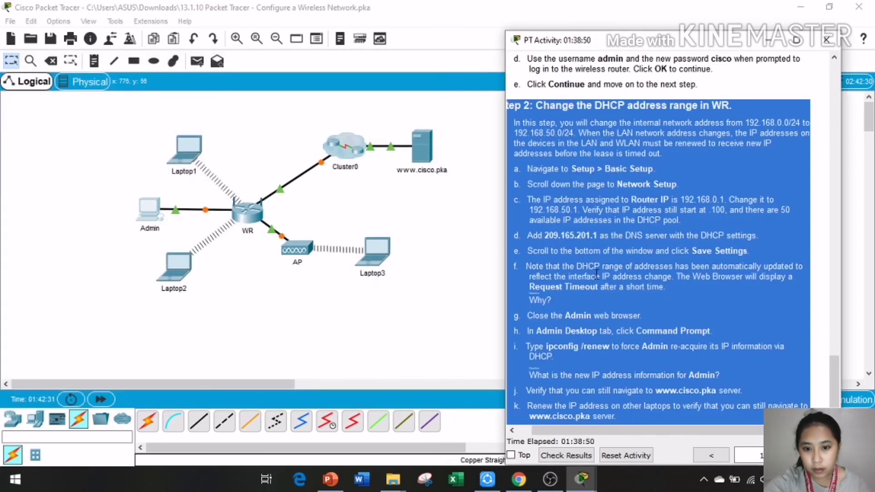
Step: Open the Admin PC's Command Prompt alongside the activity instructions
key("ctrl+a")
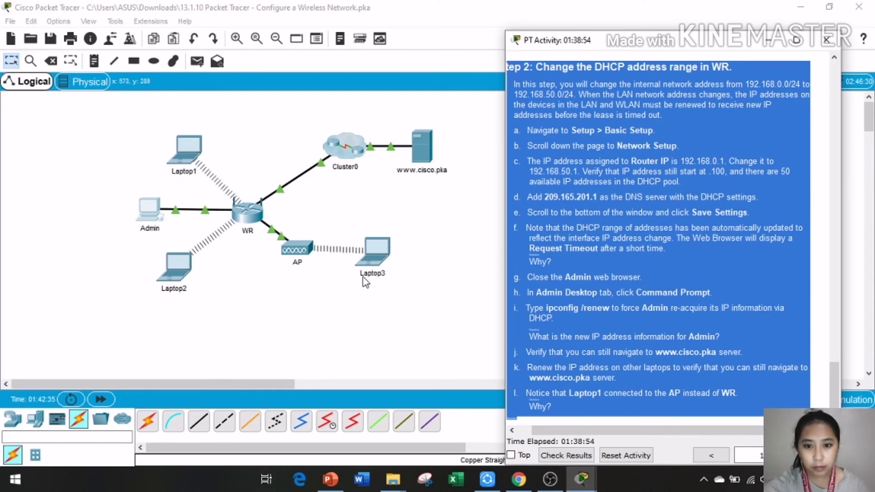
left_click(155, 219)
left_click(154, 214)
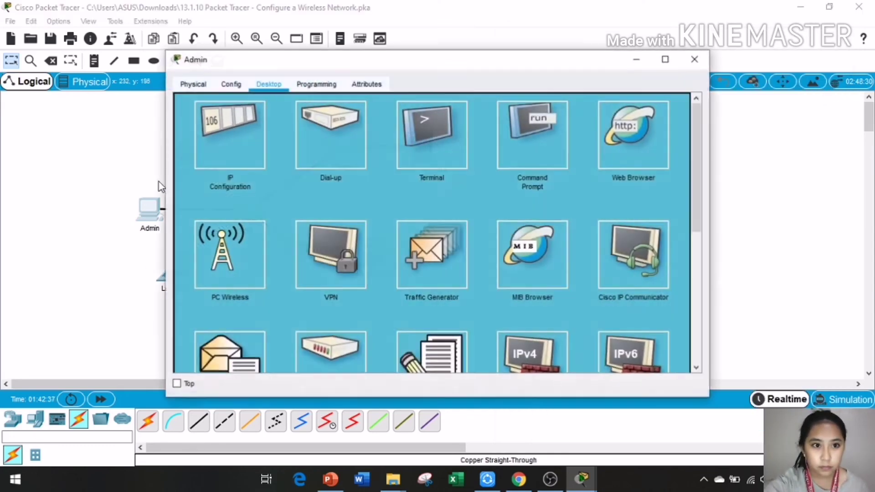
left_click(548, 142)
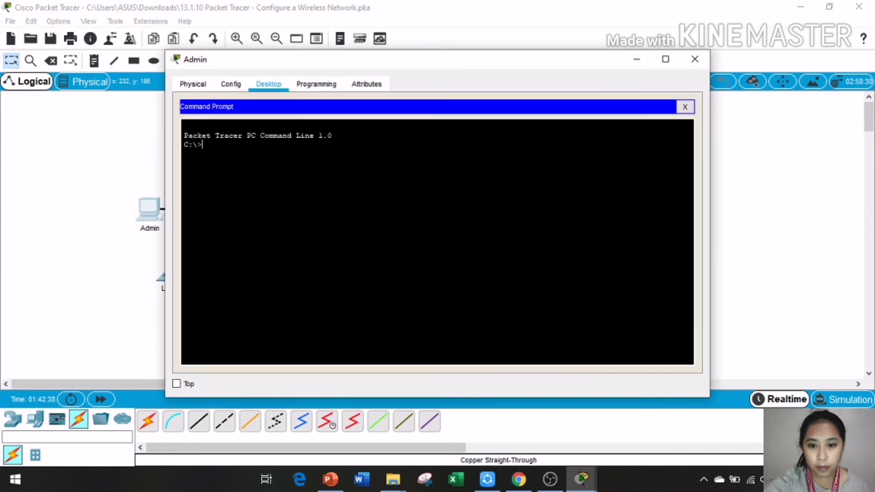
left_click(550, 479)
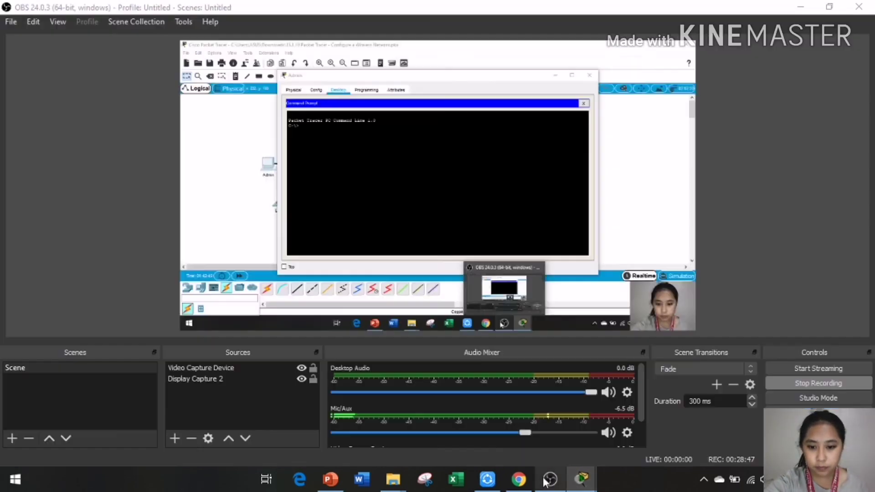
left_click(551, 479)
left_click(575, 476)
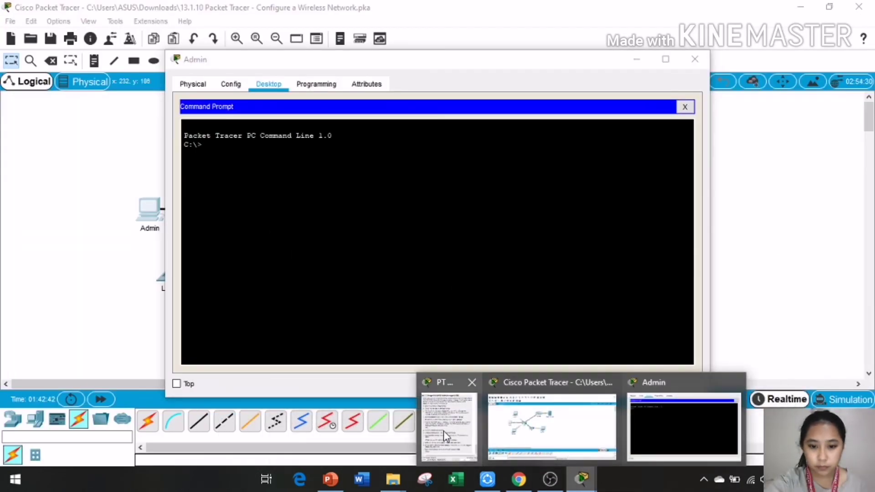
left_click(444, 431)
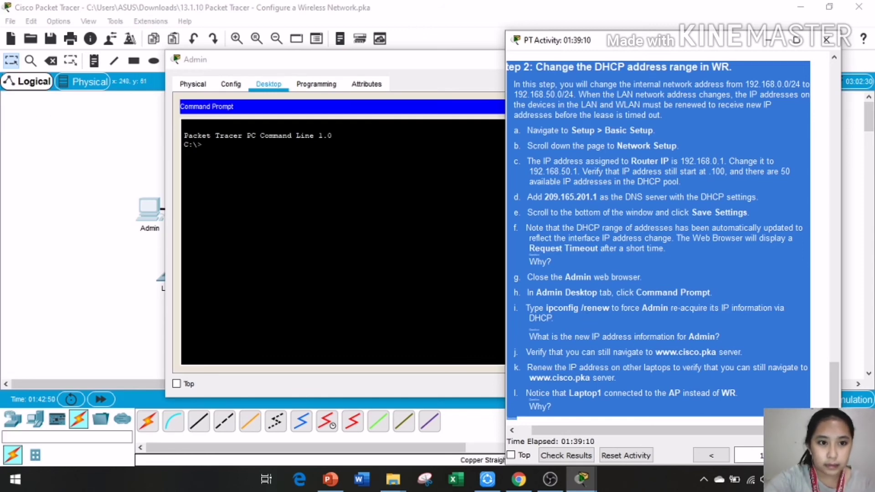
Step: Type ipconfig /renew at Admin's prompt without running it
left_click(201, 144)
type("ip")
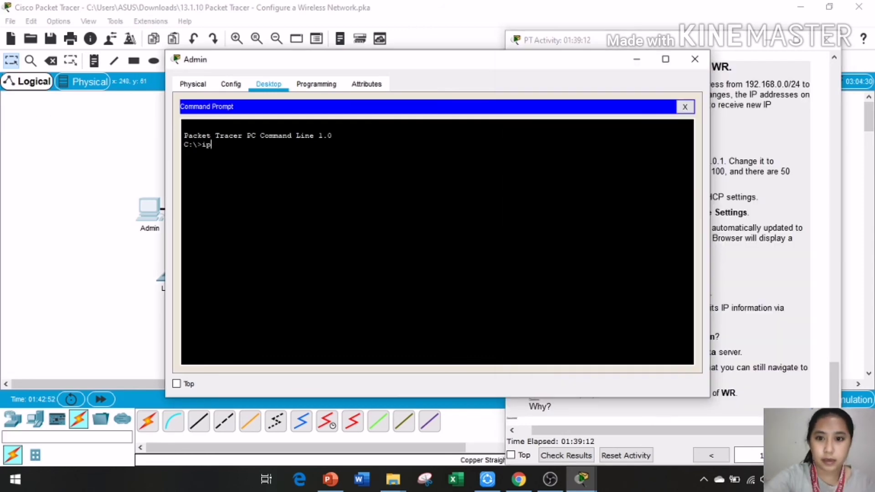
left_click_drag(462, 68, 295, 69)
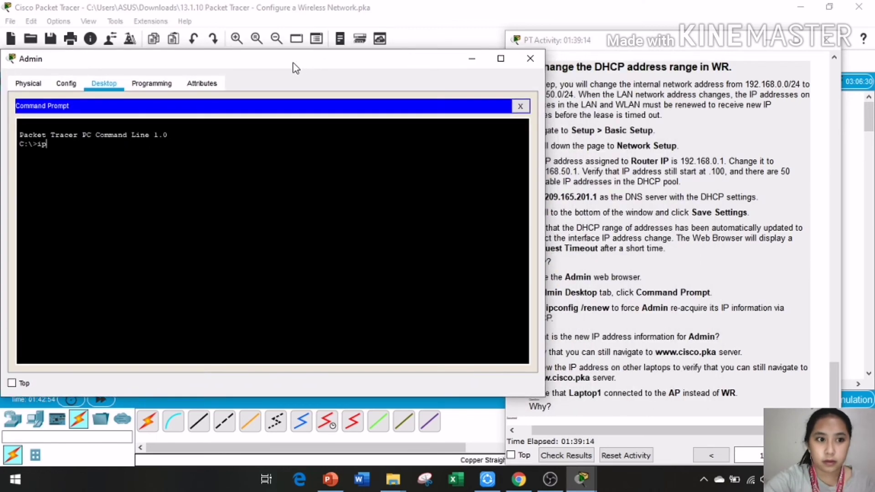
type("config")
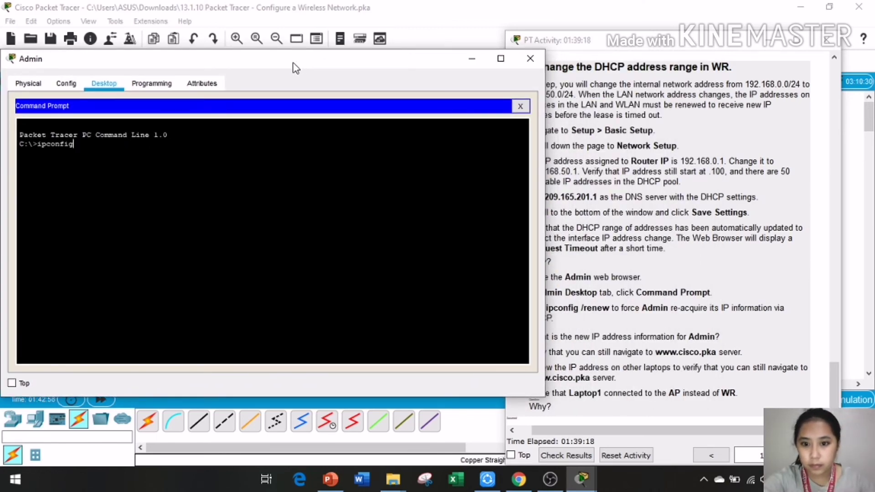
type(" /")
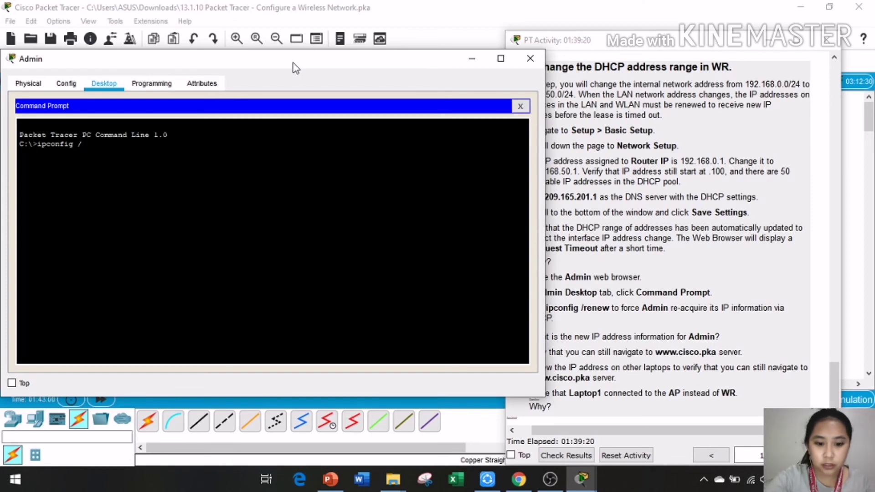
type("rene")
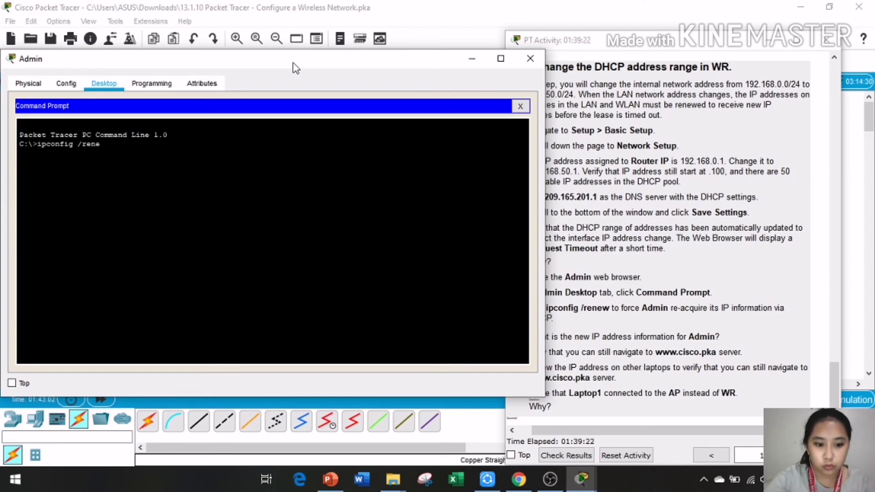
type("w")
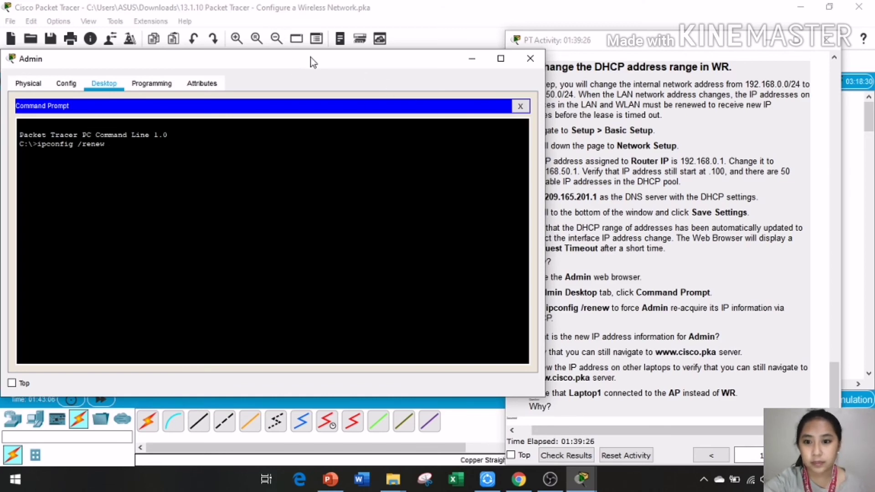
left_click_drag(311, 58, 365, 32)
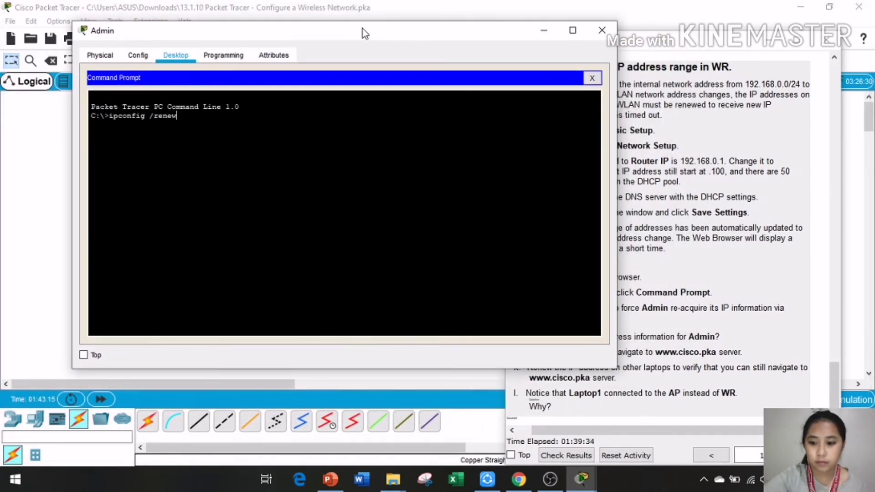
Step: Run ipconfig /renew on Admin and copy its new address 192.168.50.4
key("Return")
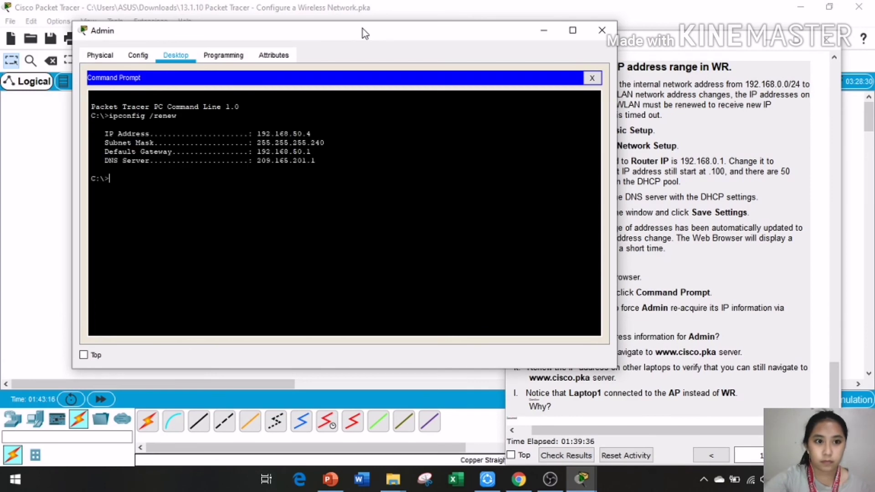
left_click_drag(327, 37, 323, 83)
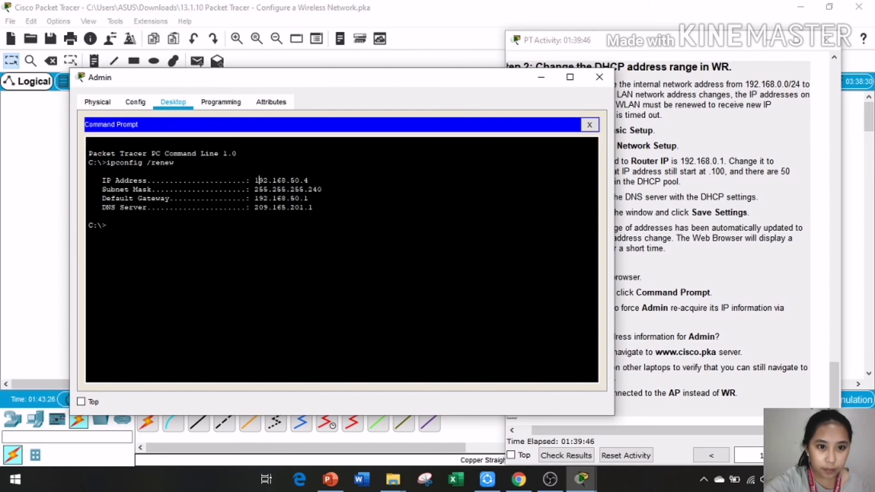
left_click_drag(256, 180, 308, 180)
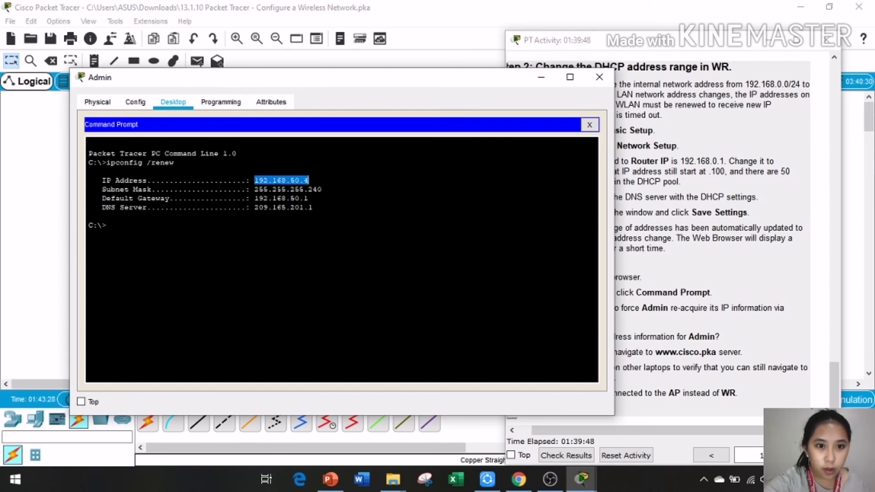
right_click(283, 180)
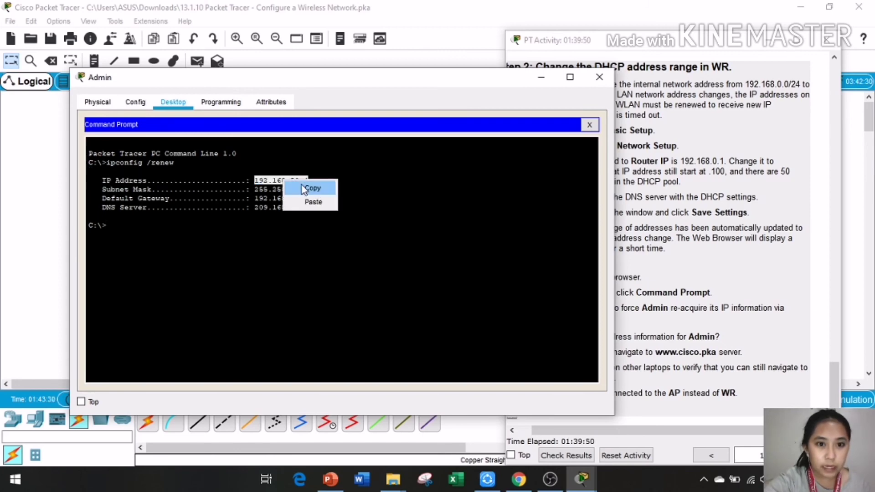
left_click(302, 185)
Step: Close Admin's window so the network topology shows again
left_click_drag(396, 76, 289, 63)
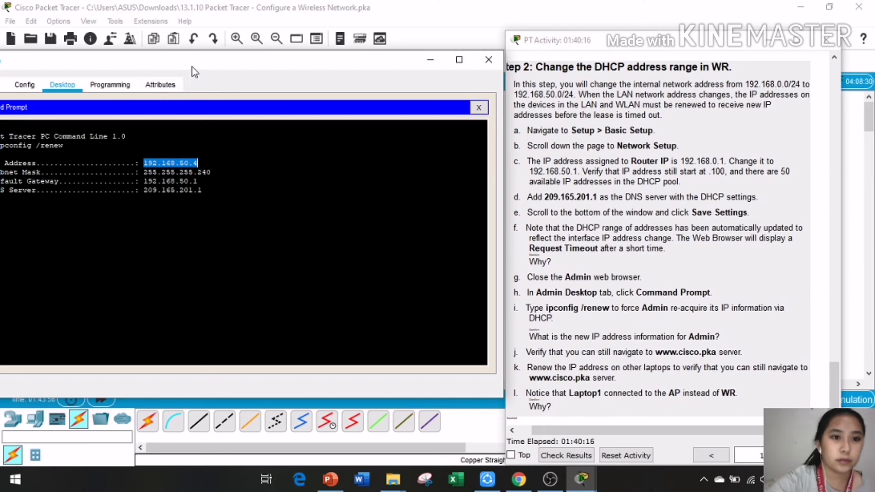
left_click(489, 59)
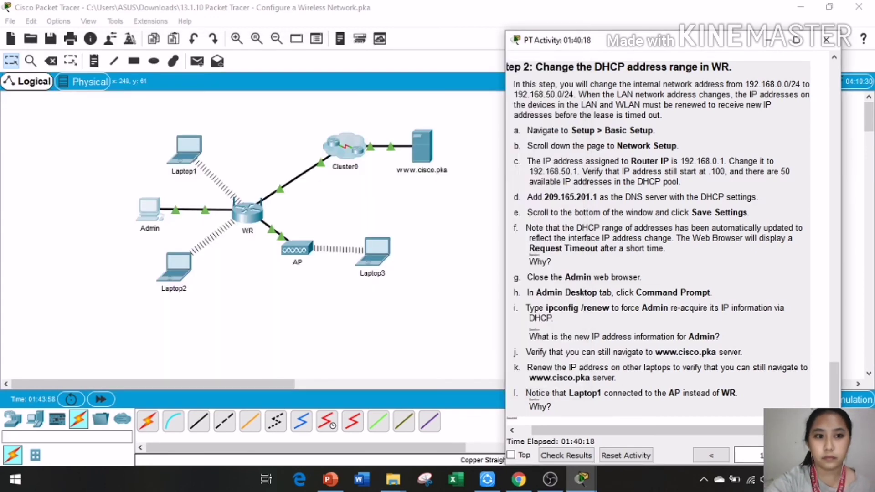
key("ctrl+a")
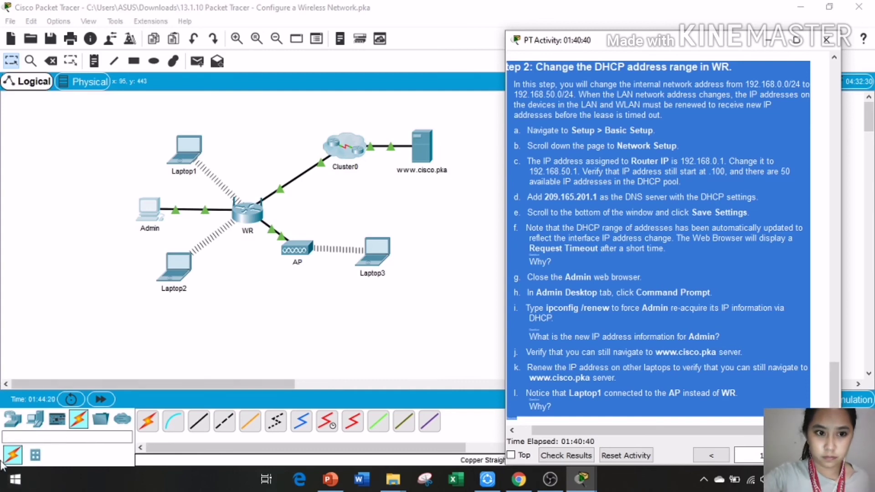
left_click(147, 218)
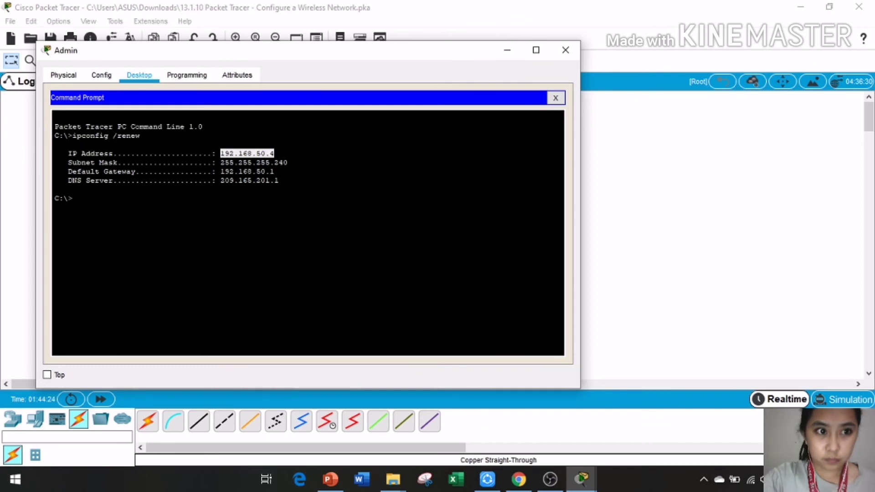
left_click(565, 51)
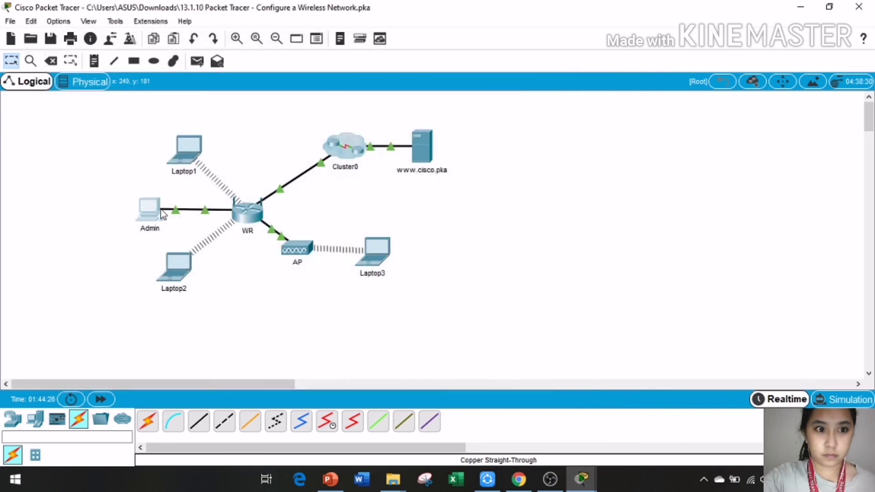
left_click(153, 209)
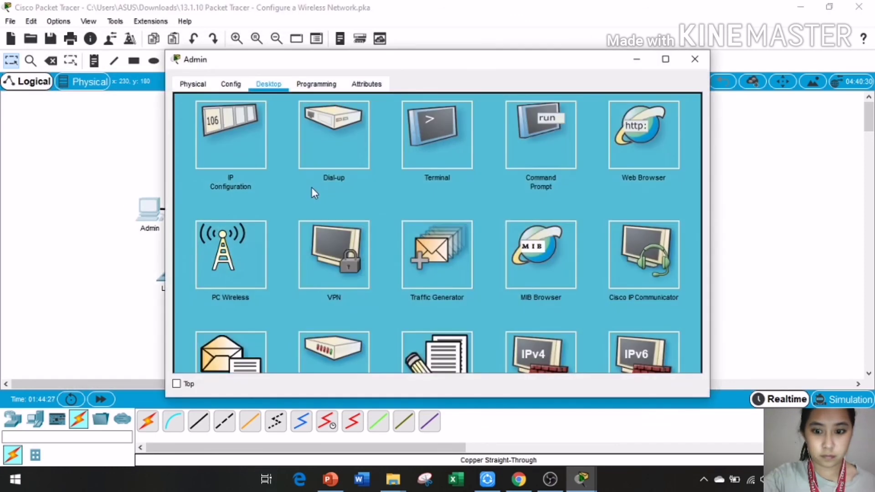
left_click(638, 146)
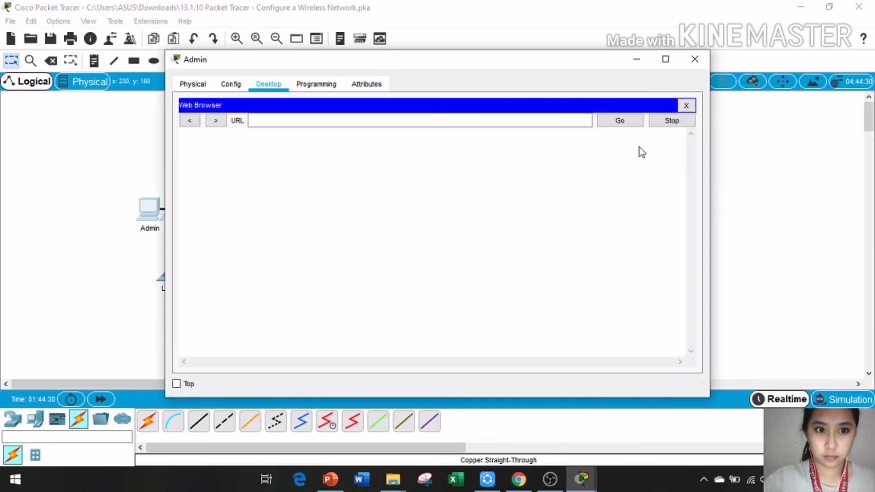
left_click(579, 120)
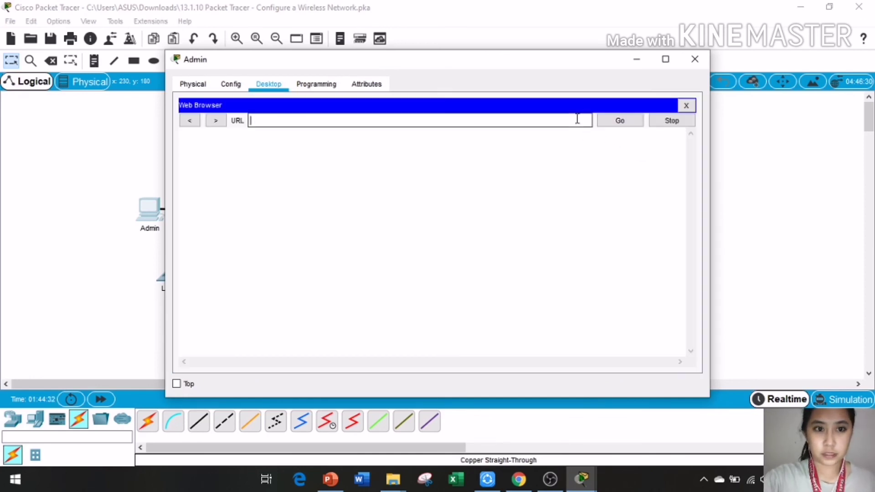
type("www")
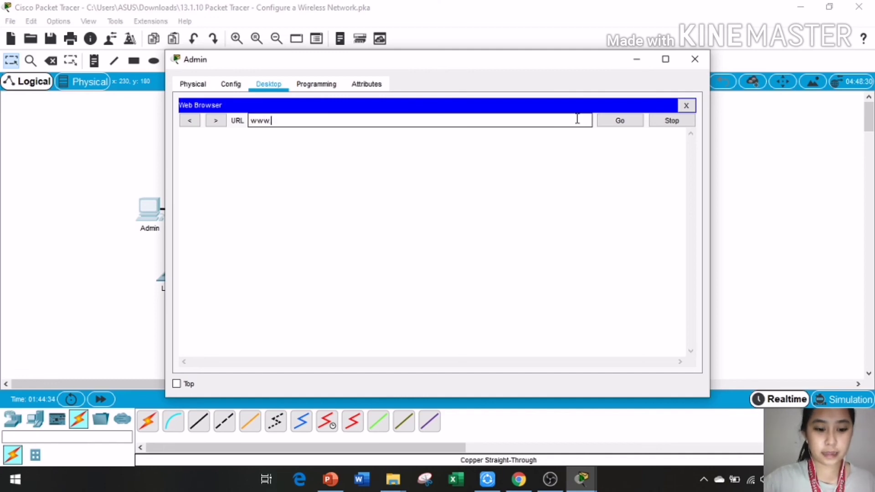
type(".cisco.pka")
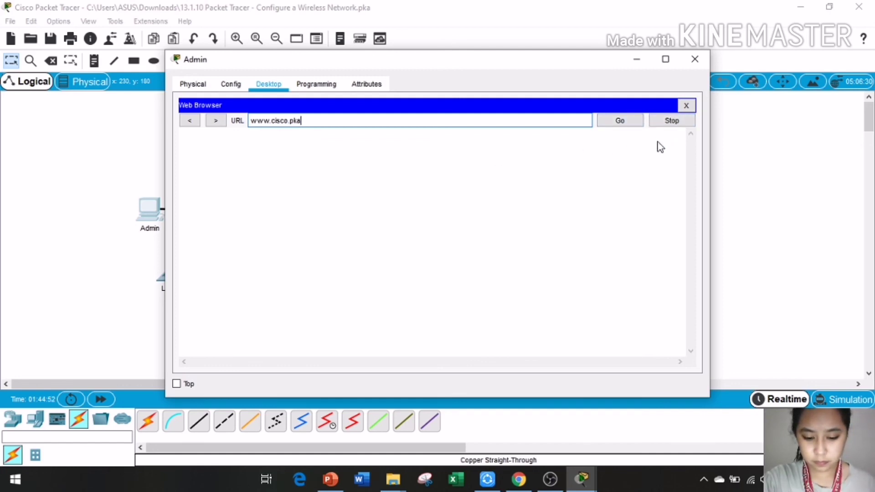
left_click(630, 121)
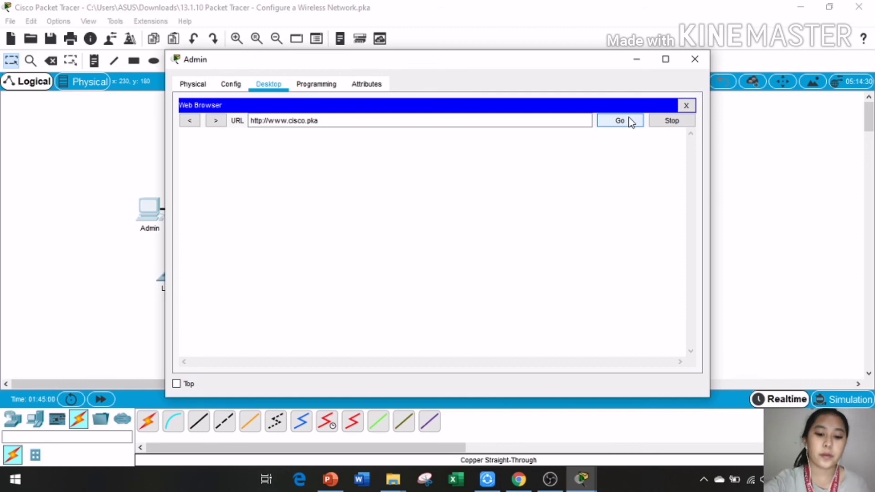
left_click(631, 121)
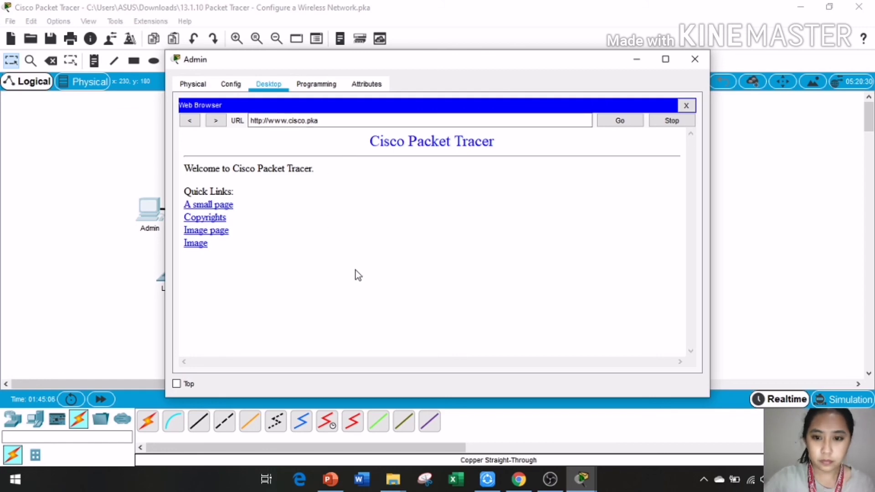
Step: Bring up the activity instructions and minimize Admin's window
left_click(583, 479)
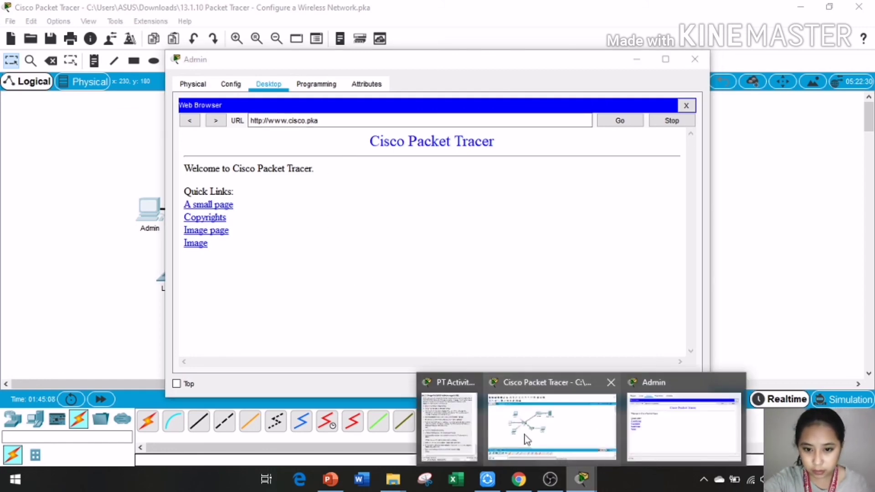
left_click(460, 424)
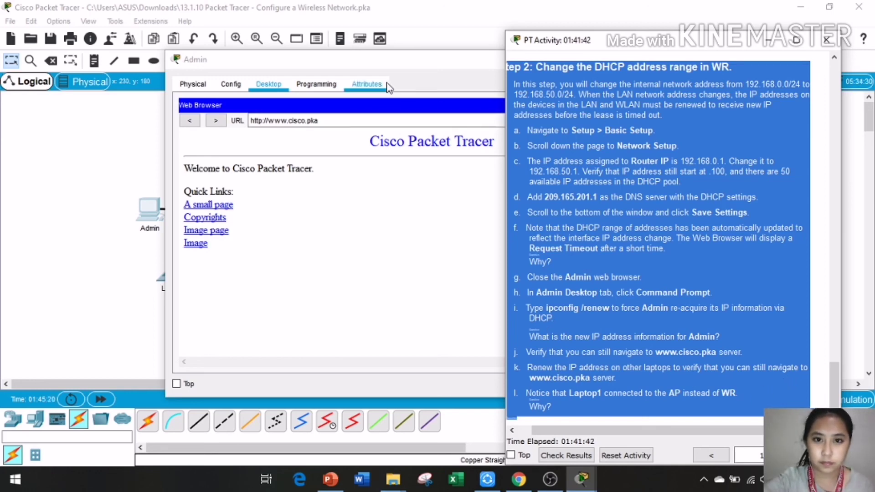
left_click_drag(414, 61, 369, 64)
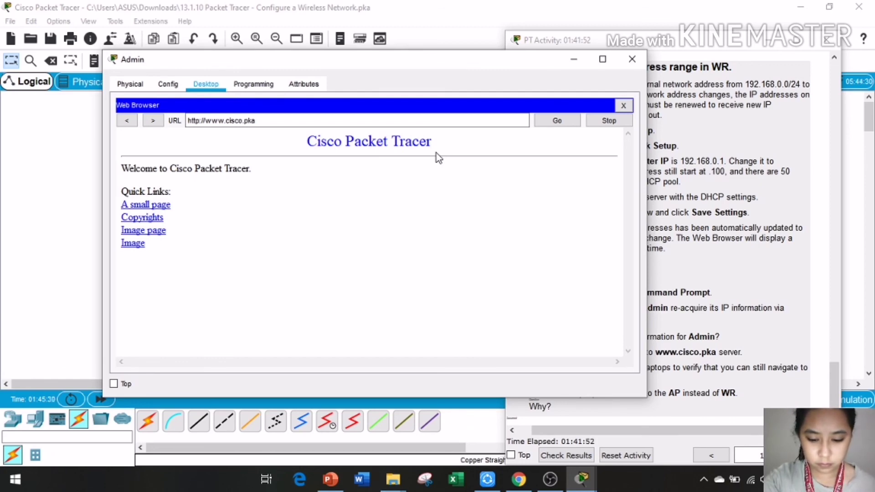
left_click(572, 60)
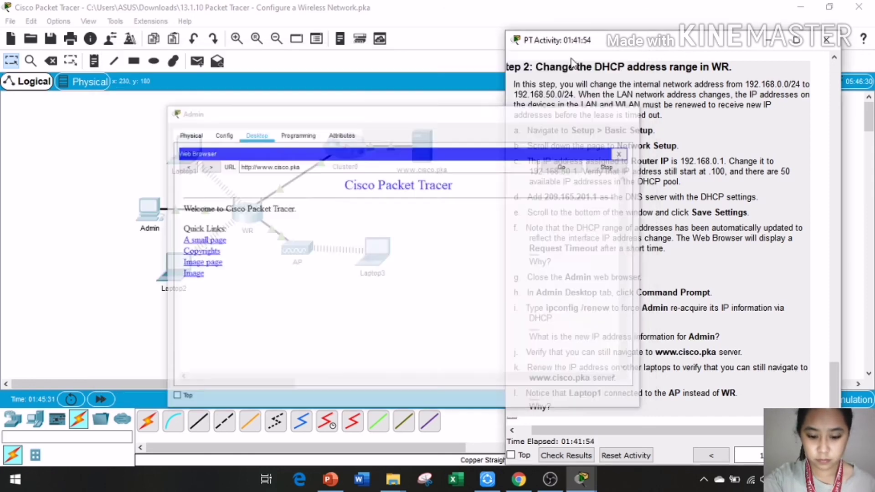
key("ctrl+a")
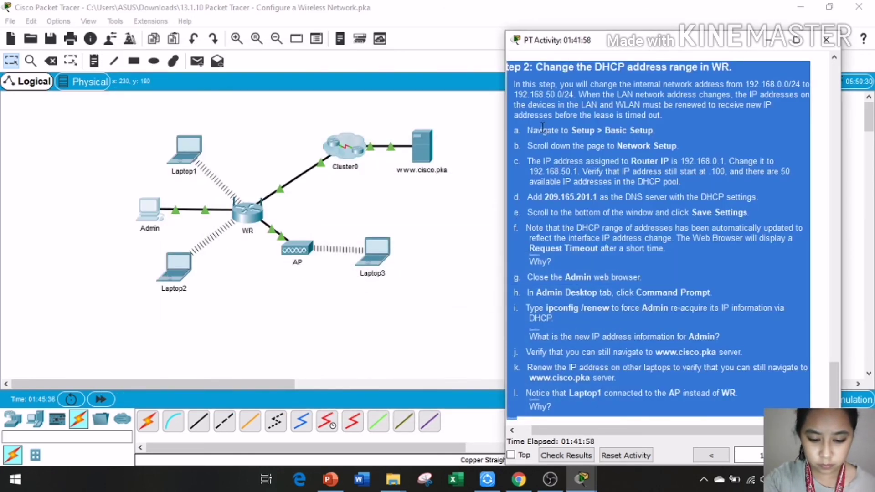
Step: Run ipconfig /renew on Laptop1 to get 192.168.50.2 with gateway 192.168.50.1
left_click(190, 156)
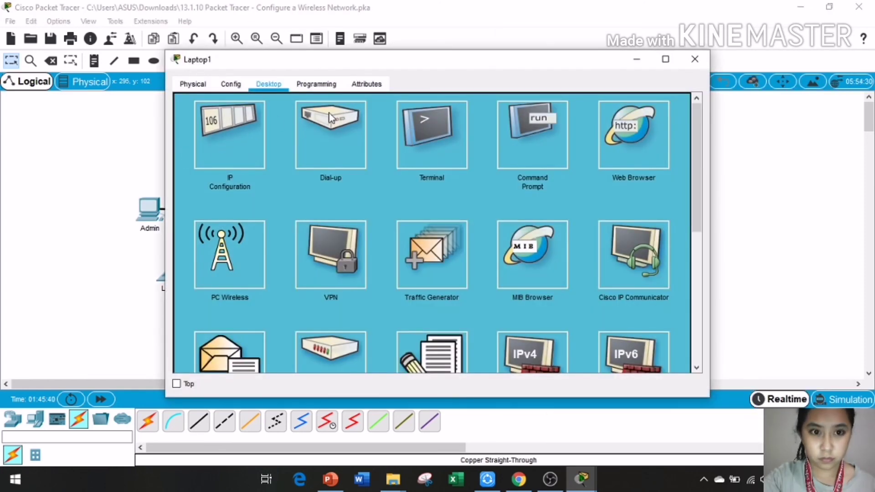
left_click(551, 123)
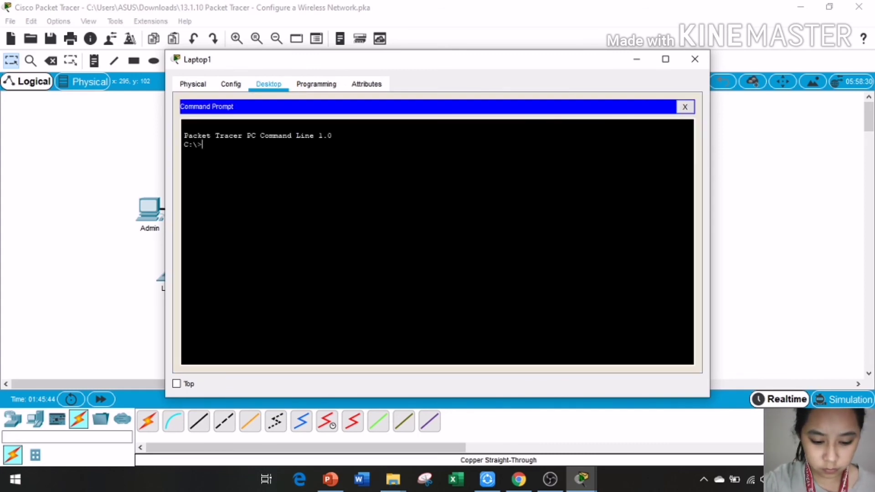
type("i")
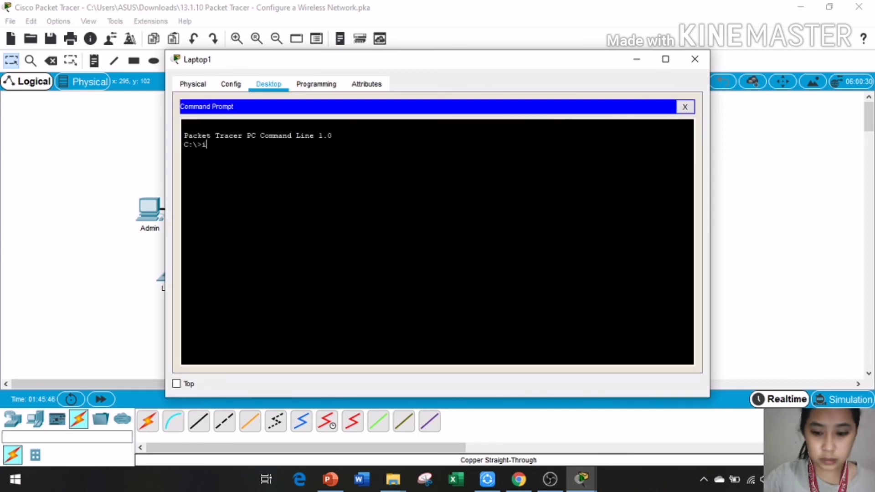
type("pconfig")
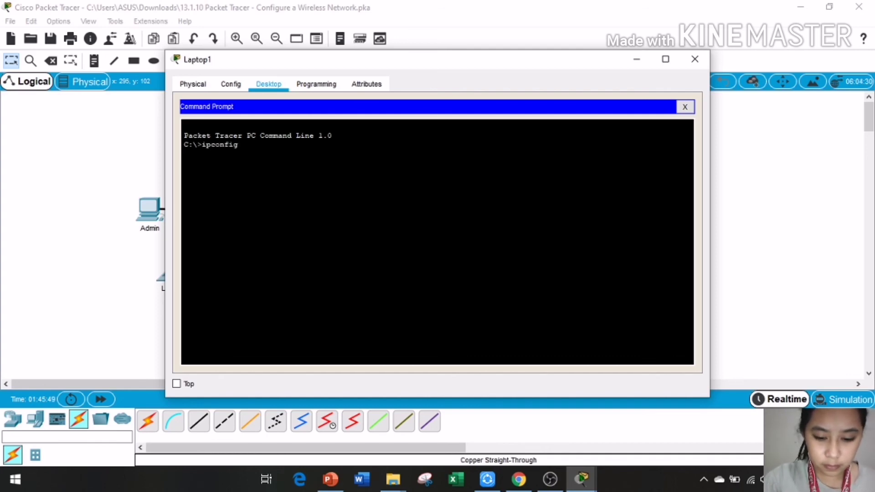
type(" /")
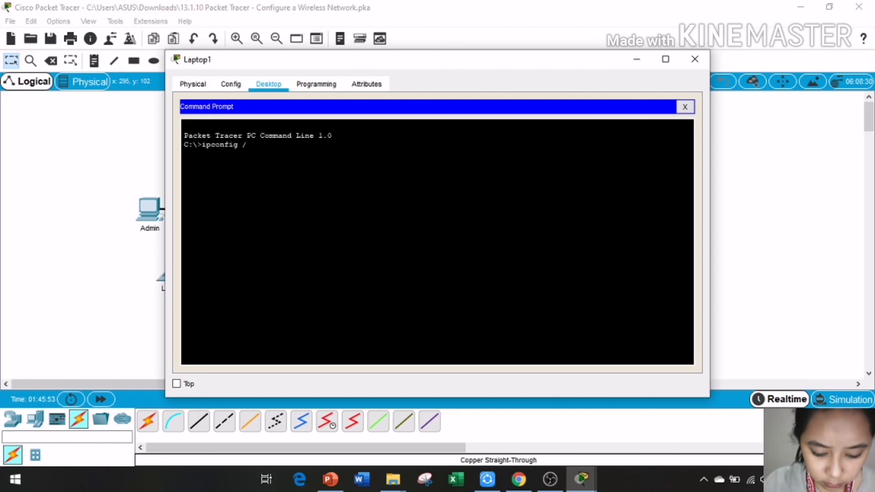
type("rene")
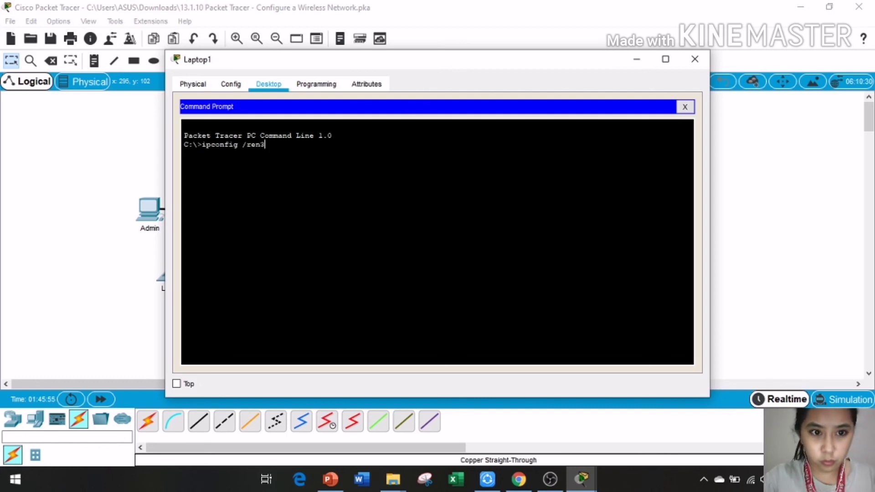
key("BackSpace")
type("ew")
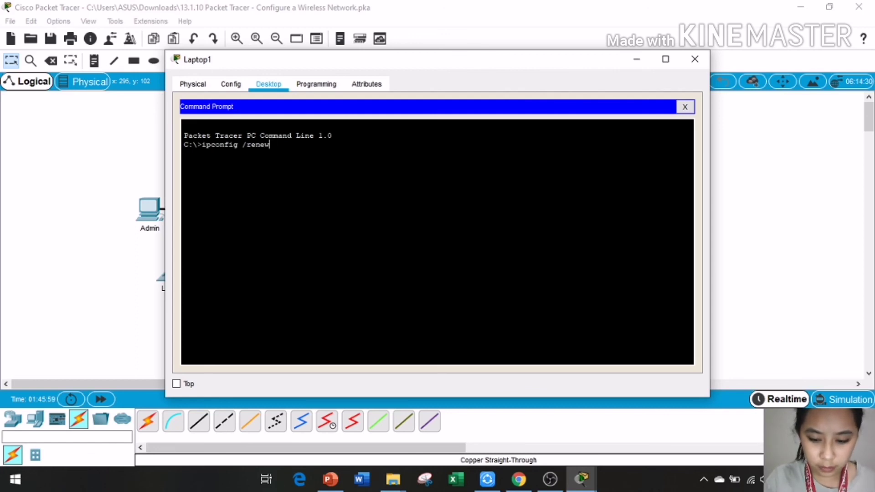
key("Return")
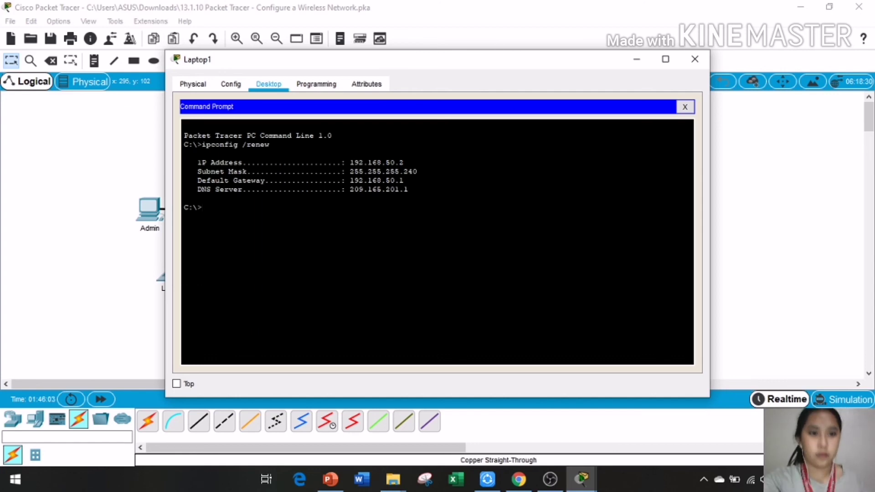
left_click_drag(197, 162, 408, 189)
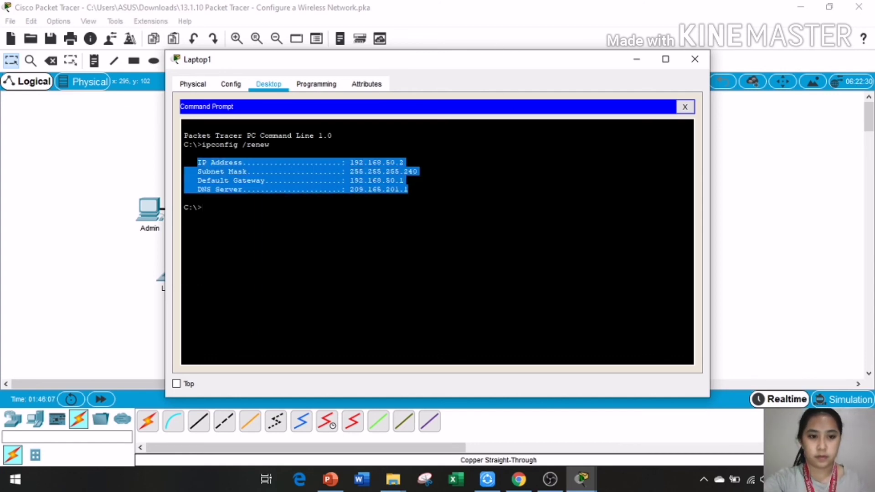
left_click(408, 189)
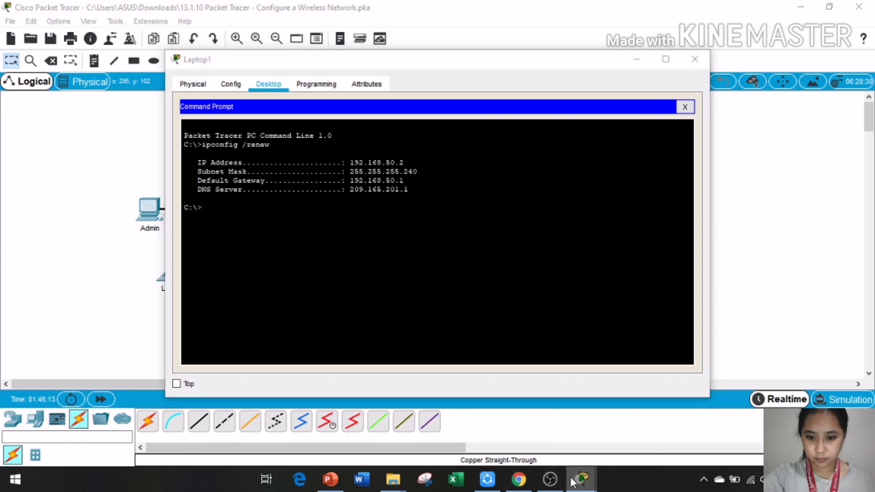
Step: Arrange Laptop1's window so the activity instructions and topology are visible
mouse_move(579, 479)
left_click(387, 424)
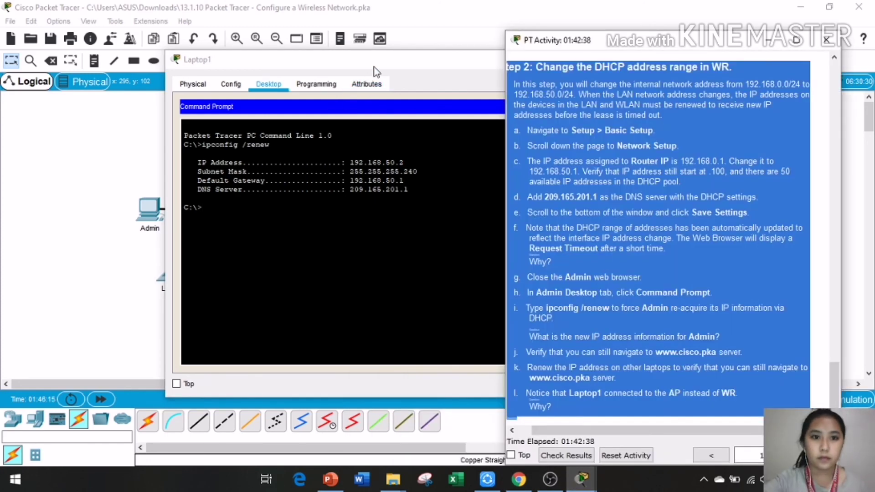
left_click_drag(375, 59, 323, 71)
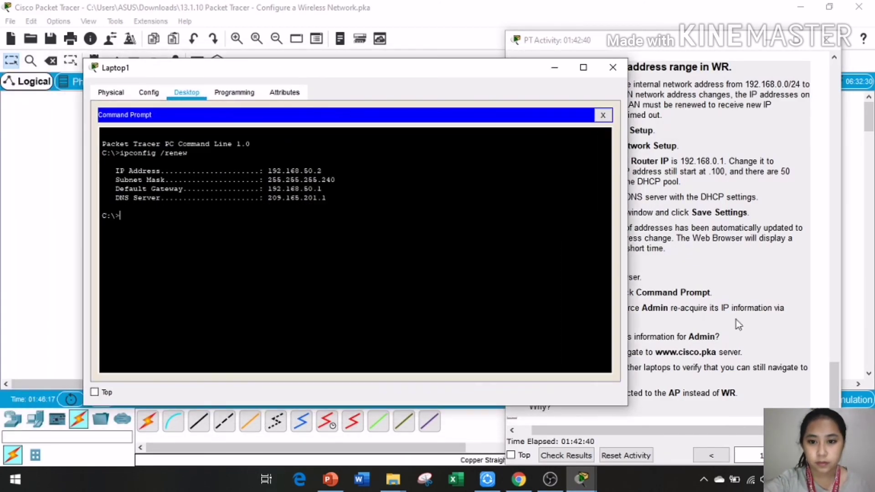
left_click_drag(628, 253, 440, 254)
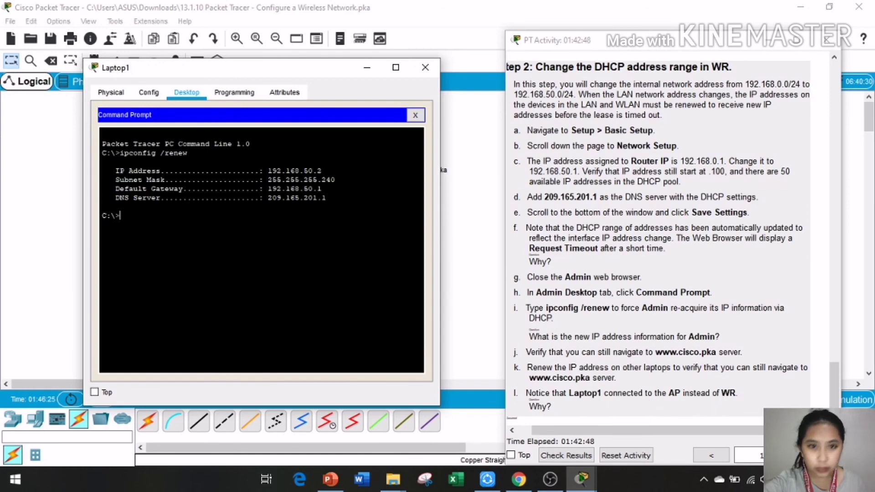
left_click_drag(230, 68, 264, 330)
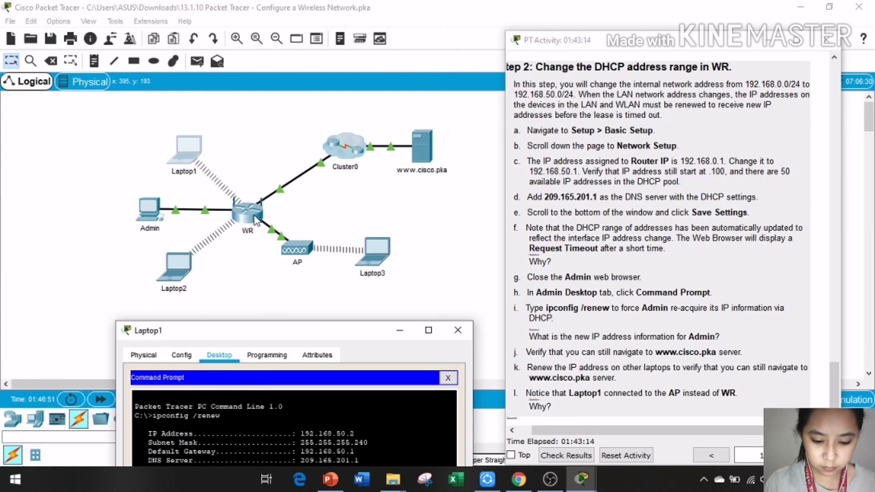
Step: Run ipconfig /renew on Laptop3 to get 192.168.50.5, then close its window
left_click(374, 251)
left_click(373, 248)
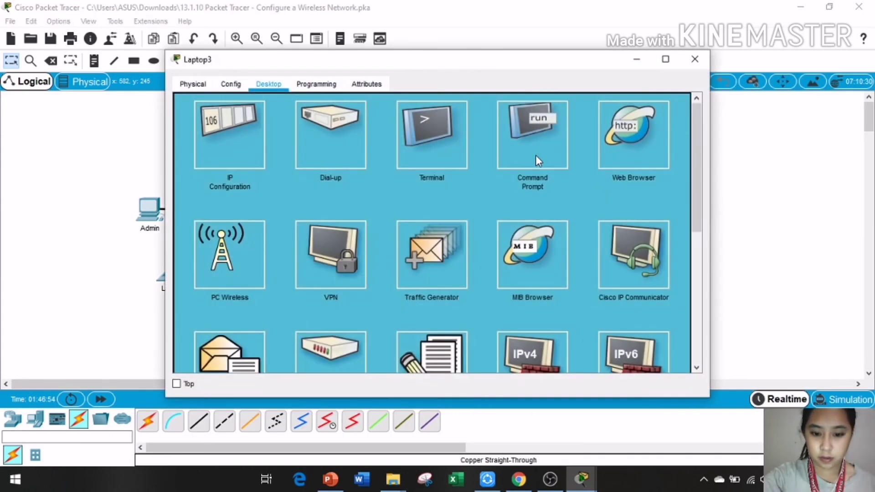
left_click(536, 160)
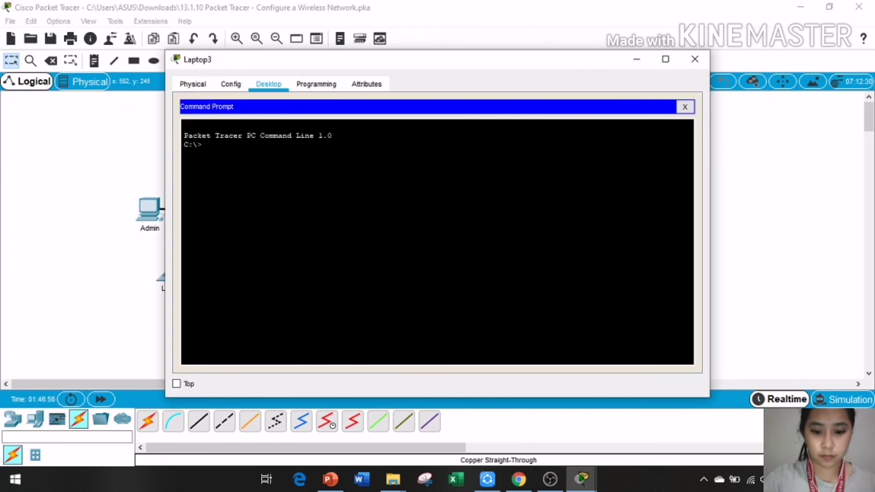
type("ipconfig /")
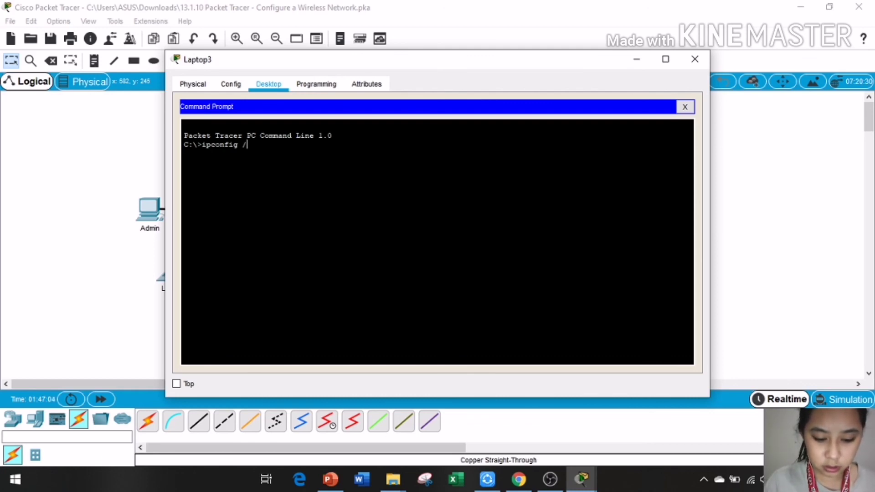
type("renew")
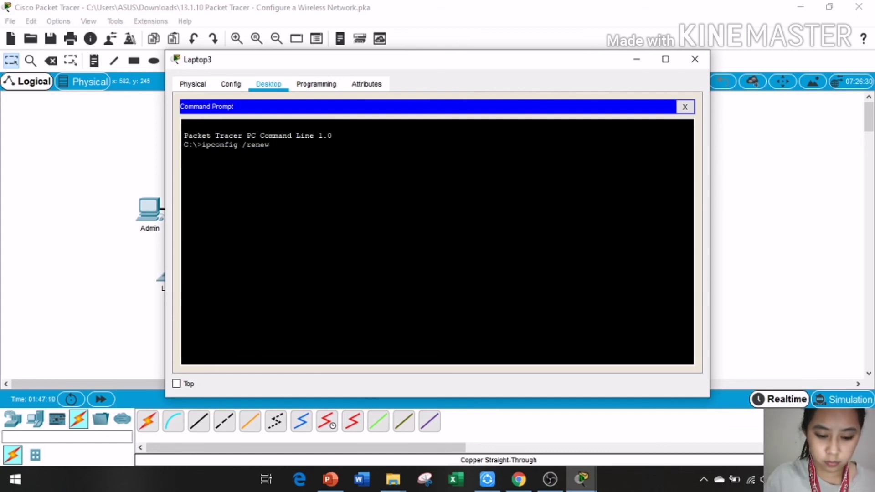
key("Return")
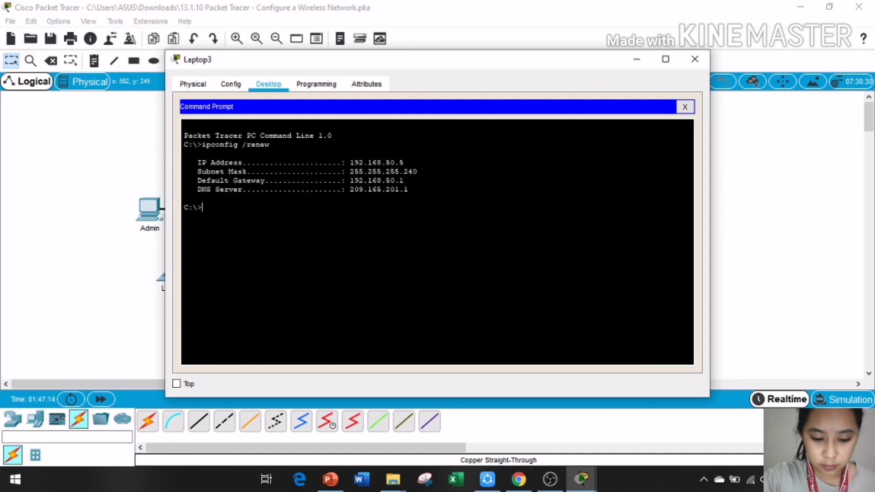
left_click(694, 59)
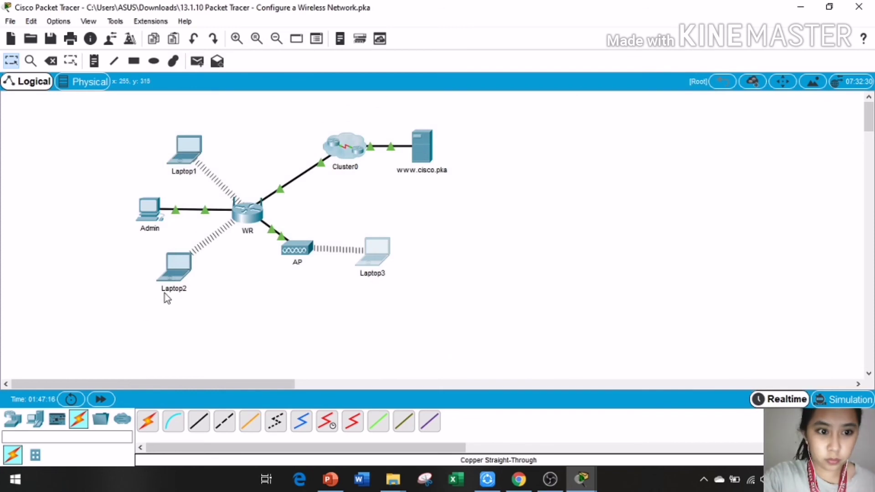
Step: Run ipconfig /renew on Laptop2 to get 192.168.50.3, then close its window
left_click(174, 267)
left_click(547, 150)
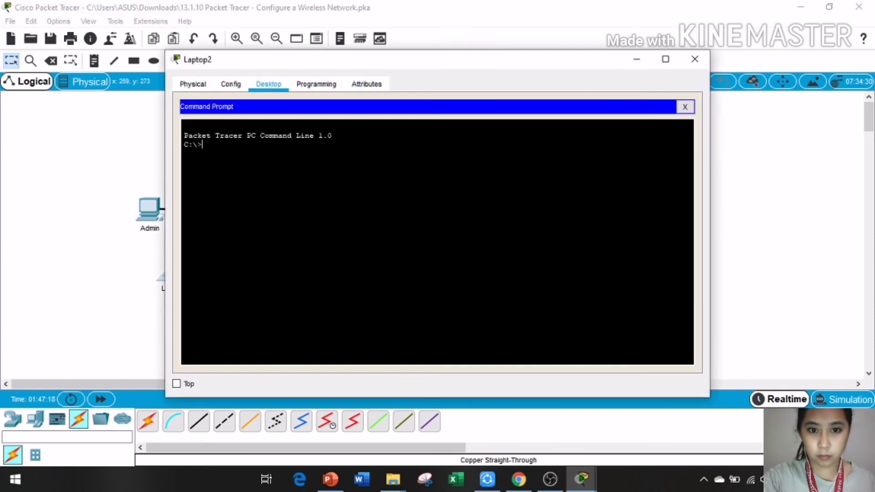
type("ipcon")
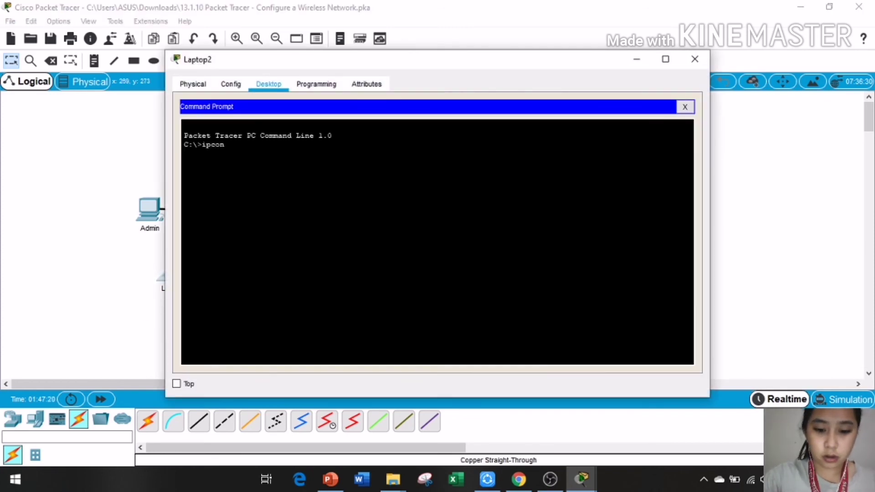
type("fig")
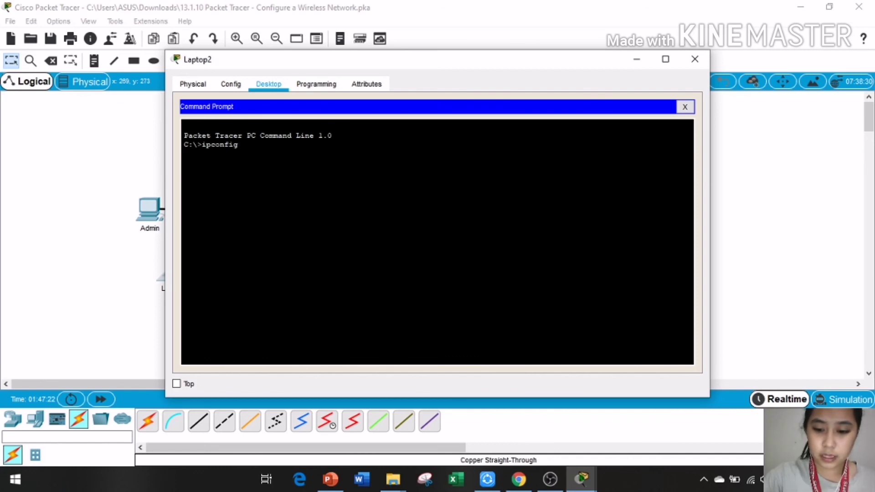
type(" /r")
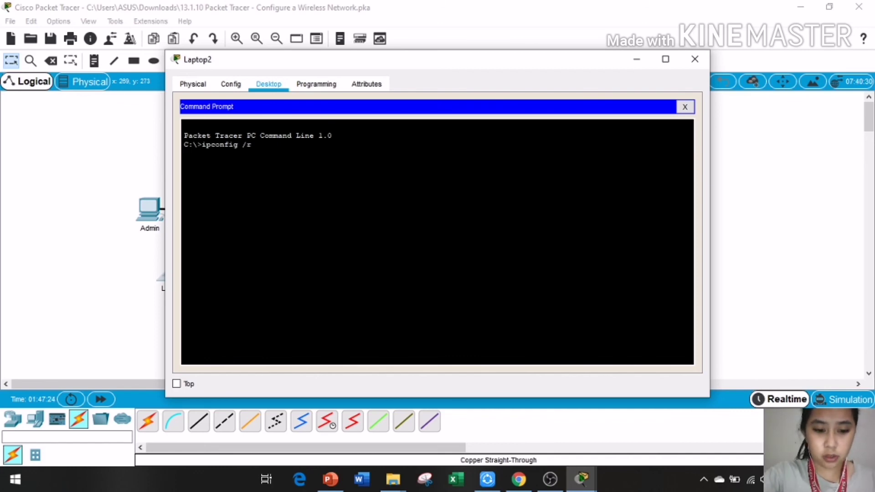
type("enew")
key("Return")
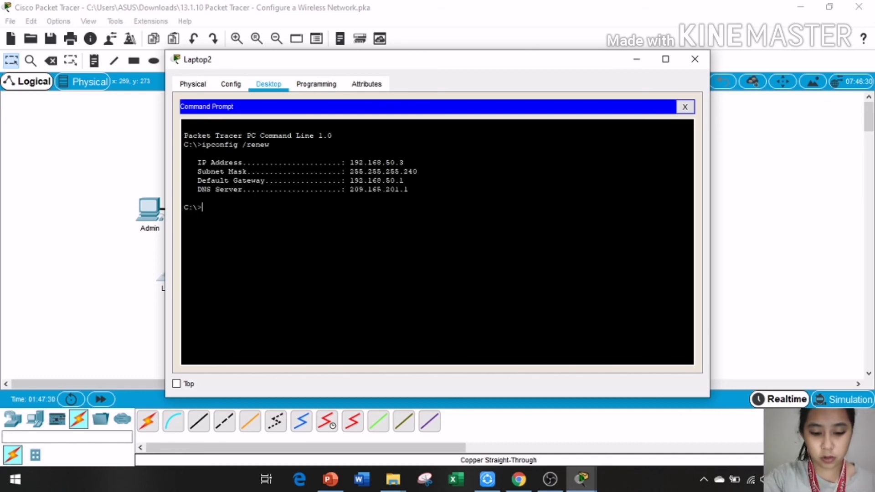
left_click(694, 61)
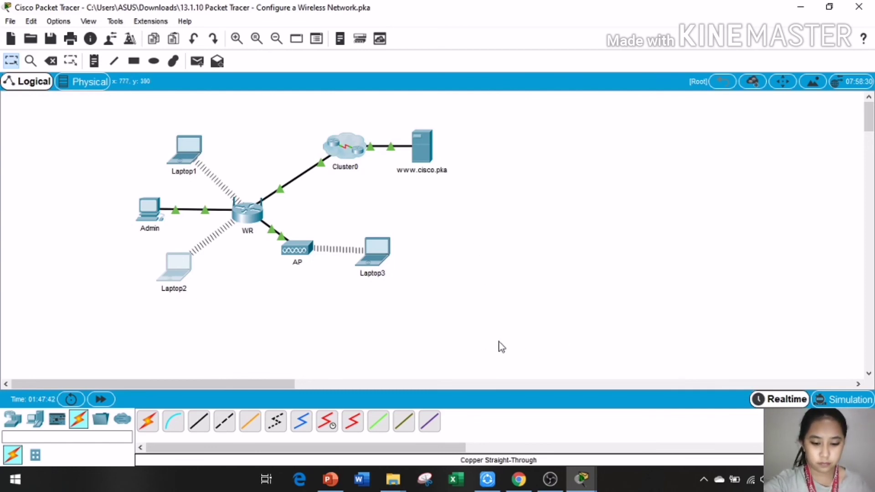
Step: Show the PT Activity instructions beside the topology and a reopened Laptop3 window
left_click(582, 479)
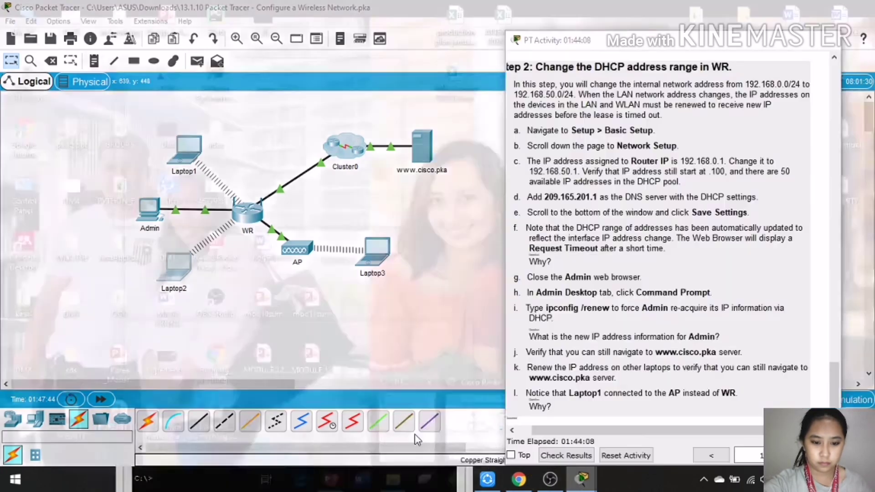
left_click(415, 440)
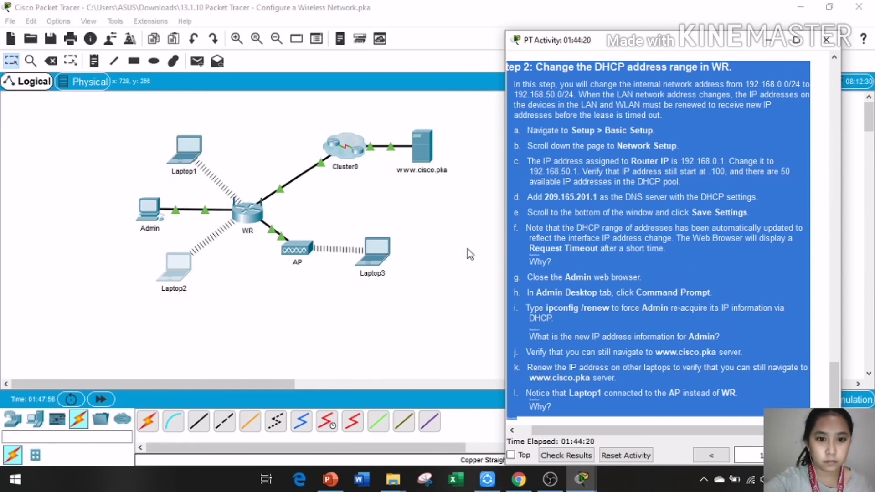
left_click(380, 251)
left_click(381, 252)
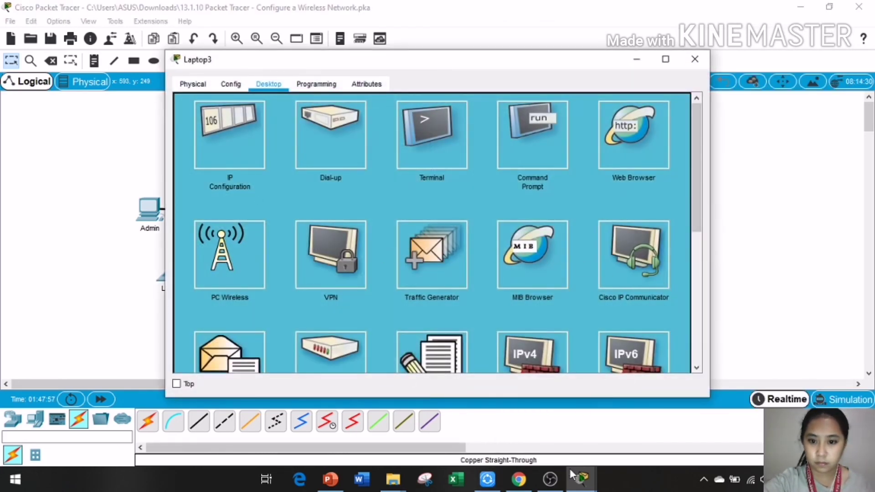
mouse_move(581, 478)
left_click(346, 433)
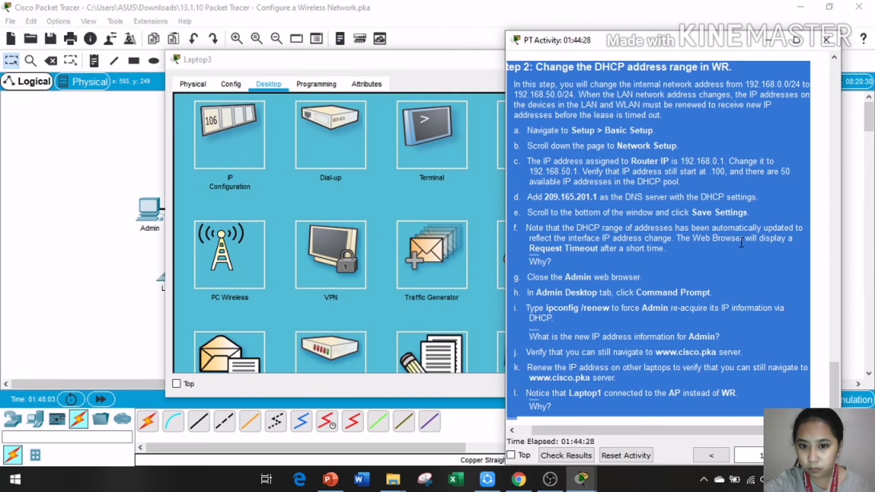
mouse_move(565, 490)
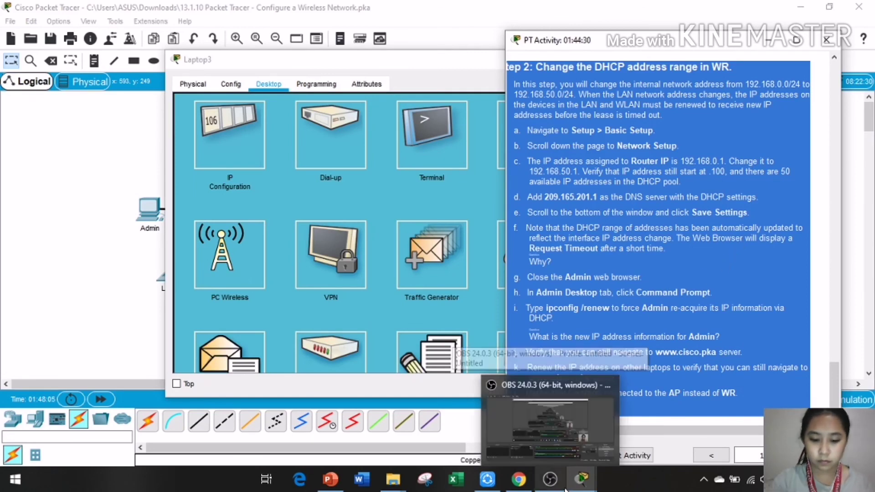